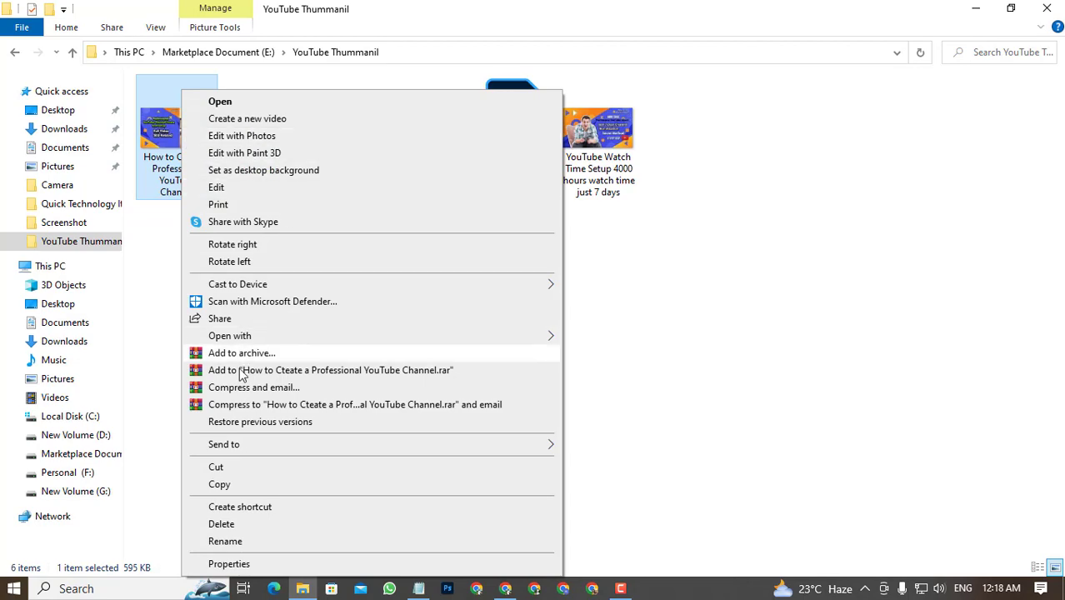
Step: Open the detailed properties of the "How to Cteate a Professional YouTube Channel" image and set Title to "How to Create a Professional YouTube Channel!" from Notepad
click(225, 564)
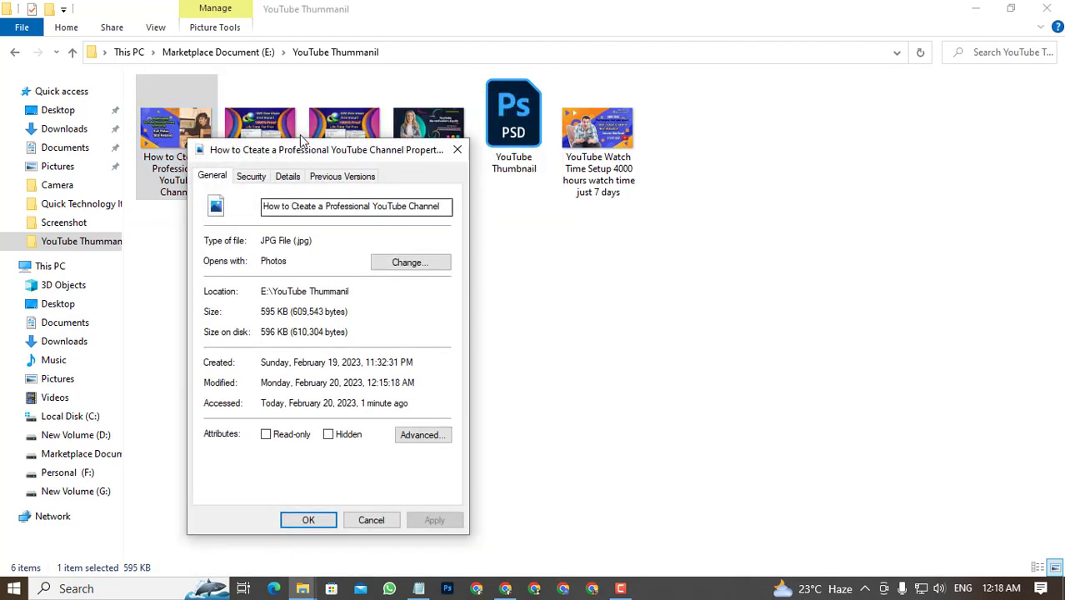
drag(298, 152, 573, 114)
click(562, 140)
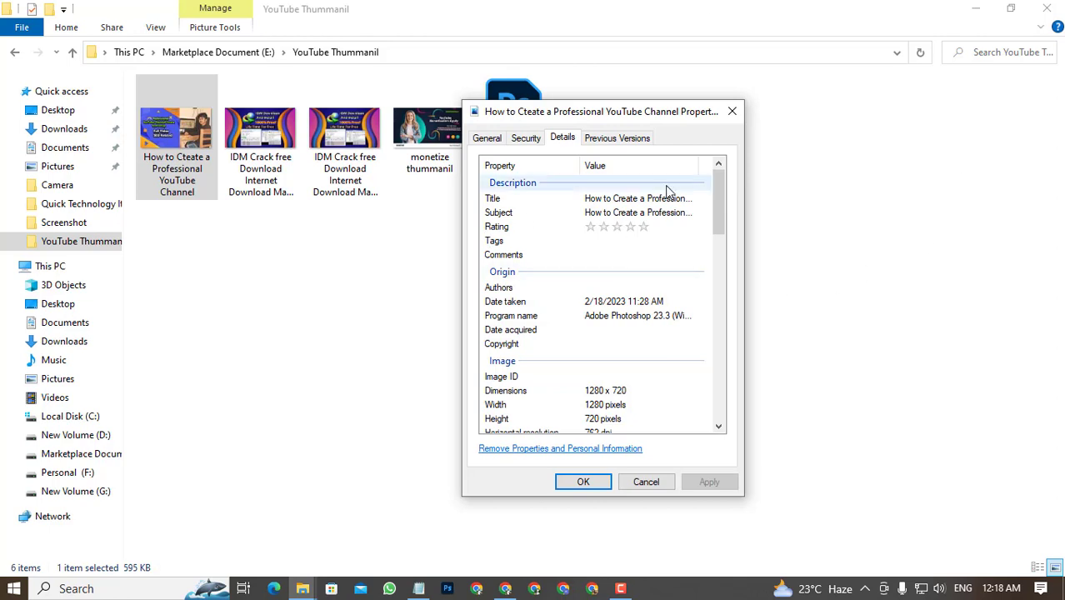
click(575, 200)
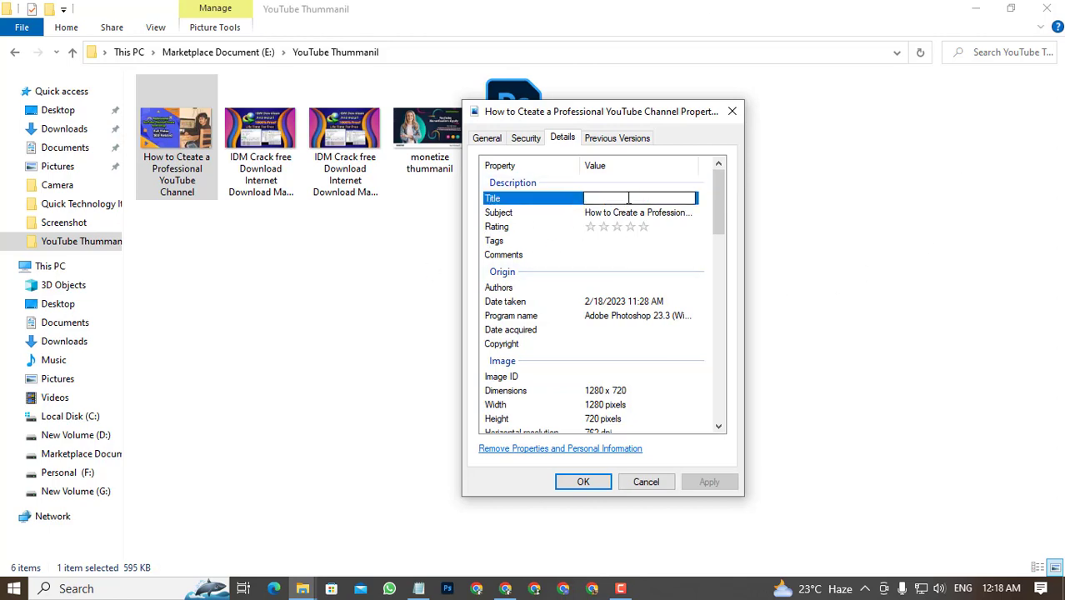
click(419, 590)
key(ctrl+c)
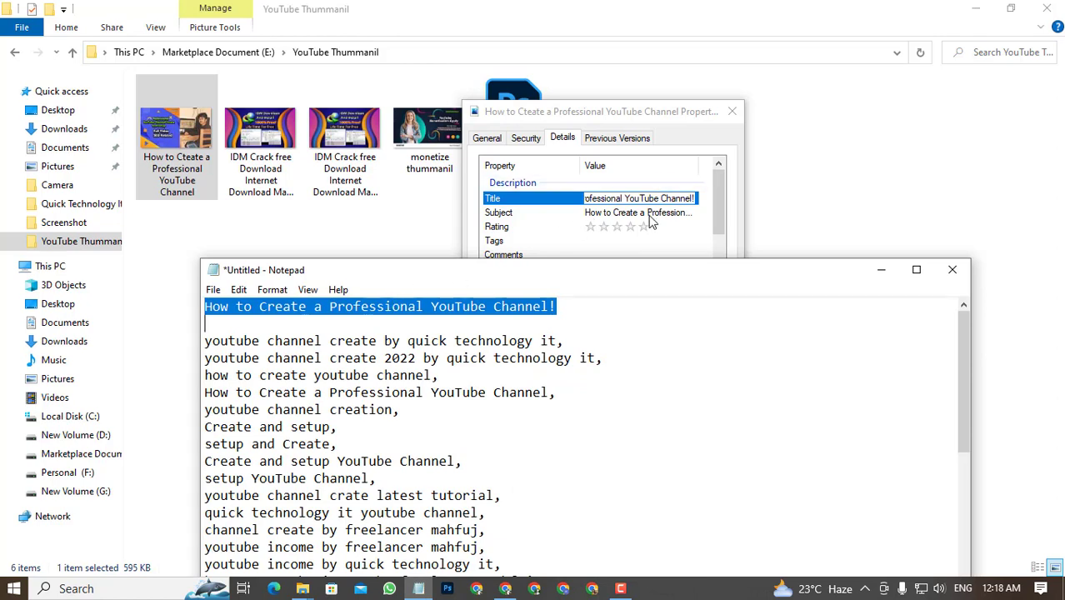
click(649, 200)
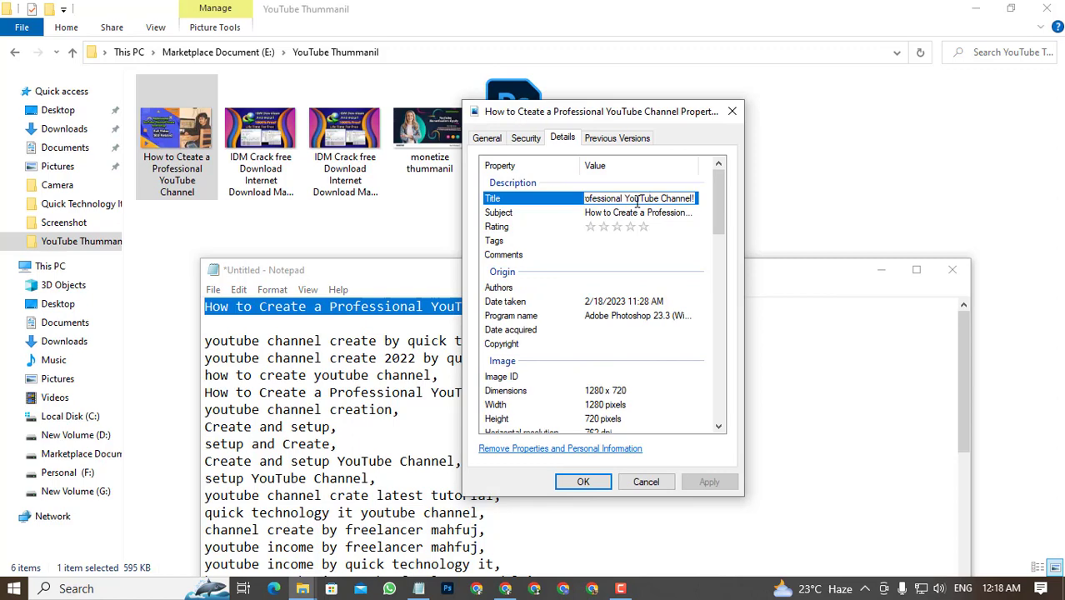
key(ctrl+a)
key(ctrl+v)
Step: Set the image's Subject property to "How to Create a Professional YouTube Channel!"
click(607, 212)
key(ctrl+v)
double_click(607, 213)
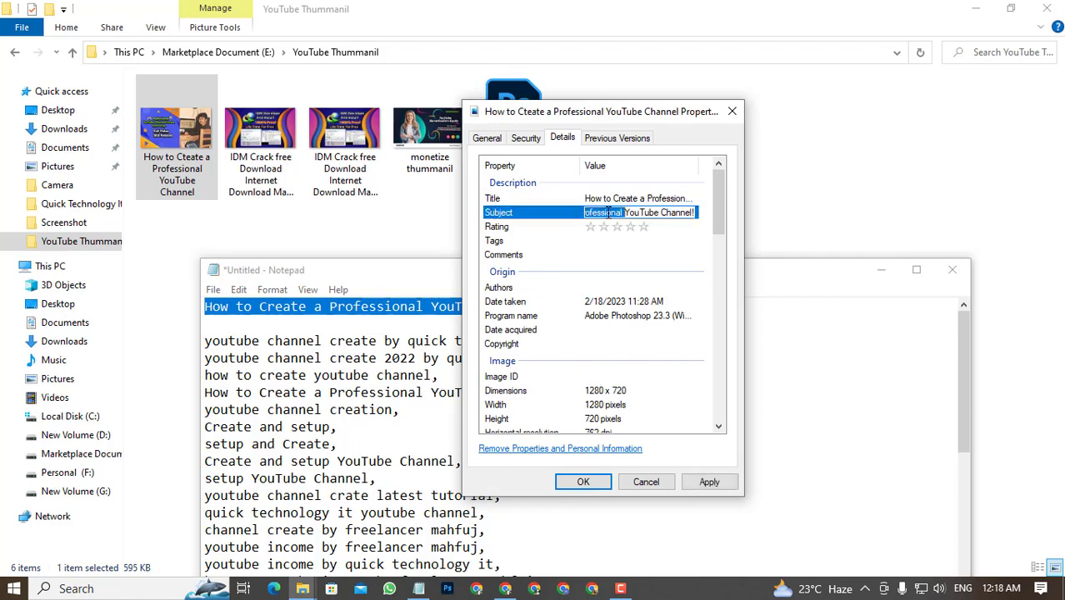
key(ctrl+a)
key(End)
Step: Give the image a five-star rating, apply the property changes and close its properties
click(666, 226)
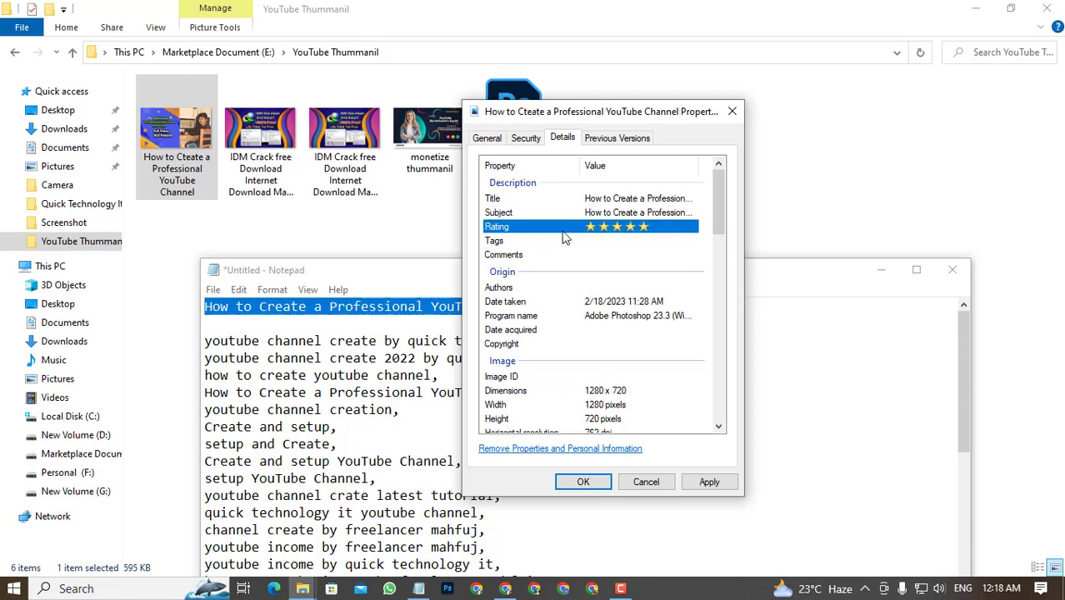
click(709, 481)
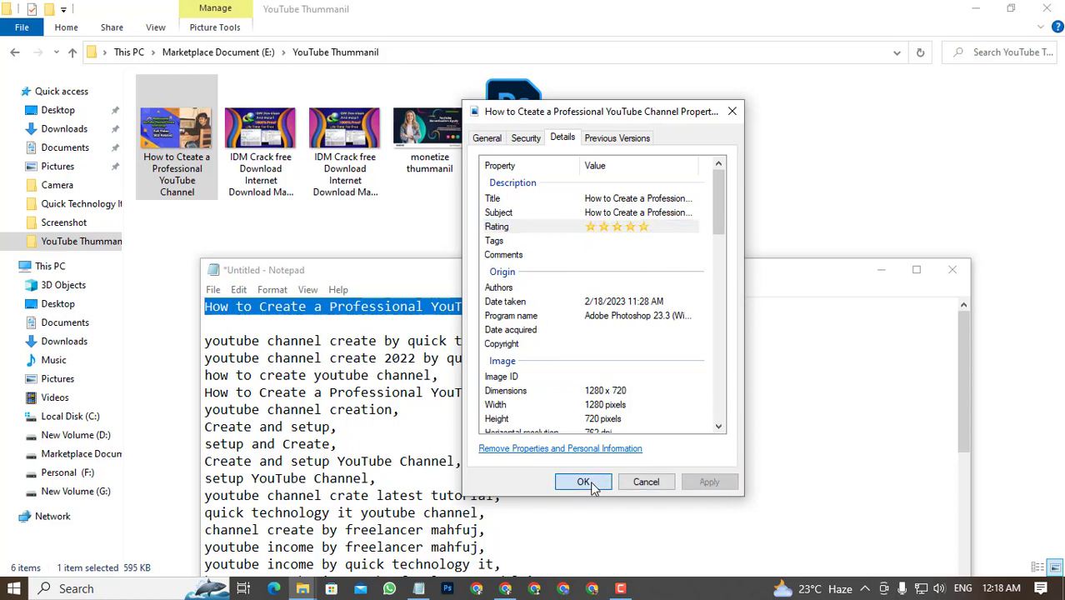
click(583, 482)
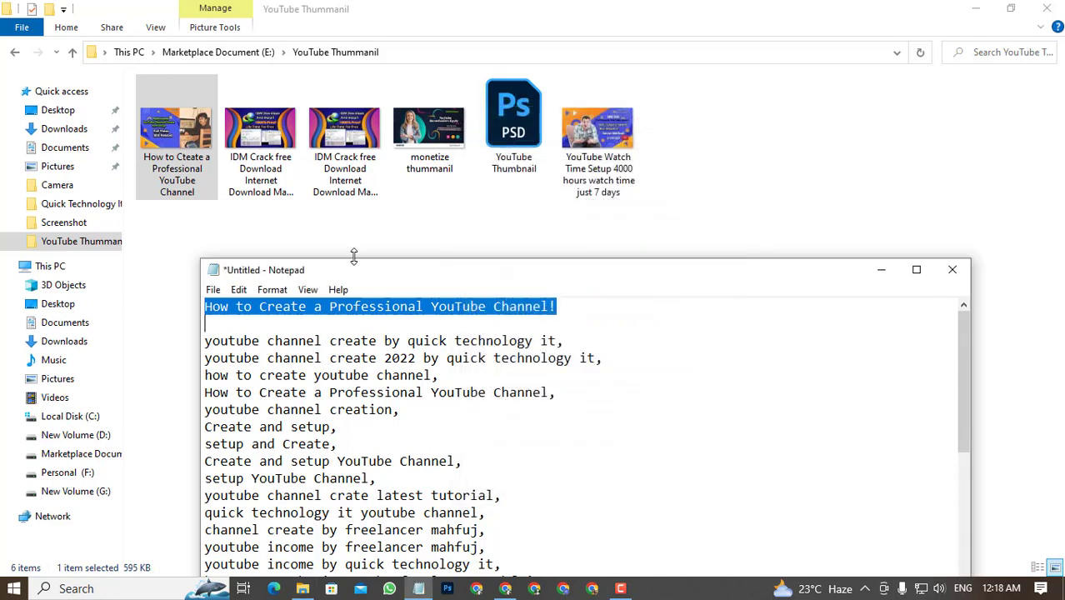
Step: Reopen the detailed properties of the "How to Cteate a Professional YouTube Channel" image
right_click(185, 158)
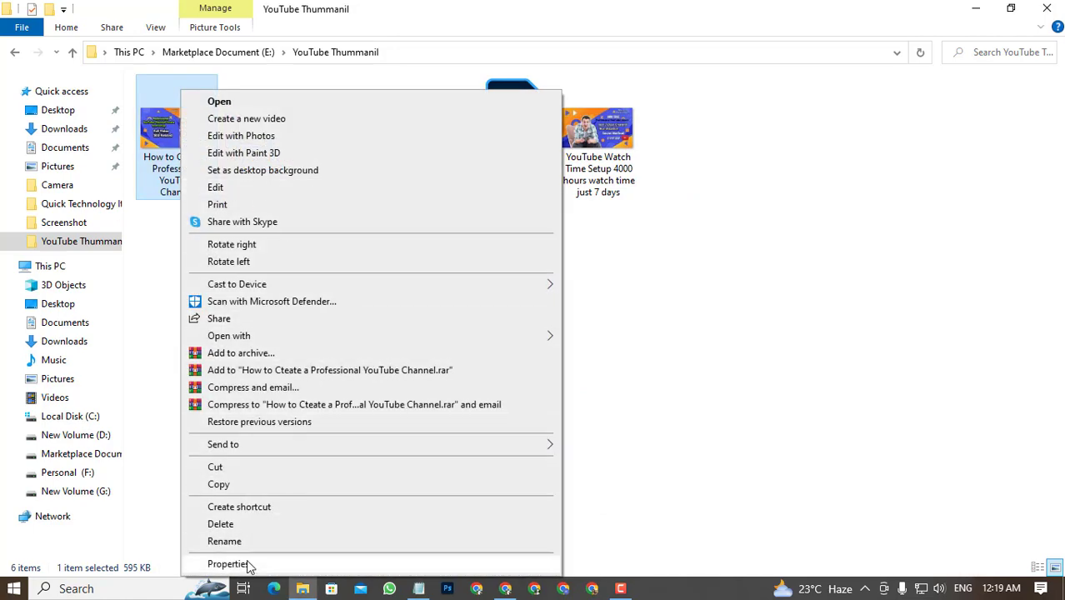
click(227, 564)
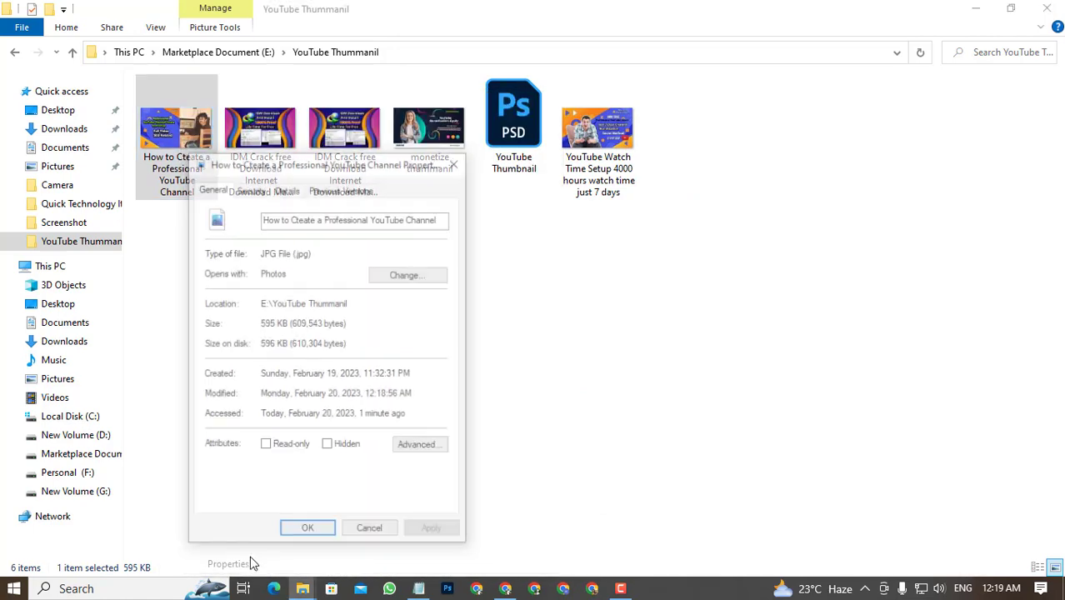
click(287, 188)
drag(296, 162, 445, 114)
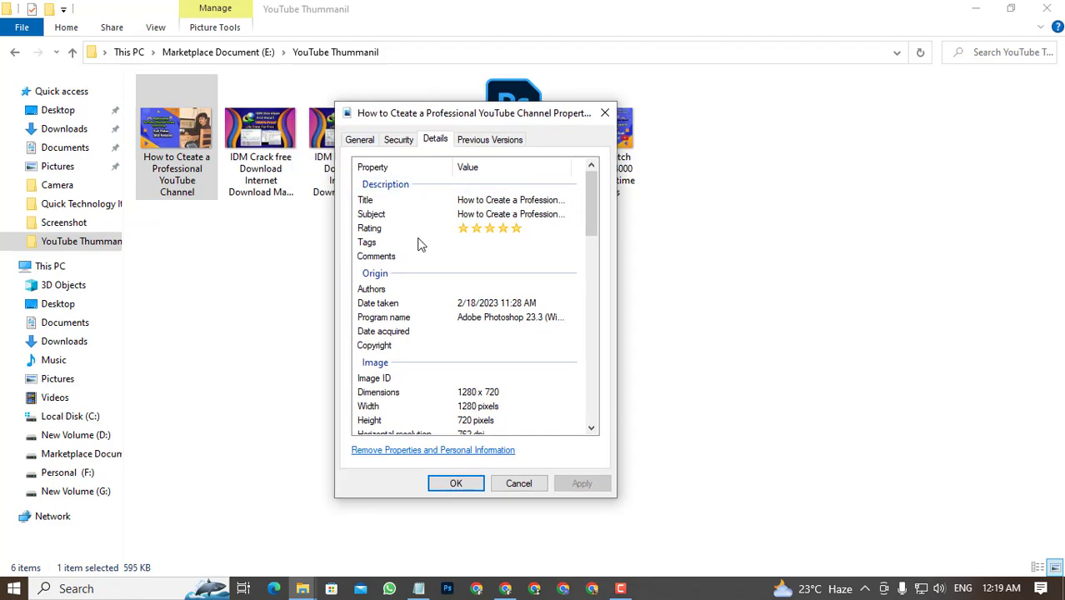
Step: Copy the whole keyword list below the title line in Notepad, ending with "creating professional youtube channel,", and minimize Notepad
click(418, 589)
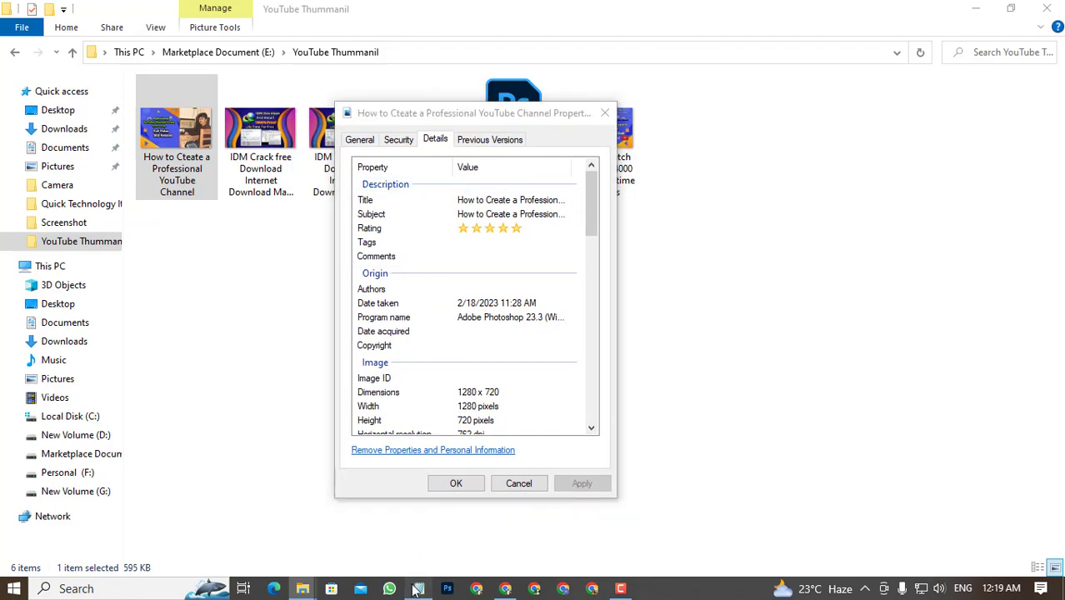
scroll(248, 335, down, 6)
scroll(248, 335, up, 6)
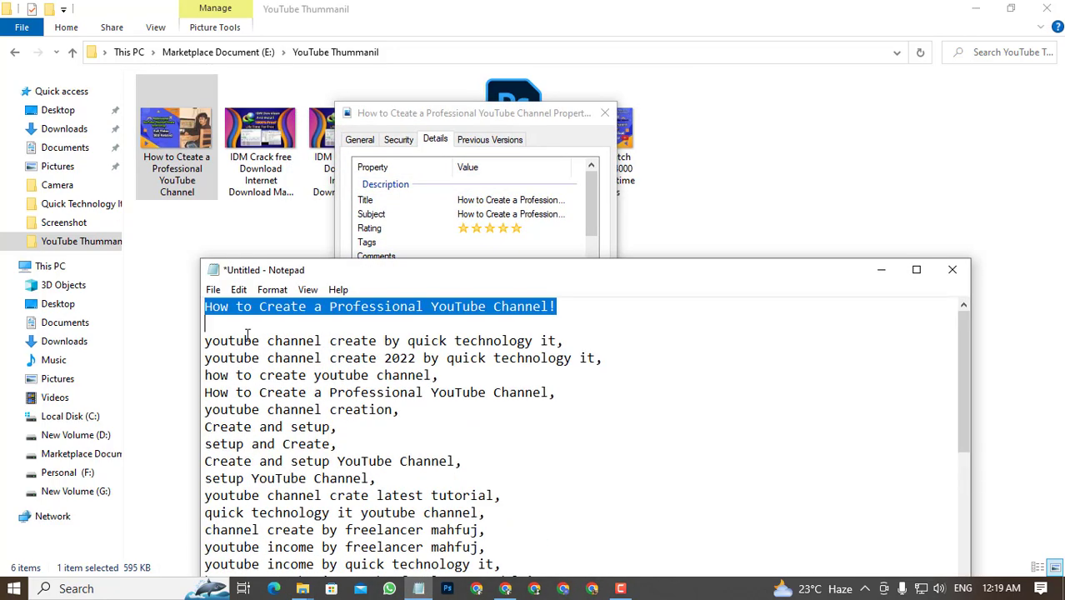
drag(206, 344, 535, 564)
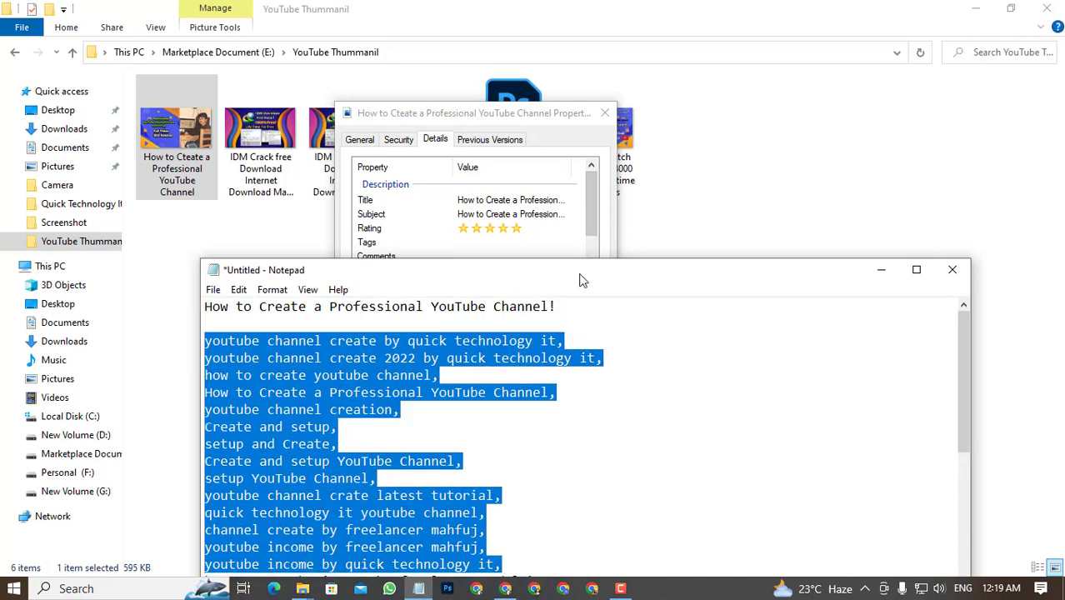
drag(580, 270, 577, 97)
click(440, 430)
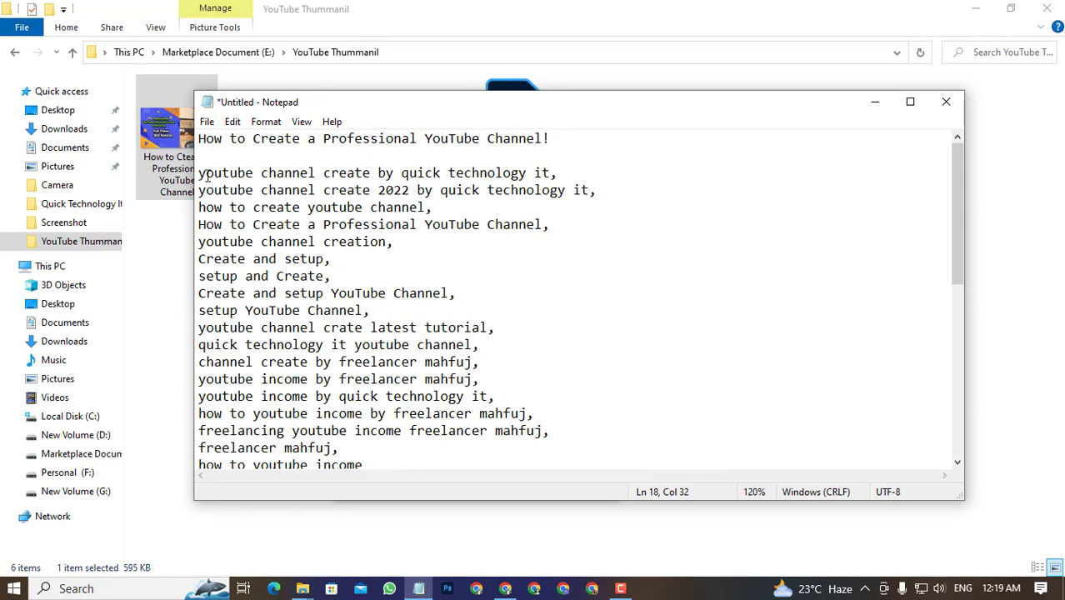
drag(205, 174, 258, 222)
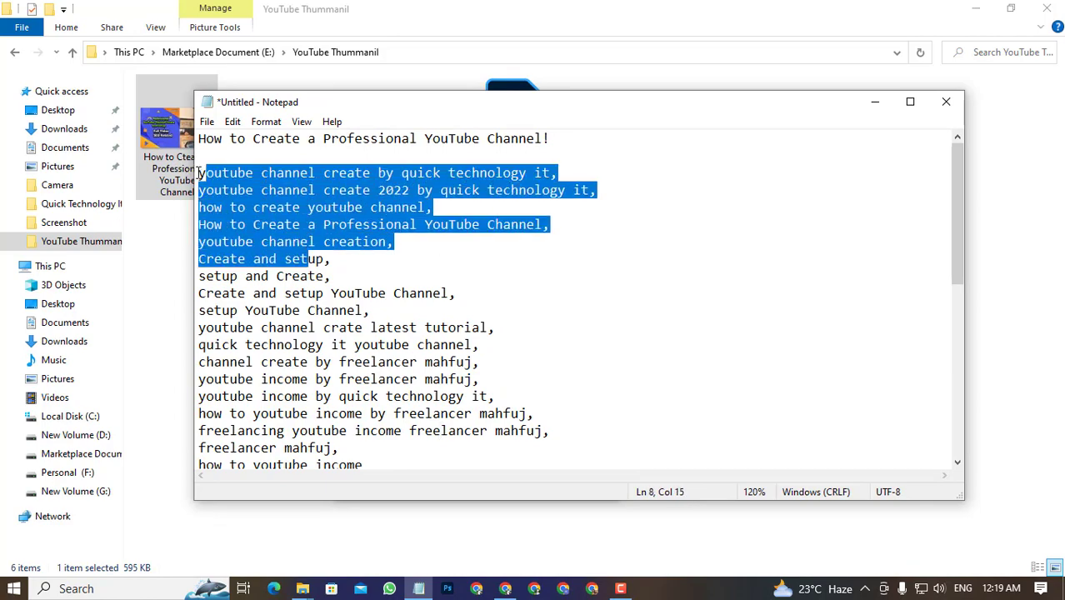
drag(200, 173, 407, 490)
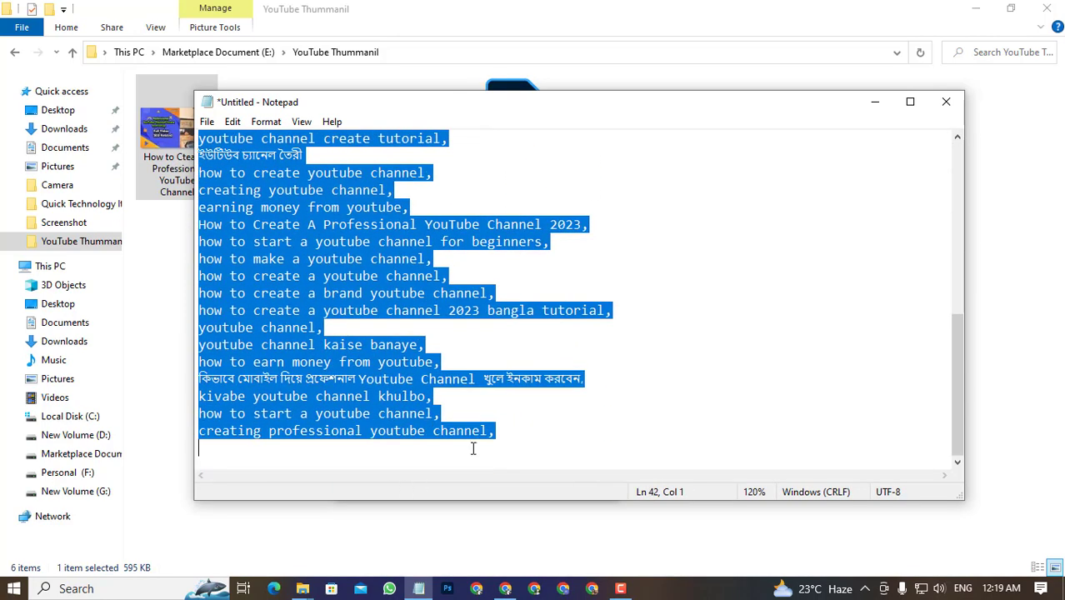
drag(472, 448, 498, 430)
click(874, 102)
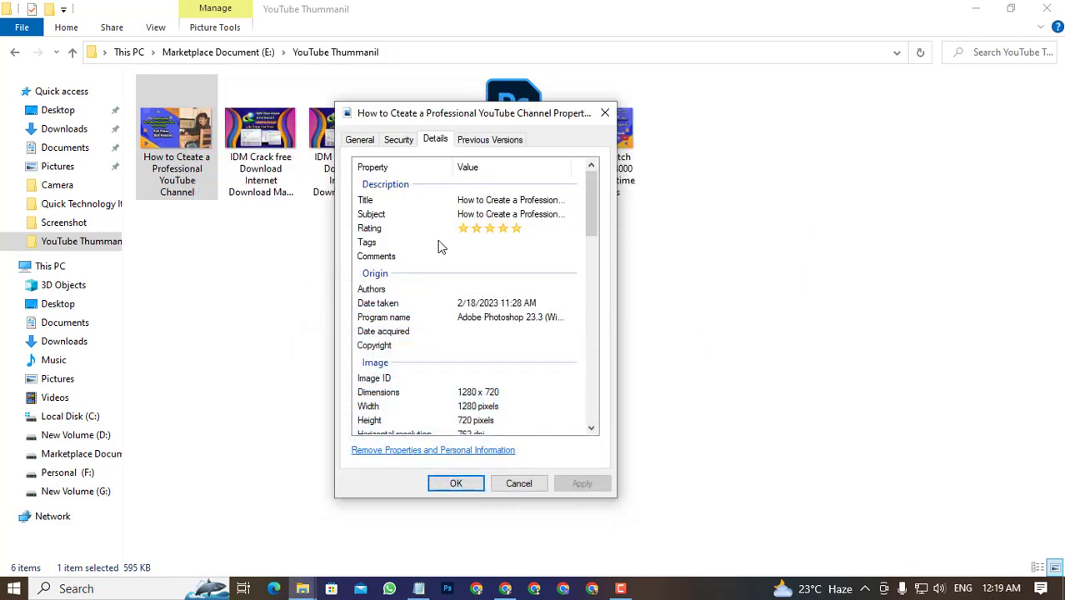
Step: Paste the copied keyword list into the image's Tags and Comments properties
click(484, 242)
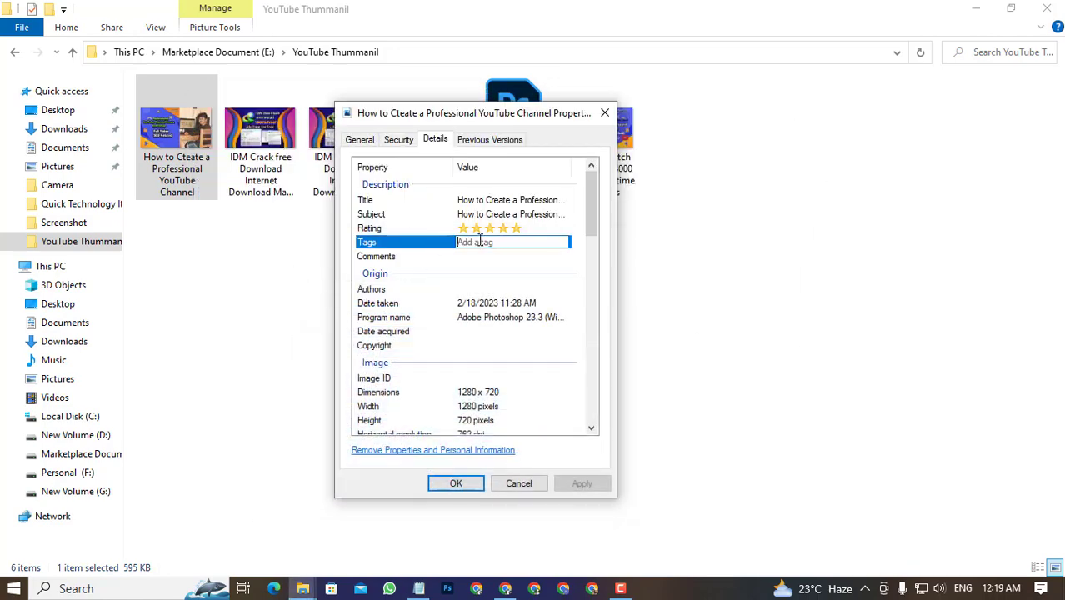
key(ctrl+v)
click(473, 257)
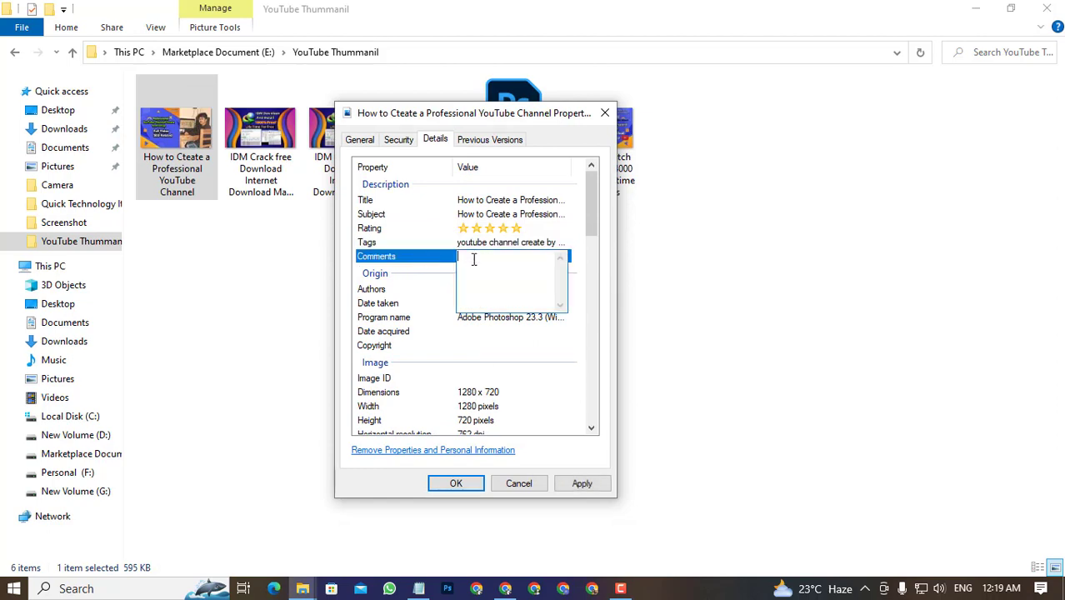
key(ctrl+v)
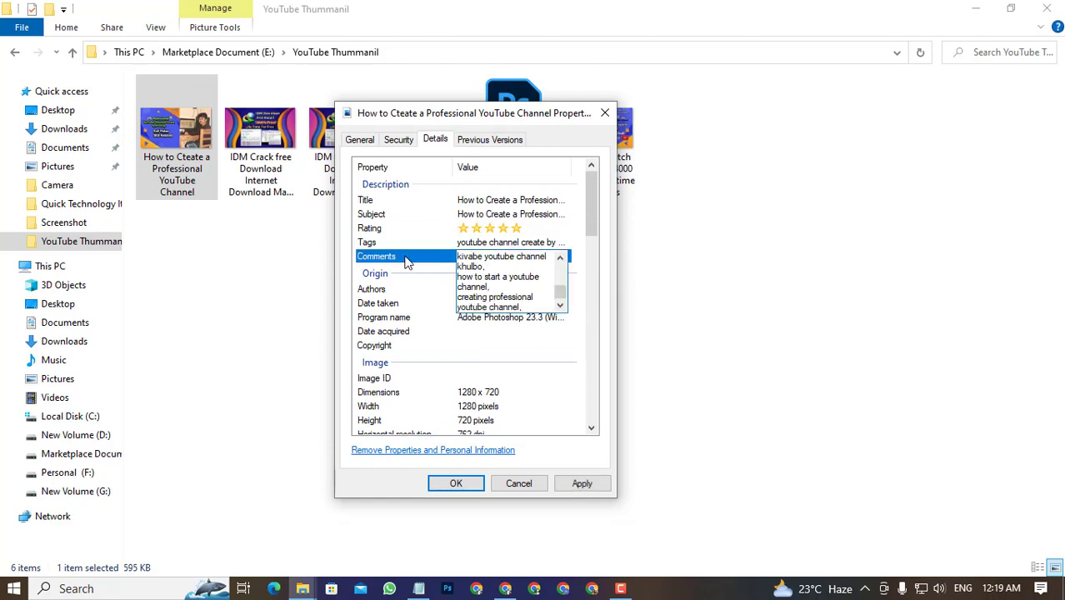
click(405, 261)
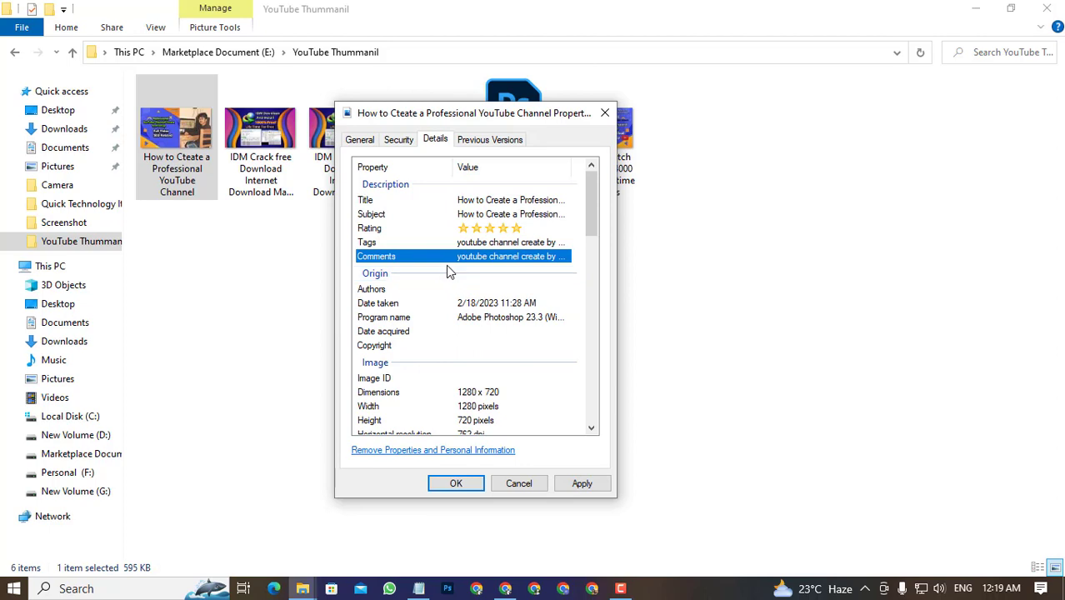
Step: Set the image's Authors property to "Quick Technology It", apply the changes and close its properties
click(439, 289)
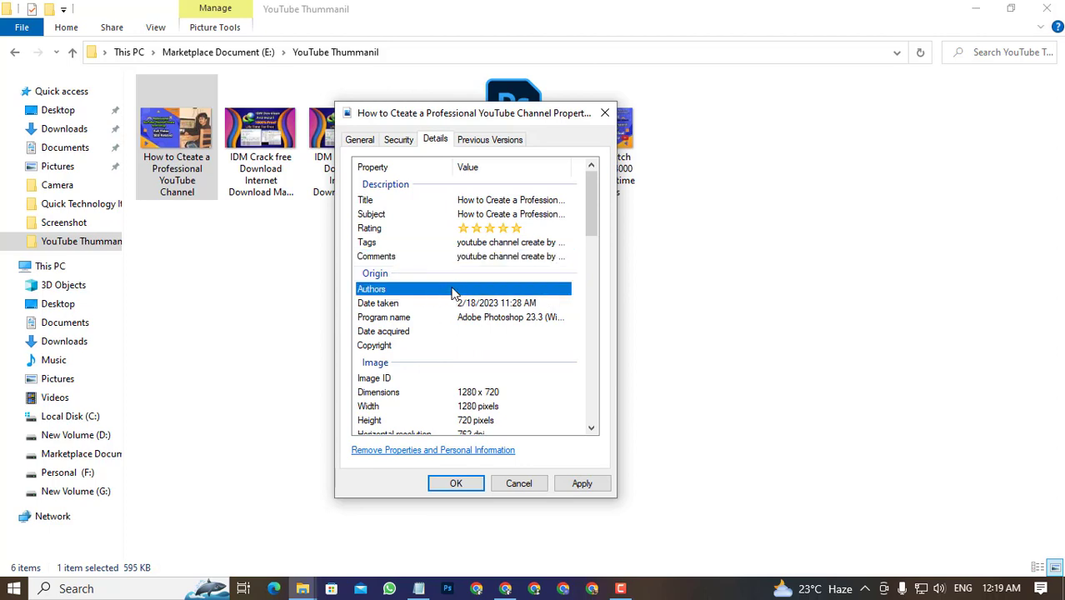
click(466, 289)
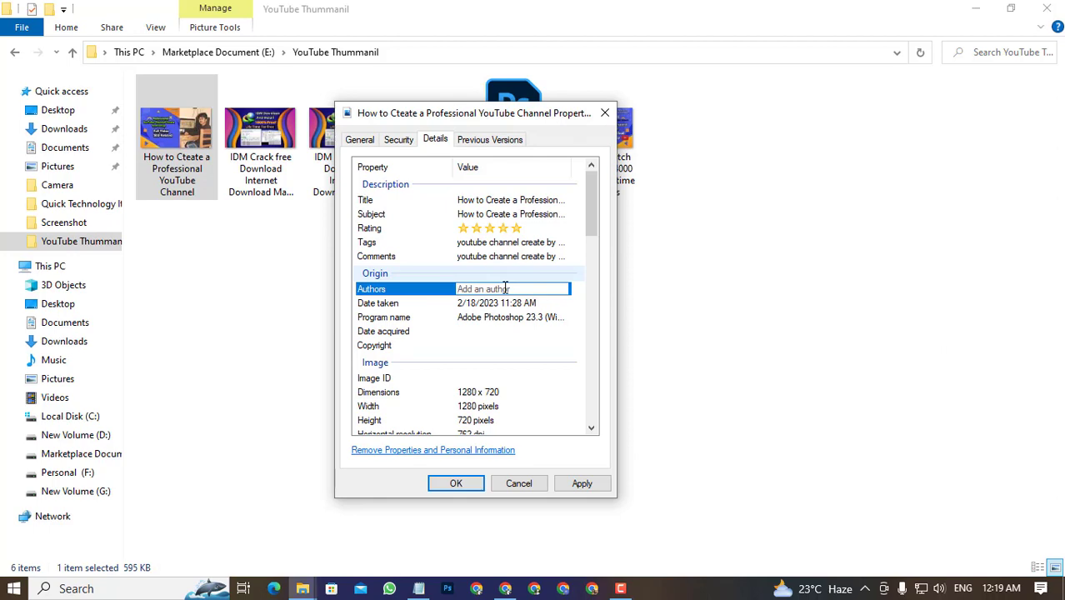
text(Q)
text(uick Technology It;)
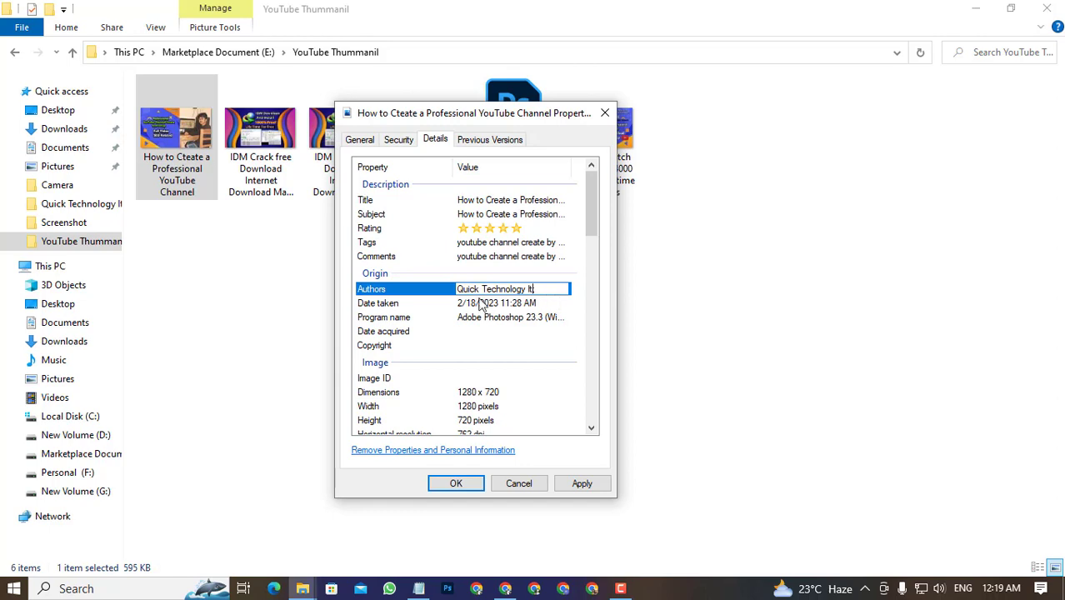
click(433, 305)
click(426, 289)
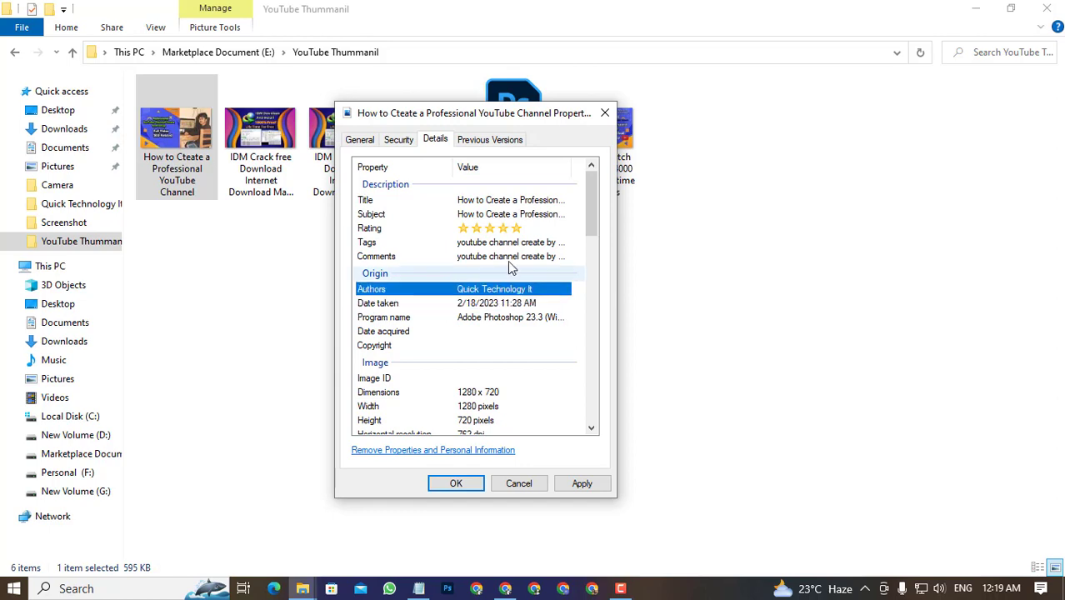
click(582, 488)
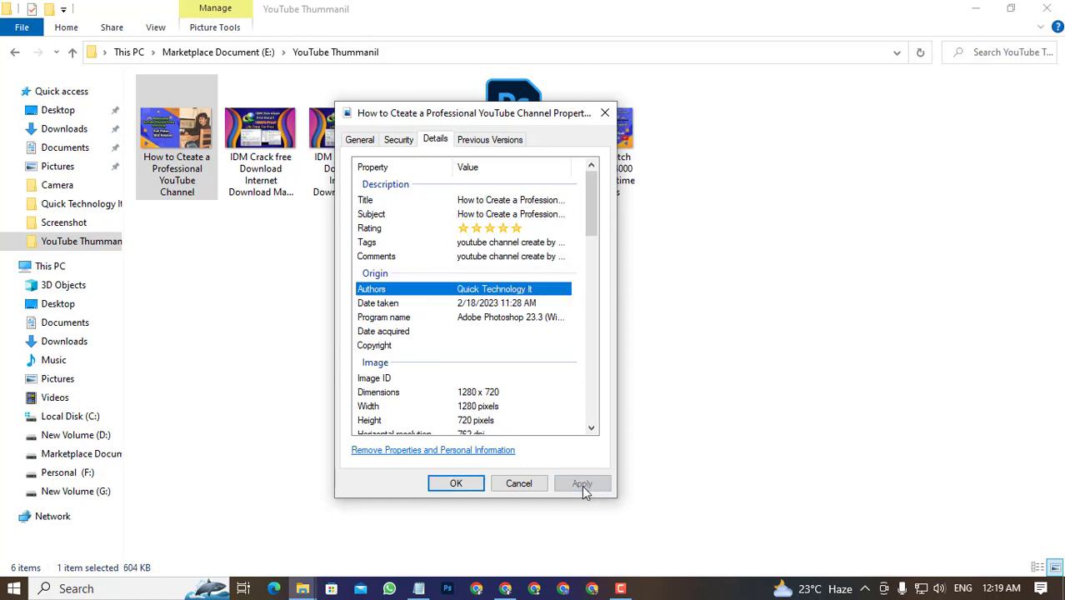
click(457, 485)
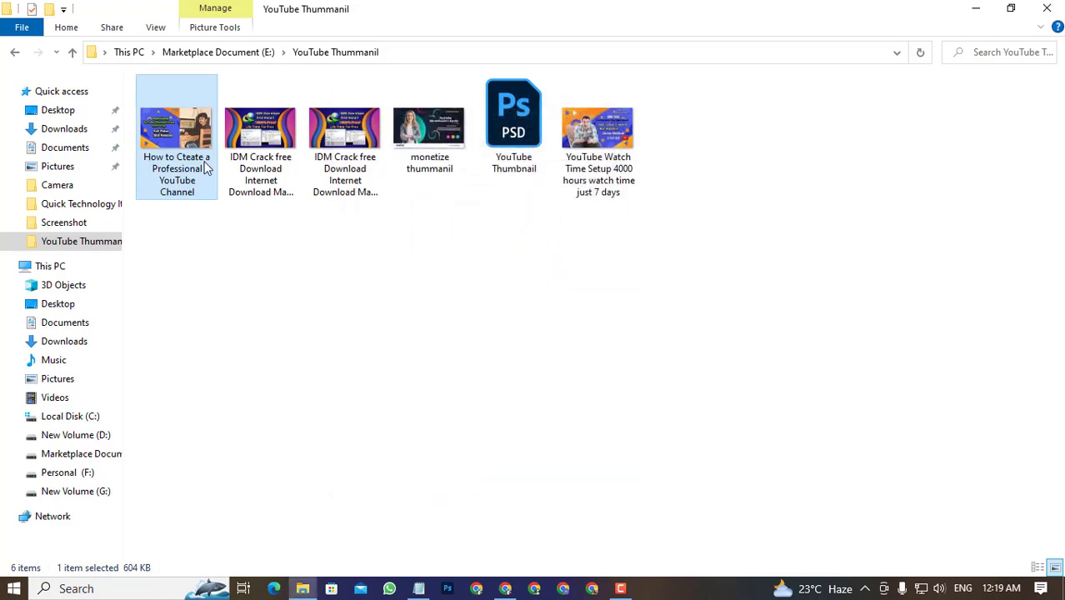
Step: Check the saved title, subject, rating, tags, comments and author in the image's detailed properties, then close them
right_click(172, 177)
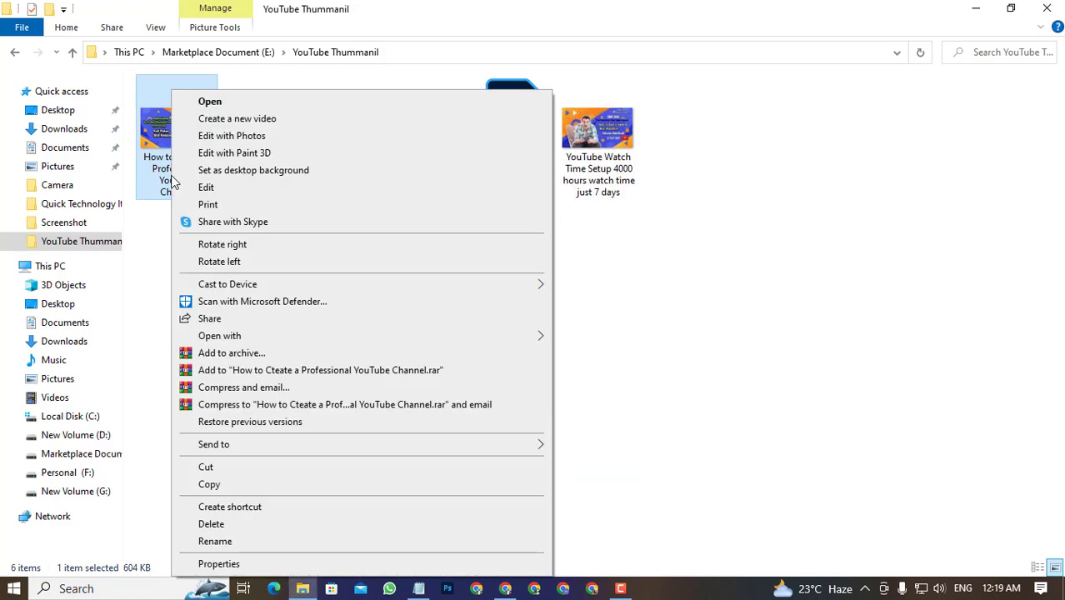
click(228, 565)
click(278, 210)
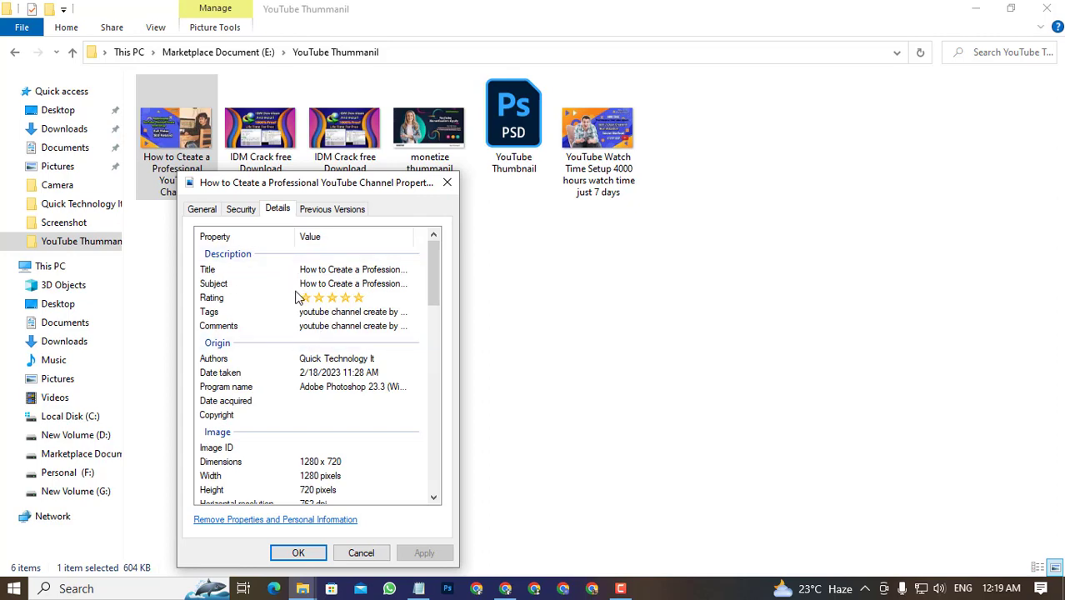
click(298, 553)
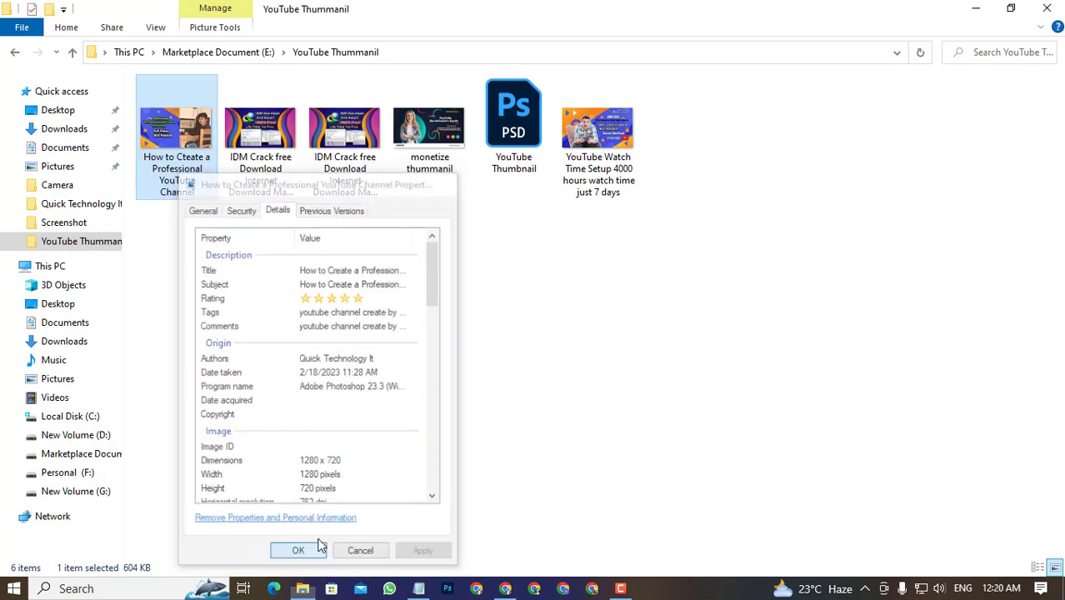
Step: Open the "code mail a to z" folder on the Marketplace Document (E:) drive
click(14, 54)
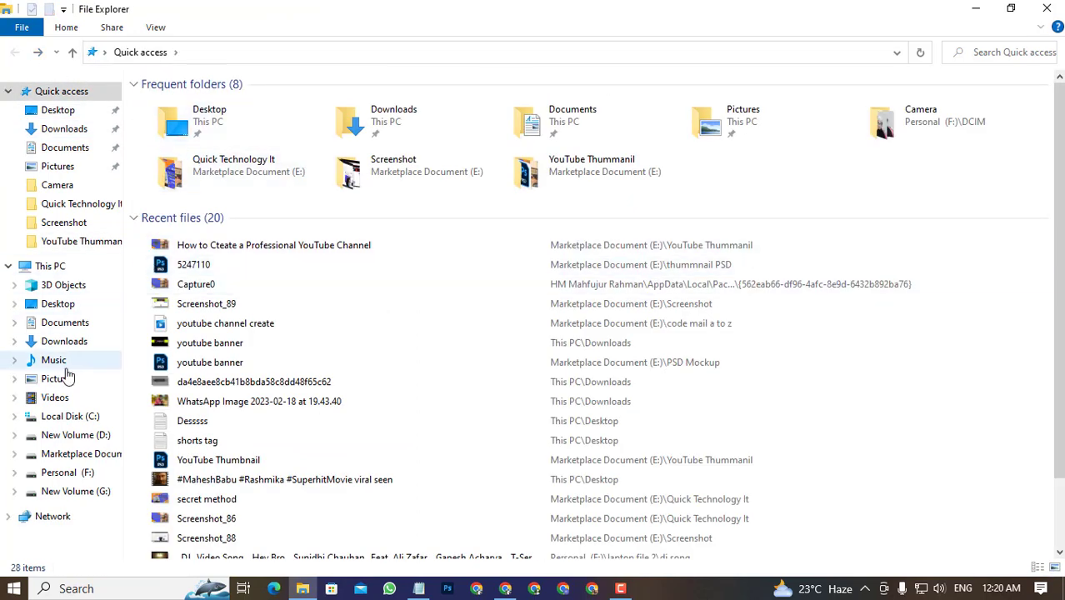
click(81, 454)
click(245, 140)
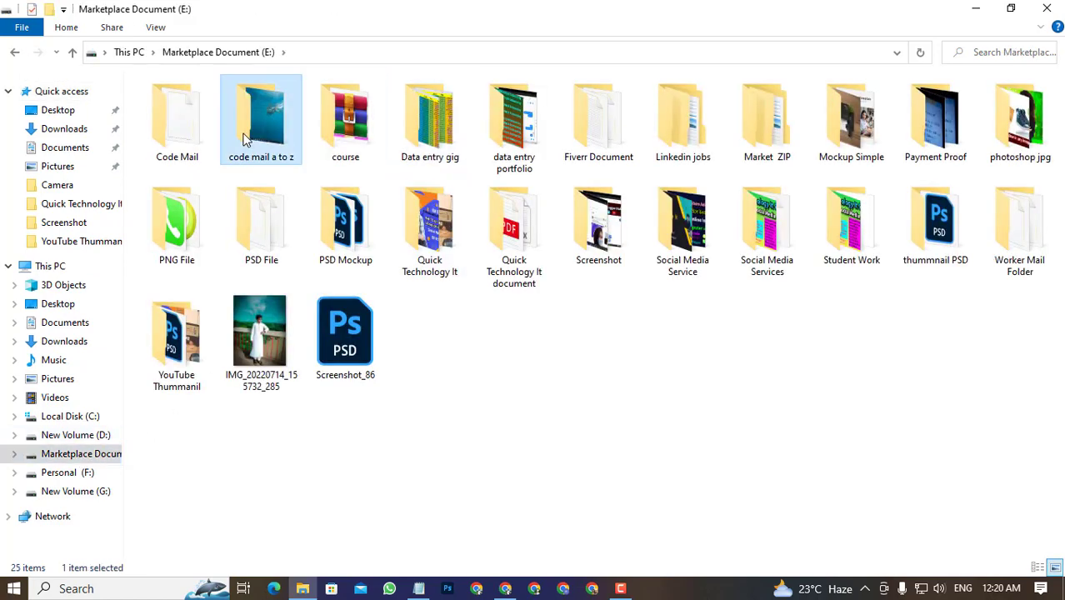
double_click(245, 140)
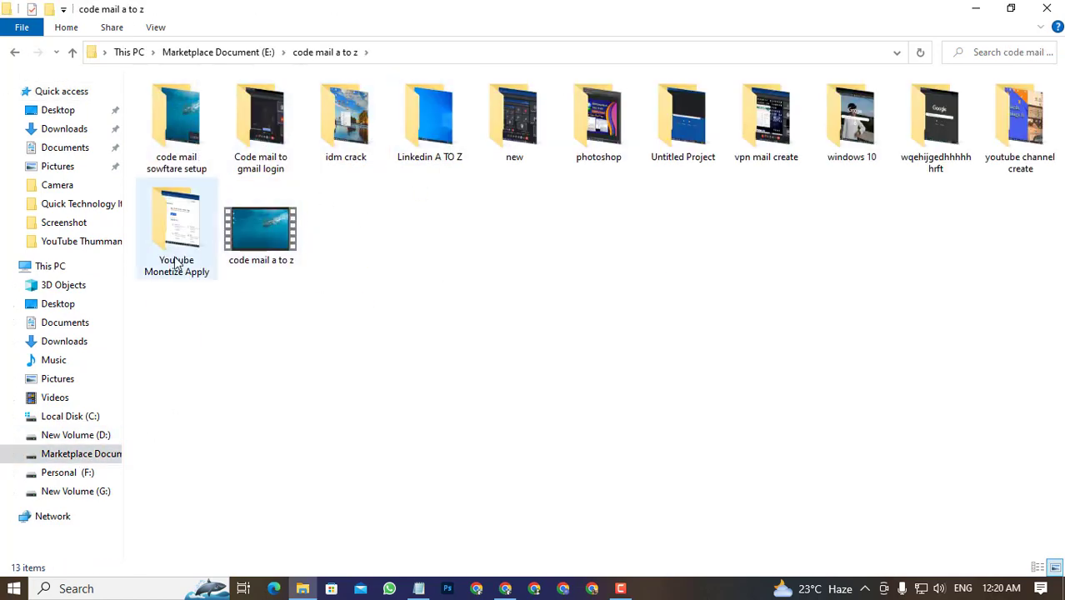
Step: Open the "youtube channel create" folder and rename its video file "How to Create a Professional YouTube Channel"
double_click(1015, 137)
click(177, 170)
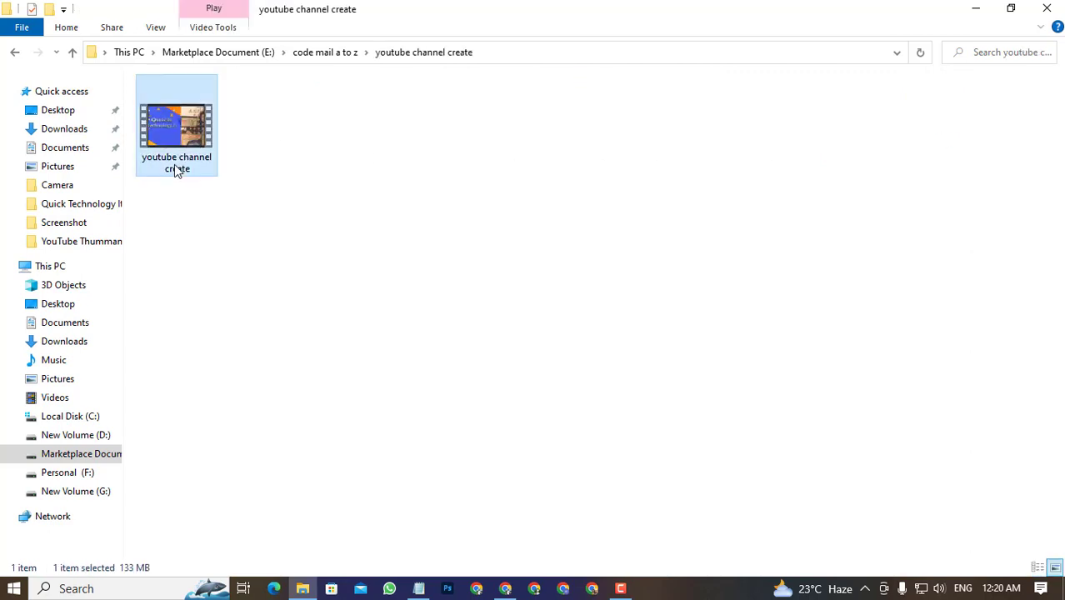
click(178, 165)
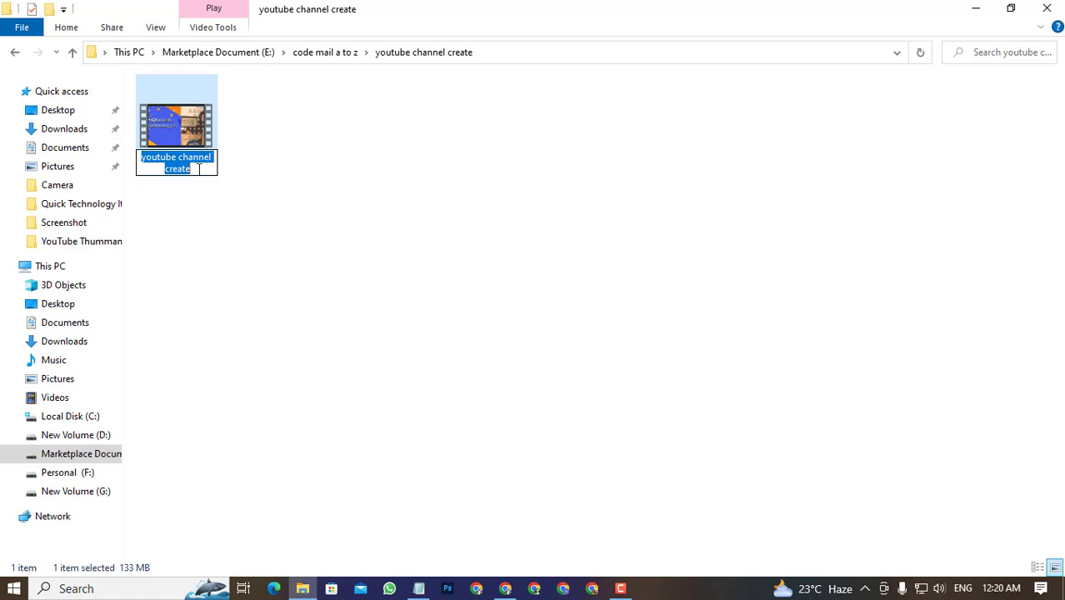
text(H)
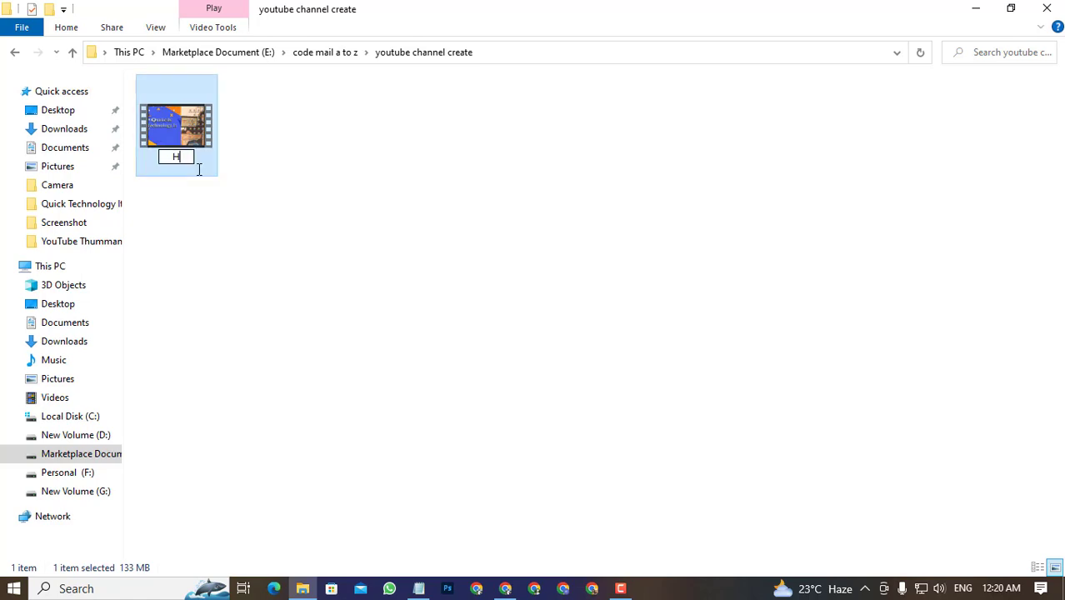
text(ow to )
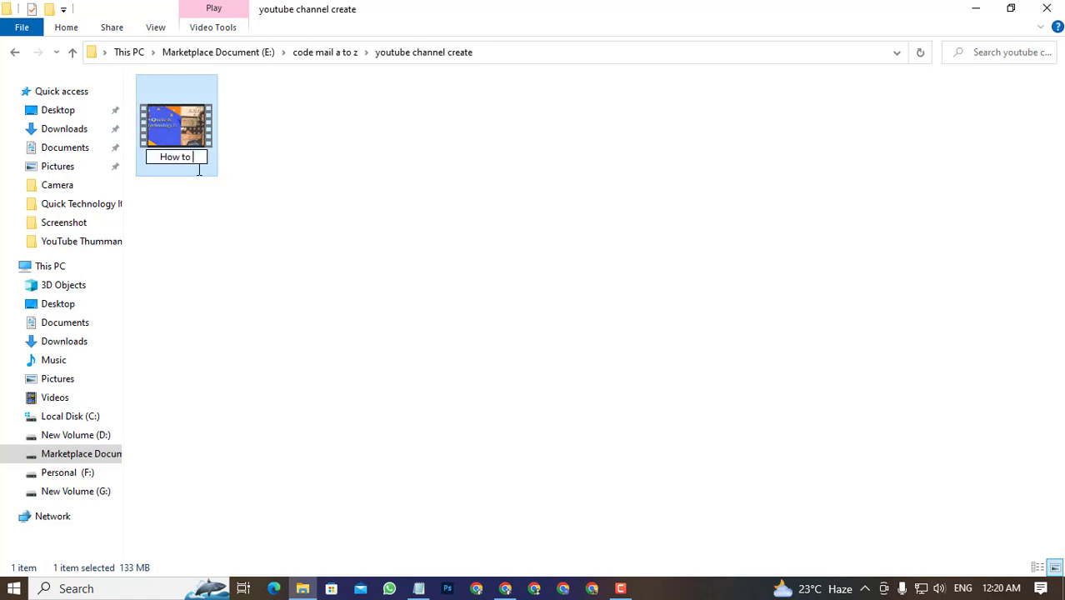
text(Create a)
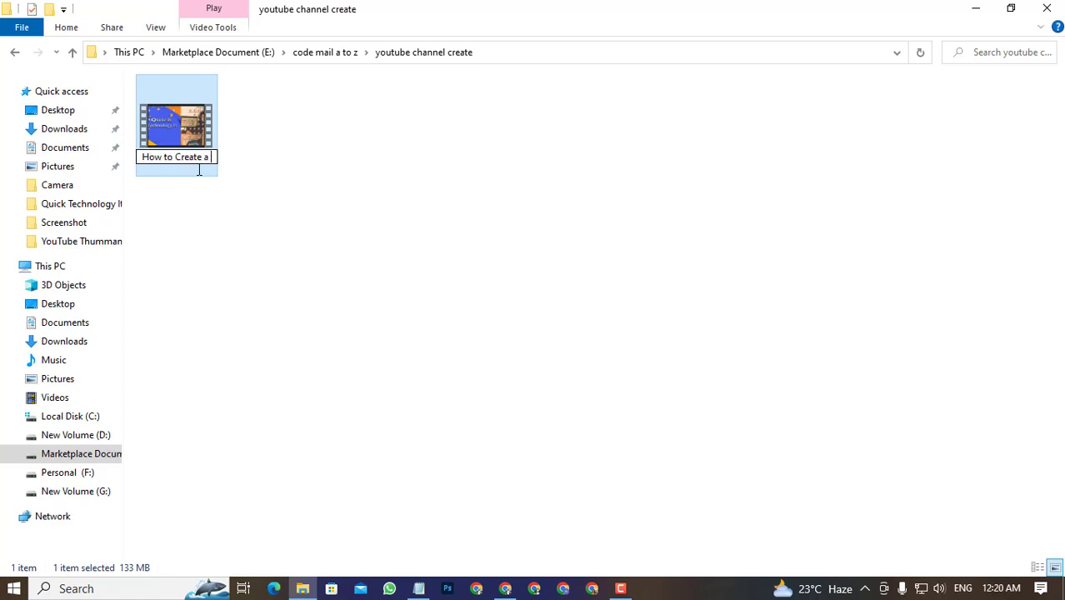
text( Pro)
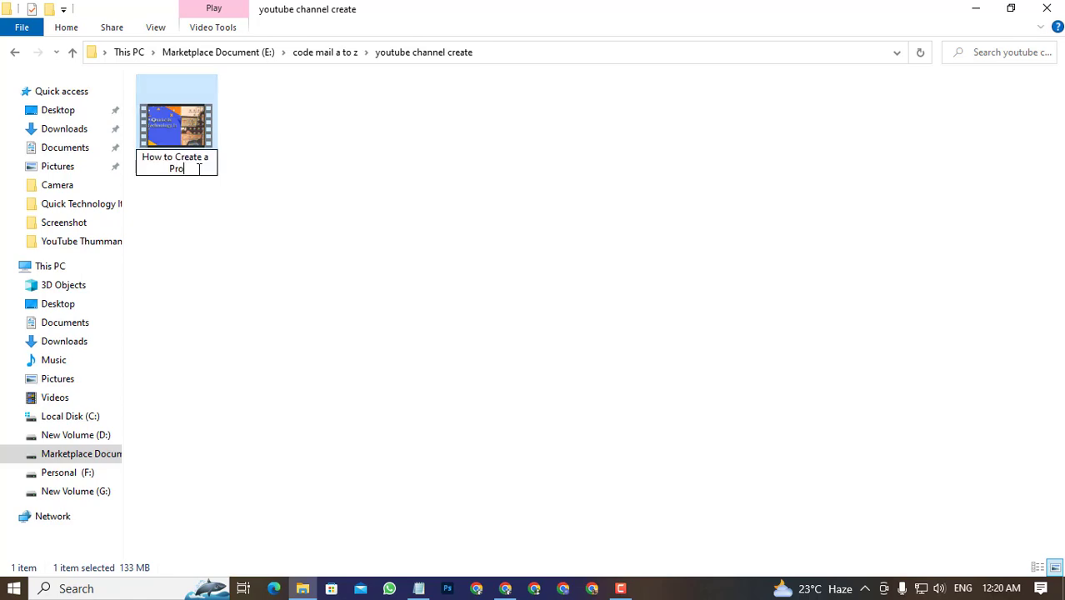
text(fessional YouTube)
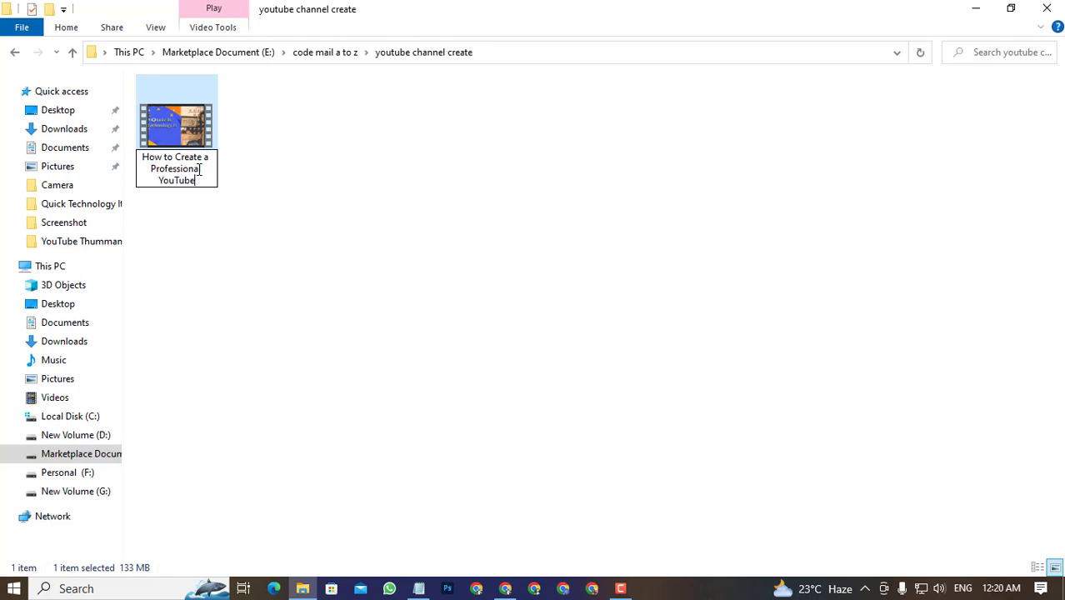
text( ChaNNEL)
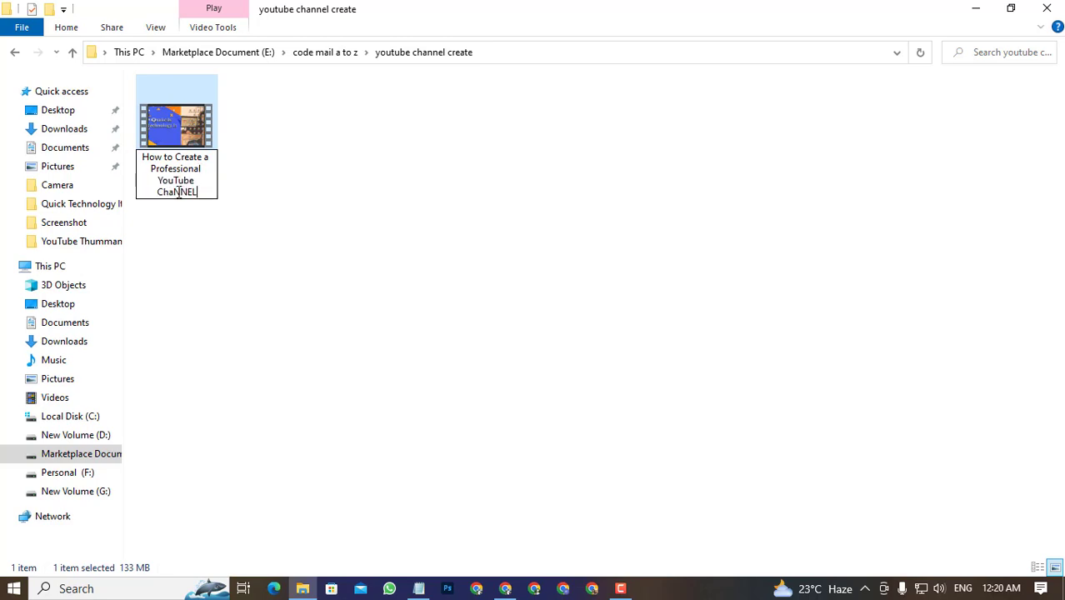
drag(174, 194, 197, 194)
text(nn)
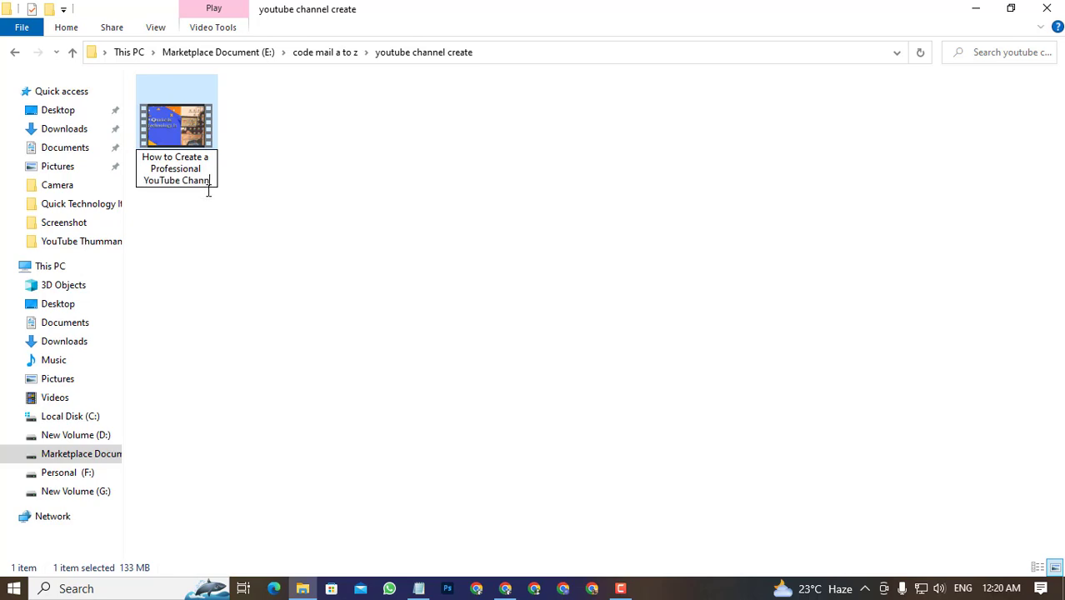
text(el)
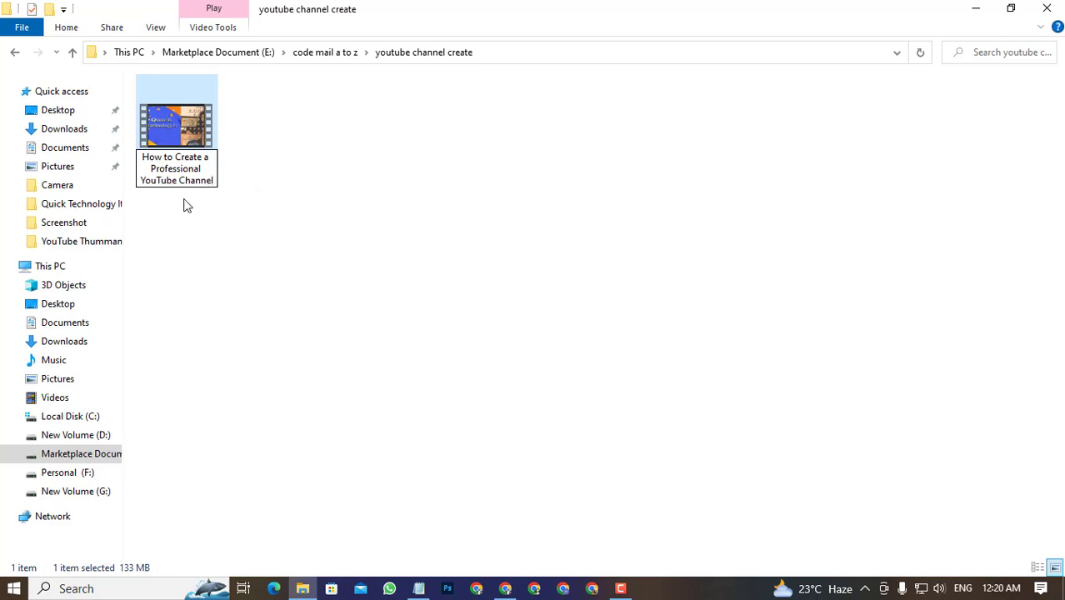
key(Return)
click(195, 209)
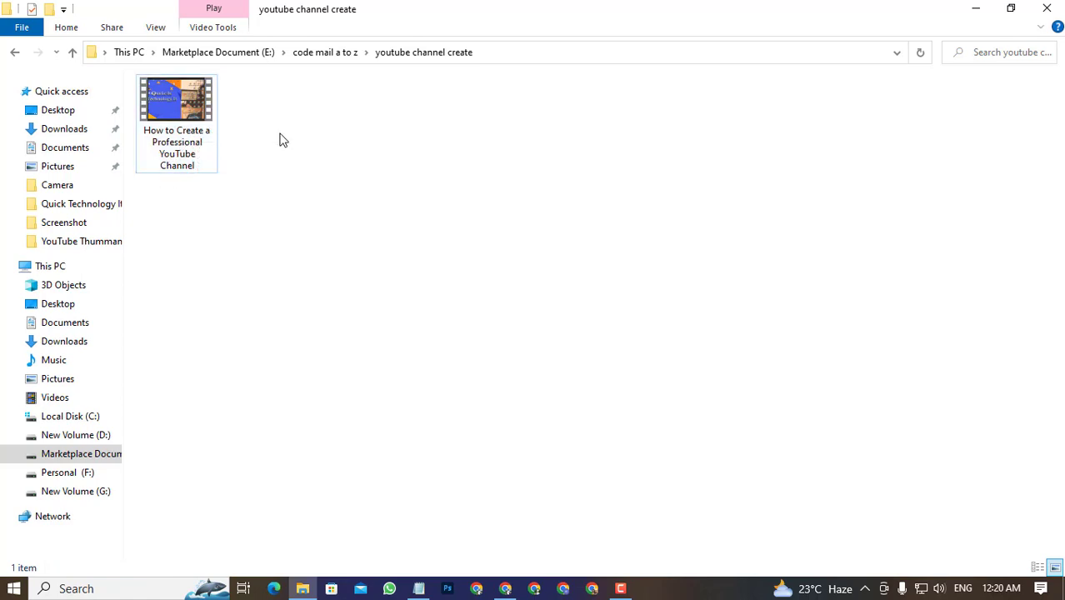
Step: Open the detailed properties of the "How to Create a Professional YouTube Channel" video
click(180, 140)
right_click(180, 133)
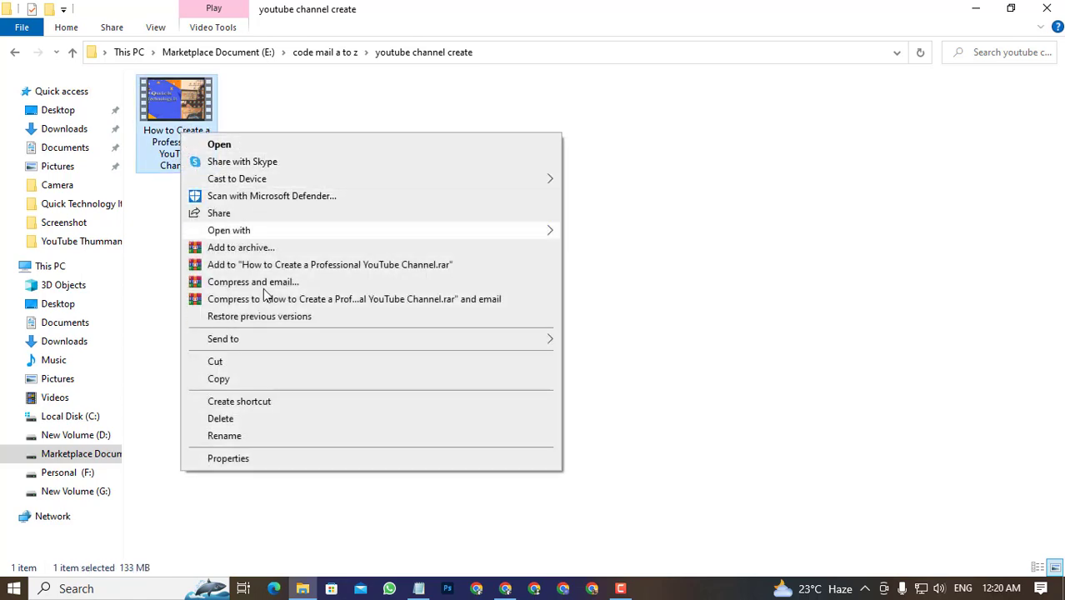
click(240, 458)
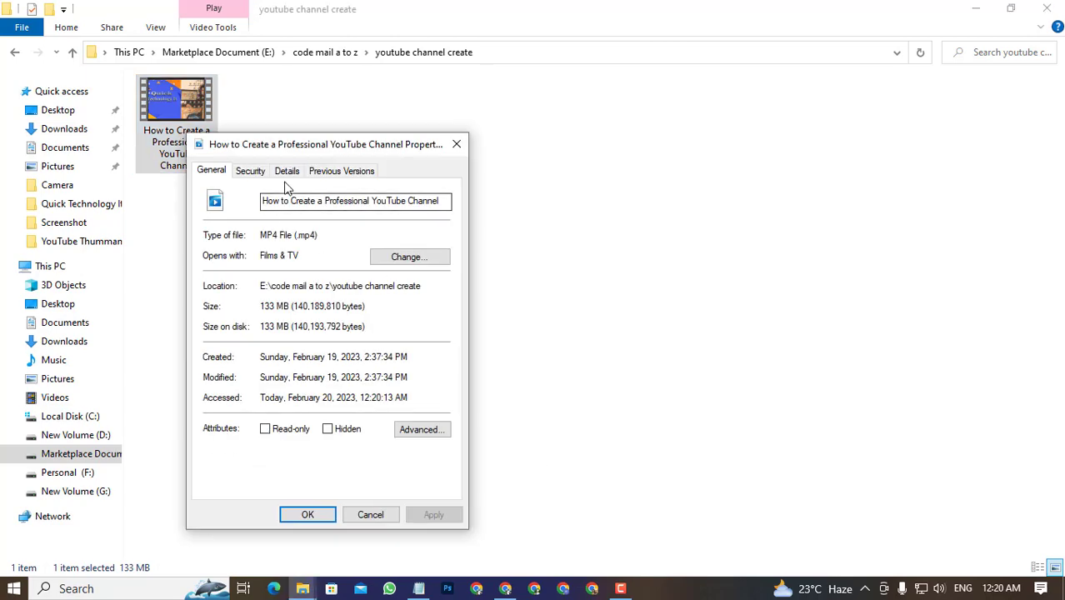
click(287, 172)
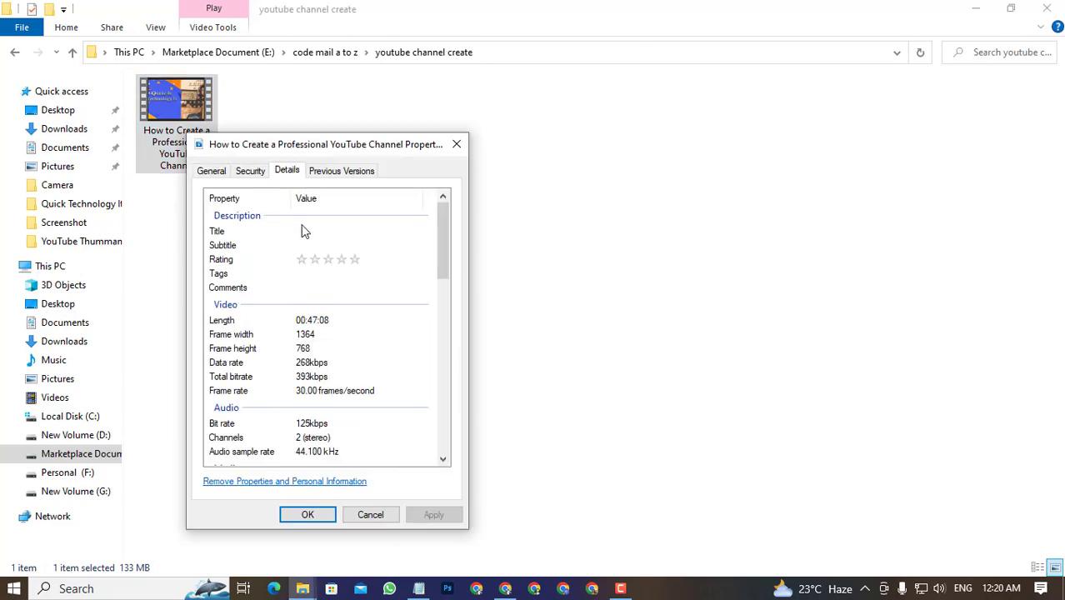
Step: Copy the title line "How to Create a Professional YouTube Channel!" from the Notepad document, then return to the video's properties
click(417, 587)
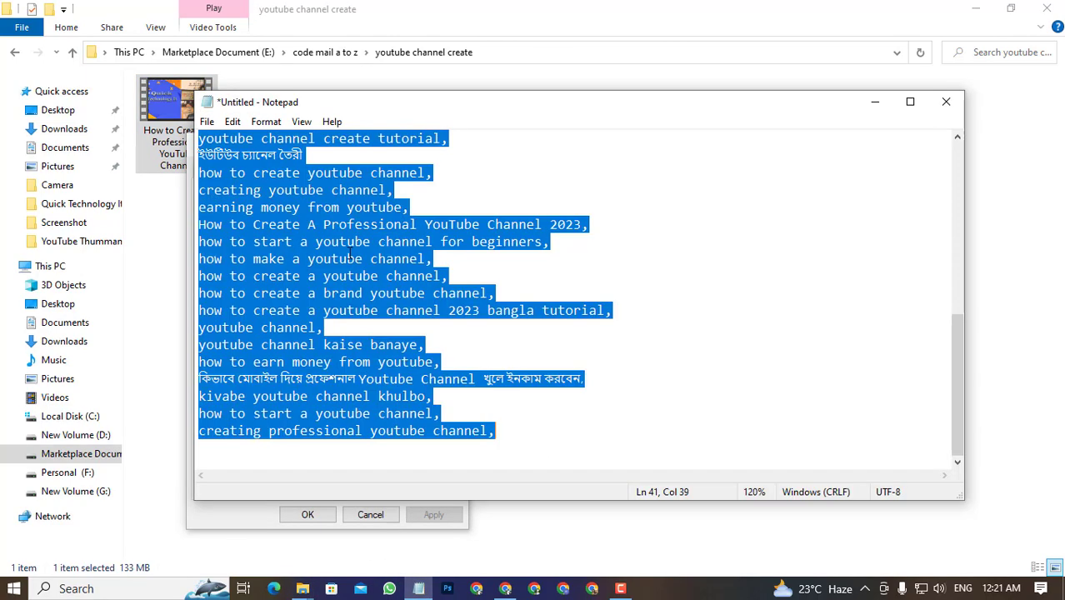
click(317, 175)
scroll(346, 200, up, 8)
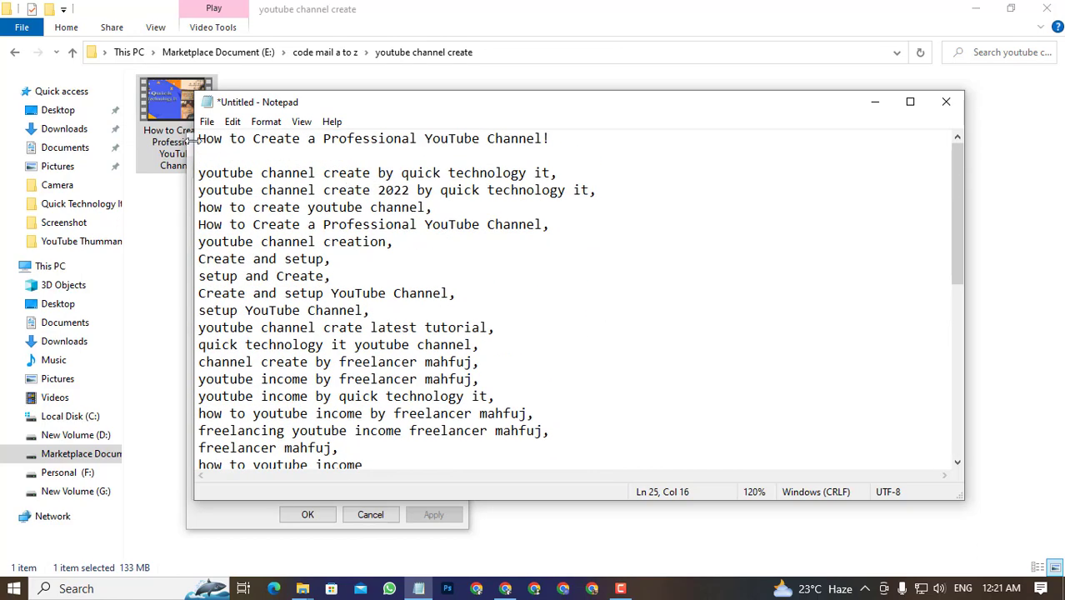
drag(198, 140, 568, 148)
key(ctrl+c)
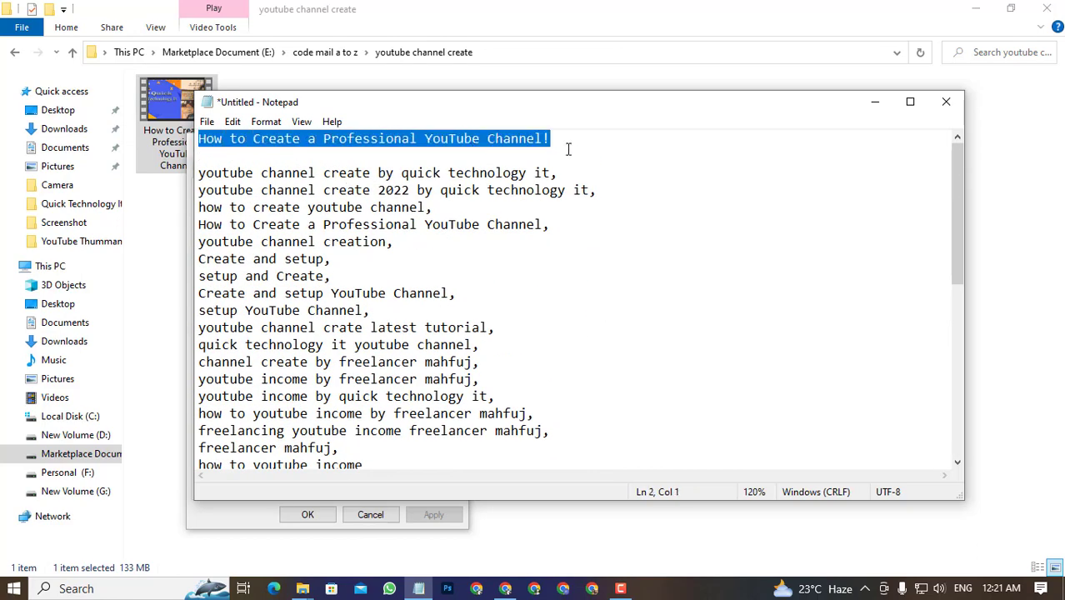
click(874, 101)
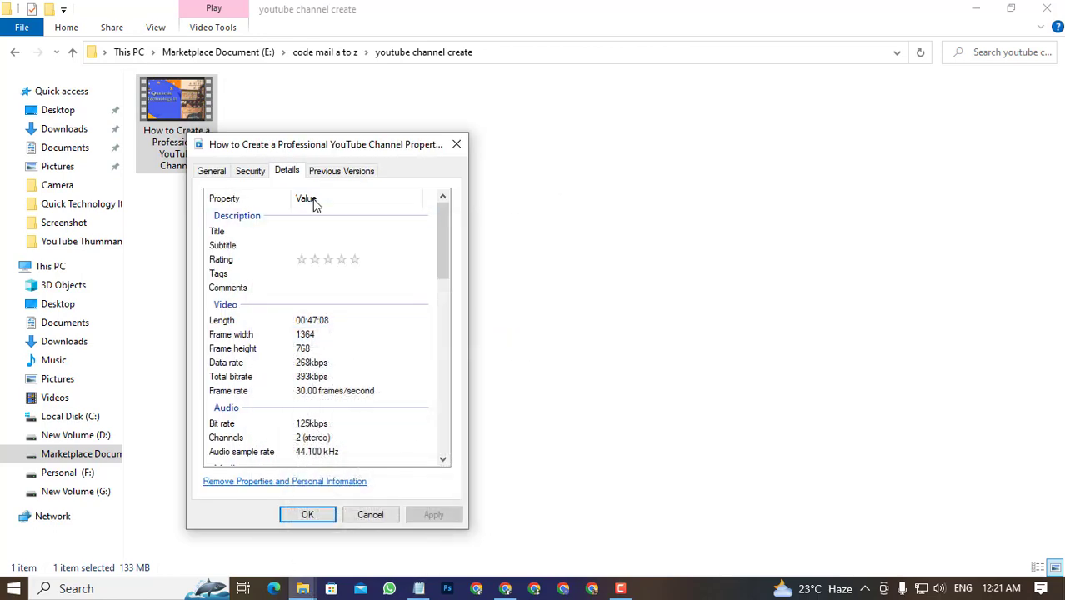
Step: Paste the copied title into the video's Title and Subtitle properties
click(248, 232)
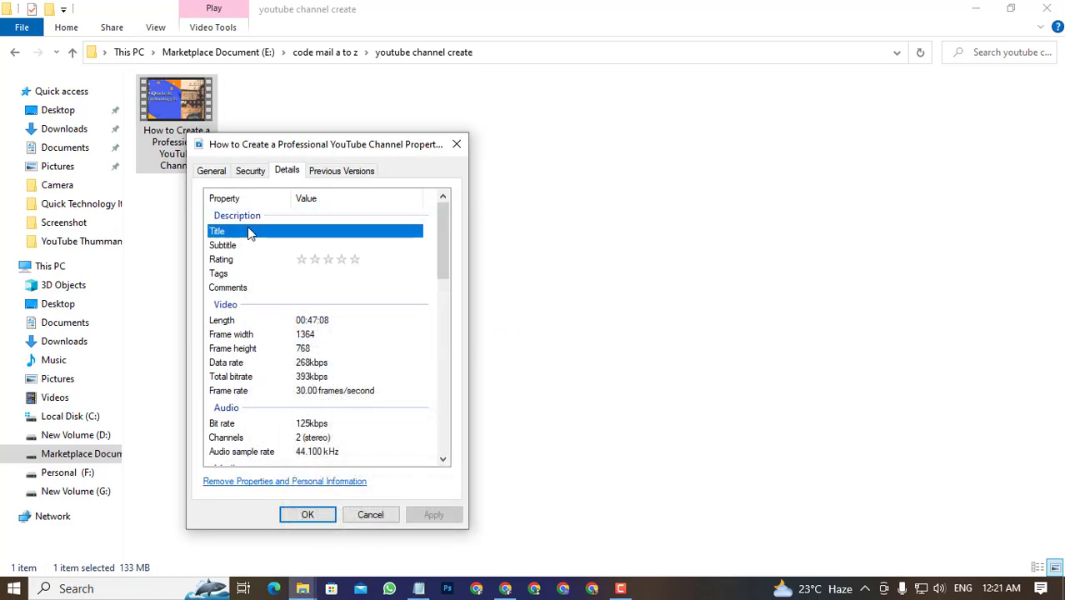
click(330, 230)
key(ctrl+v)
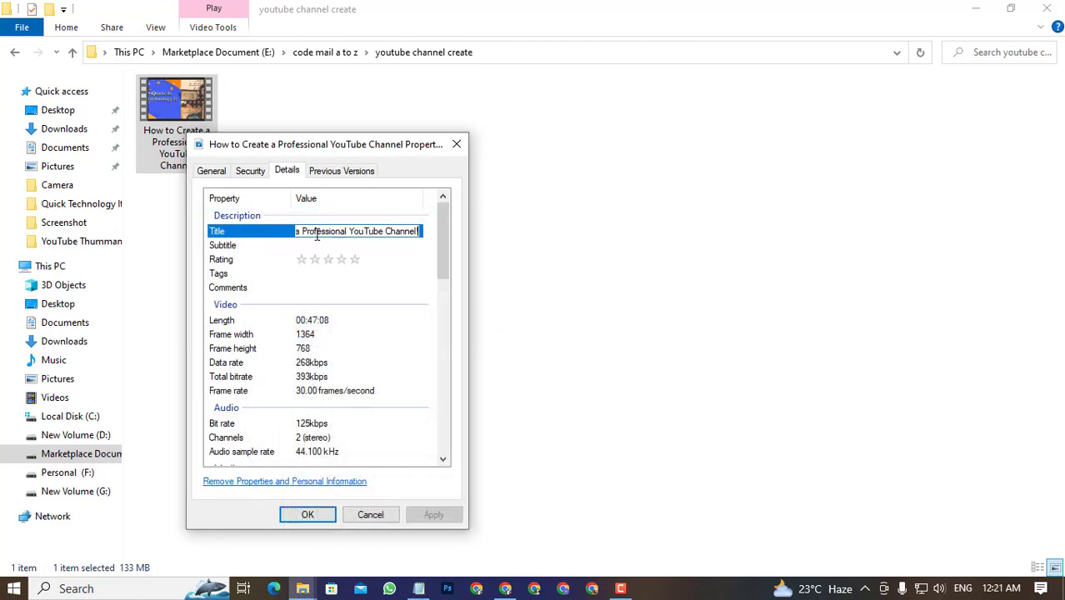
click(280, 246)
click(301, 245)
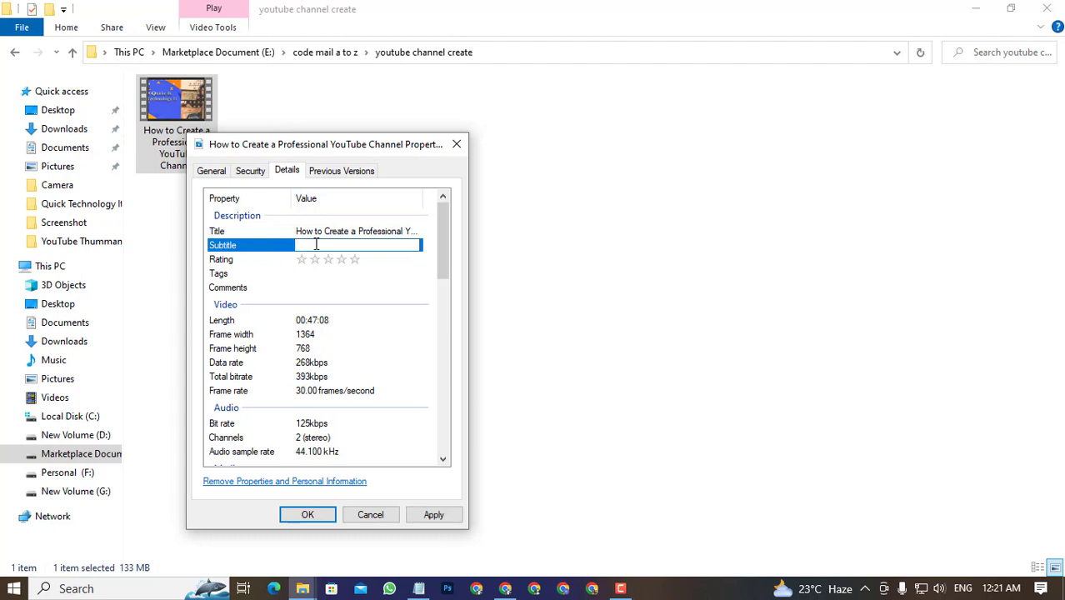
key(ctrl+v)
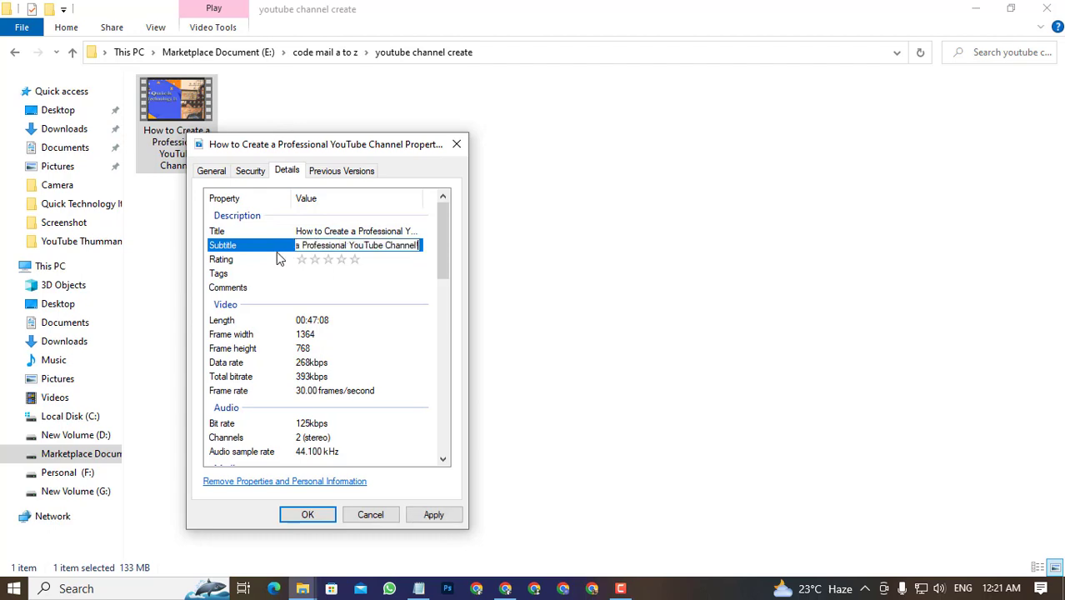
Step: Set the video's rating to five stars, apply the changes and close its properties
click(303, 261)
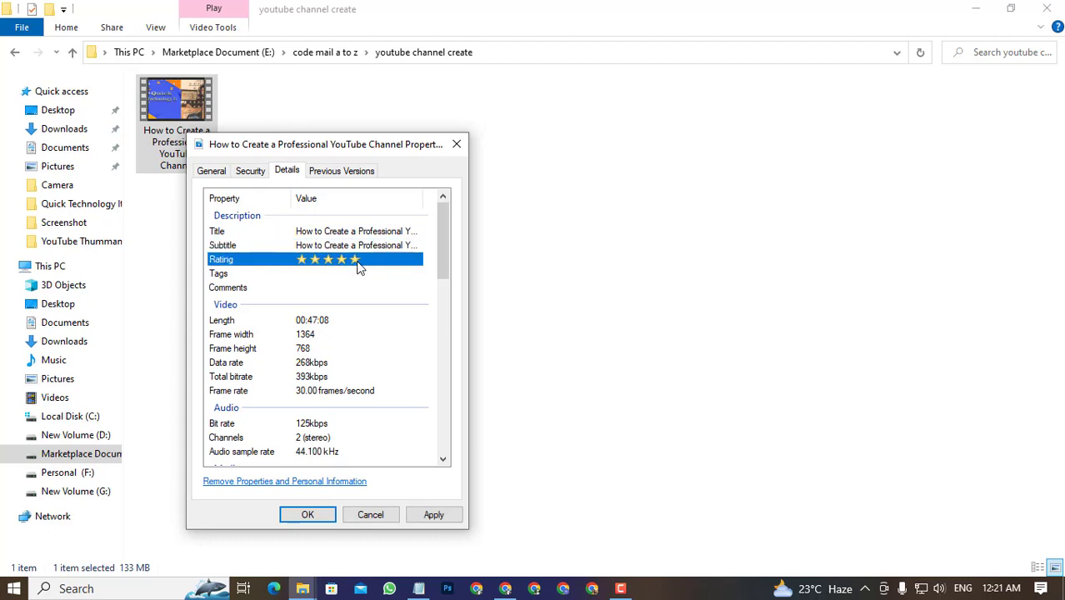
click(432, 513)
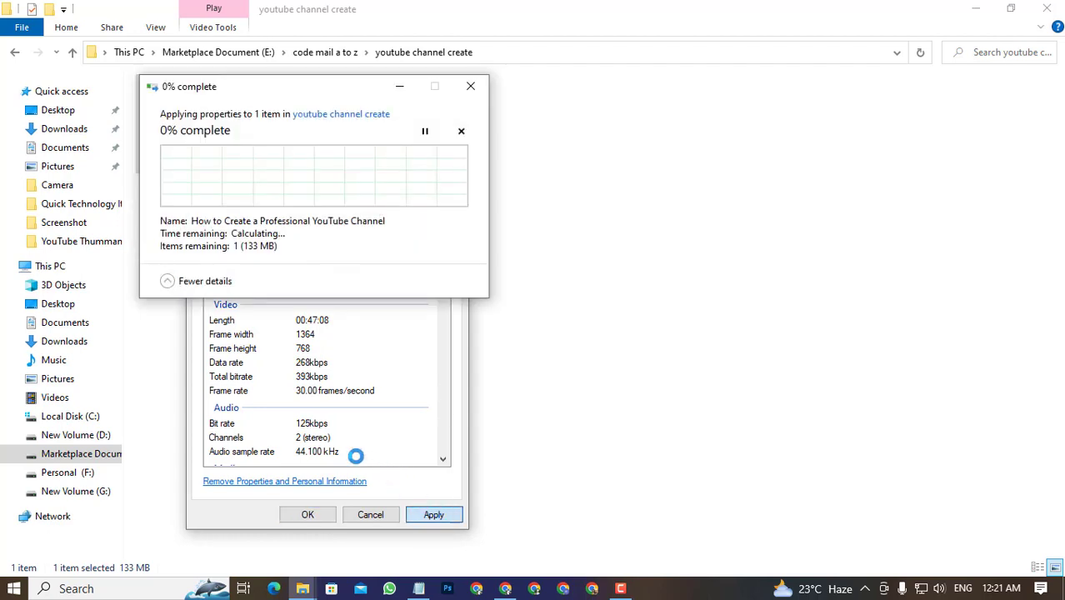
click(308, 514)
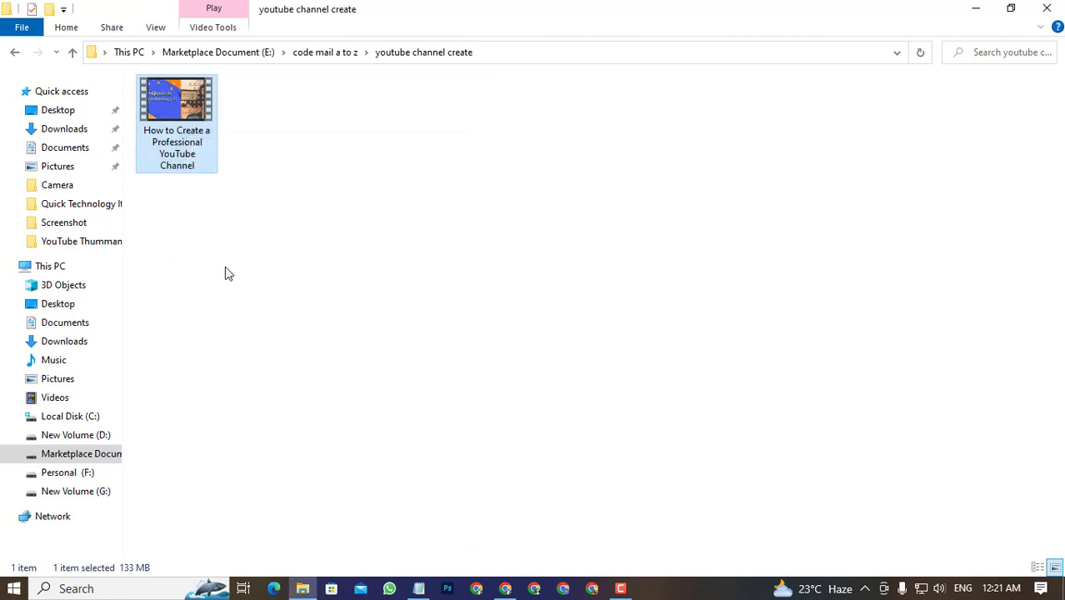
Step: Reopen the detailed properties of the "How to Create a Professional YouTube Channel" video
right_click(174, 139)
click(260, 458)
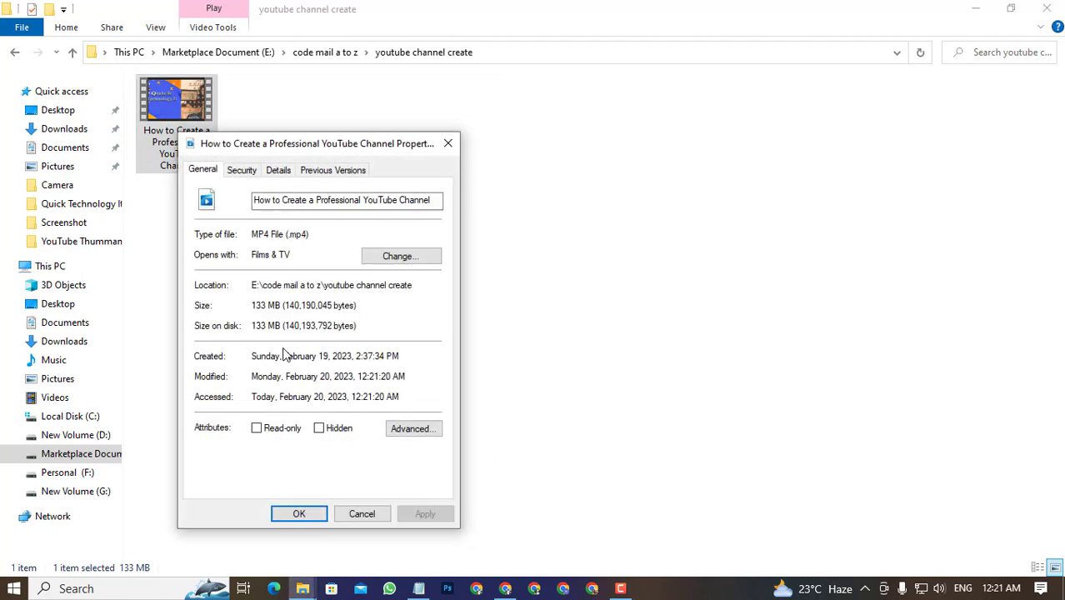
click(278, 170)
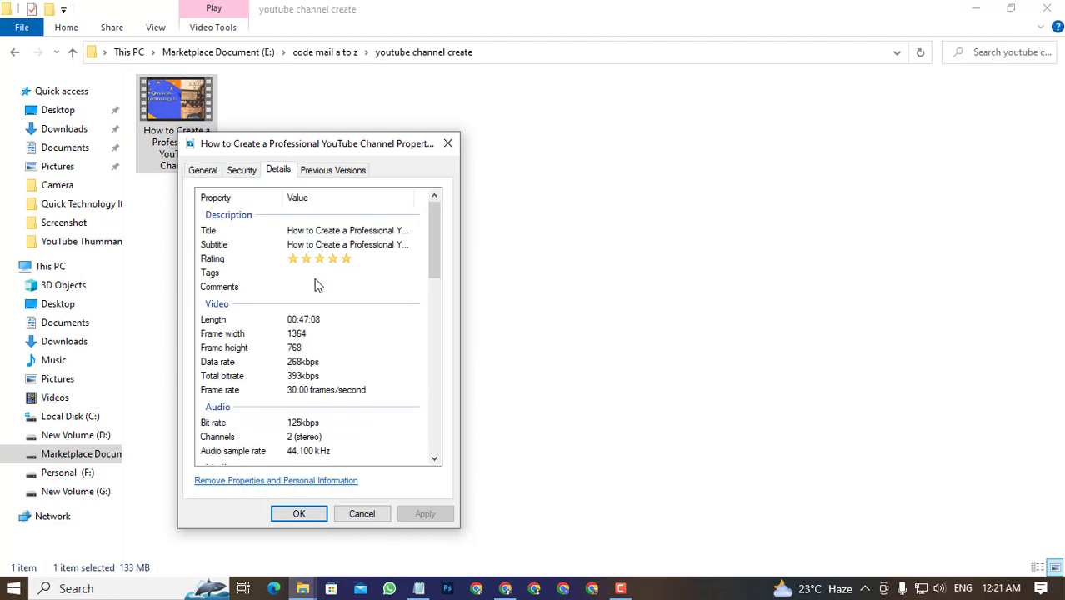
Step: Copy the full keyword list below the title in the Notepad document and paste it into the video's Tags and Comments properties
click(273, 275)
click(311, 280)
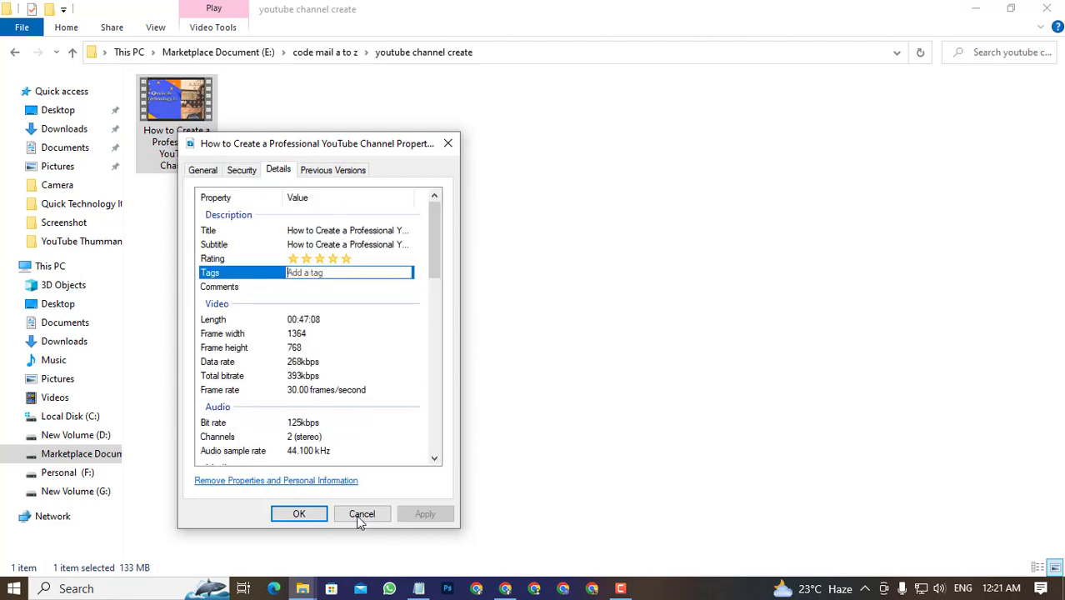
click(418, 589)
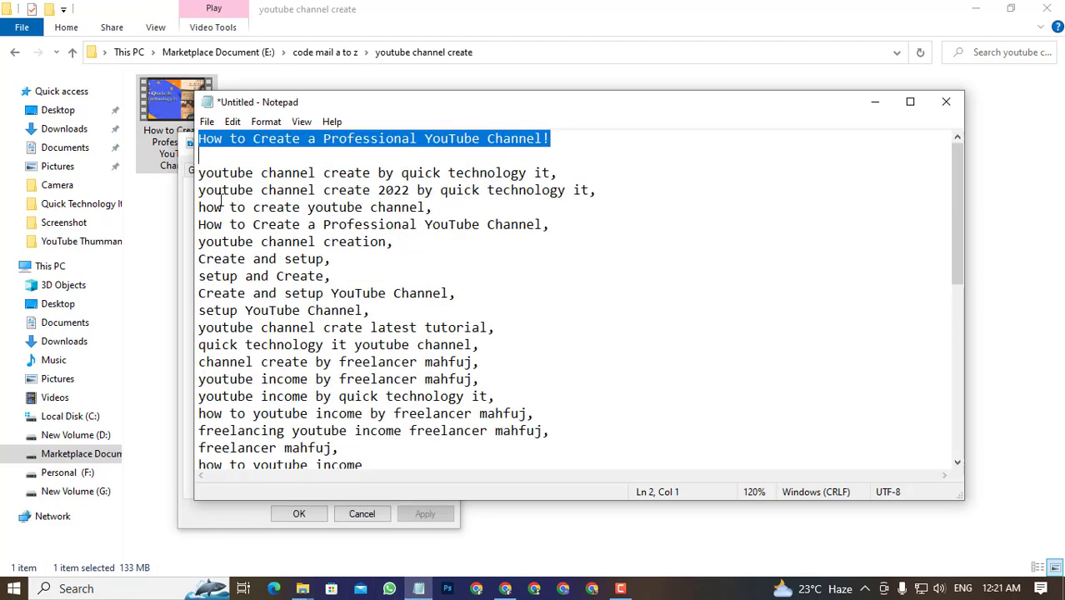
drag(201, 173, 471, 484)
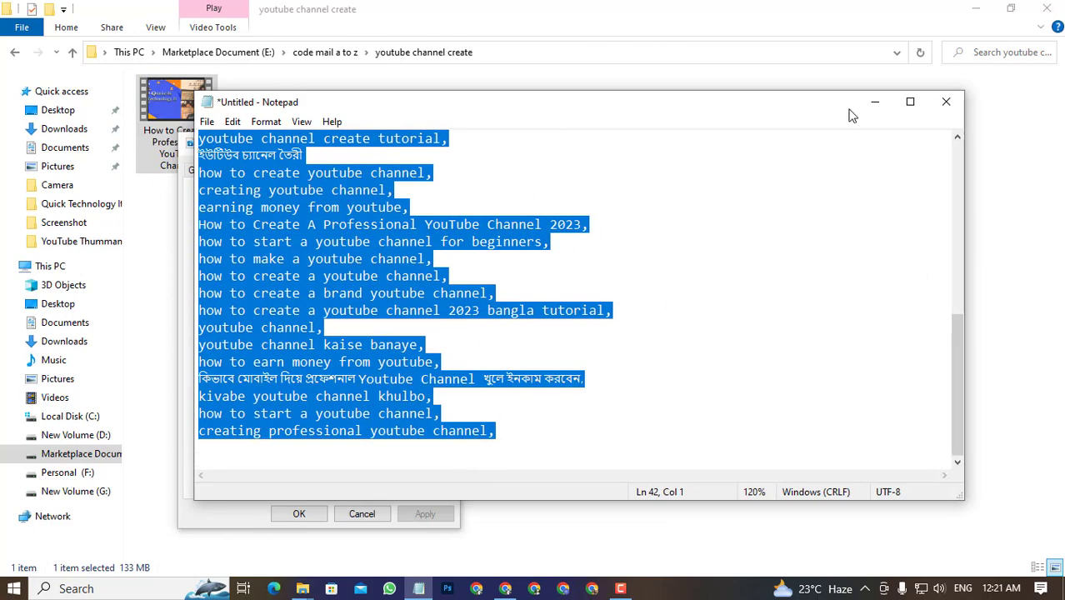
click(875, 102)
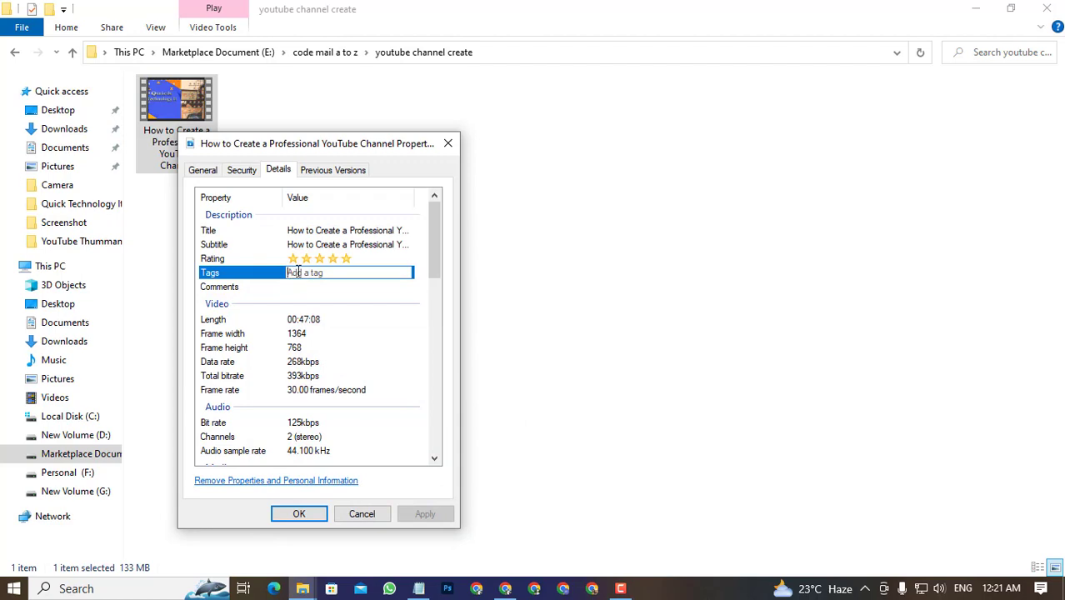
key(ctrl+v)
click(308, 287)
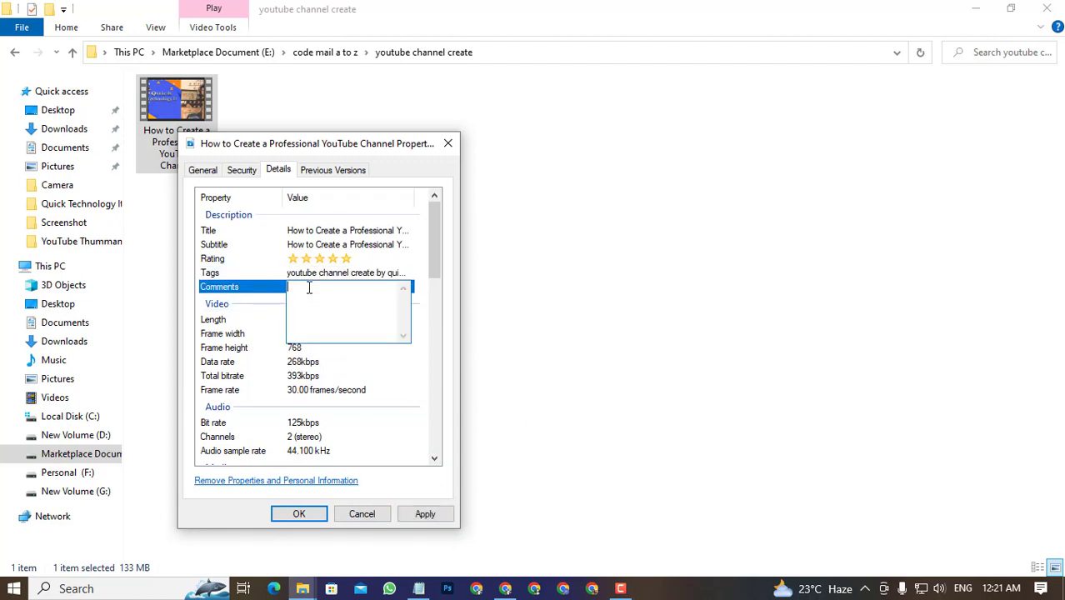
key(ctrl+v)
click(278, 322)
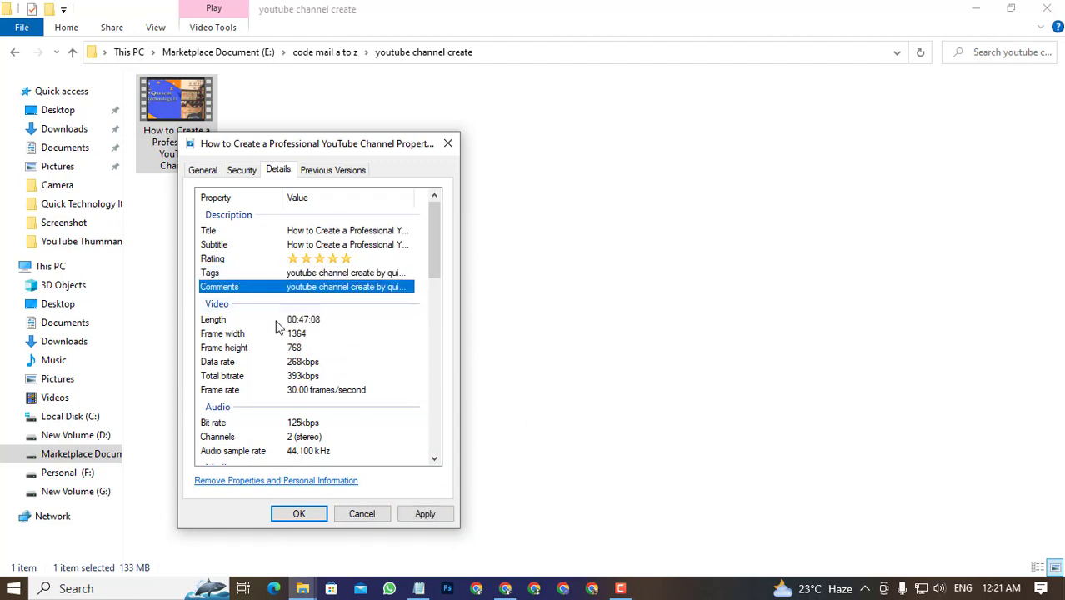
click(263, 325)
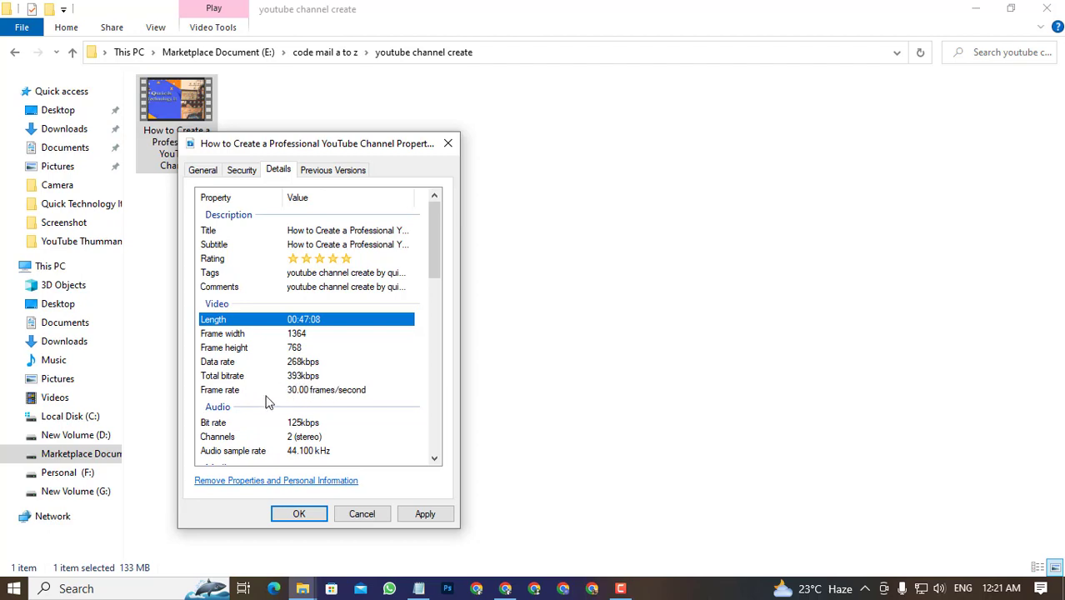
Step: Apply the tag and comment changes to the video and close its properties
scroll(309, 390, down, 4)
scroll(309, 389, up, 4)
scroll(309, 389, down, 4)
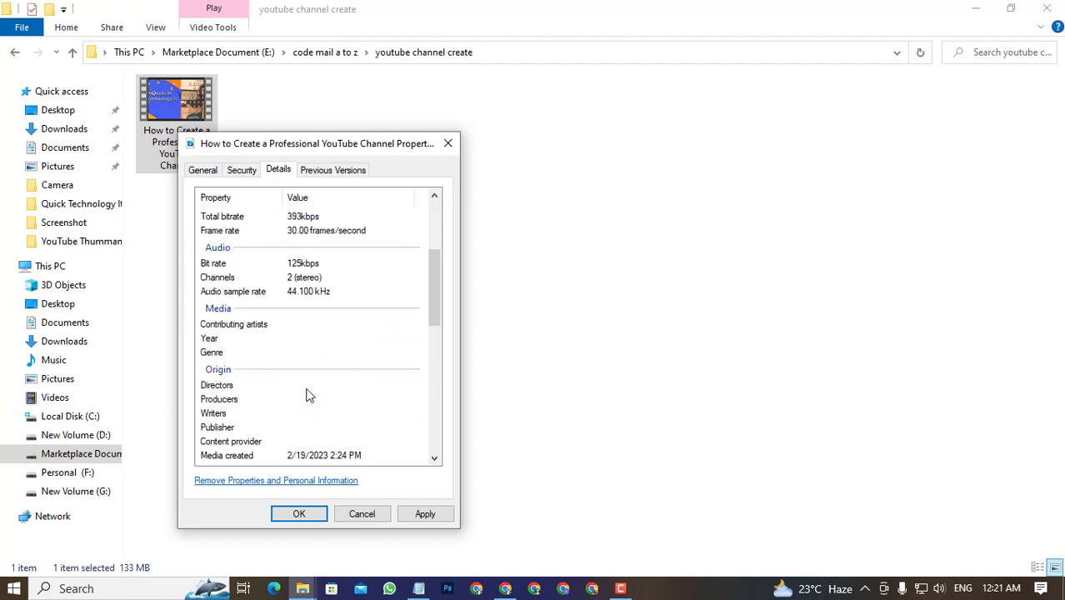
scroll(304, 391, up, 4)
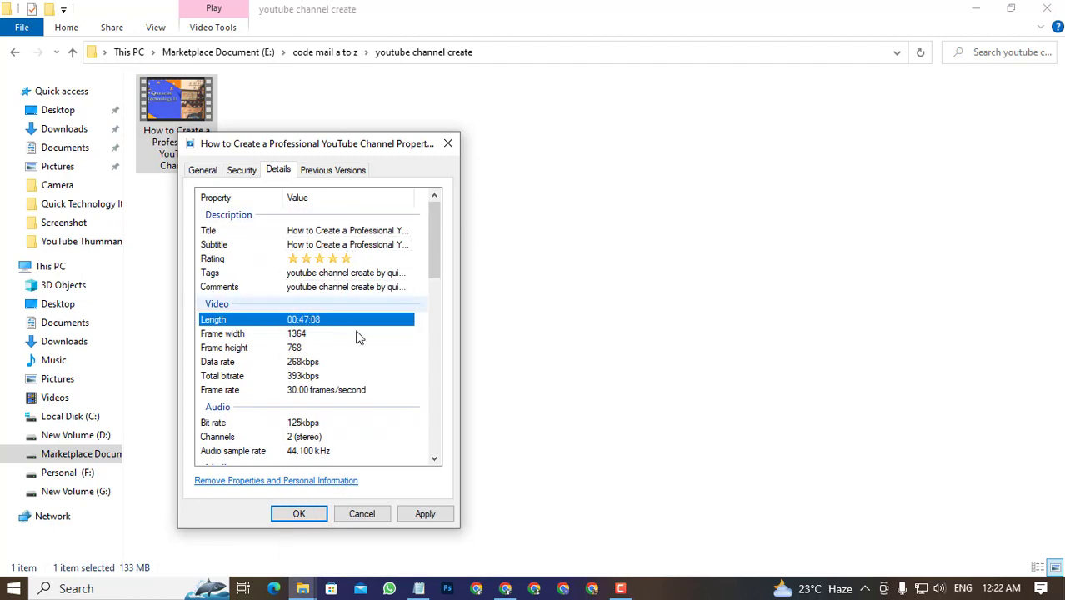
click(427, 513)
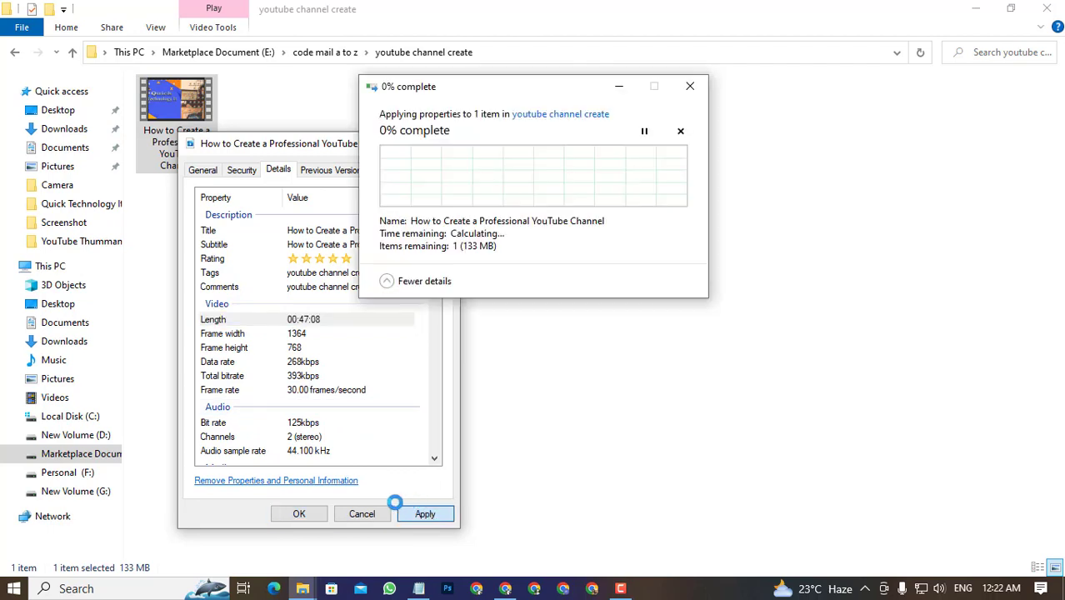
click(299, 514)
Step: Reopen the video's detailed properties, paste the copied keyword list into Tags again, and apply the change
right_click(190, 129)
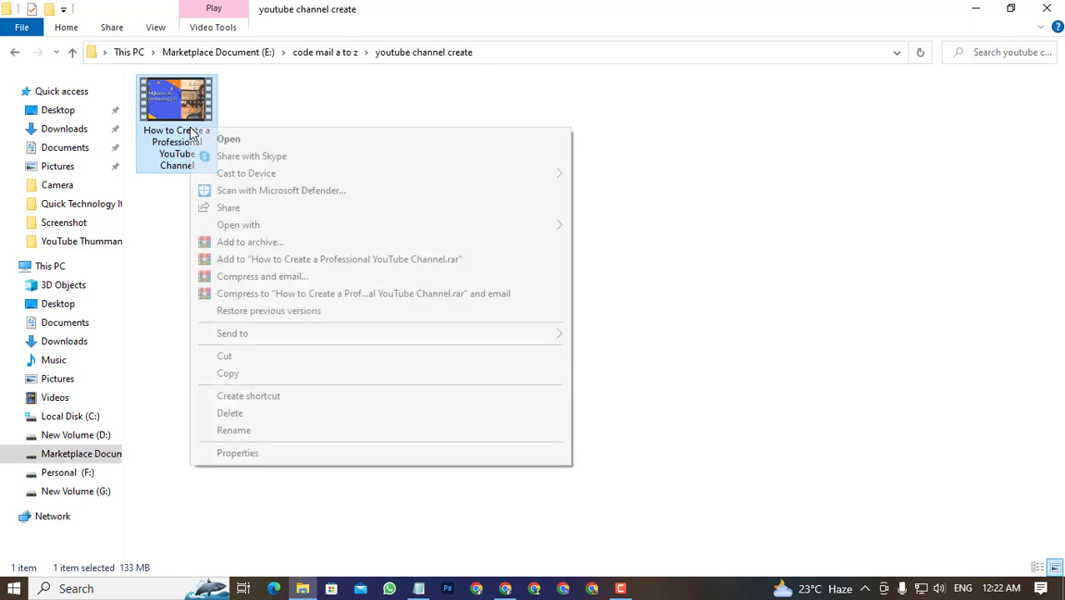
click(261, 452)
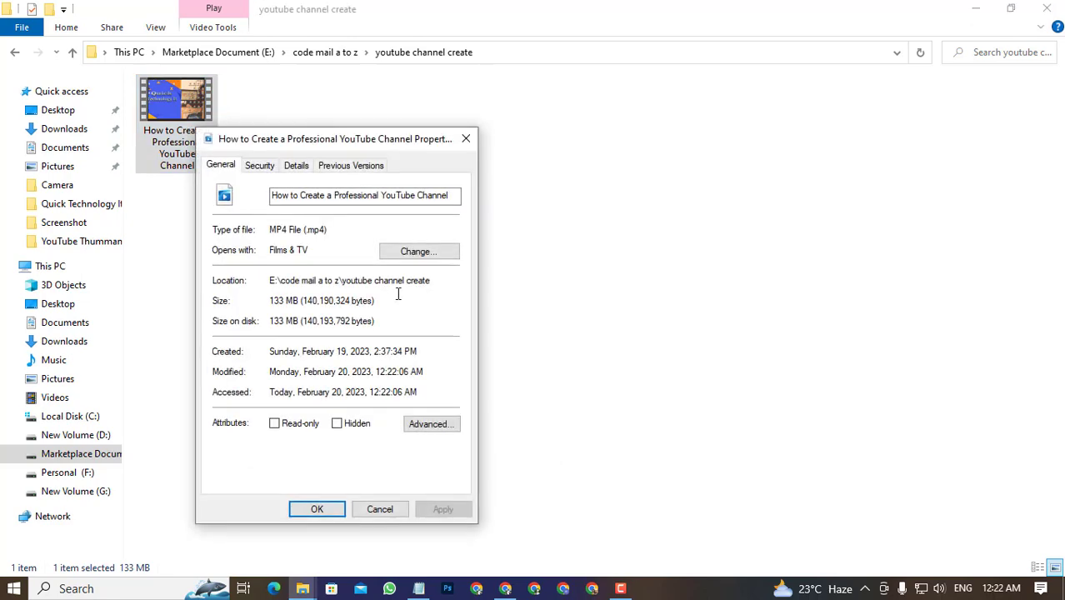
click(296, 166)
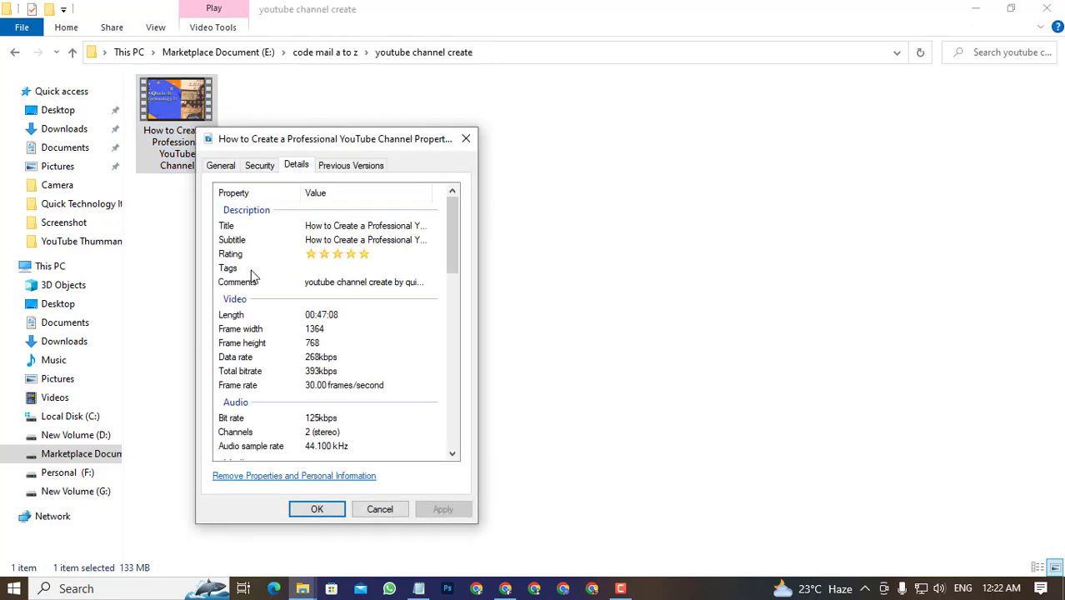
click(313, 268)
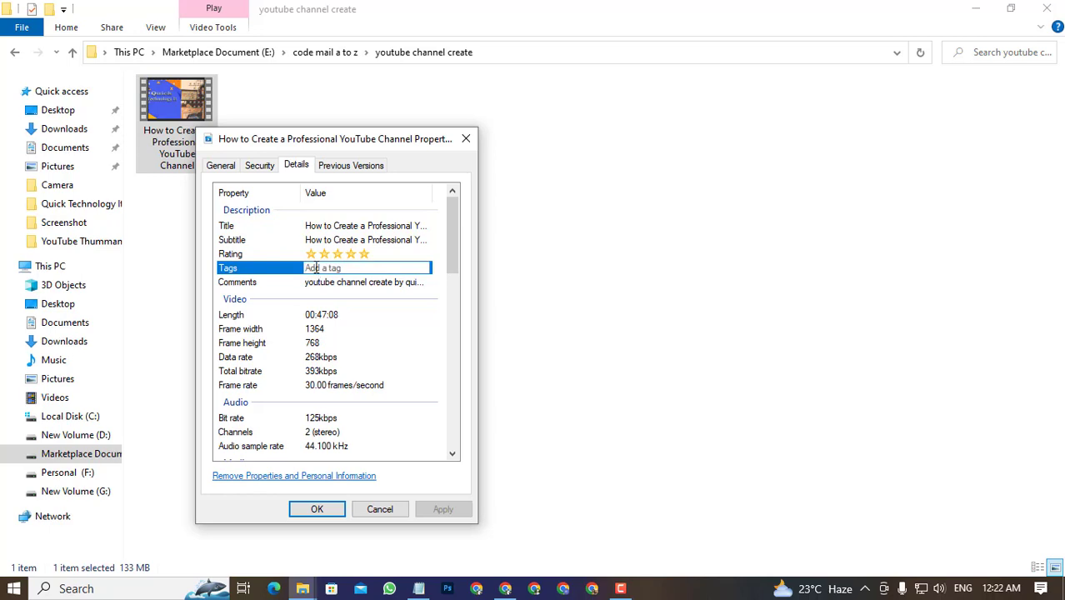
key(ctrl+v)
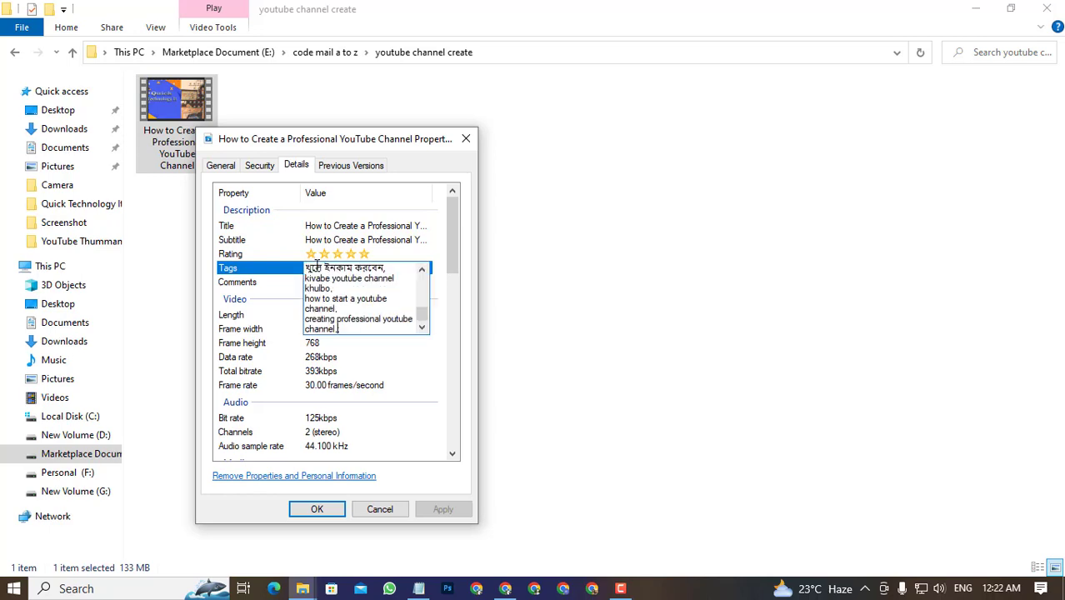
click(281, 285)
click(439, 509)
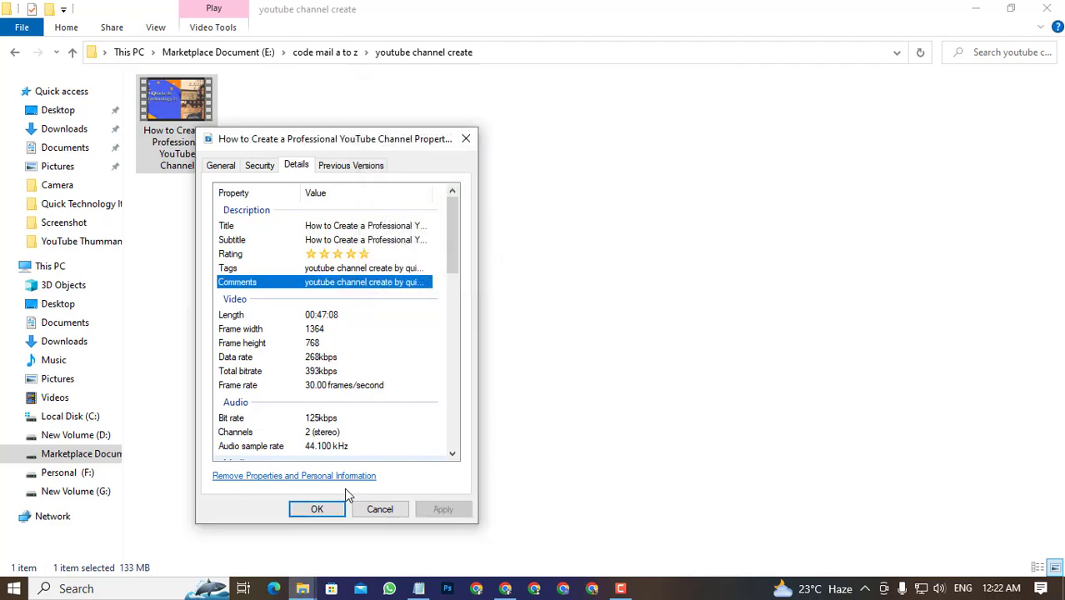
click(317, 509)
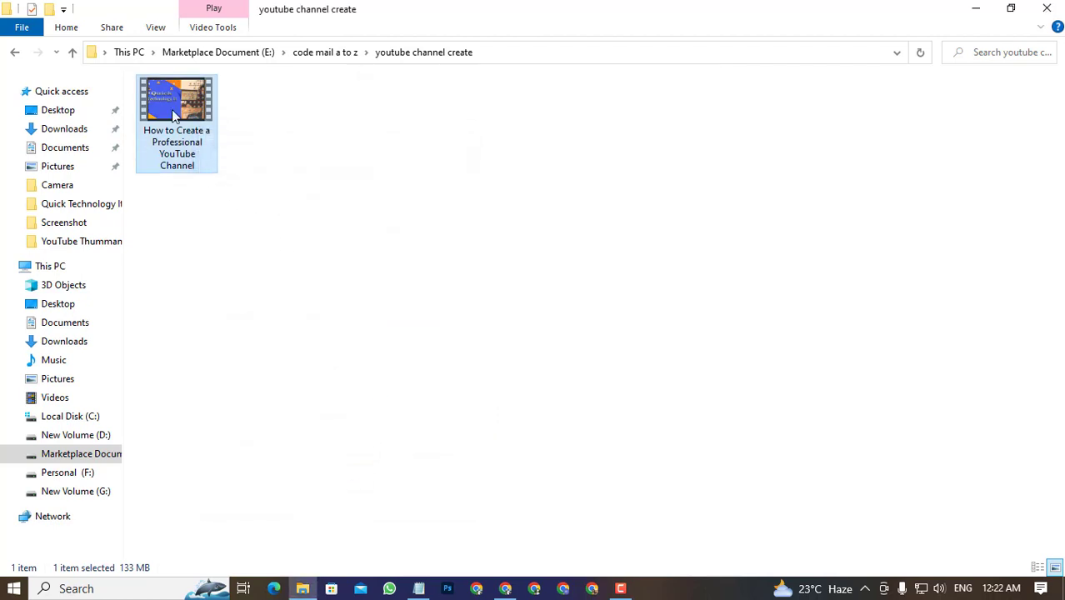
Step: Check the title, subtitle, rating, tags and comments in the video's detailed properties
right_click(172, 109)
click(239, 435)
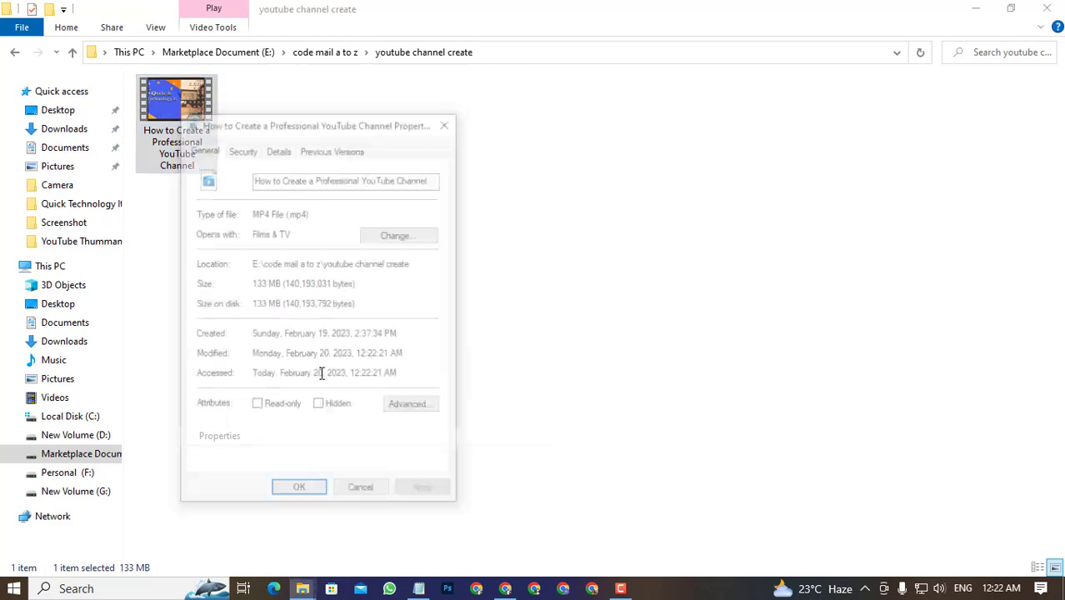
click(278, 148)
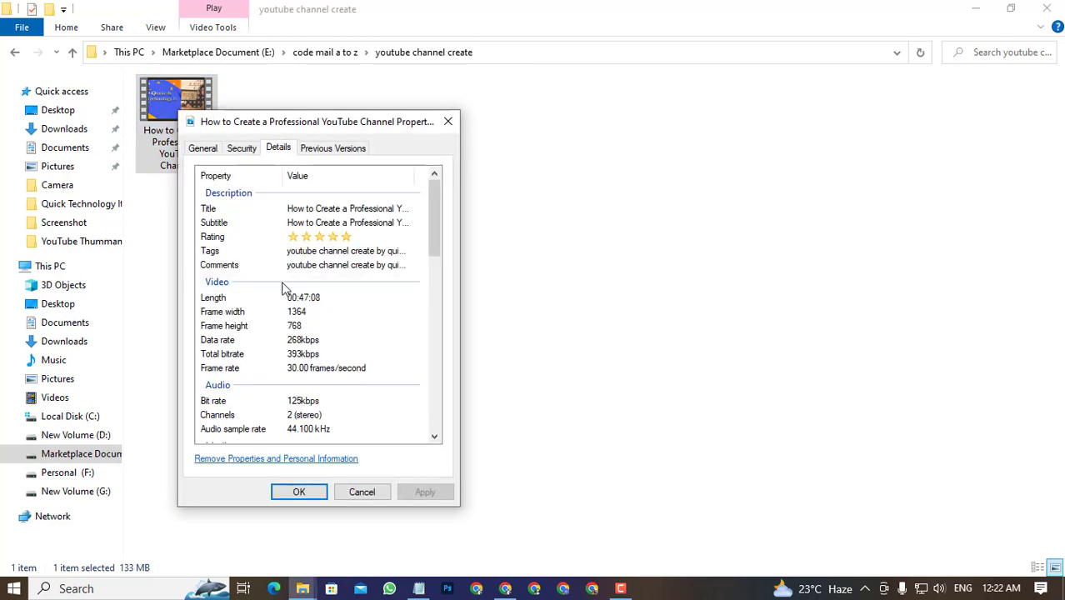
click(293, 492)
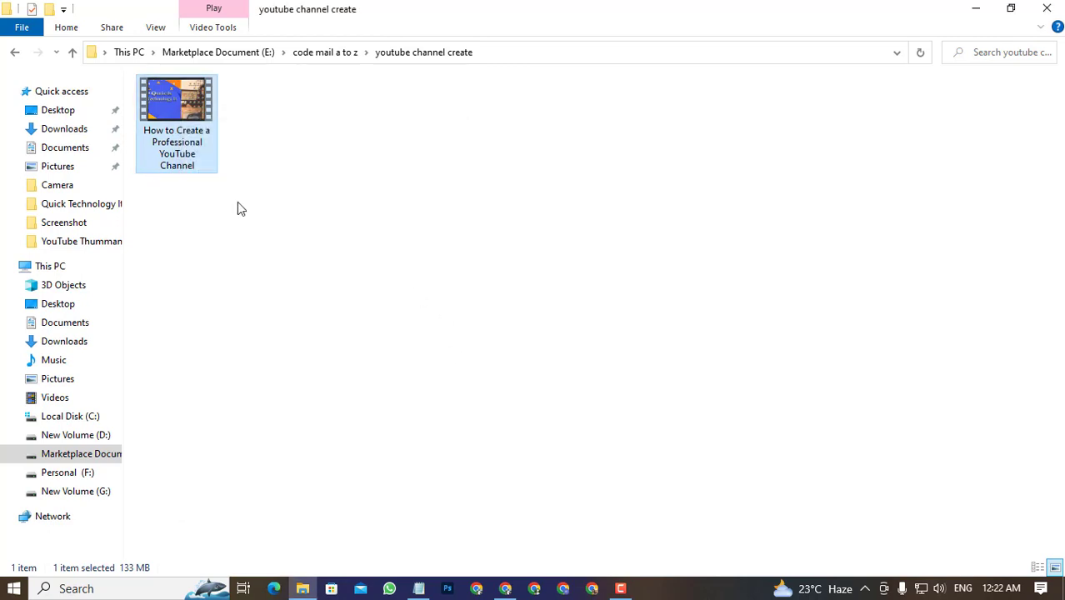
Step: Close the video's folder, switch to YouTube Studio in Chrome and open the file selection for a new video upload
click(1046, 8)
right_click(405, 91)
click(421, 139)
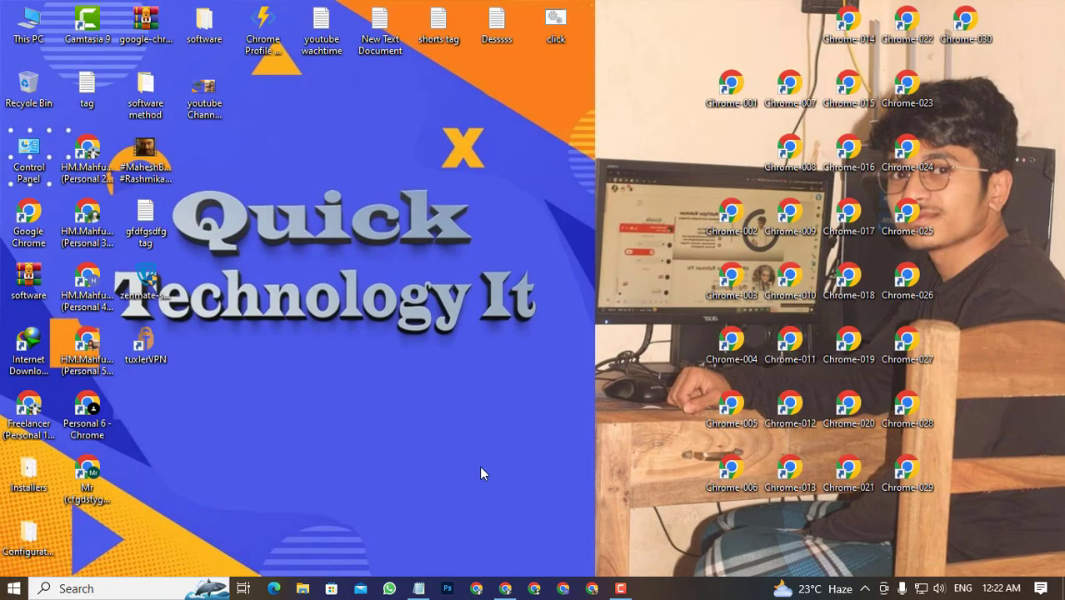
click(505, 589)
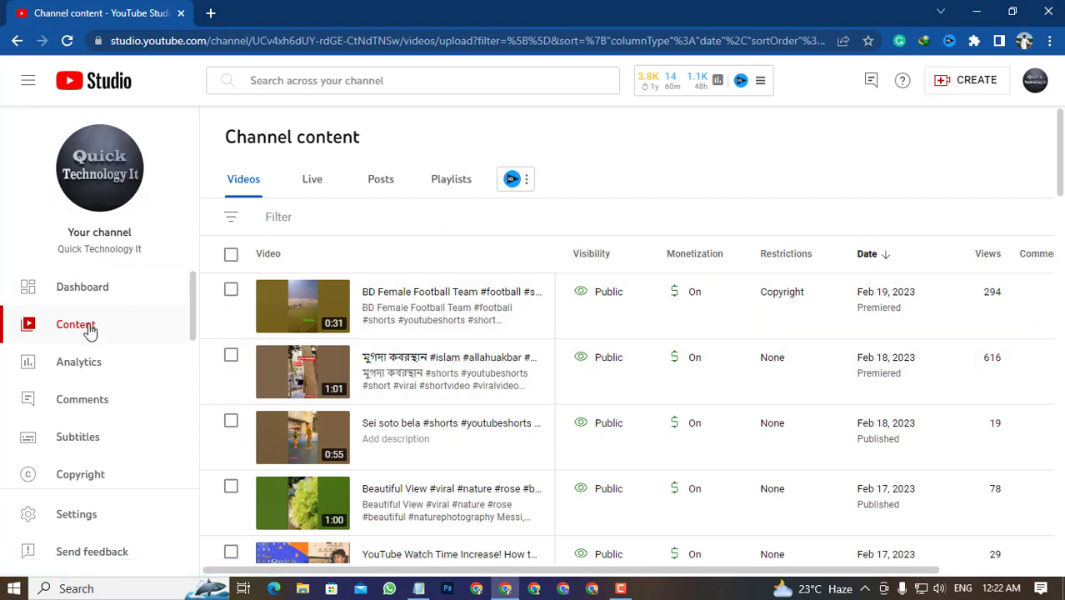
click(975, 80)
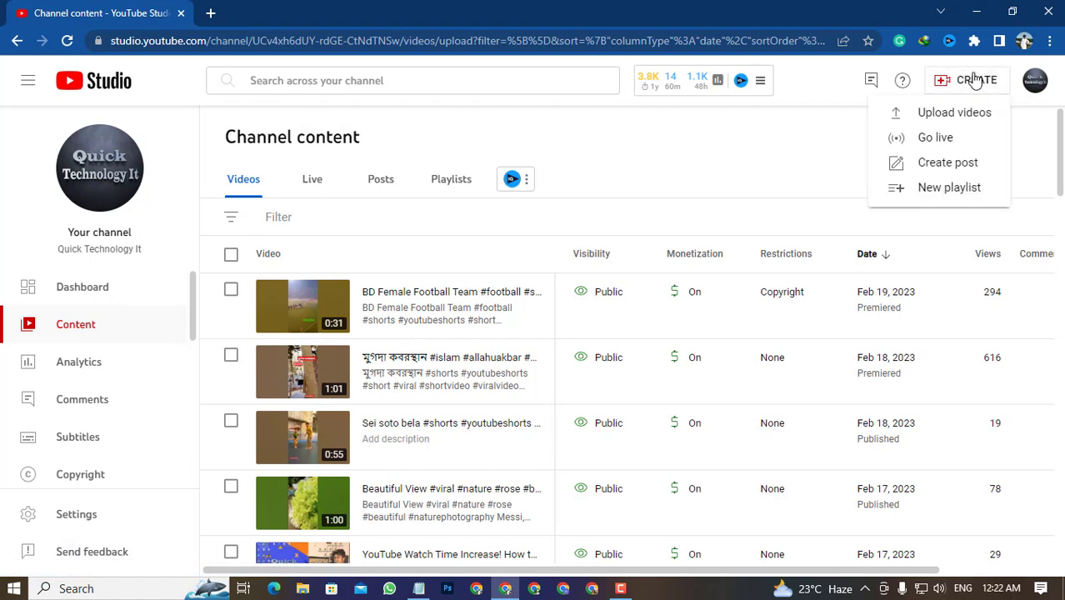
click(926, 115)
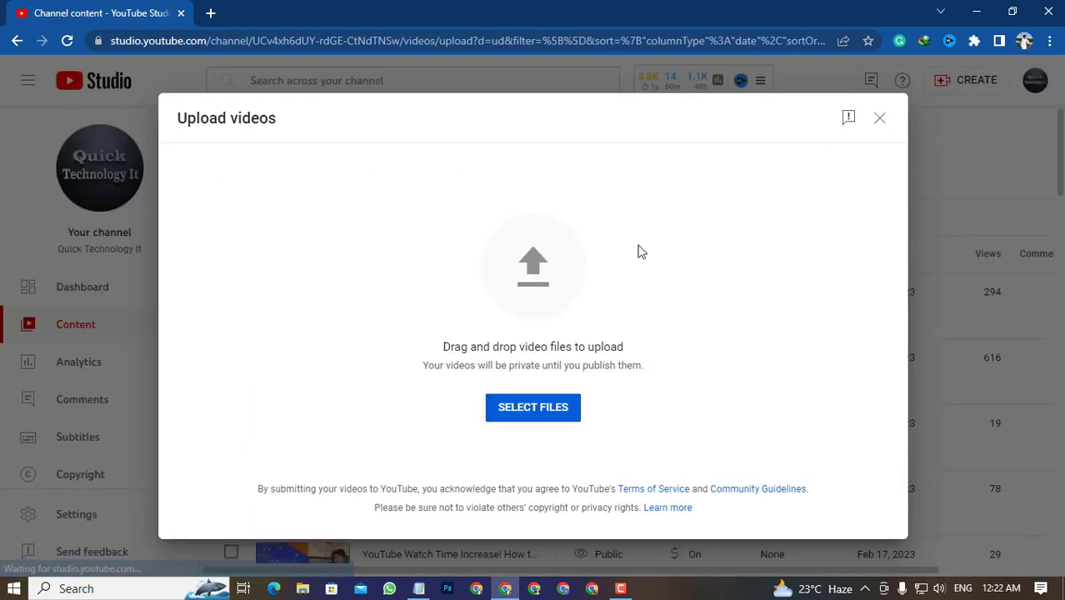
click(538, 408)
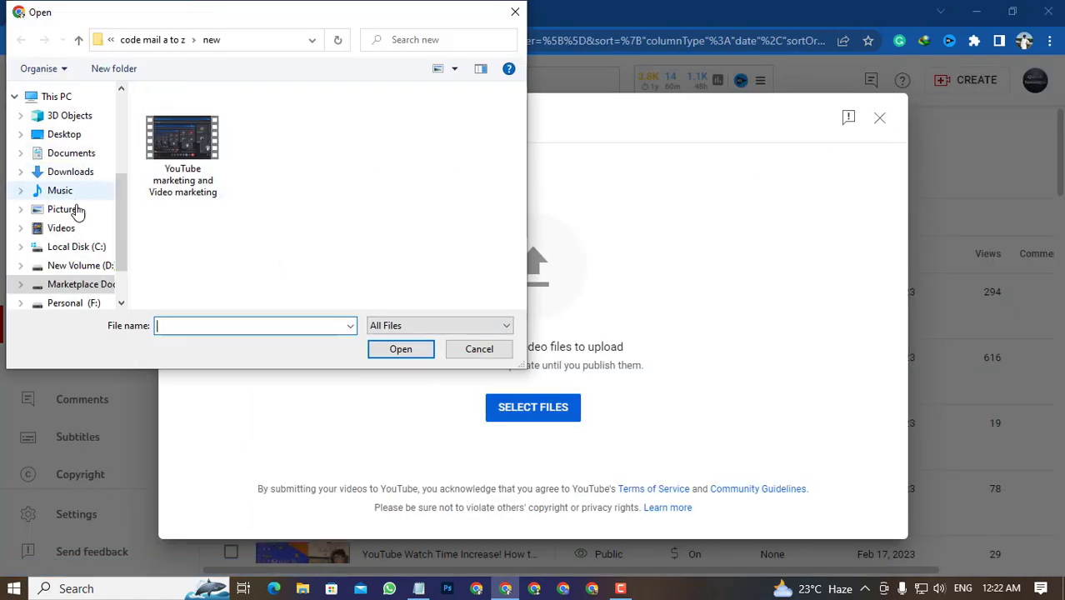
Step: Upload "How to Create a Professional YouTube Channel" from the "youtube channel create" folder in "code mail a to z" on drive E
click(66, 287)
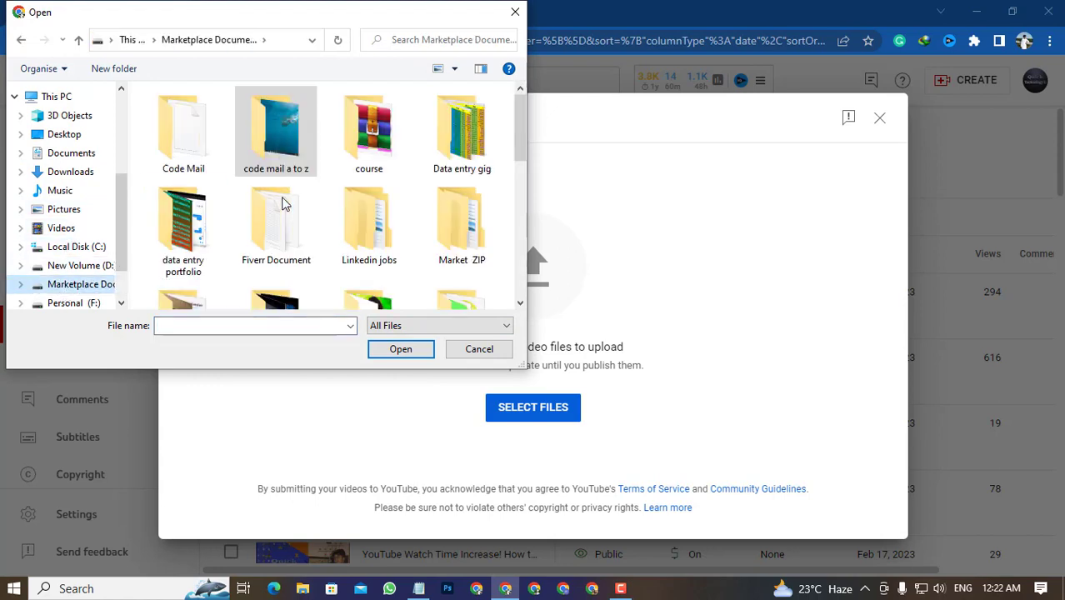
double_click(279, 129)
scroll(300, 146, down, 1)
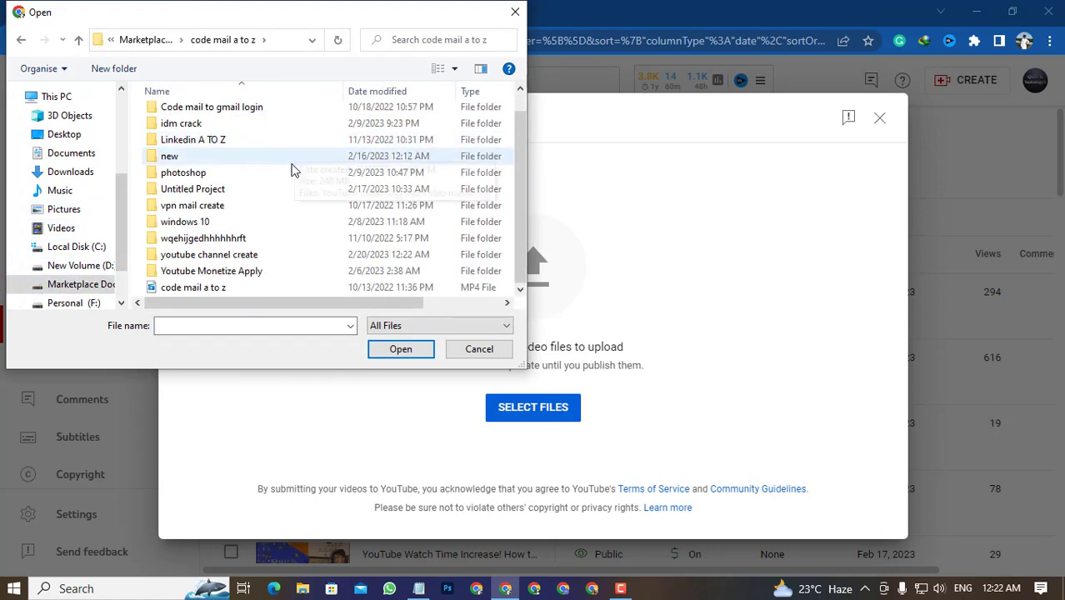
double_click(236, 255)
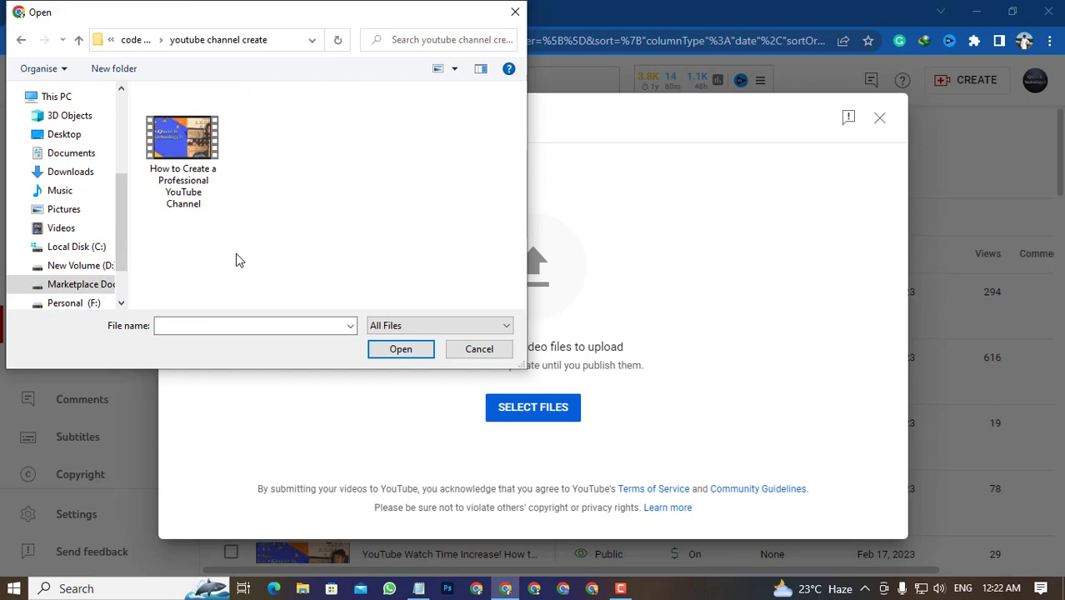
click(200, 154)
click(398, 349)
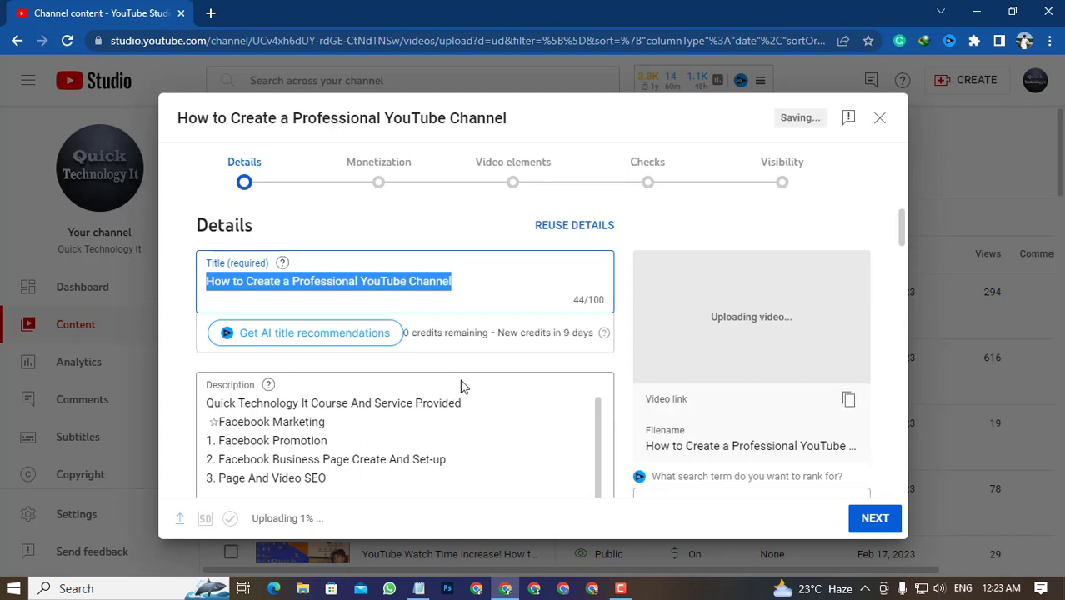
Step: Extend the uploaded video's title to "How to Create a Professional YouTube Channel! Create And Setup"
click(476, 274)
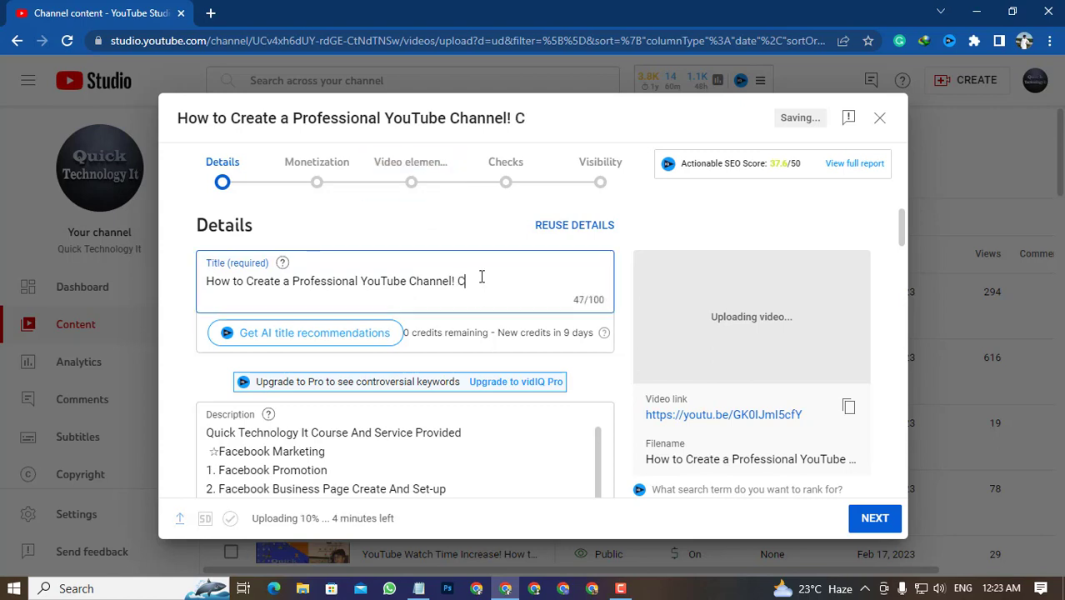
text(ra)
key(BackSpace)
text(eate)
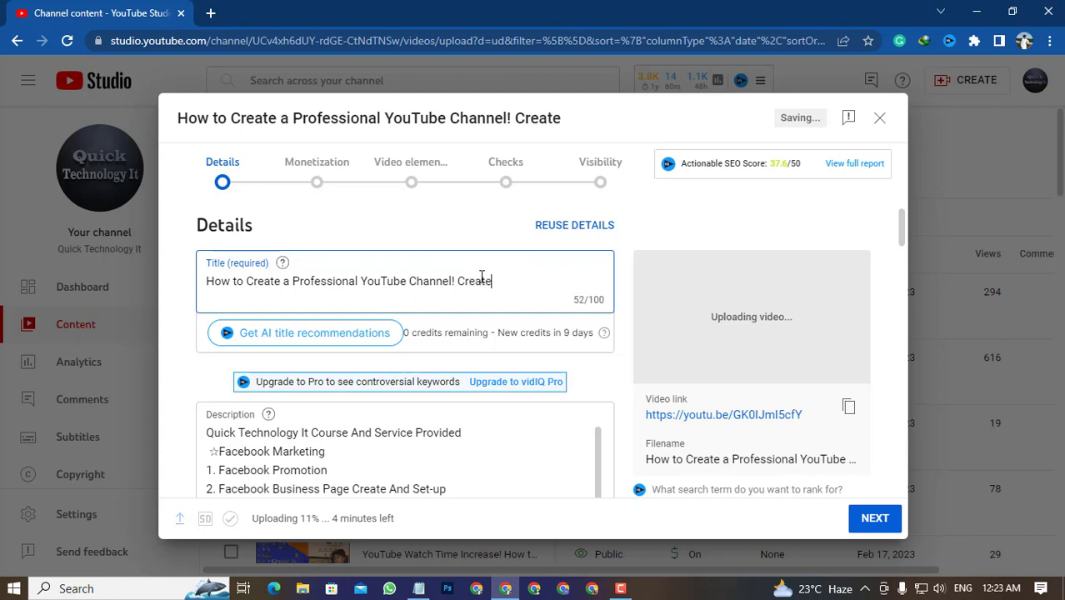
text( And Se)
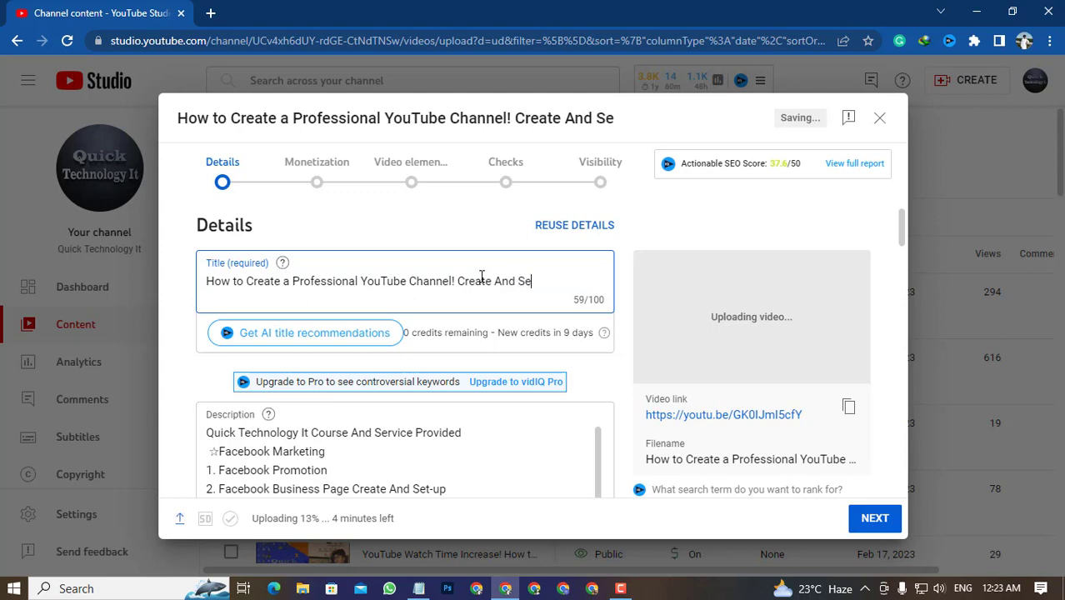
text(tup)
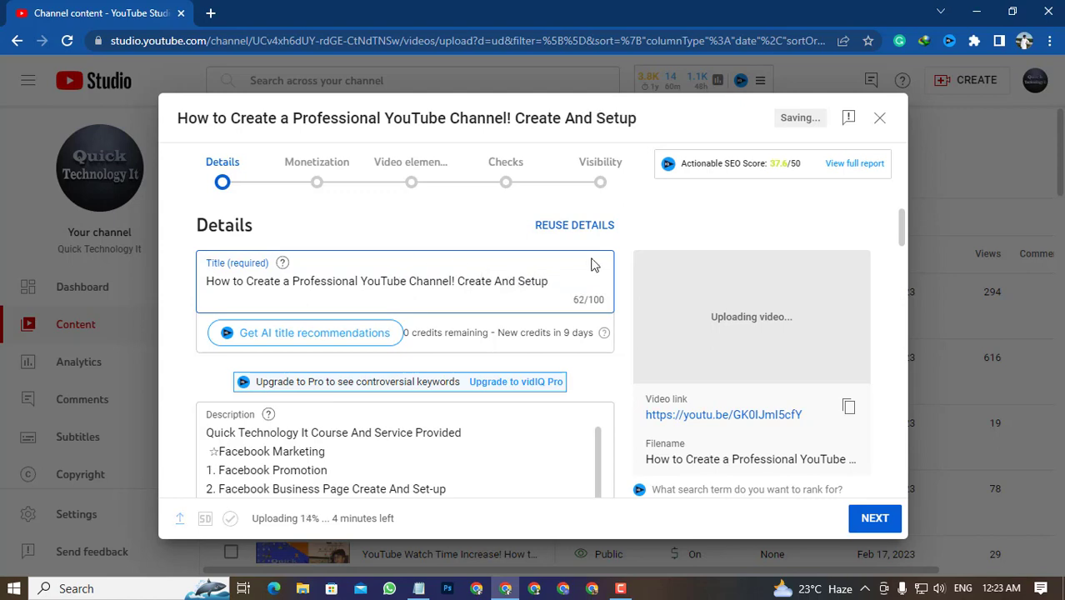
Step: Review the title, the prefilled description and the thumbnail and playlist options in the video's upload details
scroll(583, 288, down, 1)
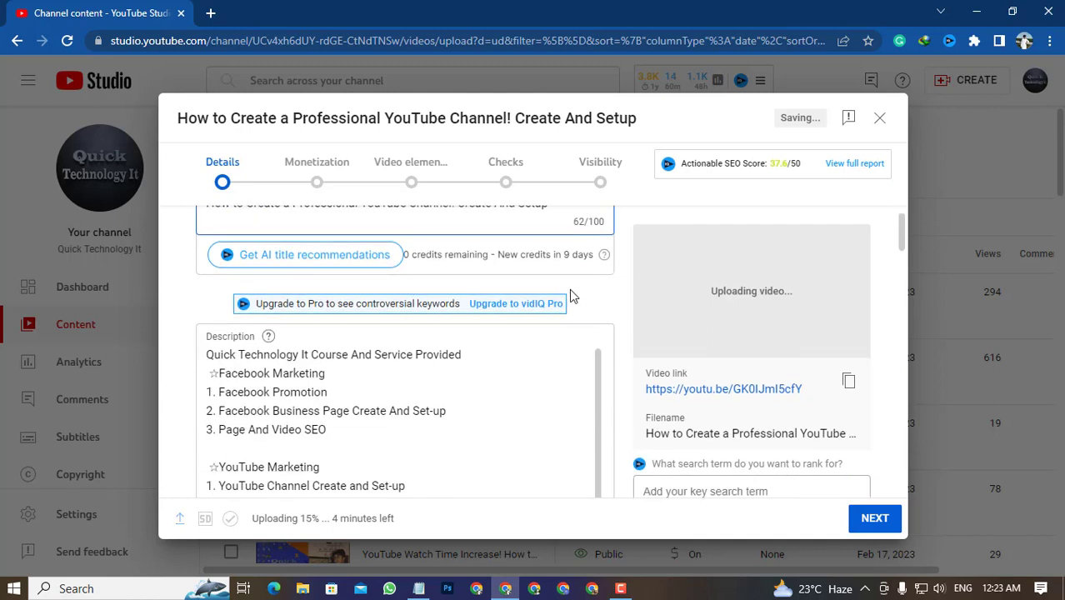
scroll(569, 288, up, 1)
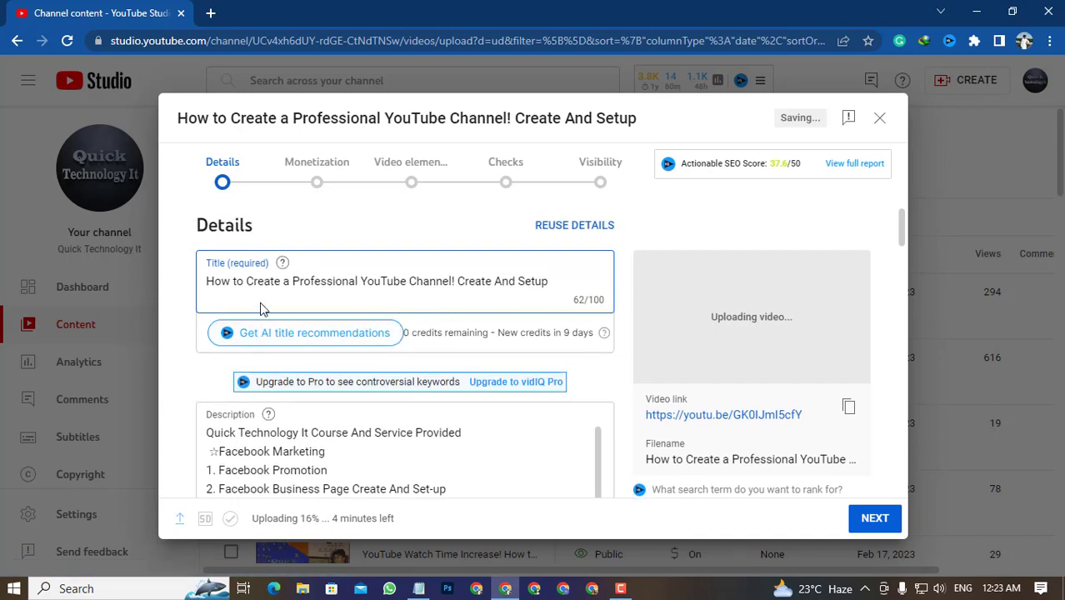
scroll(505, 279, down, 2)
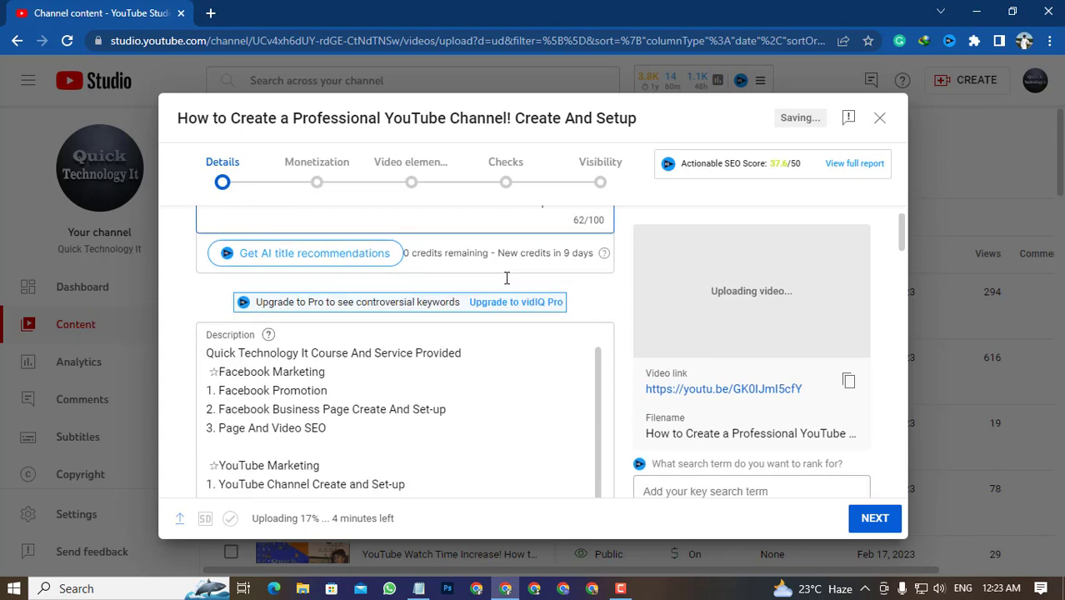
scroll(466, 300, up, 2)
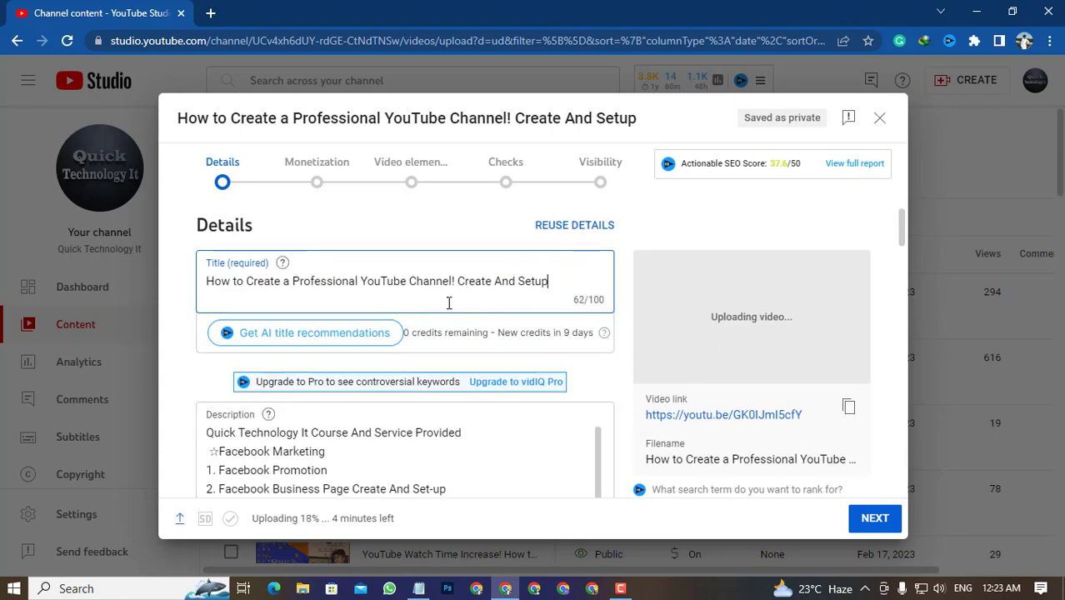
scroll(417, 329, down, 3)
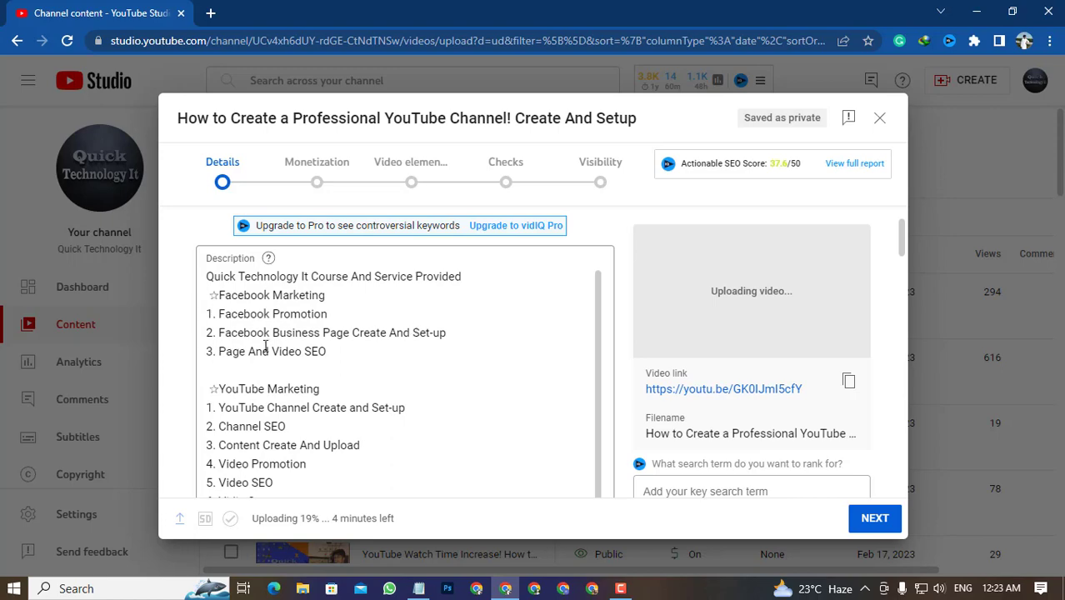
scroll(275, 325, down, 15)
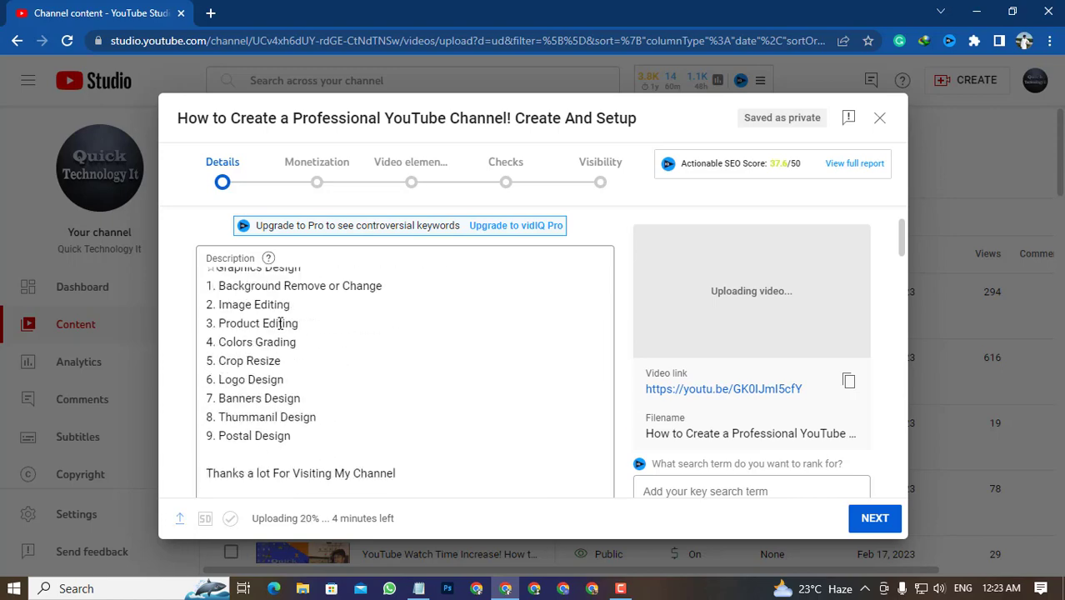
scroll(333, 316, down, 10)
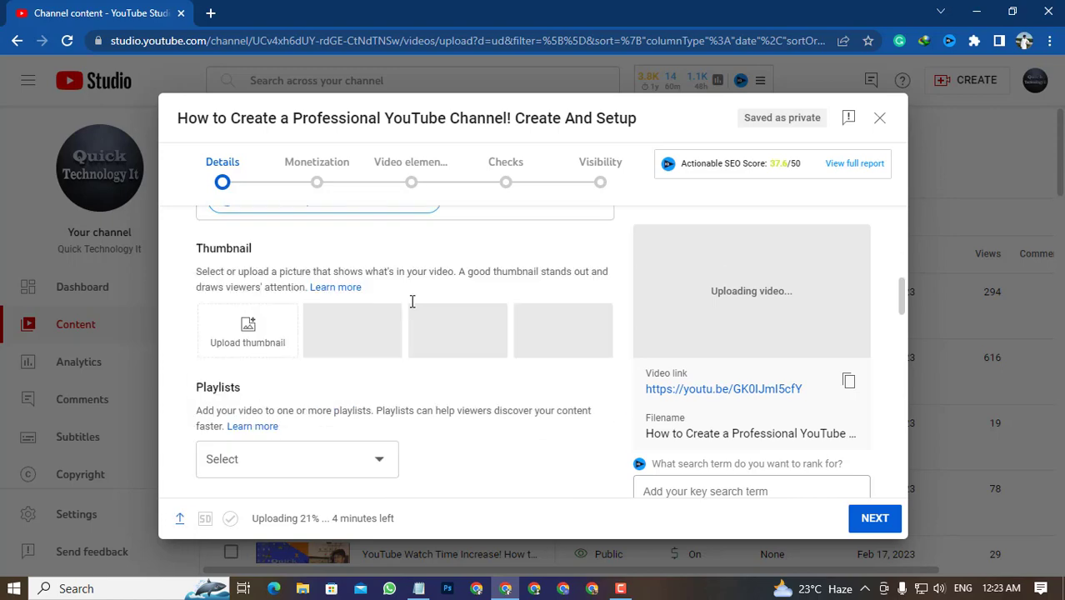
scroll(400, 308, up, 4)
scroll(372, 337, up, 20)
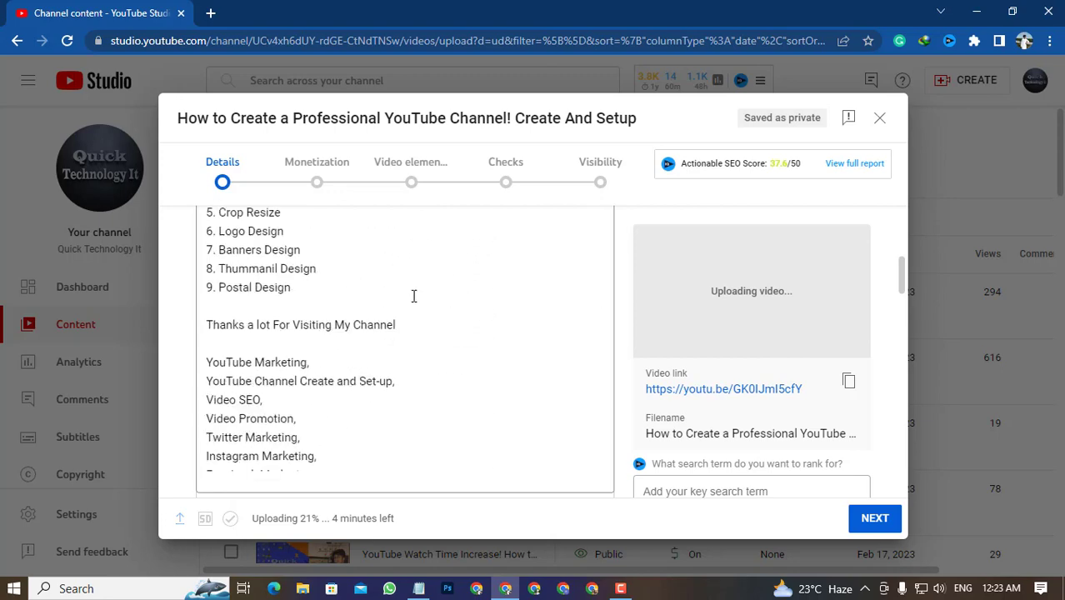
scroll(364, 298, up, 10)
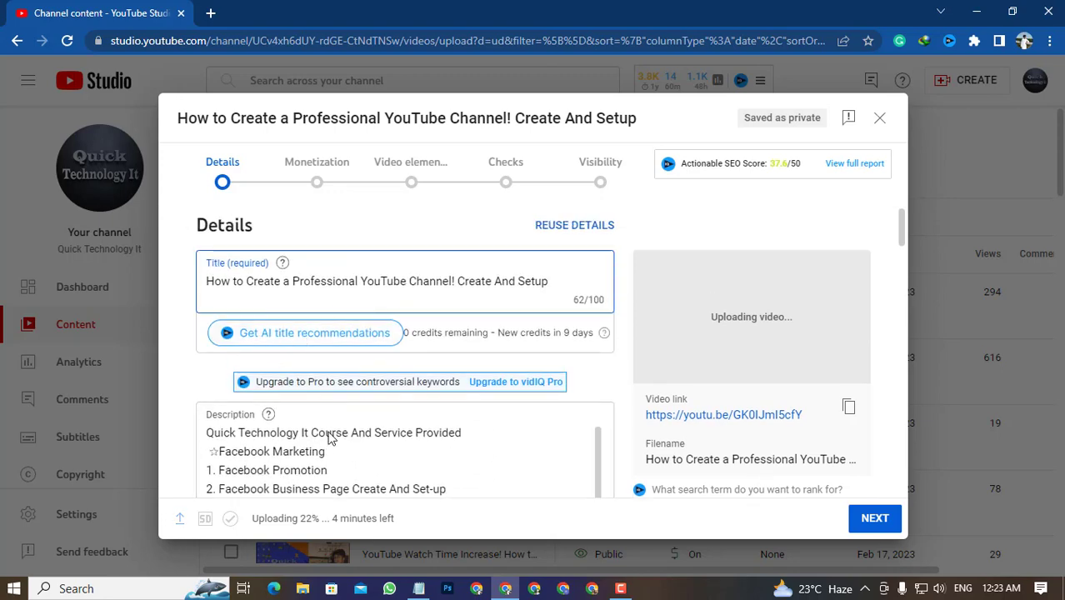
Step: Insert two empty lines above the existing text of the video's description
click(208, 434)
key(Return)
key(Return)
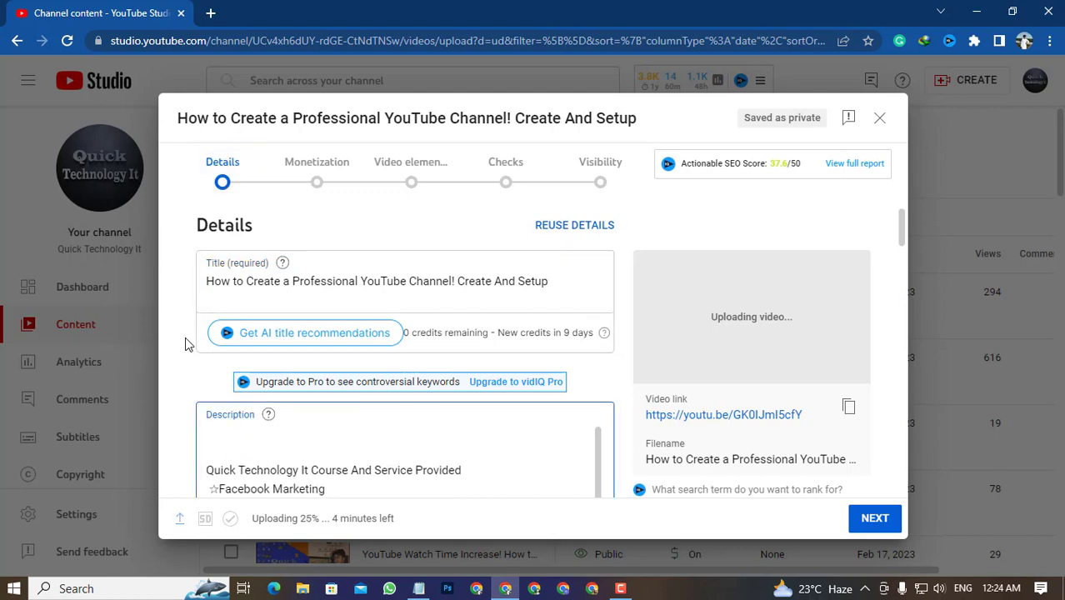
click(224, 437)
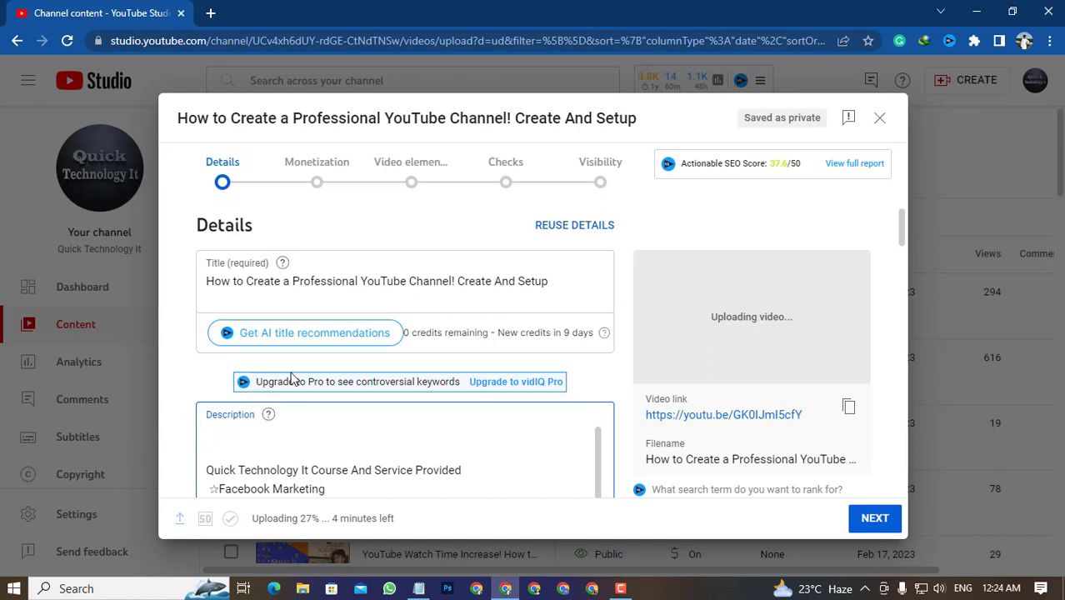
right_click(236, 431)
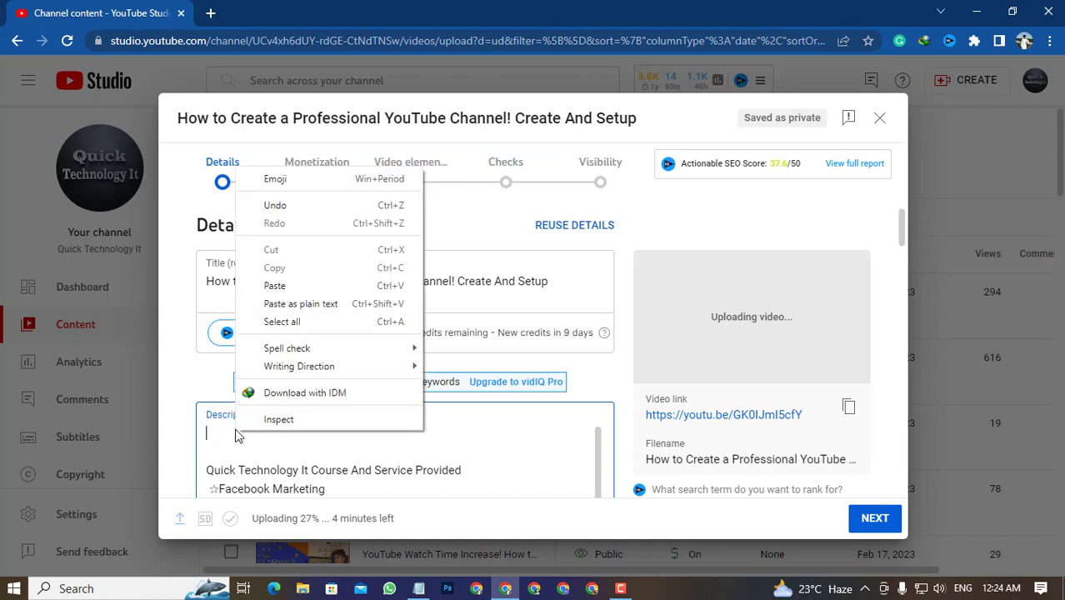
click(229, 431)
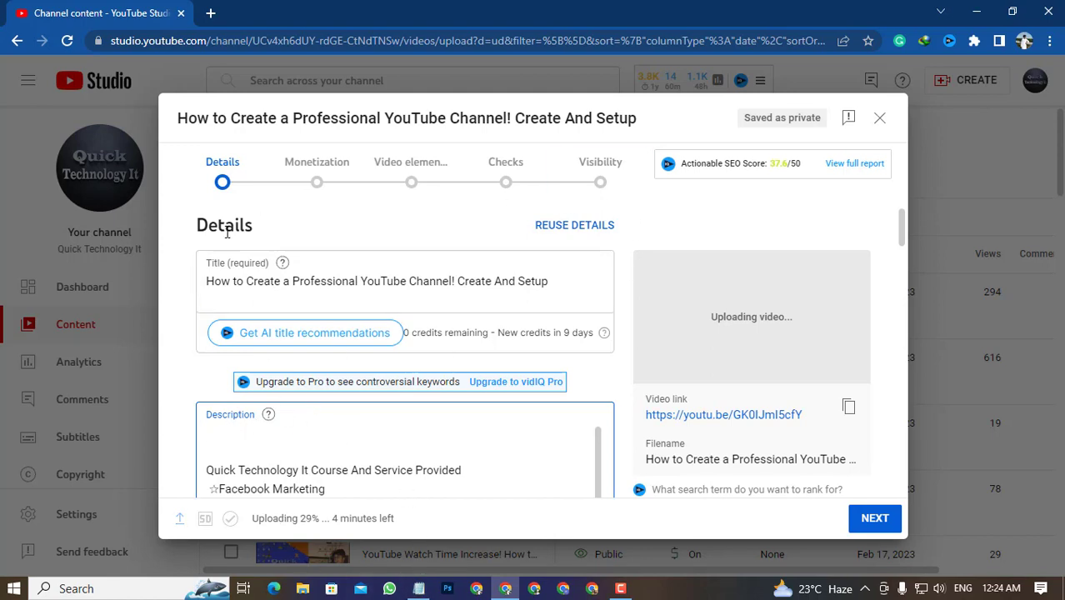
Step: Copy the full video title into the description's first line and add empty lines beneath it
drag(207, 281, 623, 276)
key(ctrl+c)
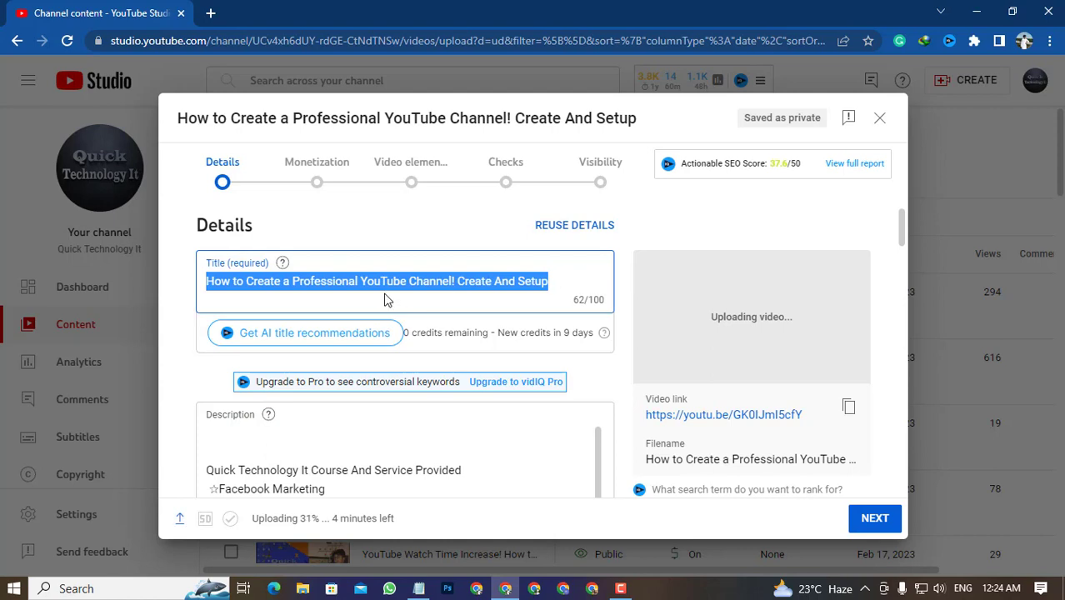
click(232, 430)
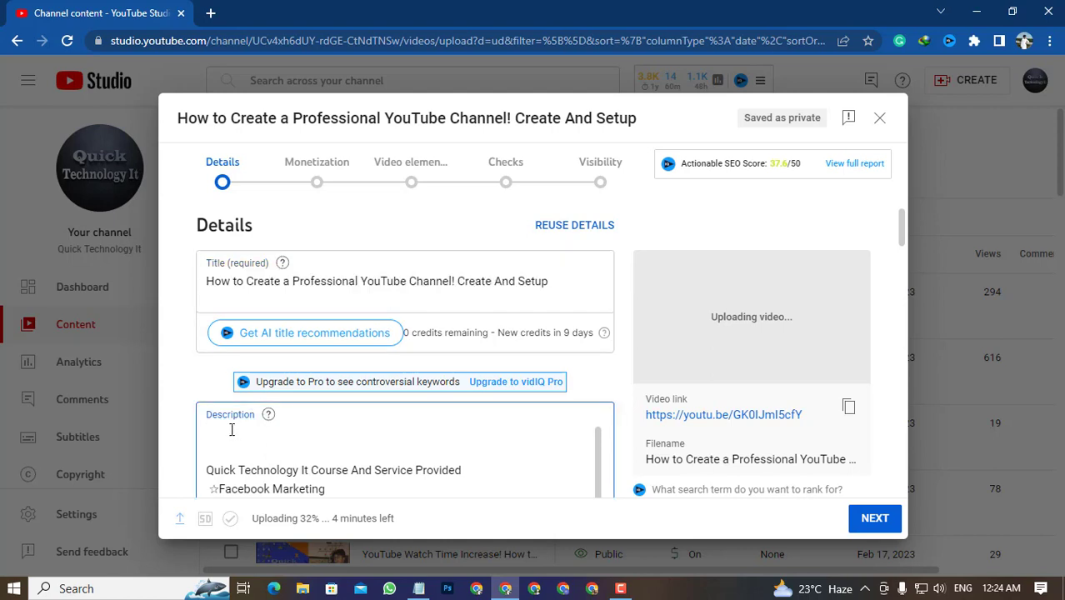
key(ctrl+v)
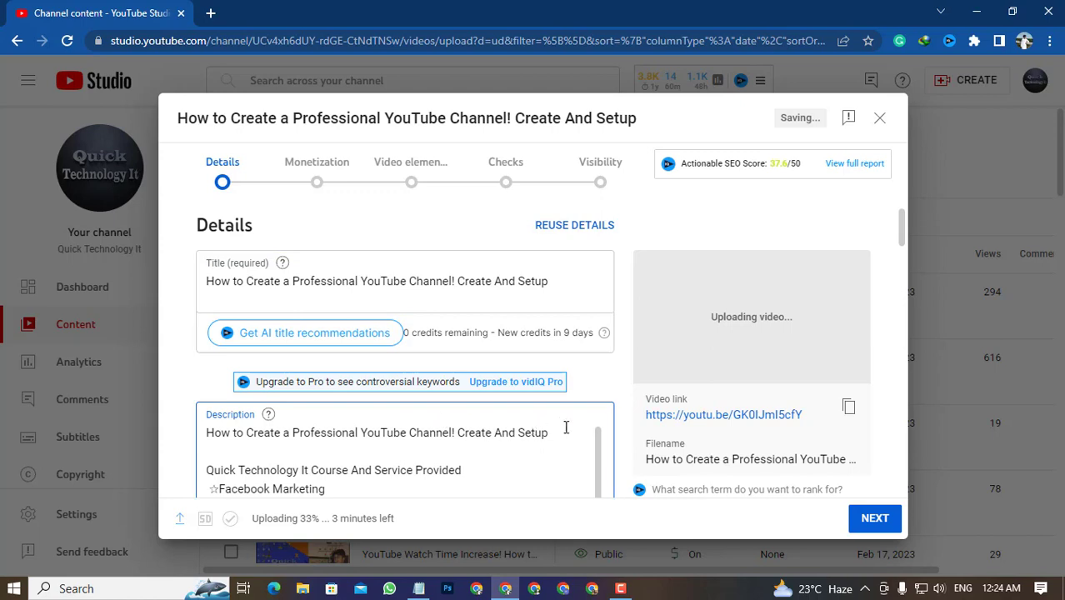
key(Return)
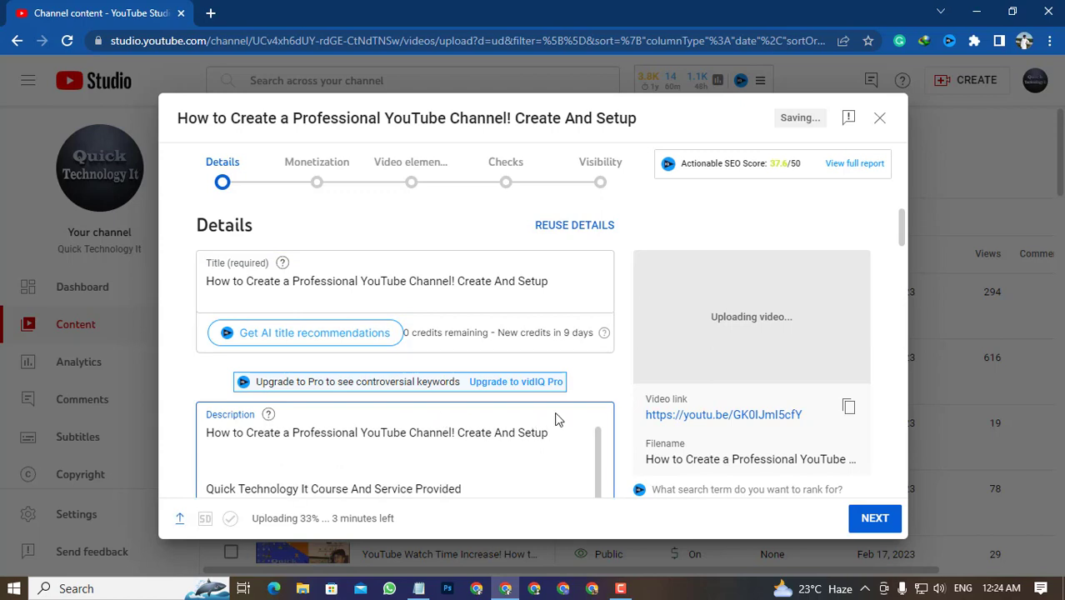
key(Return)
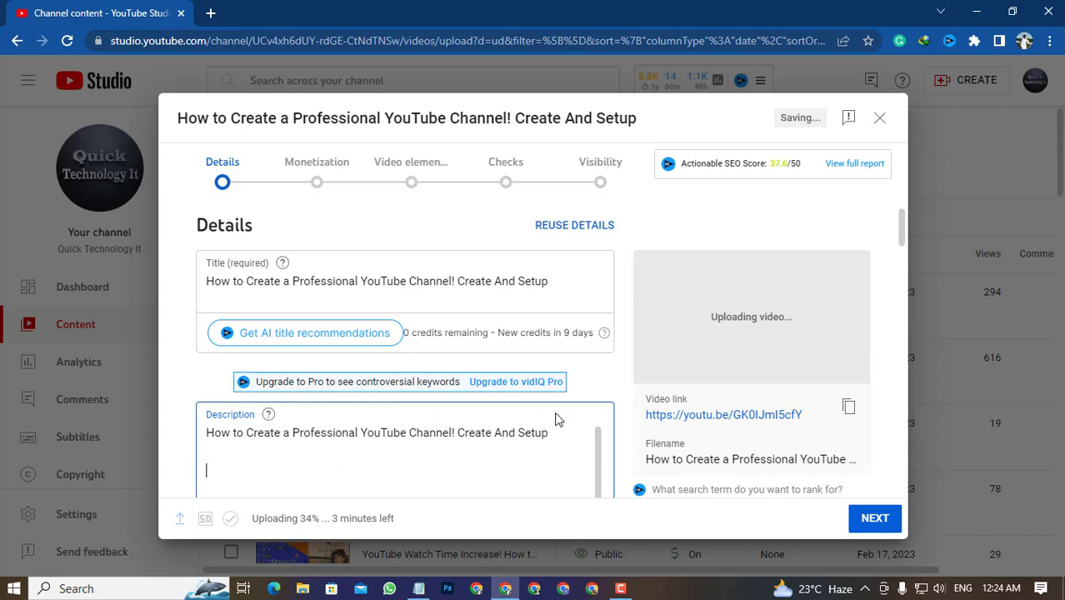
Step: Check the selected keyword list in Notepad and paste it into the YouTube Studio description below the title line
click(418, 588)
scroll(506, 272, up, 3)
scroll(506, 272, up, 1)
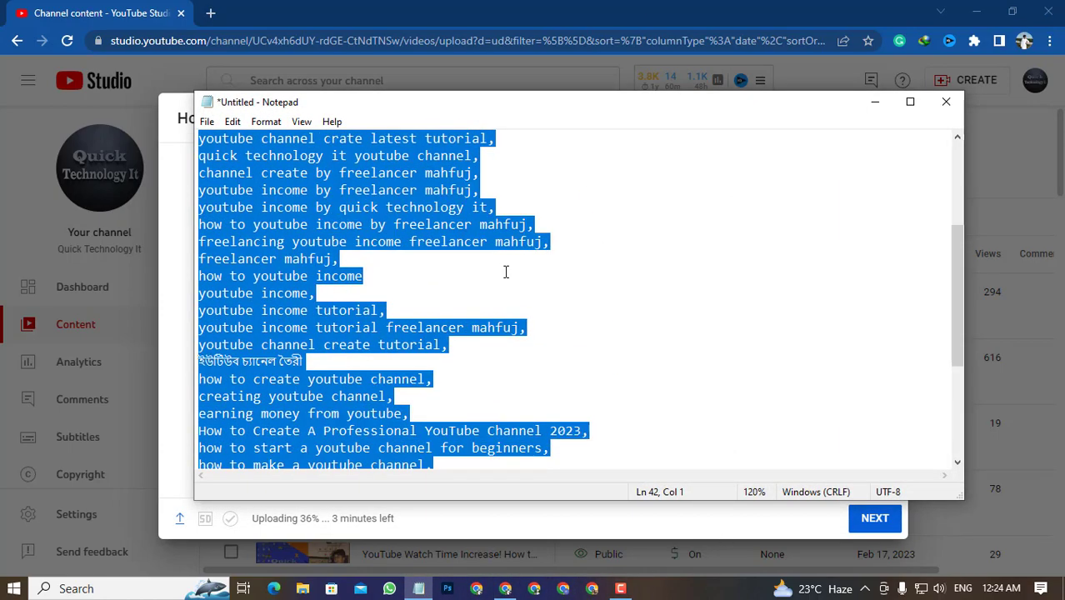
click(875, 104)
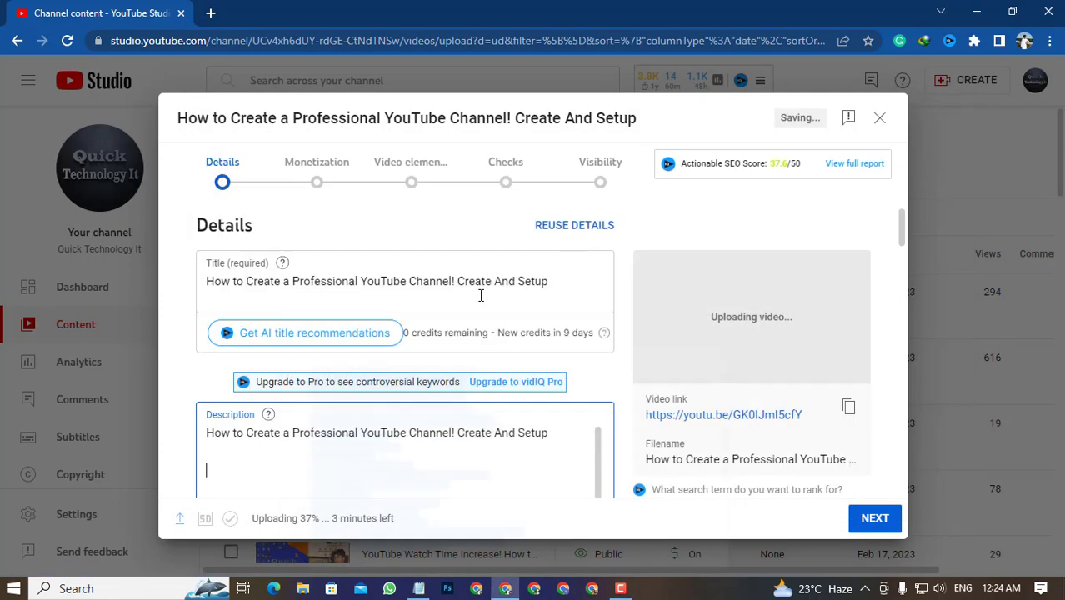
click(233, 458)
key(ctrl+v)
scroll(314, 439, down, 10)
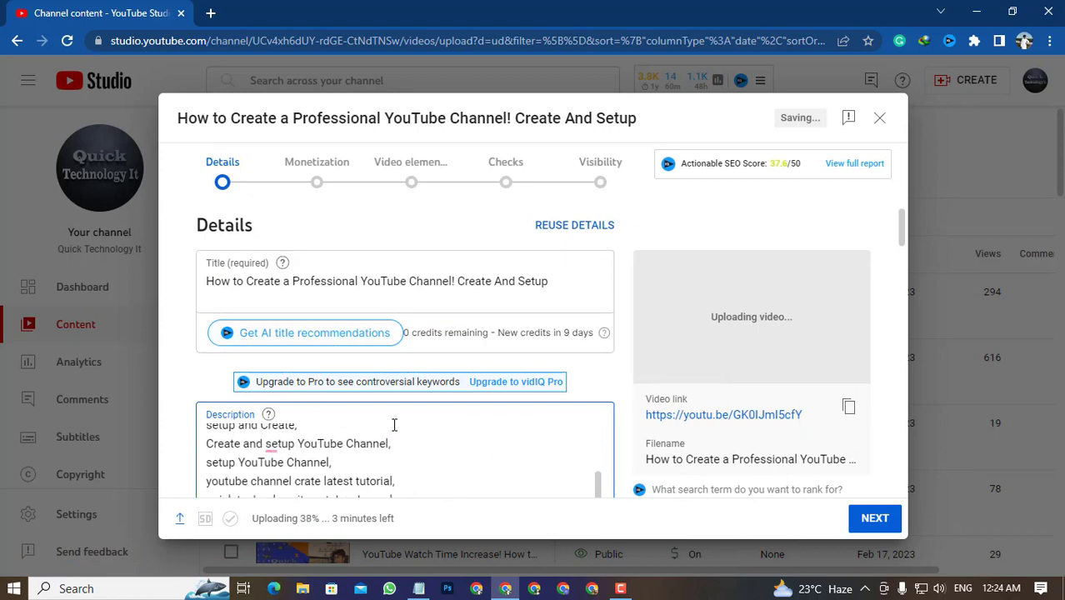
Step: Apply the Grammarly corrections "creating a professional youtube channel" and "how to create a youtube channel 2023 Bangla tutorial" in the description's keywords
scroll(656, 372, down, 5)
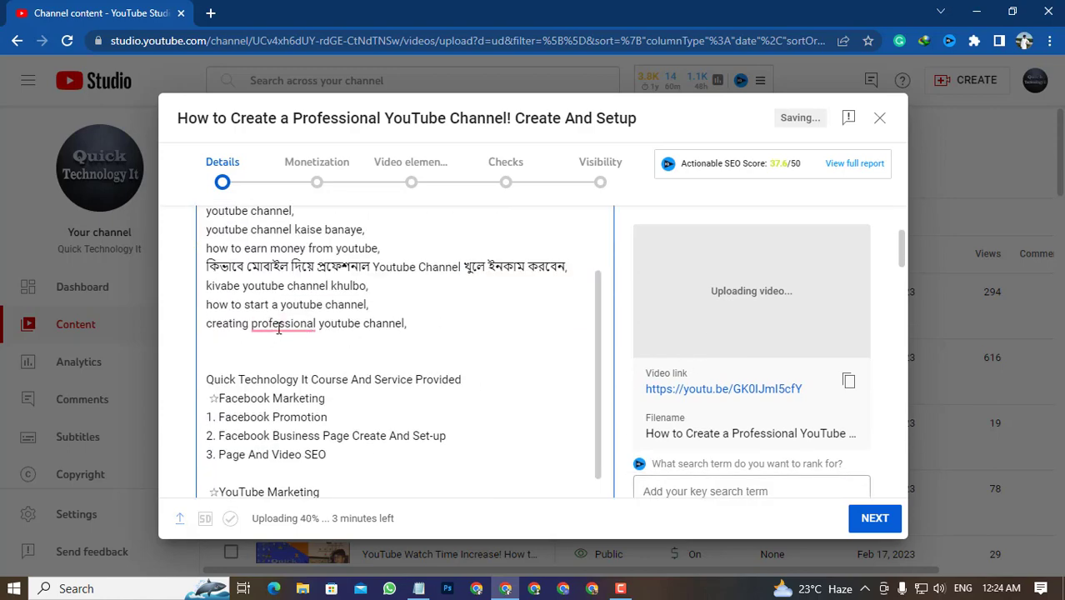
mouse_move(276, 325)
click(281, 365)
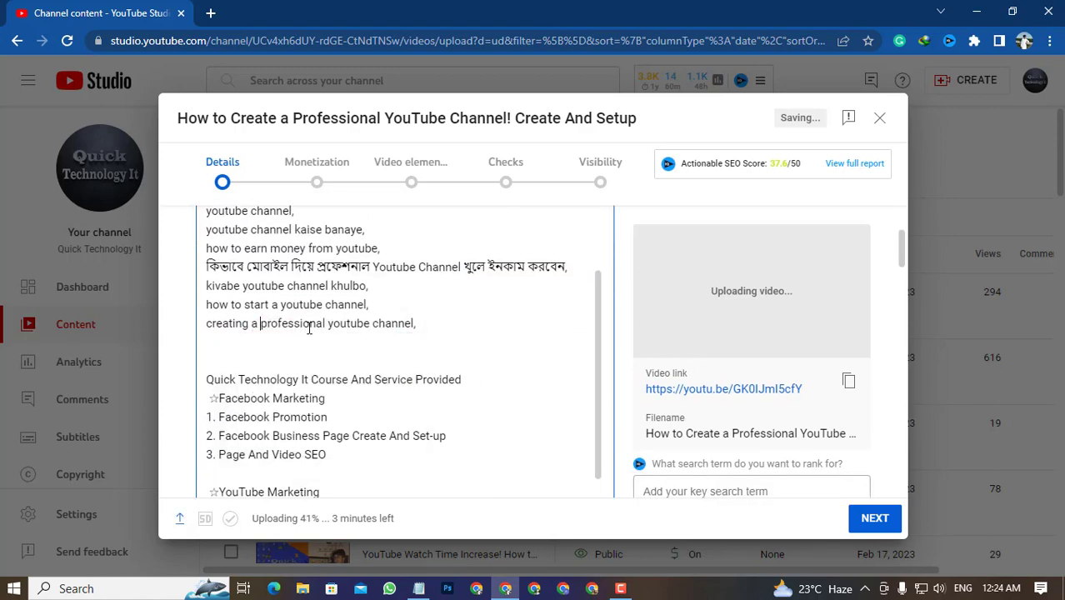
scroll(309, 326, up, 3)
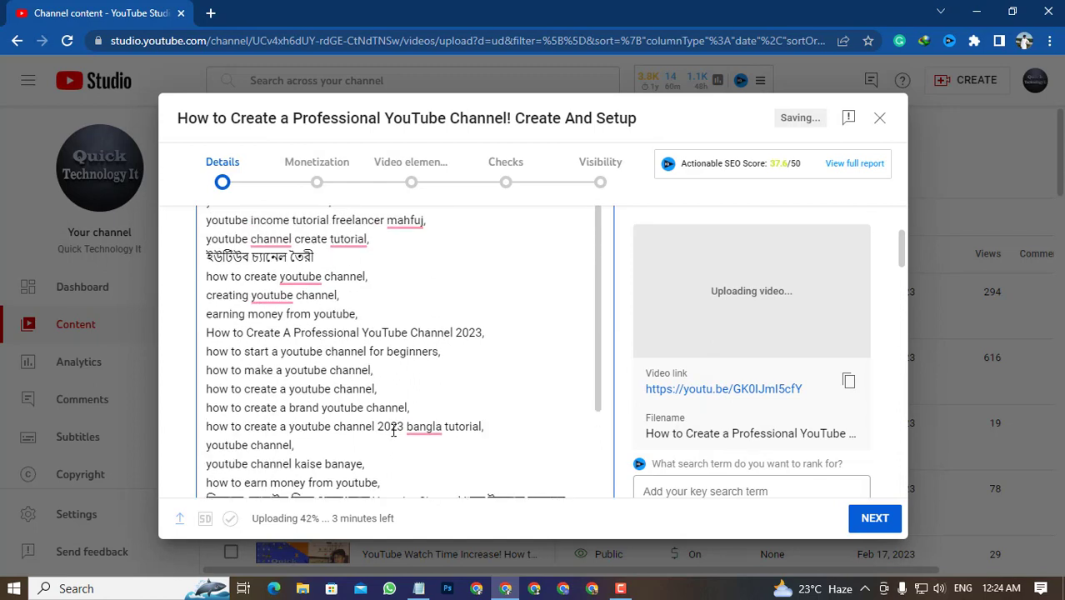
mouse_move(421, 427)
click(423, 307)
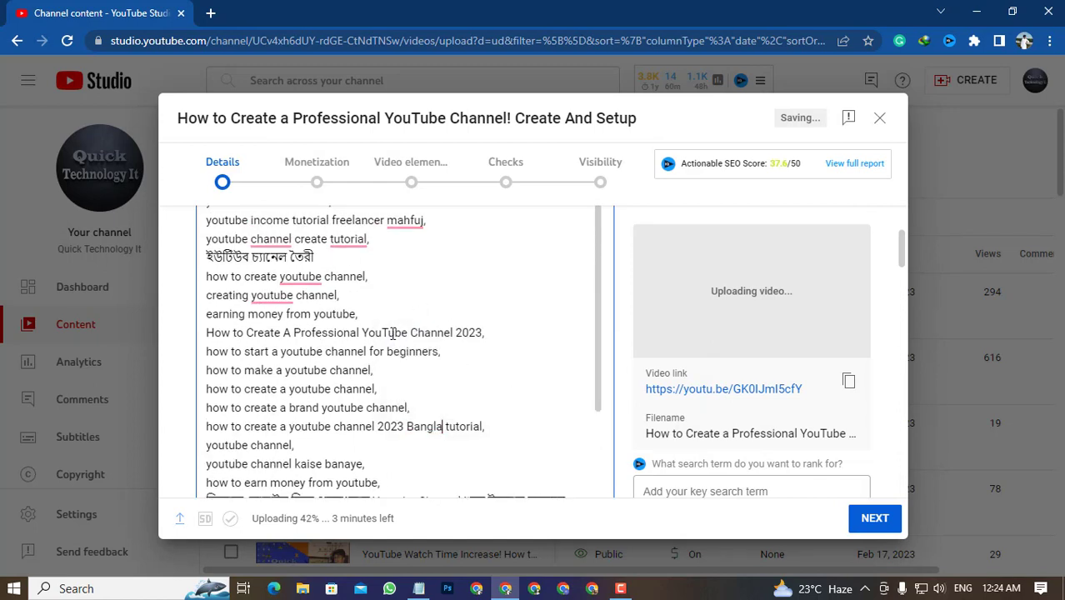
Step: Add the suggested article "a" to the neighbouring keywords "creating a youtube channel" and "how to create a youtube channel" below the Bengali keyword
mouse_move(261, 288)
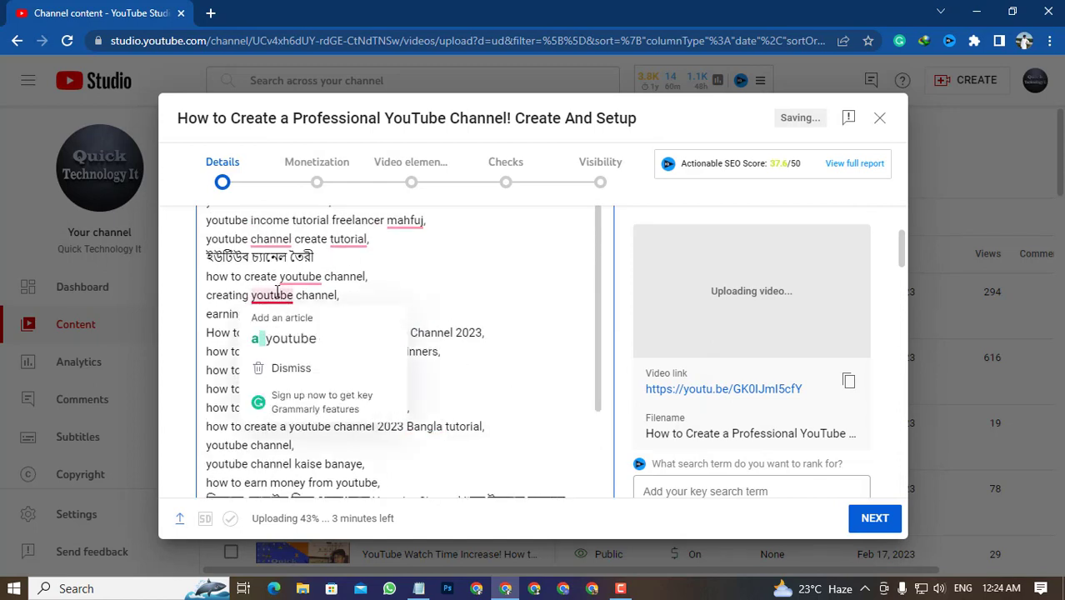
click(285, 338)
mouse_move(291, 275)
click(302, 317)
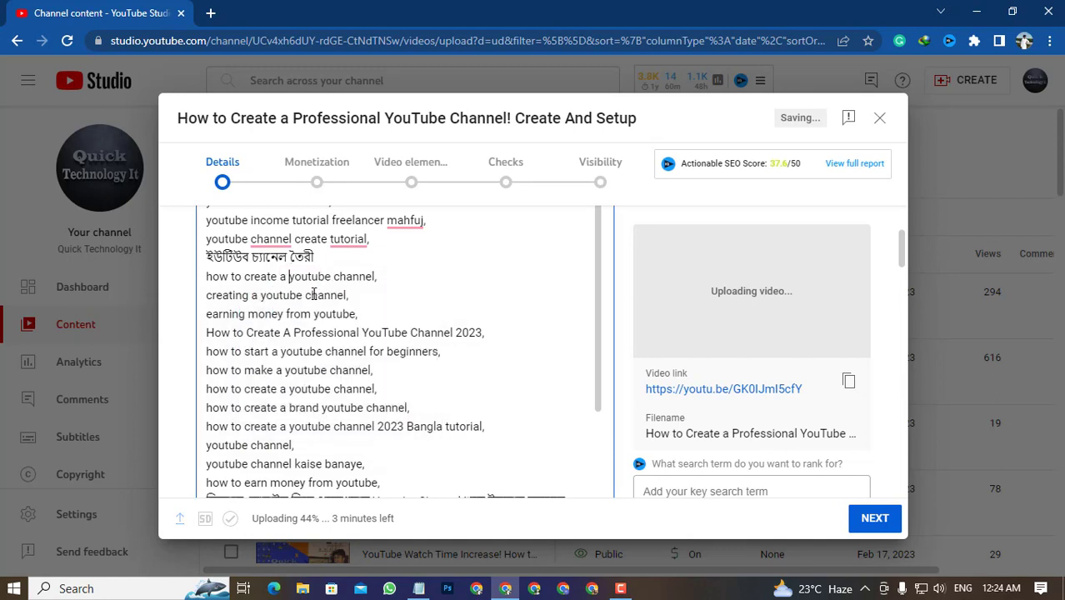
Step: Accept the plural suggestions so the keyword above the Bengali line reads "youtube channels create tutorials"
scroll(330, 289, up, 1)
mouse_move(348, 319)
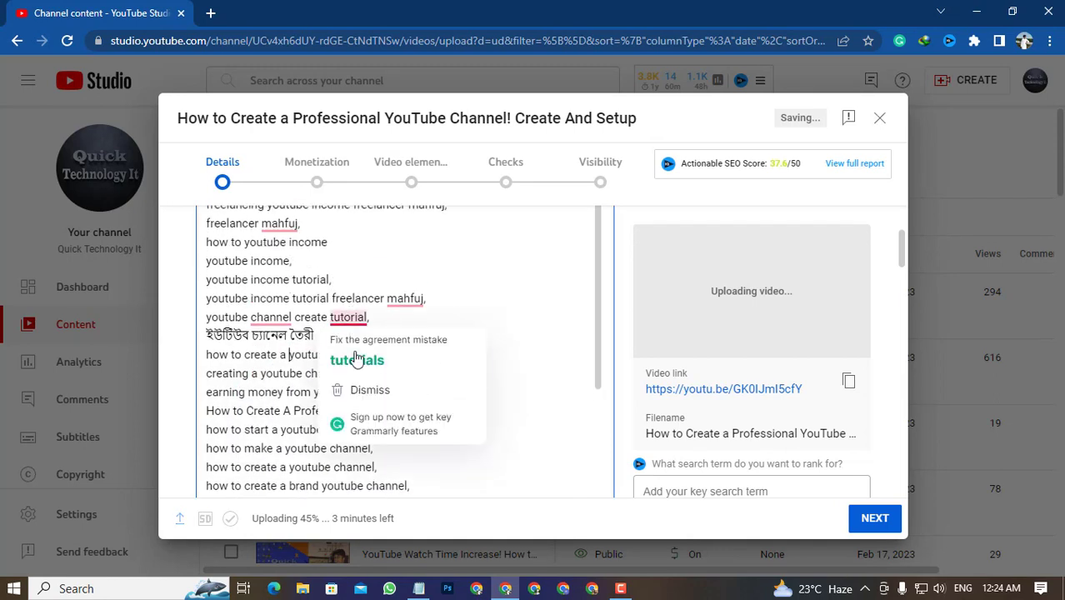
click(356, 360)
mouse_move(391, 304)
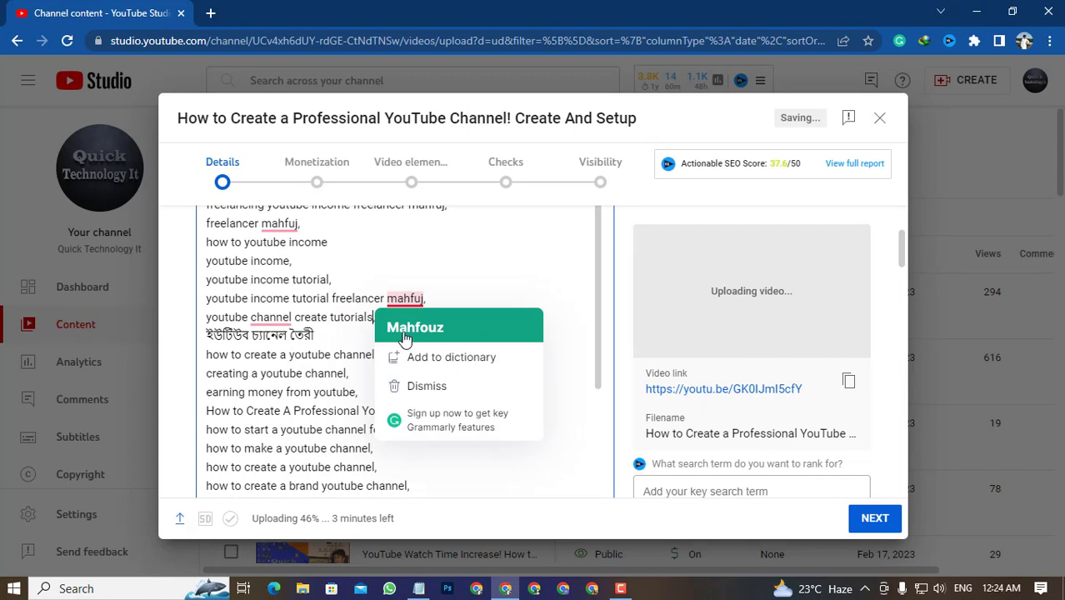
mouse_move(269, 323)
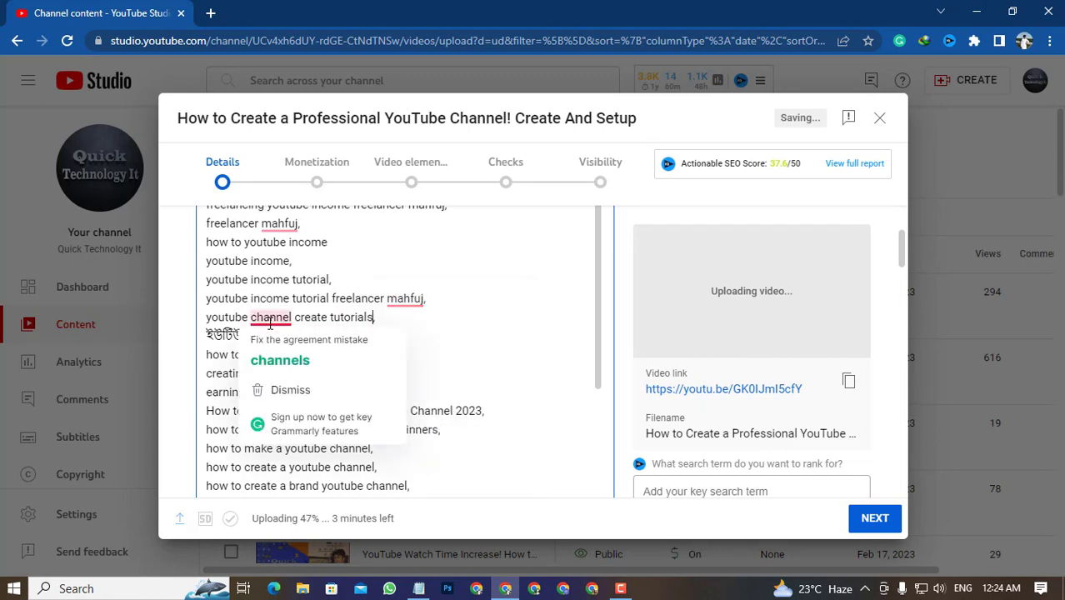
click(277, 360)
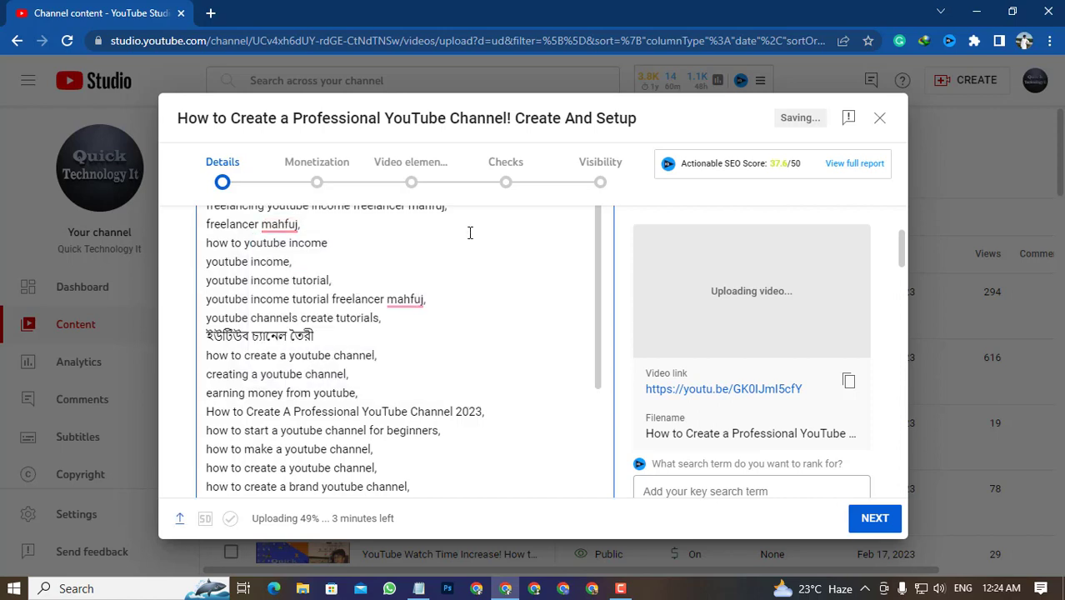
Step: Check the flagged words further up the keyword list and correct one keyword to "Create and set up YouTube Channel"
scroll(469, 232, up, 2)
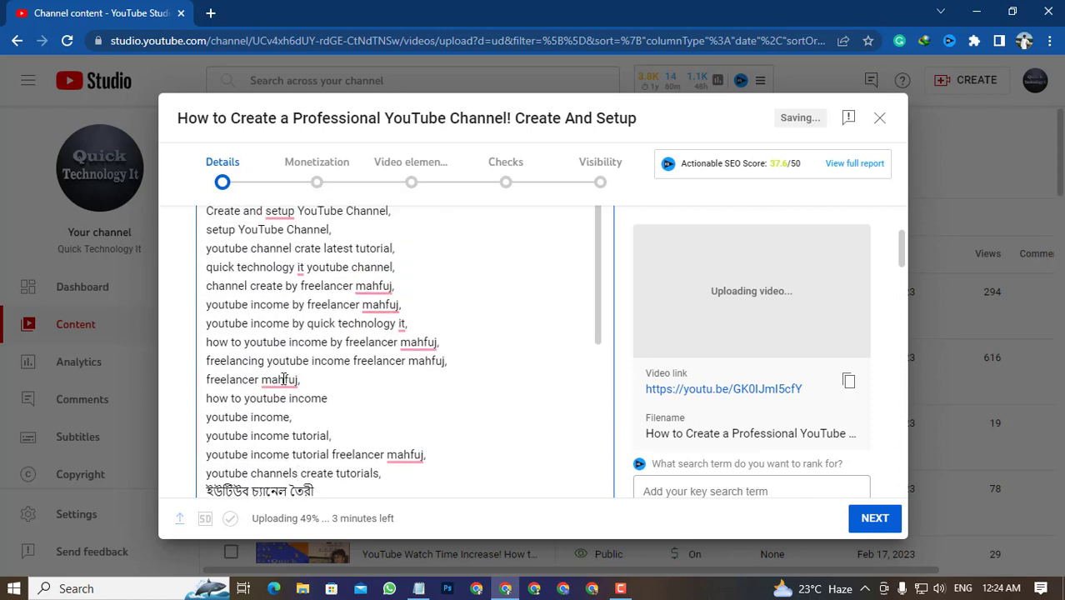
scroll(300, 344, up, 1)
mouse_move(300, 348)
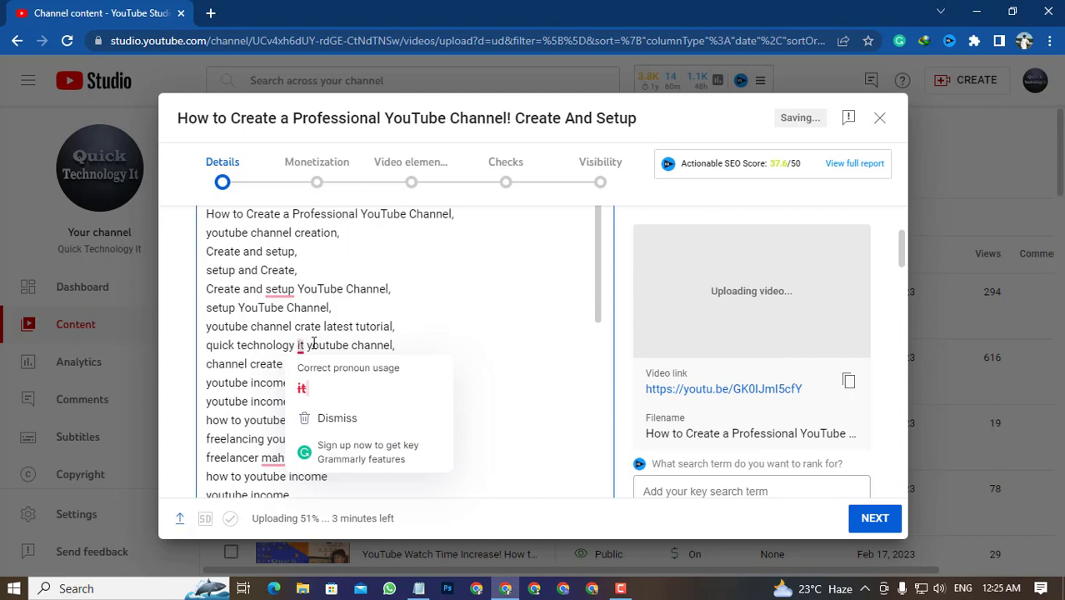
mouse_move(280, 291)
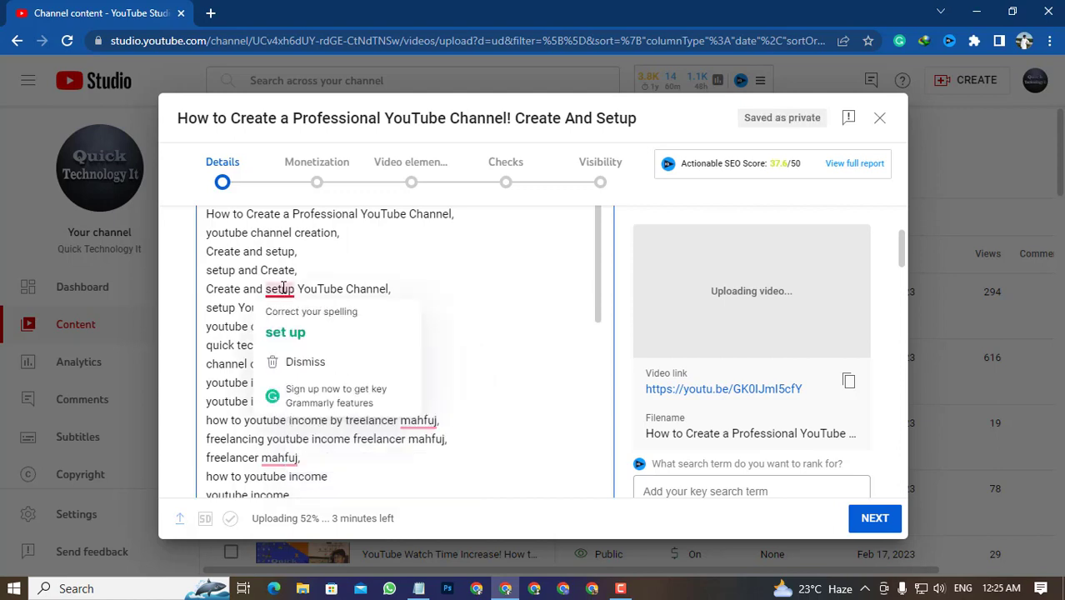
click(288, 333)
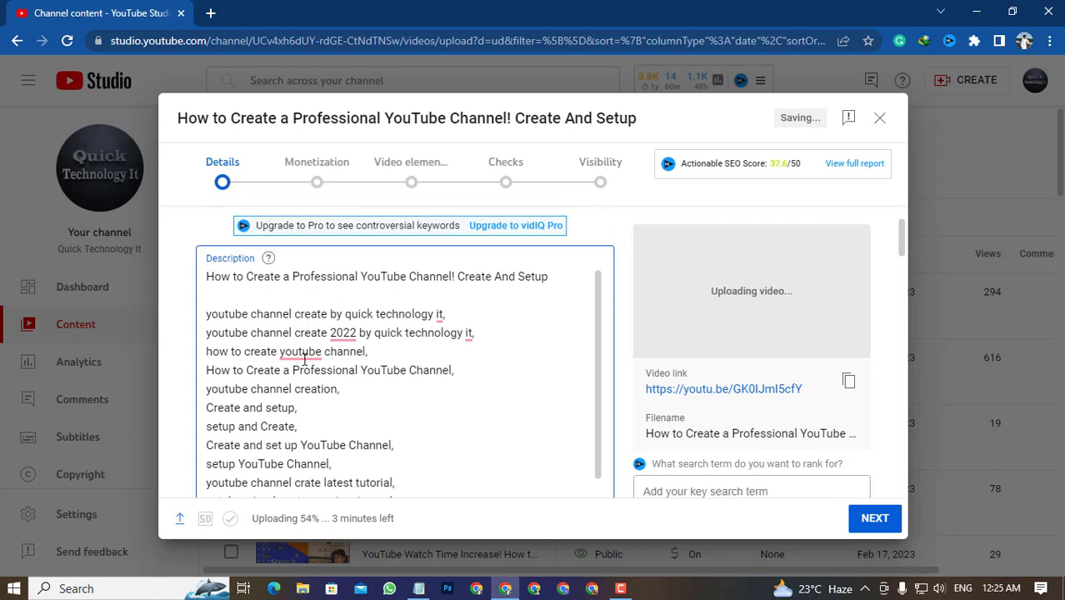
Step: Change the description's second and third keywords to "youtube channel create in 2023 by quick technology it" and "how to create a youtube channel"
click(341, 334)
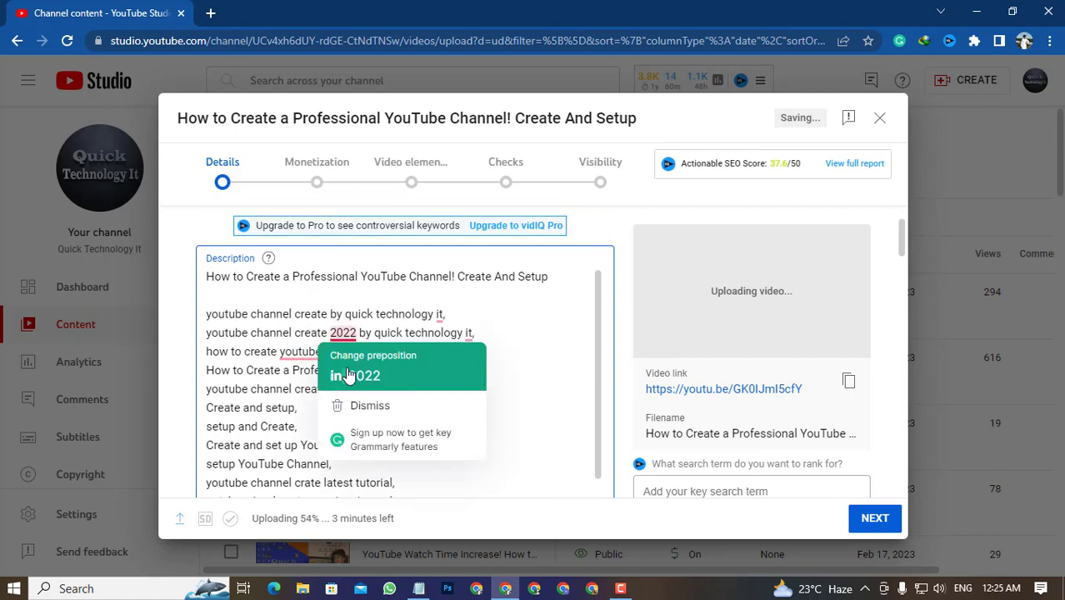
click(348, 368)
drag(360, 332, 371, 334)
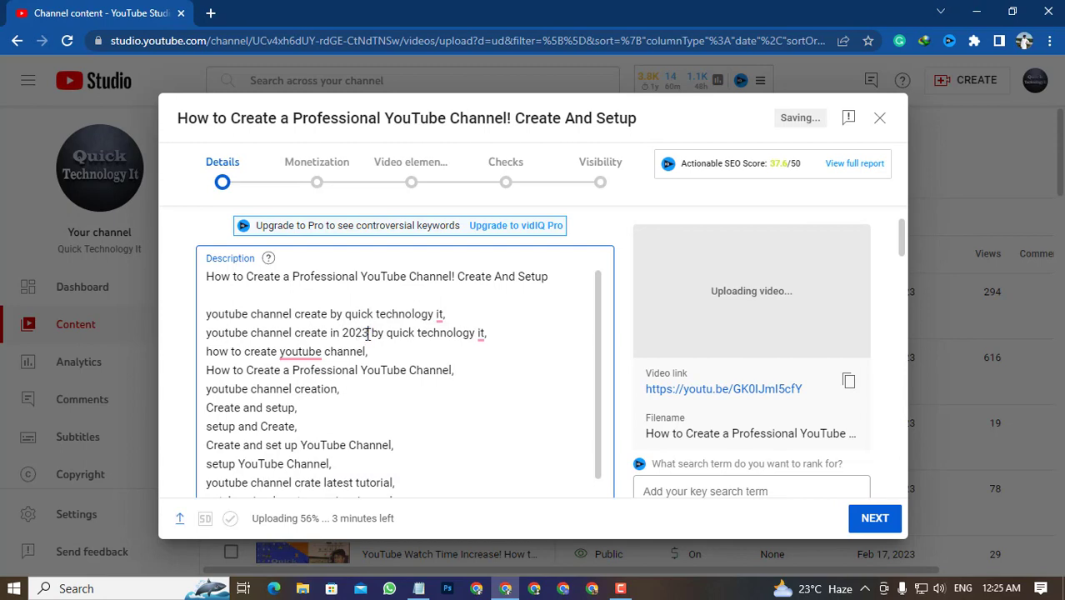
click(292, 351)
click(308, 395)
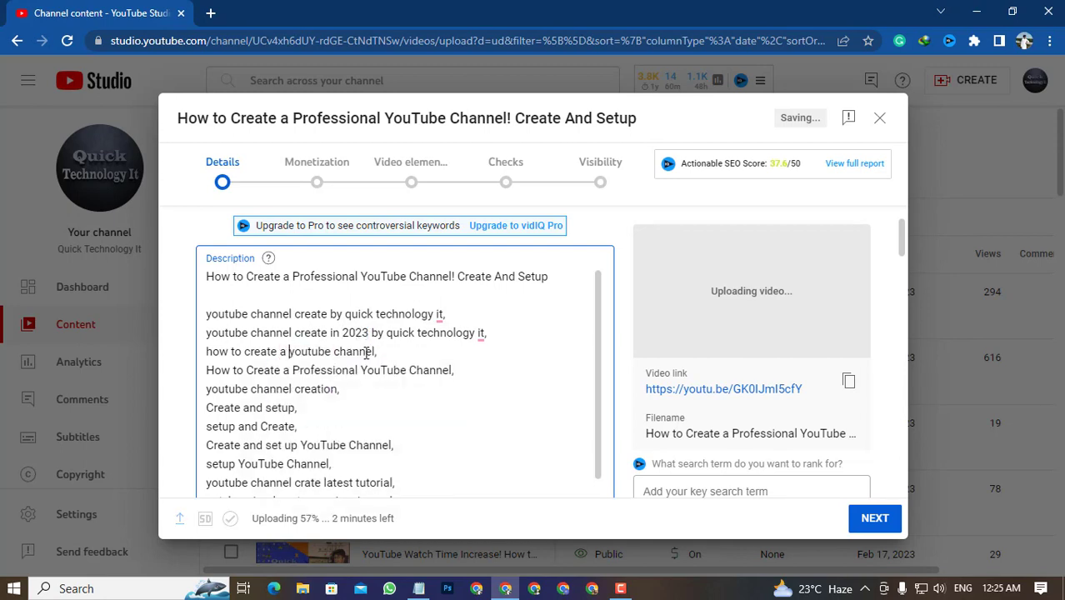
Step: Review the whole description and insert another empty line between its title line and the keyword list
scroll(366, 353, up, 1)
scroll(335, 389, down, 1)
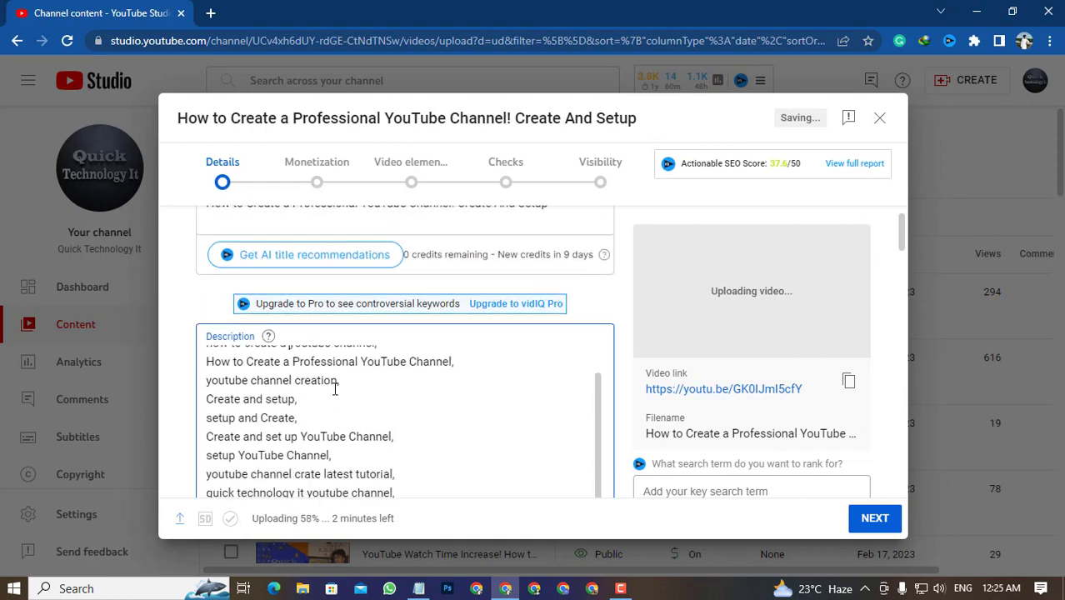
scroll(334, 389, down, 15)
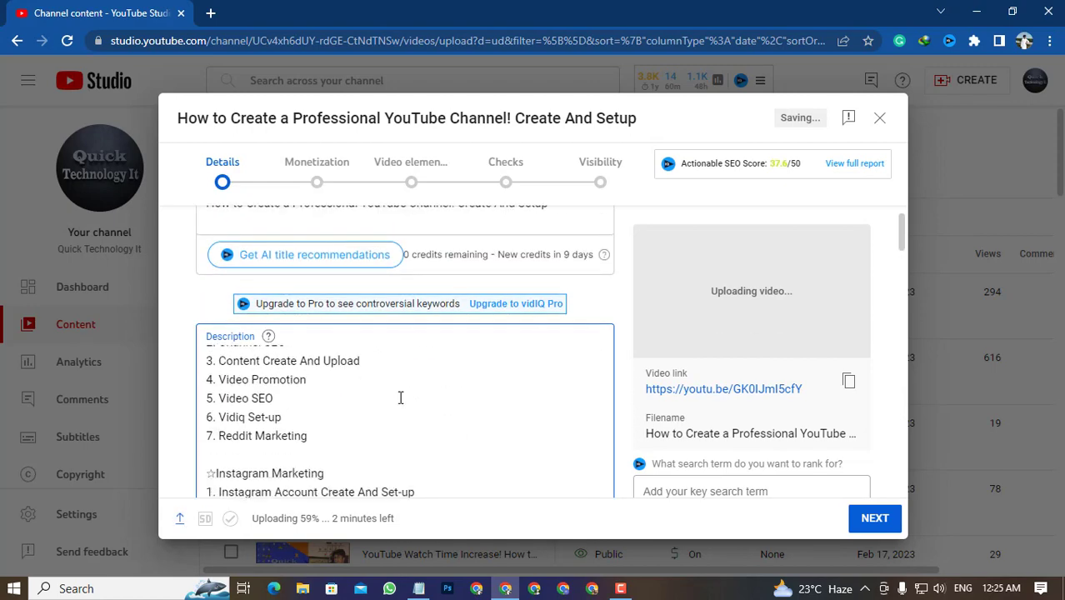
scroll(400, 397, down, 12)
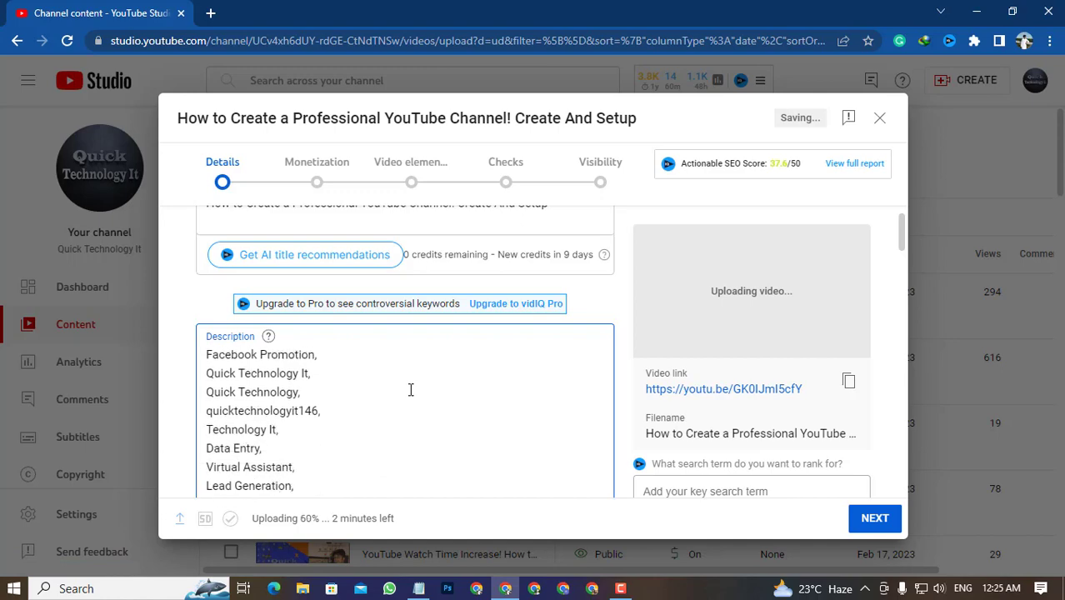
scroll(402, 392, up, 15)
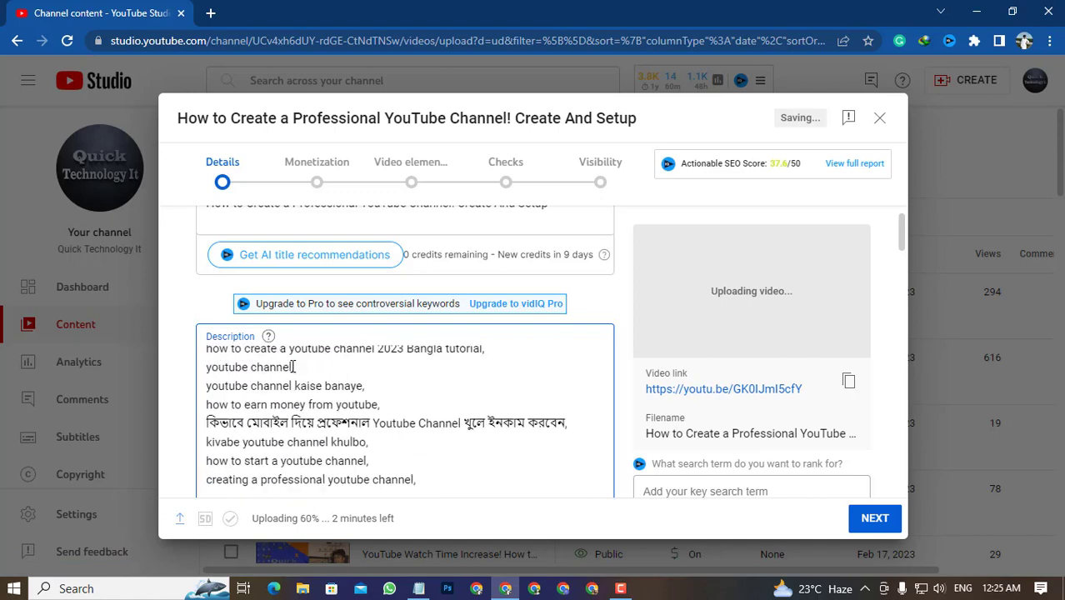
scroll(292, 365, up, 8)
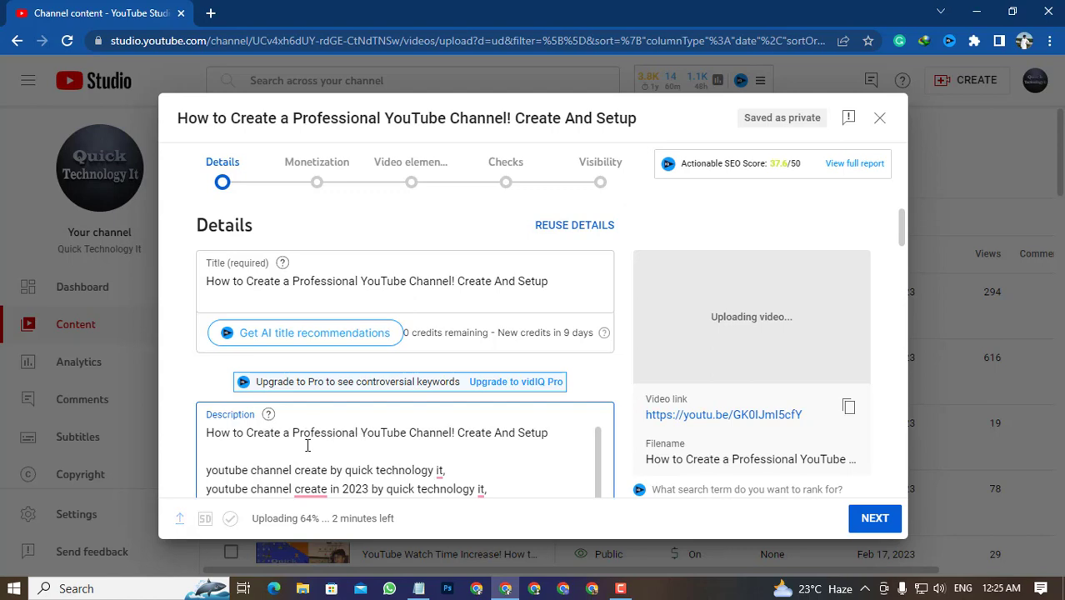
key(Return)
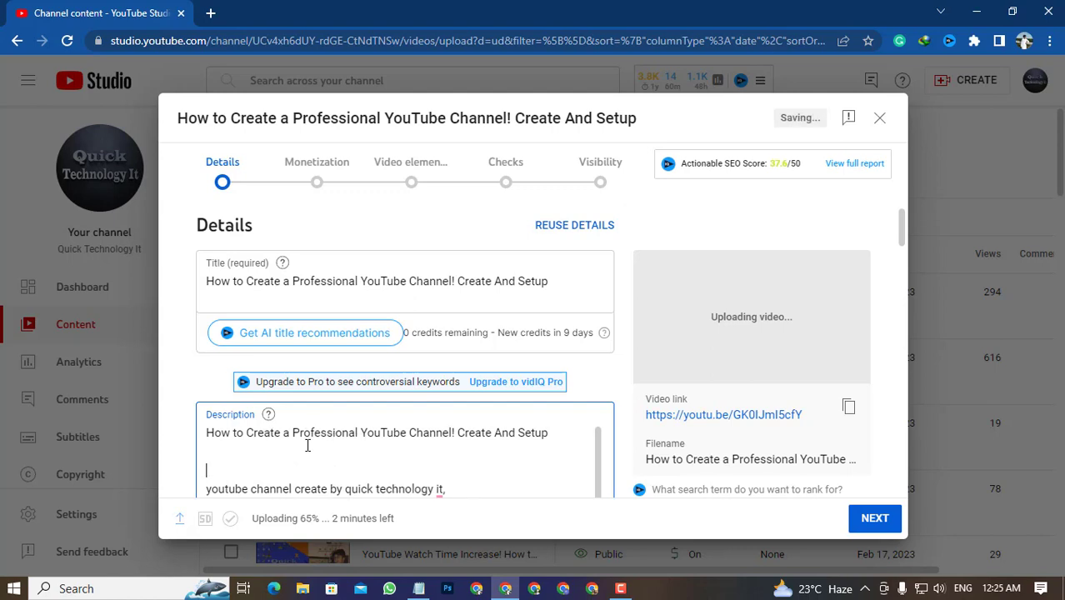
Step: Add the hashtag #quick_technology_it on the empty line between the description's title line and the keyword list
text(#)
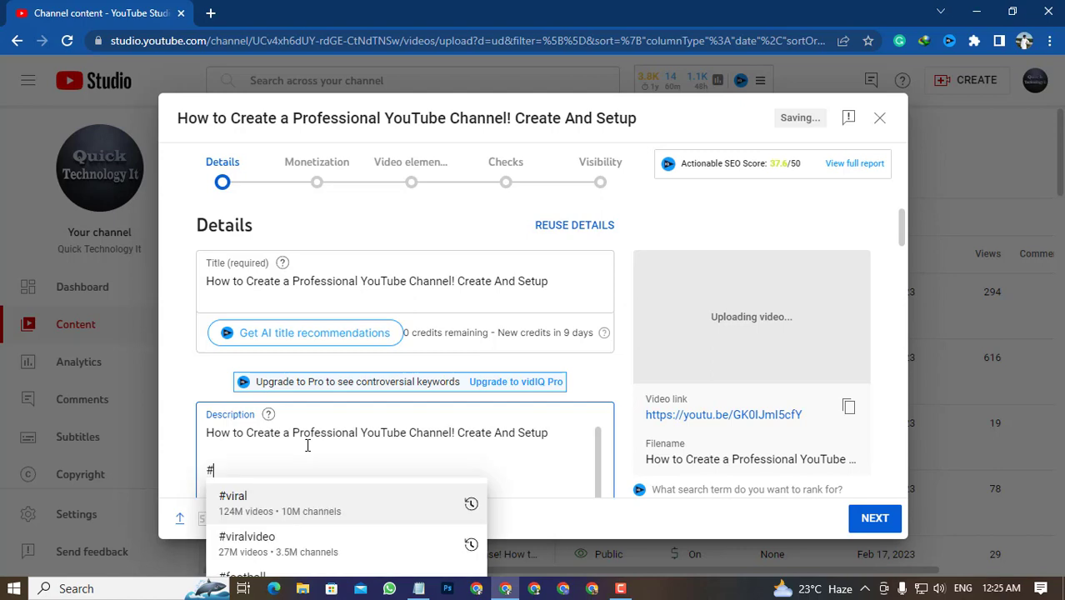
text(quick)
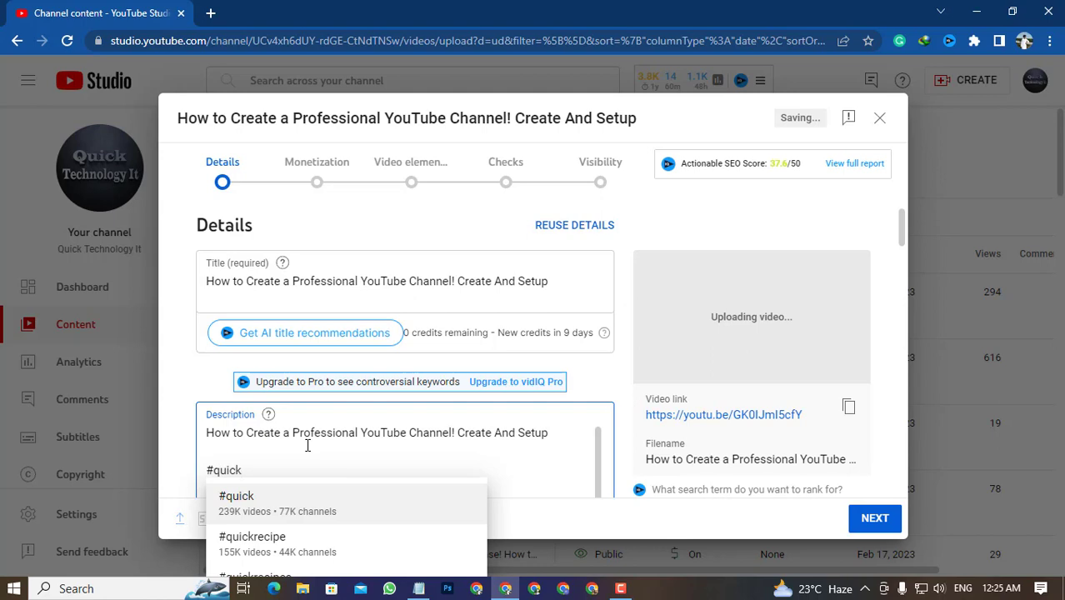
text(_te)
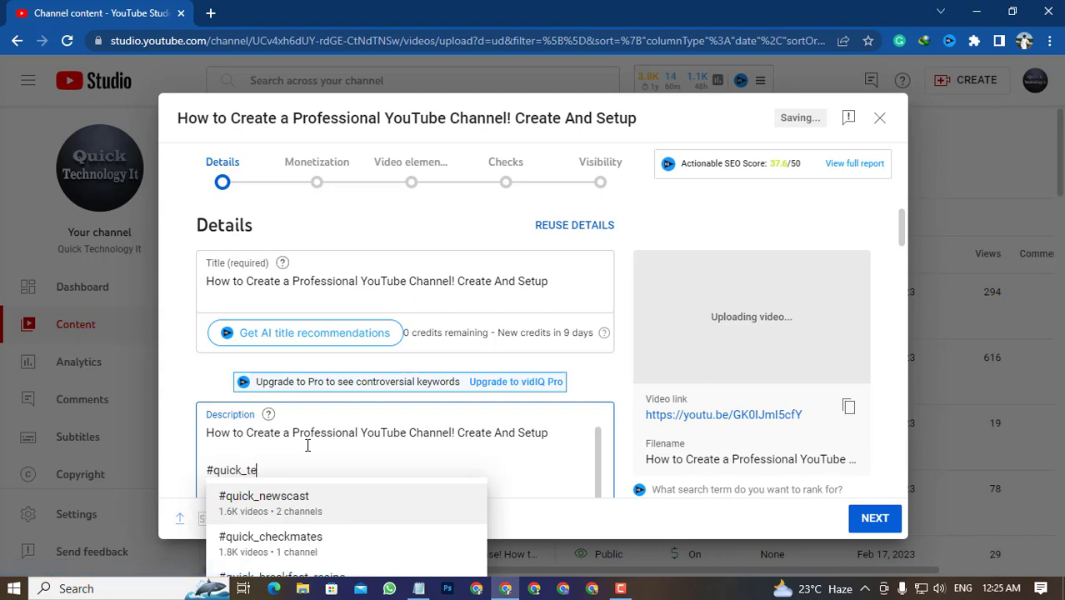
text(chnolo)
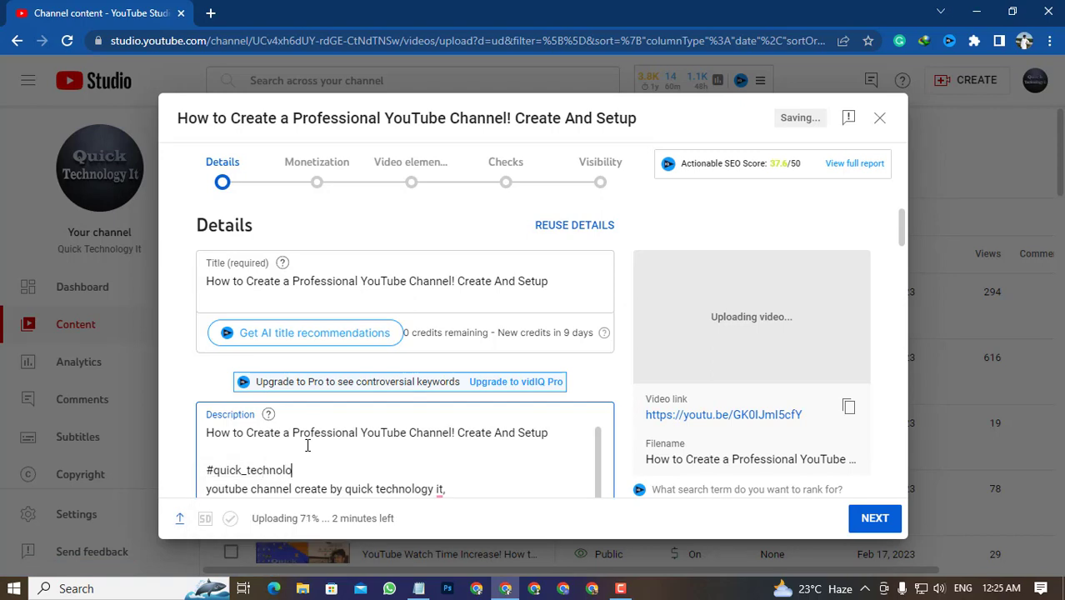
text(gy_it)
Step: Add the hashtag #quicktechnologyit after the first hashtag in the description
text(#)
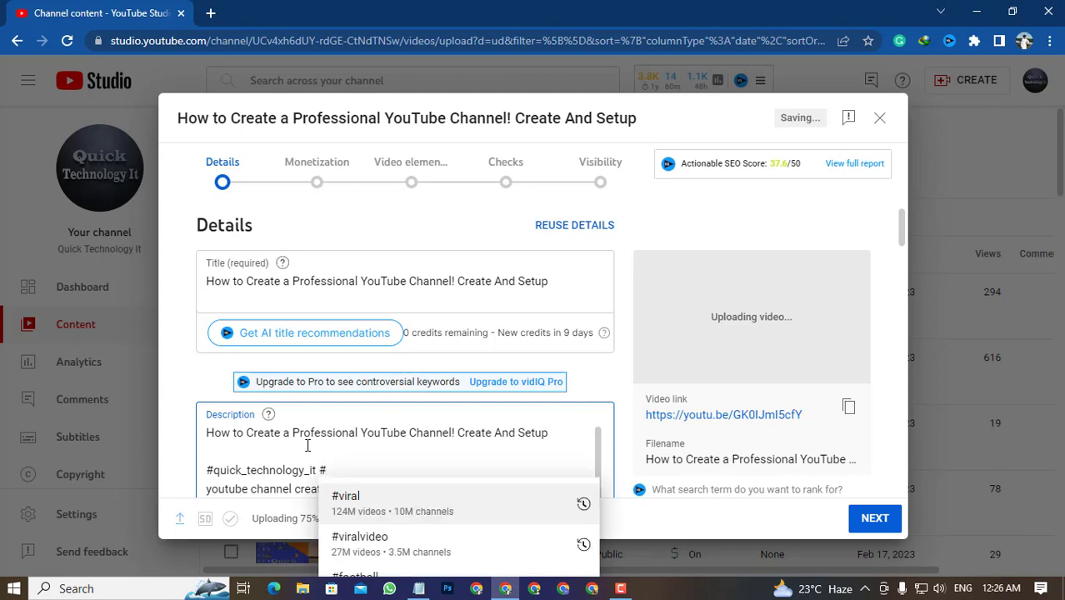
text(quick)
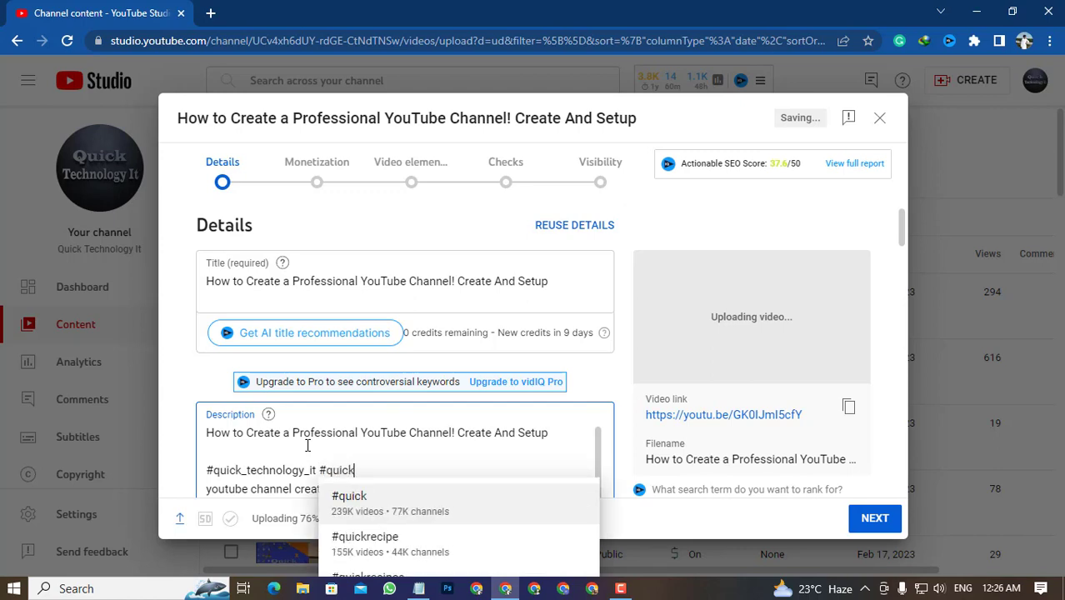
text(technologyit)
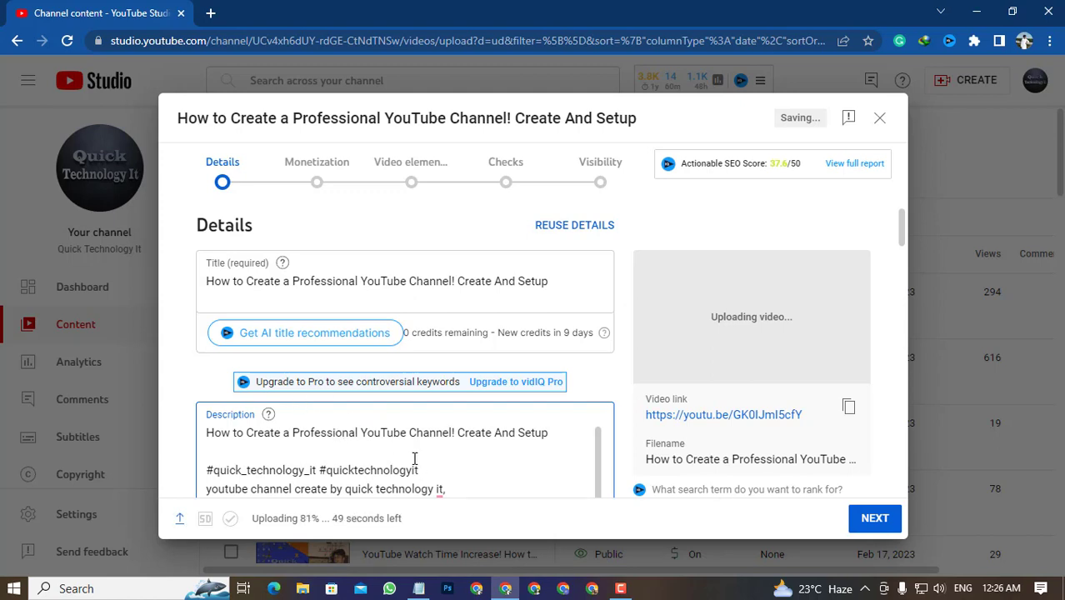
Step: Copy "How to Create a Professional YouTube Channel" from the video title and paste it after a new # on the description's hashtag line
text(#)
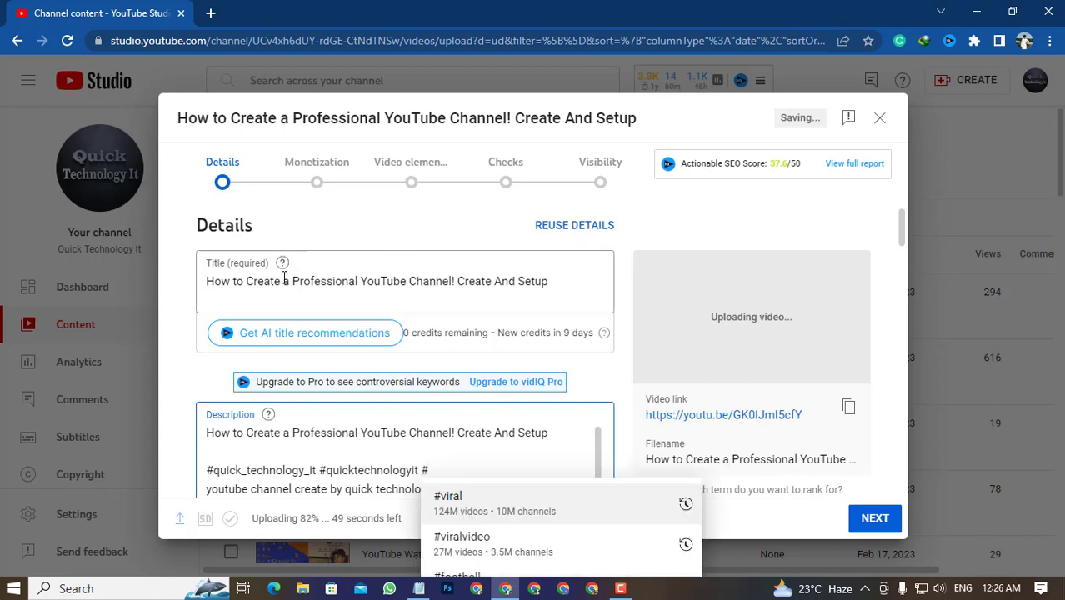
click(207, 280)
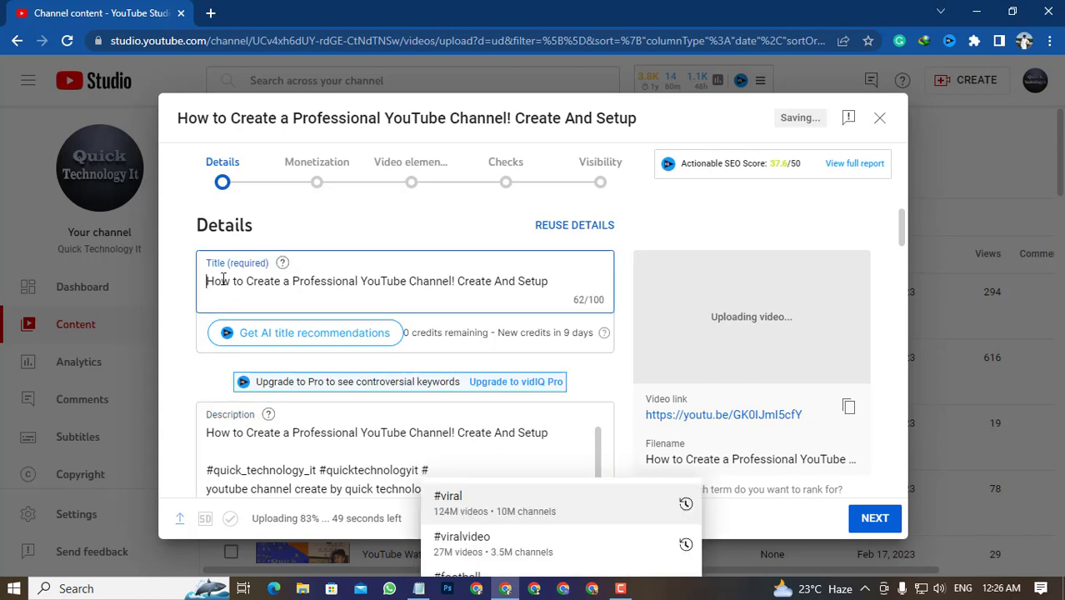
drag(207, 281, 452, 281)
key(ctrl+c)
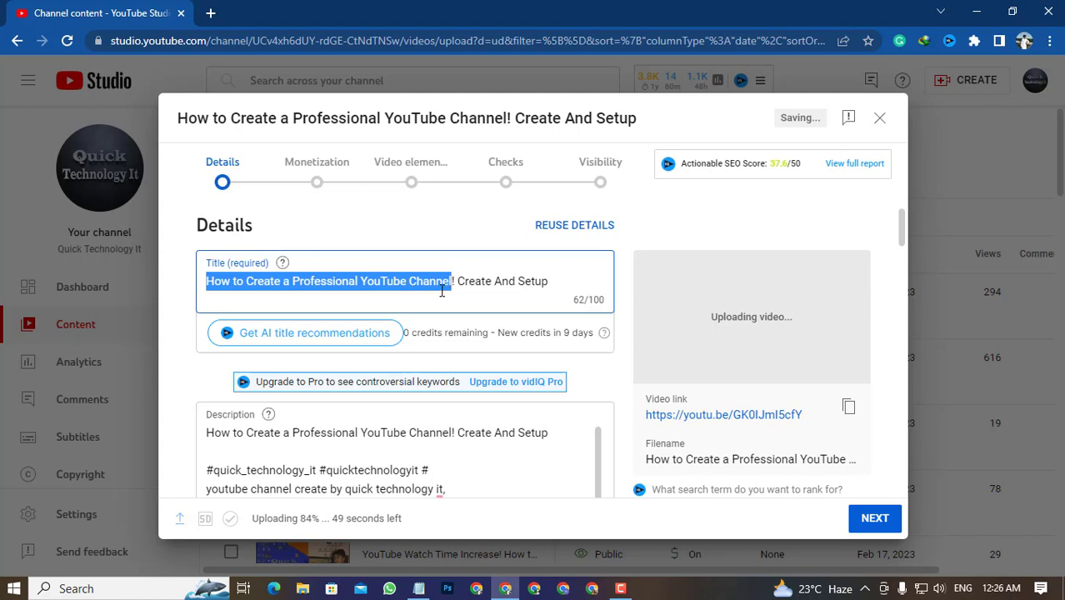
click(443, 463)
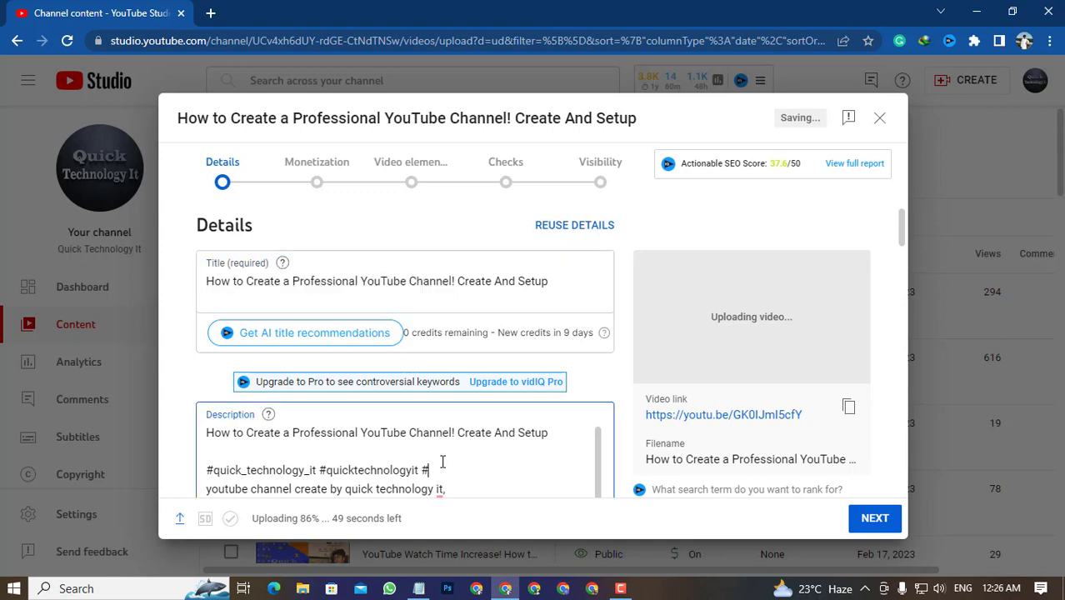
text(#)
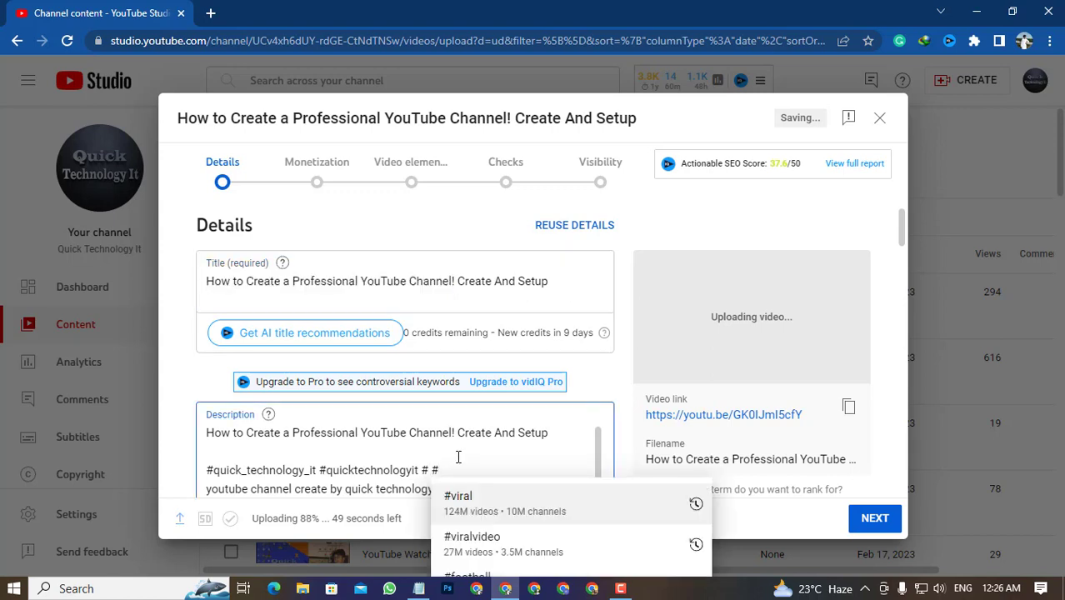
key(ctrl+v)
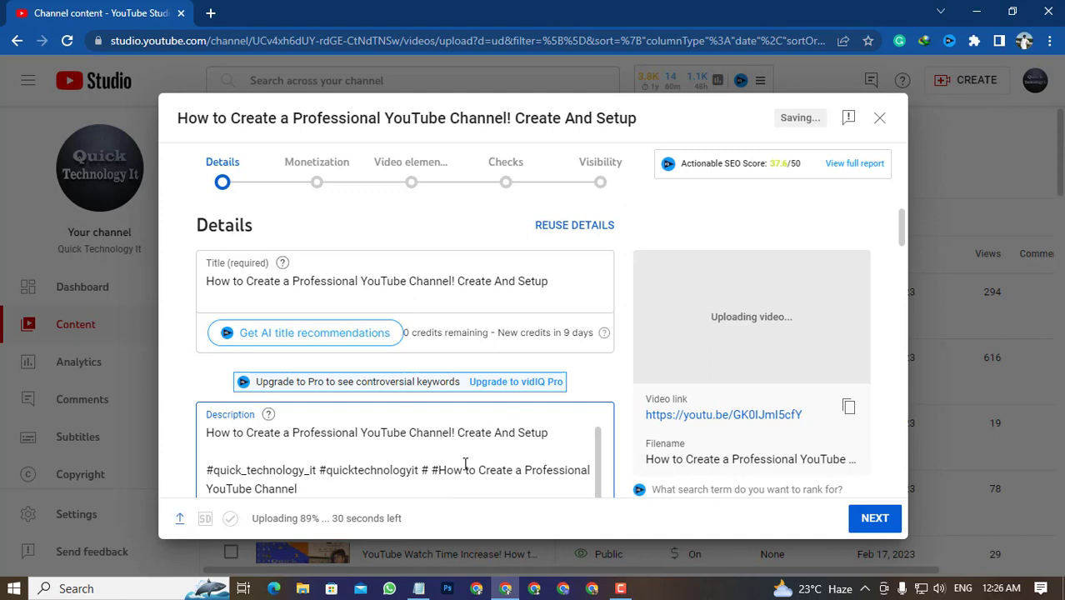
Step: Remove all spaces from the pasted phrase so the hashtag reads #HowtoCreateaProfessionalYouTubeChannel
click(467, 468)
key(BackSpace)
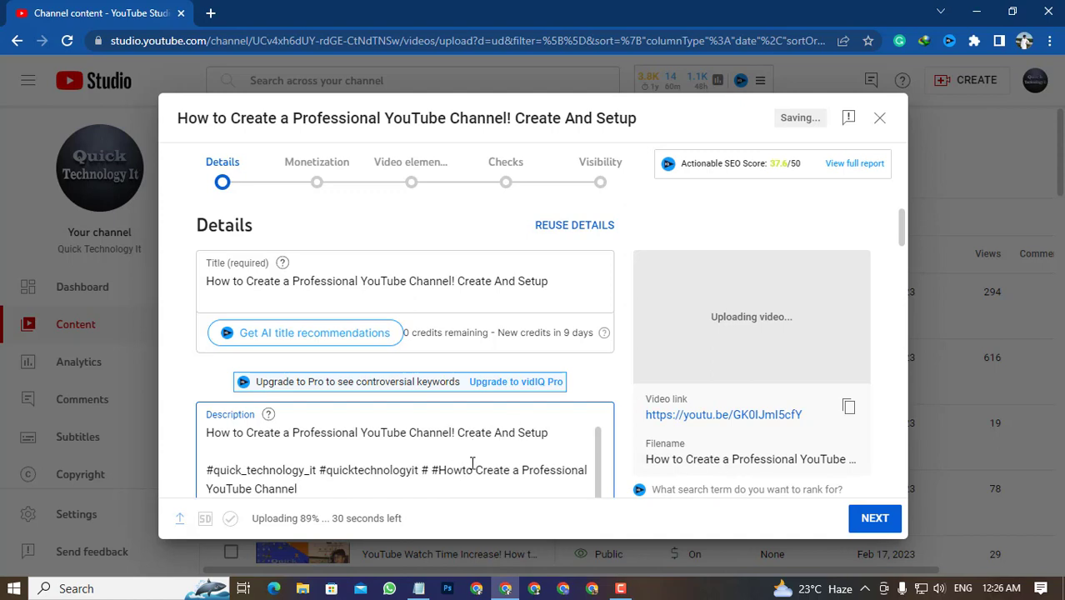
click(479, 462)
key(BackSpace)
click(511, 468)
key(BackSpace)
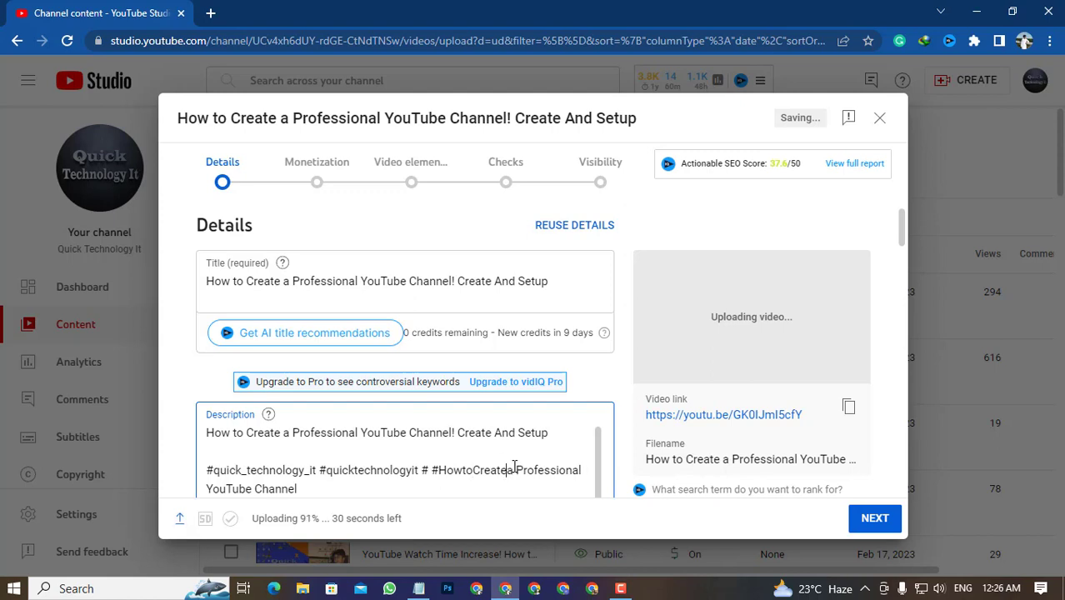
click(515, 470)
key(BackSpace)
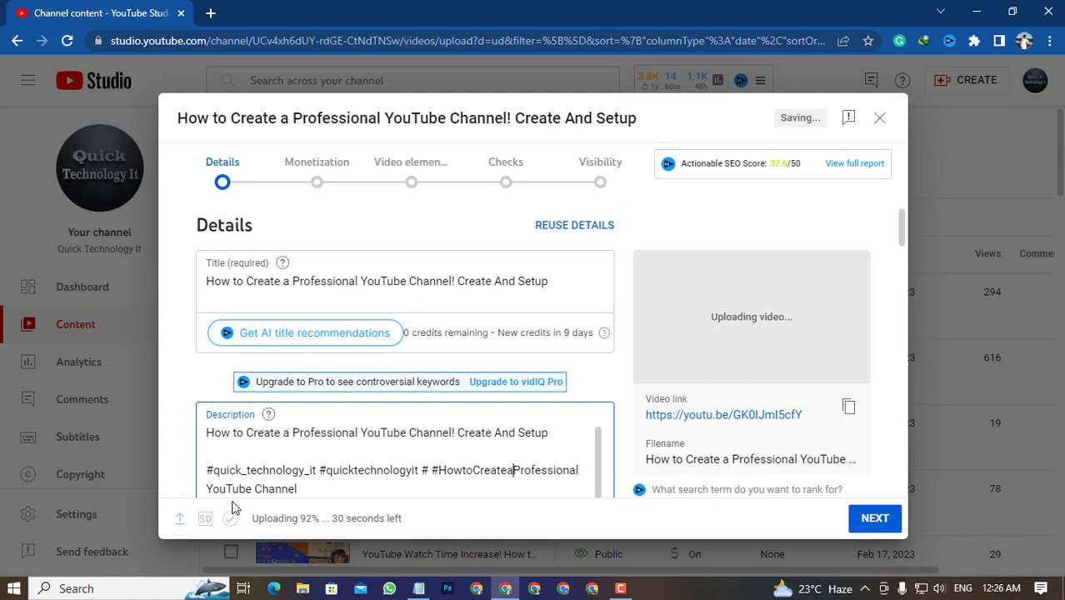
click(209, 488)
key(BackSpace)
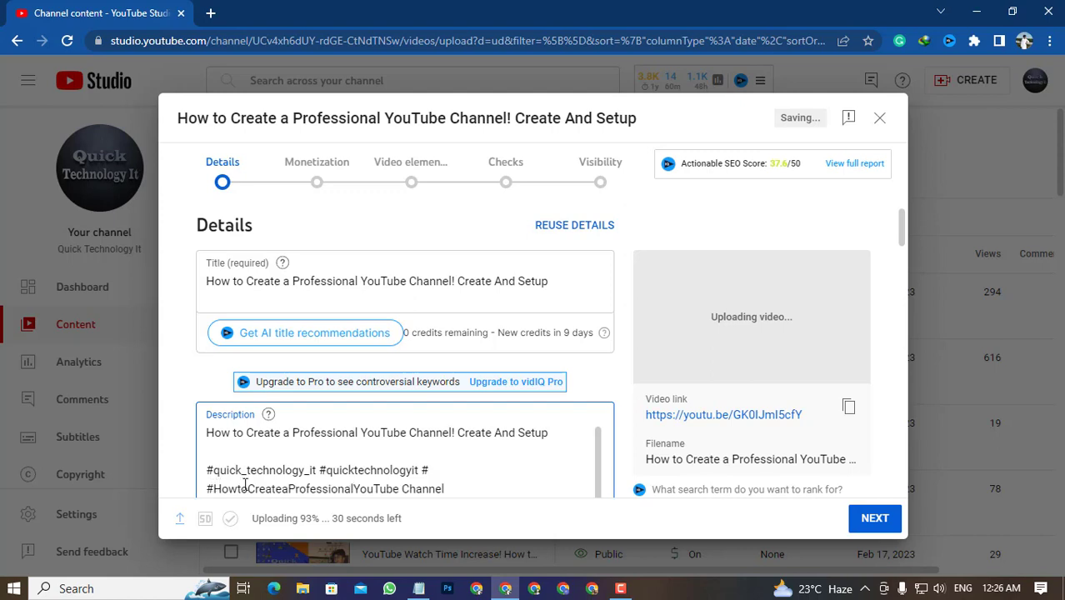
scroll(367, 472, down, 3)
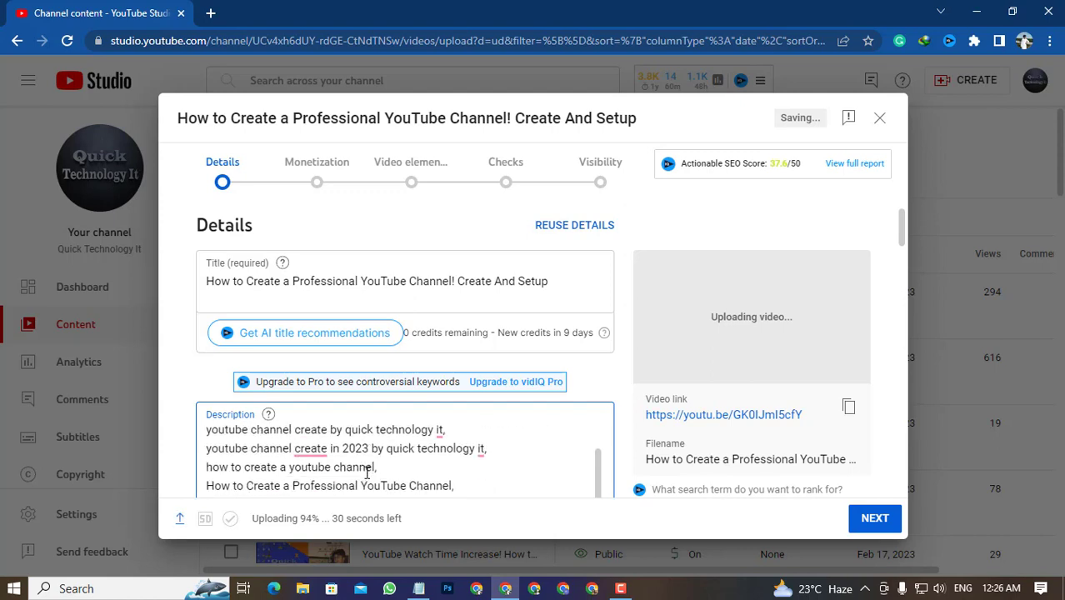
scroll(366, 472, up, 3)
click(399, 489)
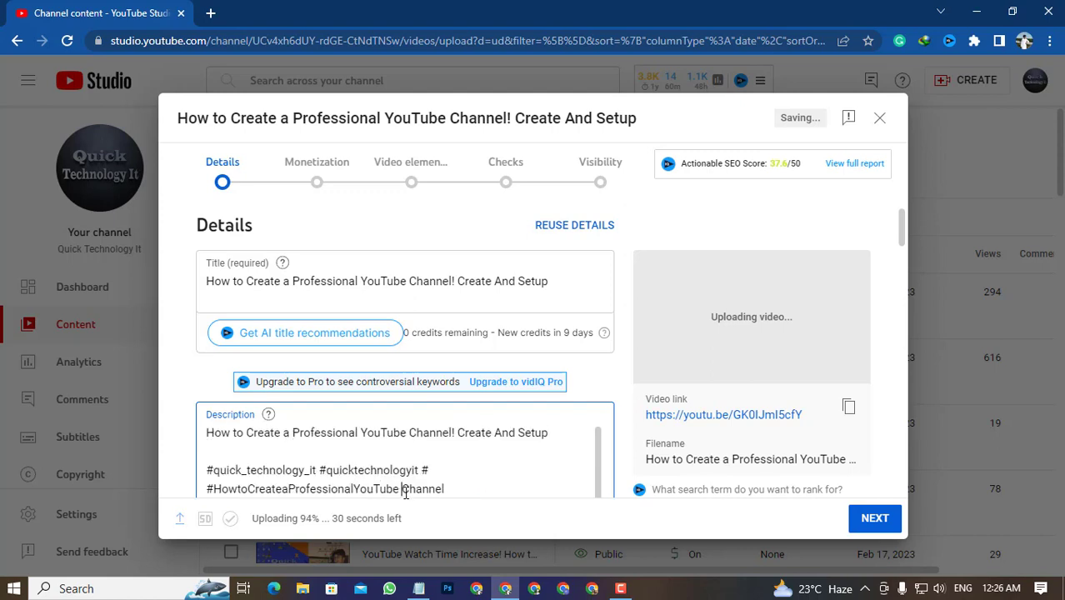
key(BackSpace)
Step: Accept the verb suggestion "created" in the description's second keyword, "youtube channel created in 2023 by quick technology it"
scroll(424, 481, down, 2)
scroll(424, 479, down, 3)
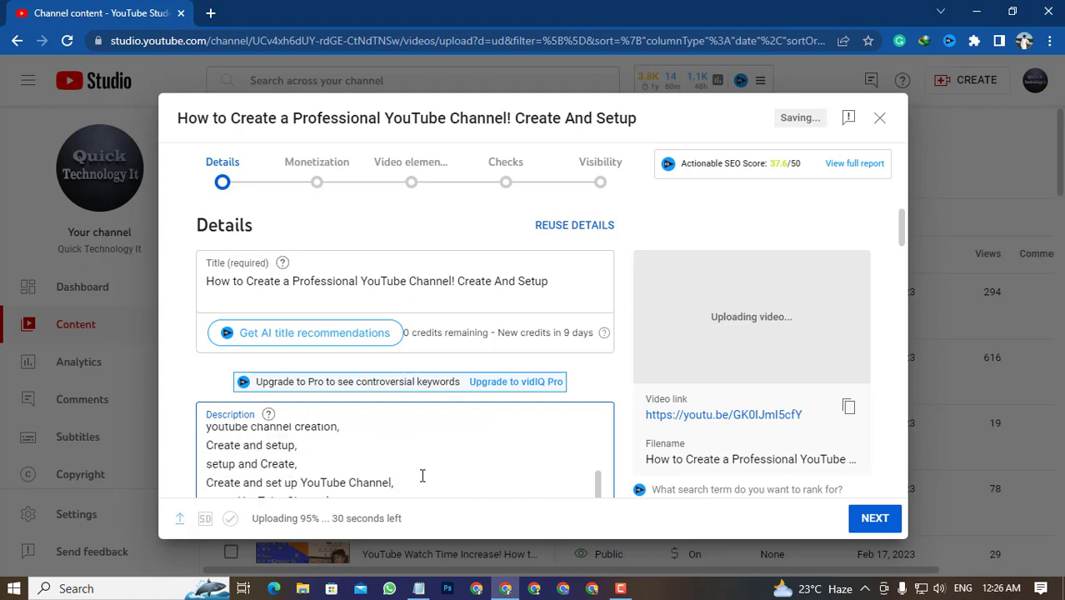
scroll(425, 475, up, 4)
scroll(366, 488, down, 2)
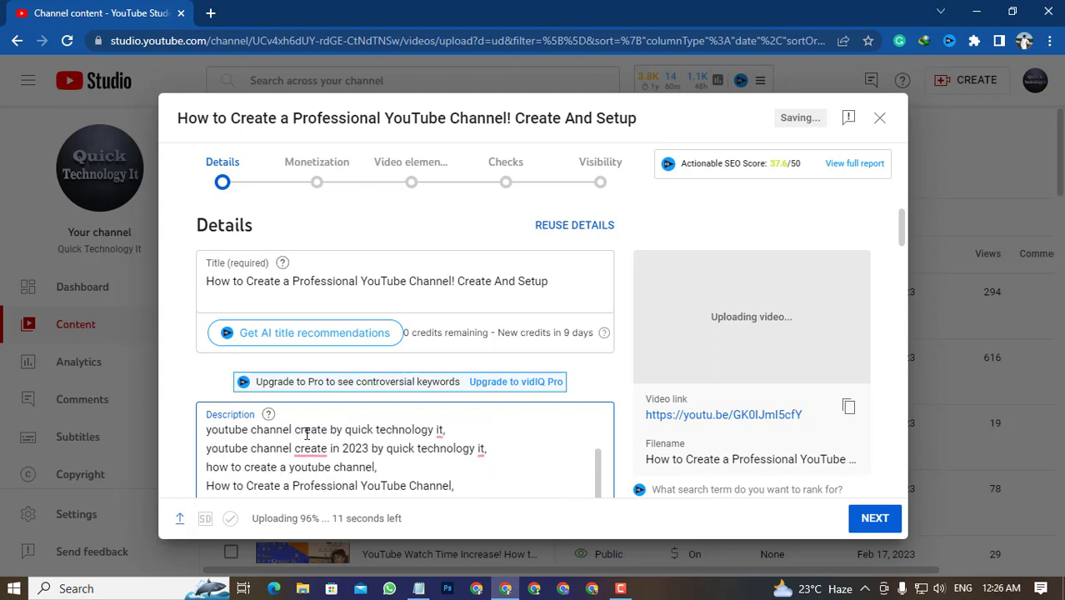
mouse_move(306, 448)
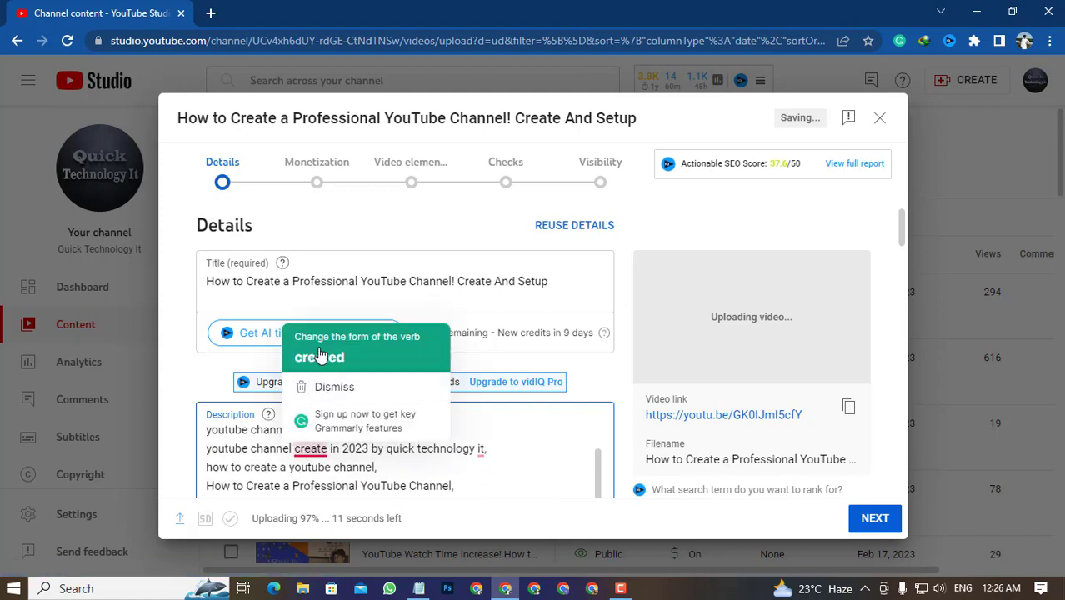
click(320, 356)
Step: Review the video title, the hashtags, the keyword list and the service list in the description, and the settings below it
scroll(429, 466, up, 3)
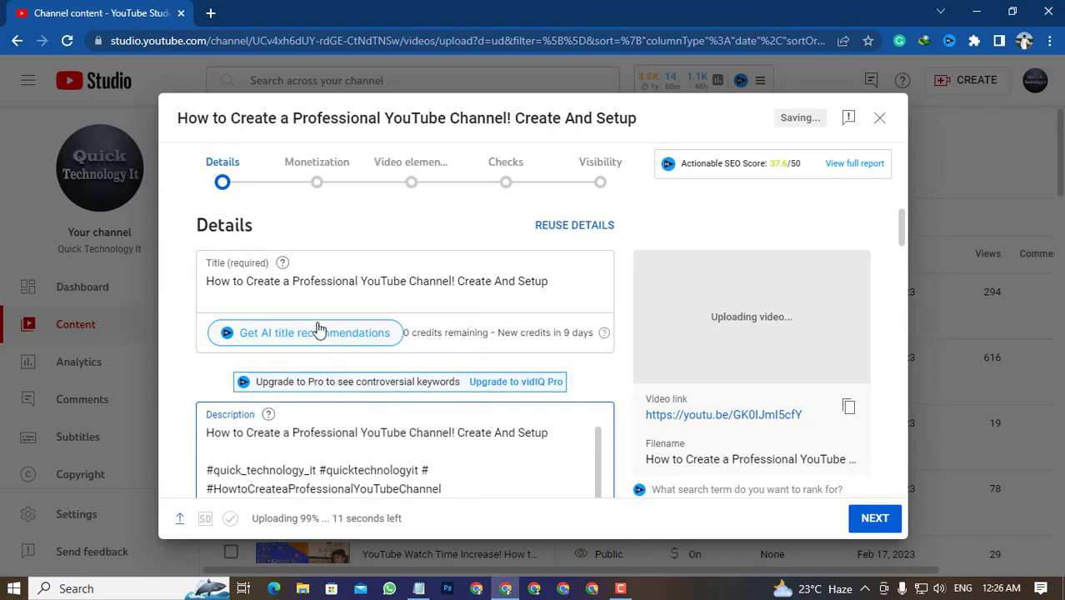
scroll(431, 420, down, 1)
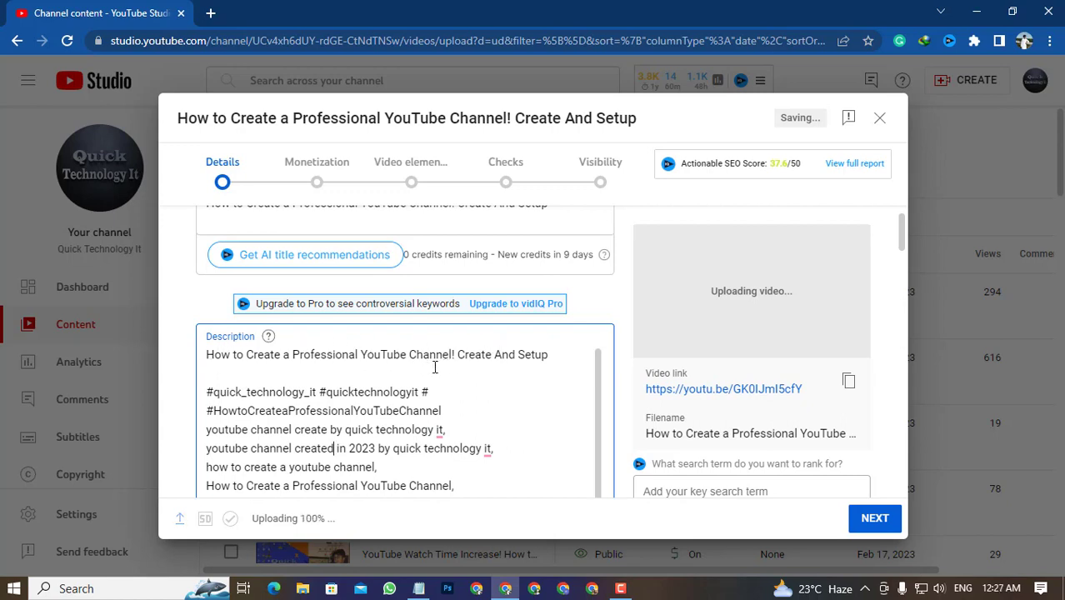
scroll(458, 450, down, 1)
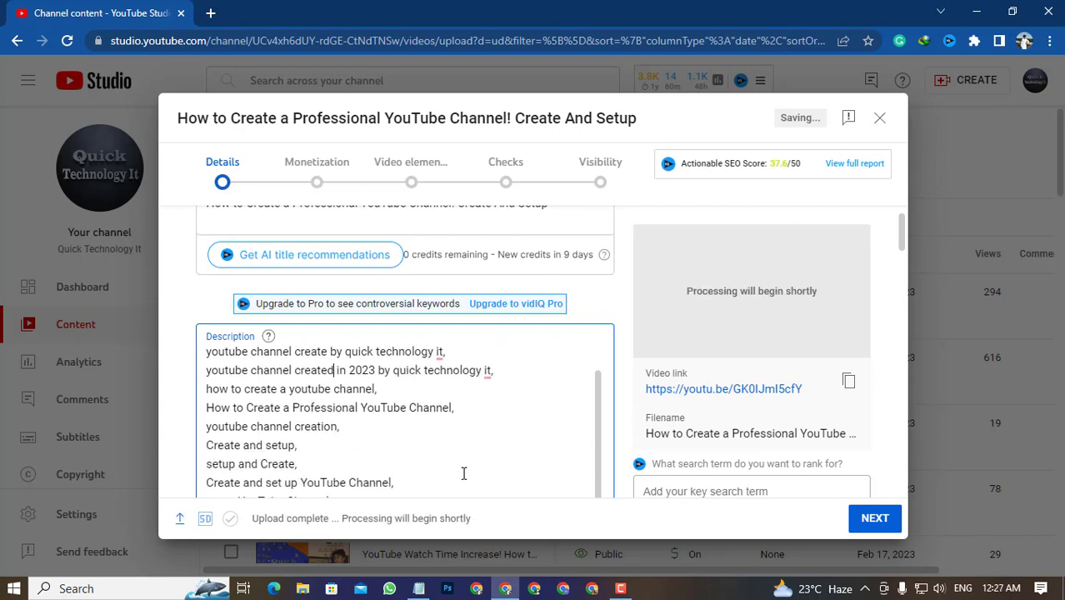
scroll(458, 442, down, 10)
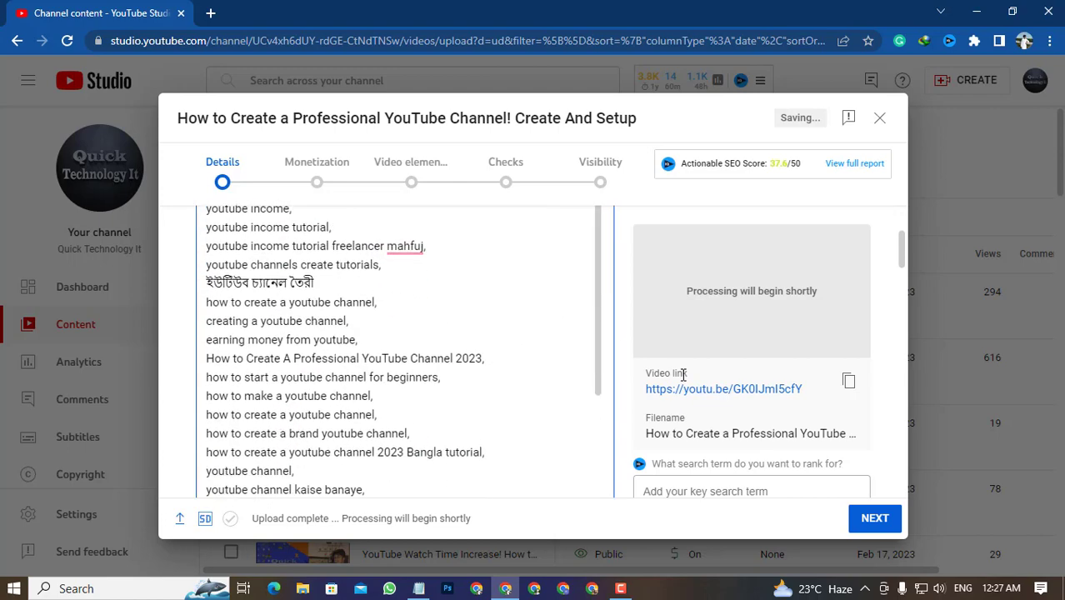
scroll(683, 375, down, 10)
scroll(670, 396, up, 2)
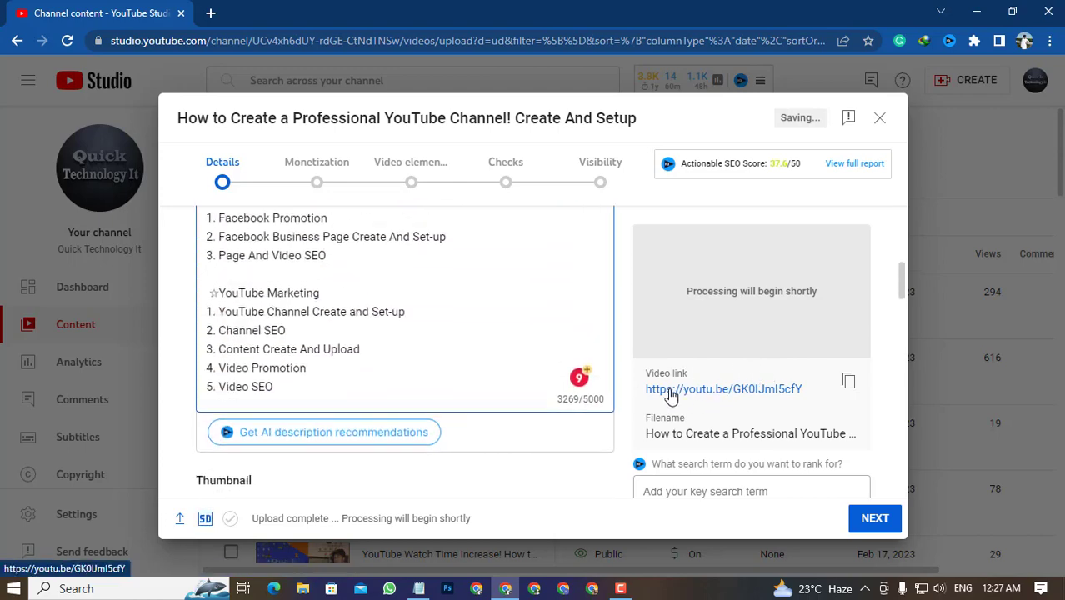
scroll(658, 400, down, 7)
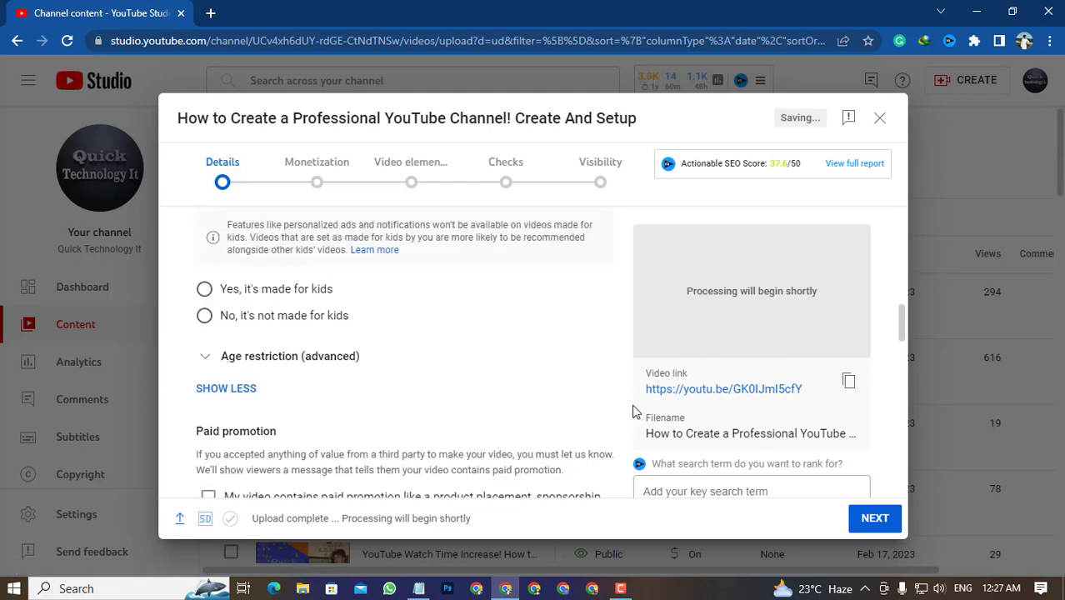
scroll(500, 409, up, 8)
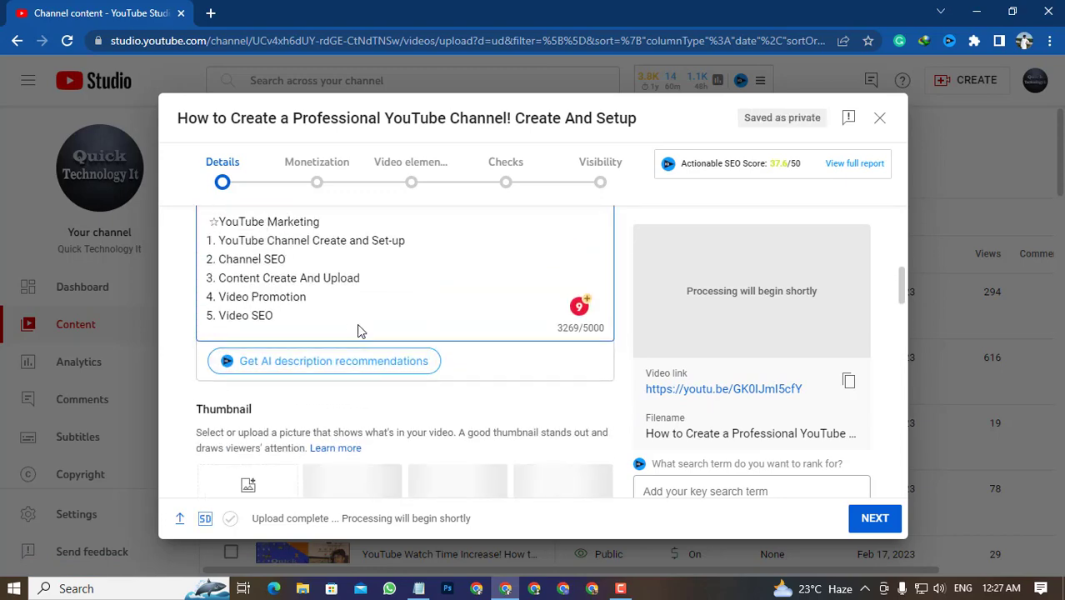
scroll(354, 330, up, 5)
scroll(350, 329, up, 1)
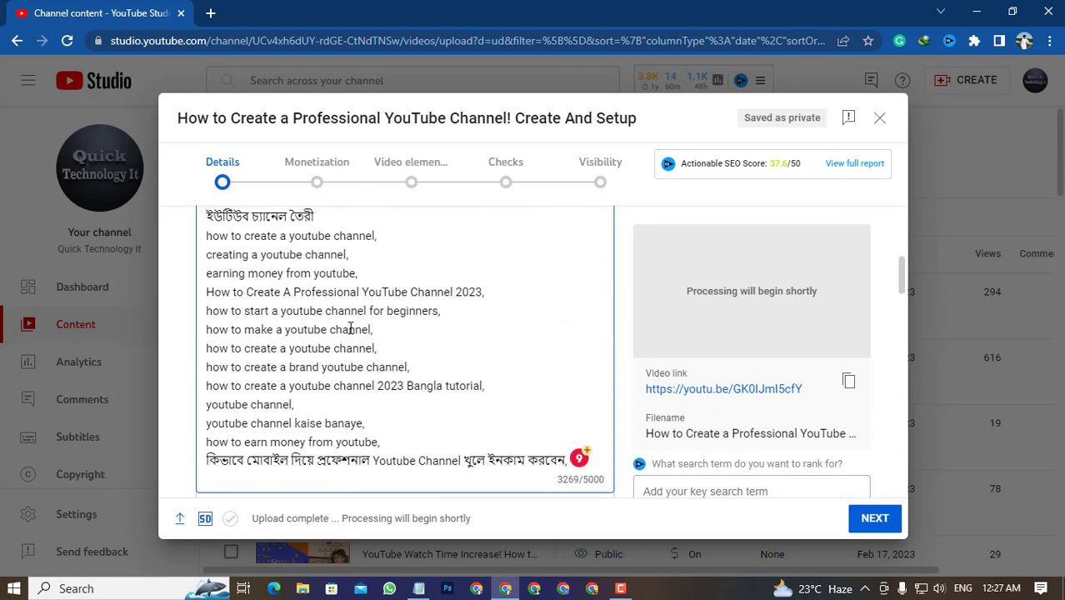
scroll(333, 333, down, 6)
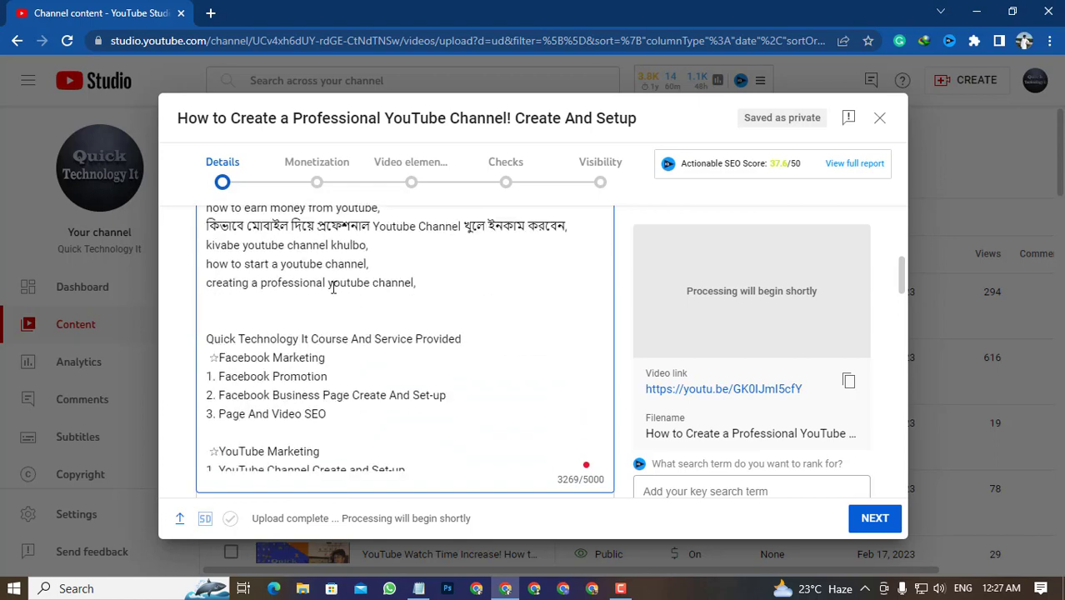
scroll(331, 285, up, 3)
scroll(421, 273, up, 5)
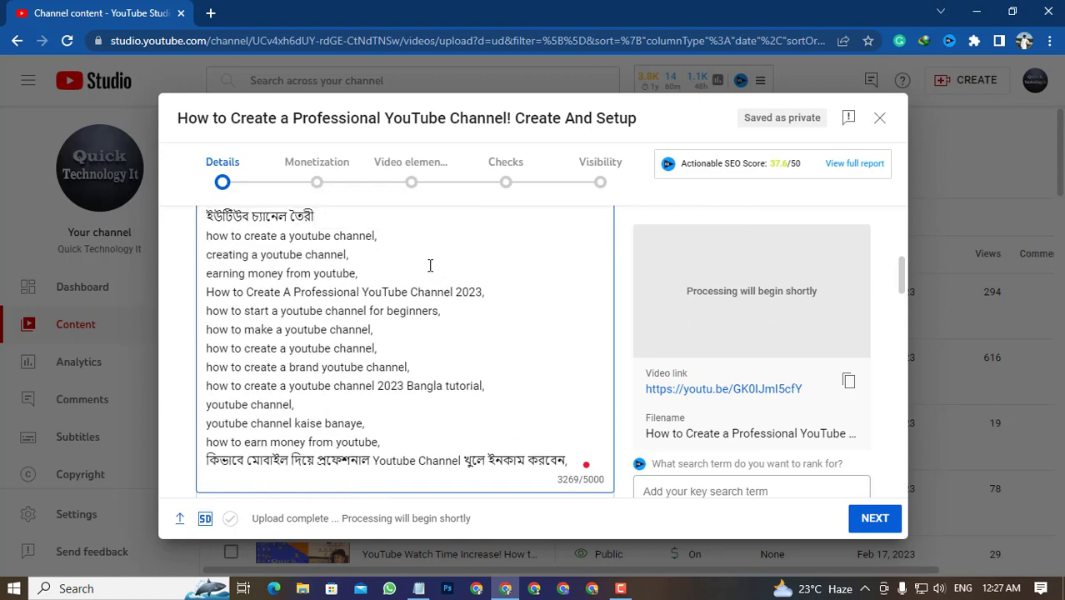
scroll(430, 265, up, 10)
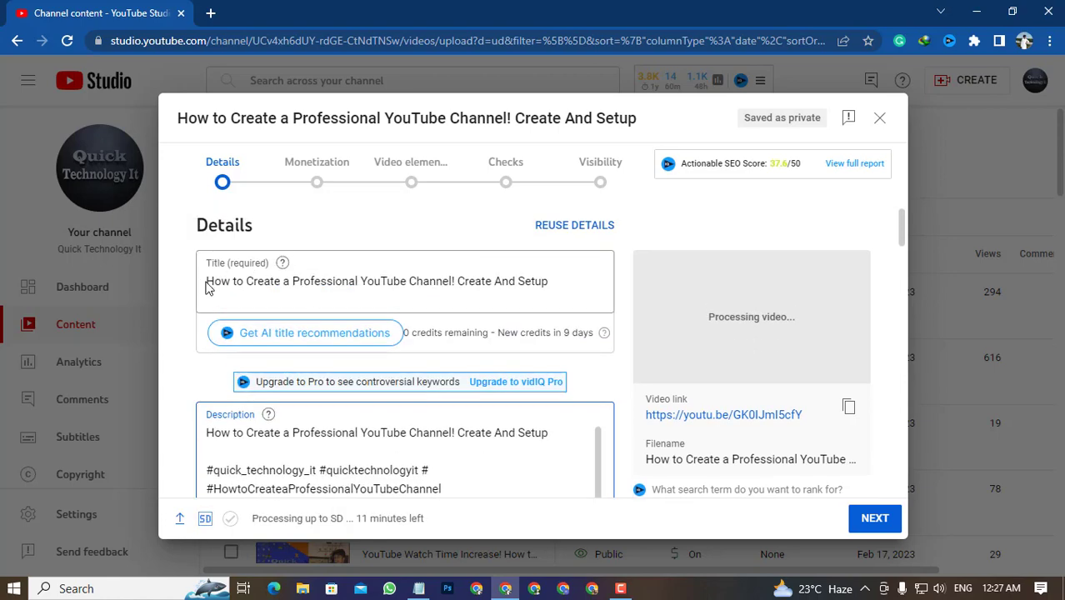
drag(210, 280, 570, 275)
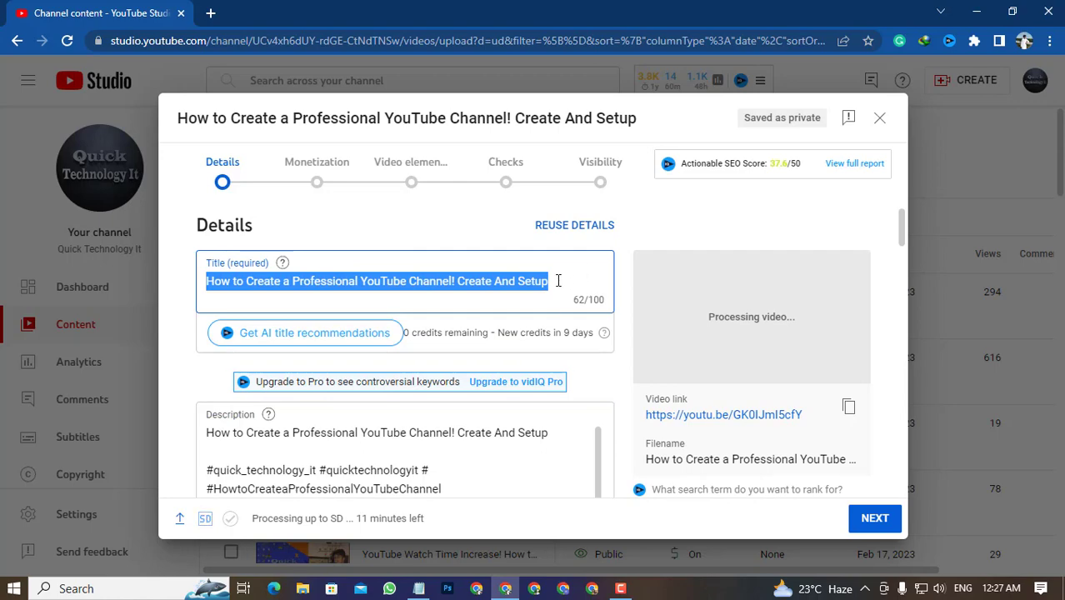
click(556, 281)
scroll(496, 333, down, 12)
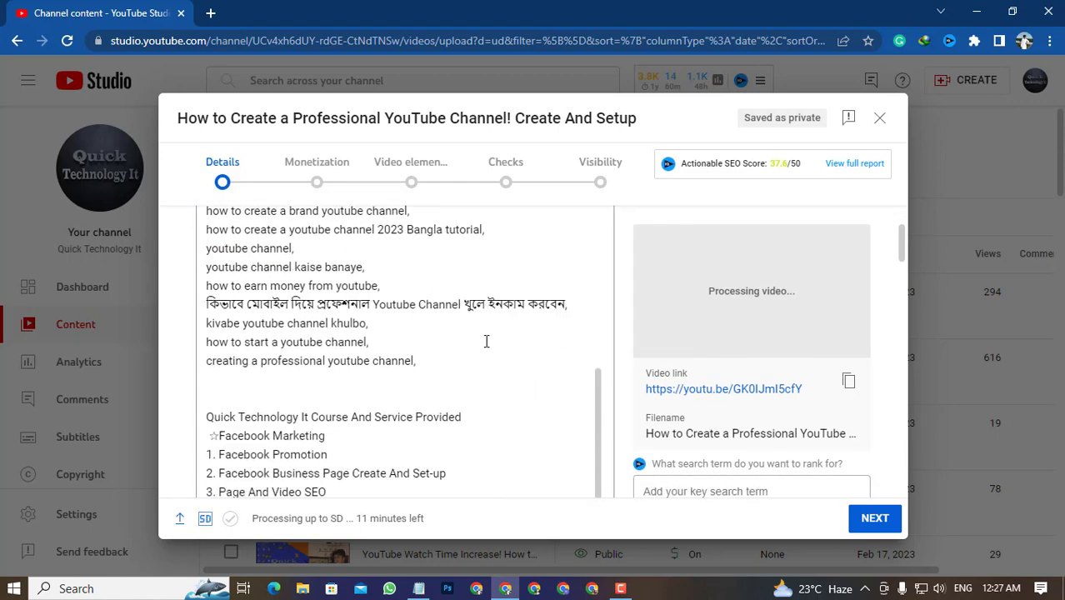
Step: Review the rest of the description and open vidIQ's AI description generator below it
scroll(487, 341, down, 15)
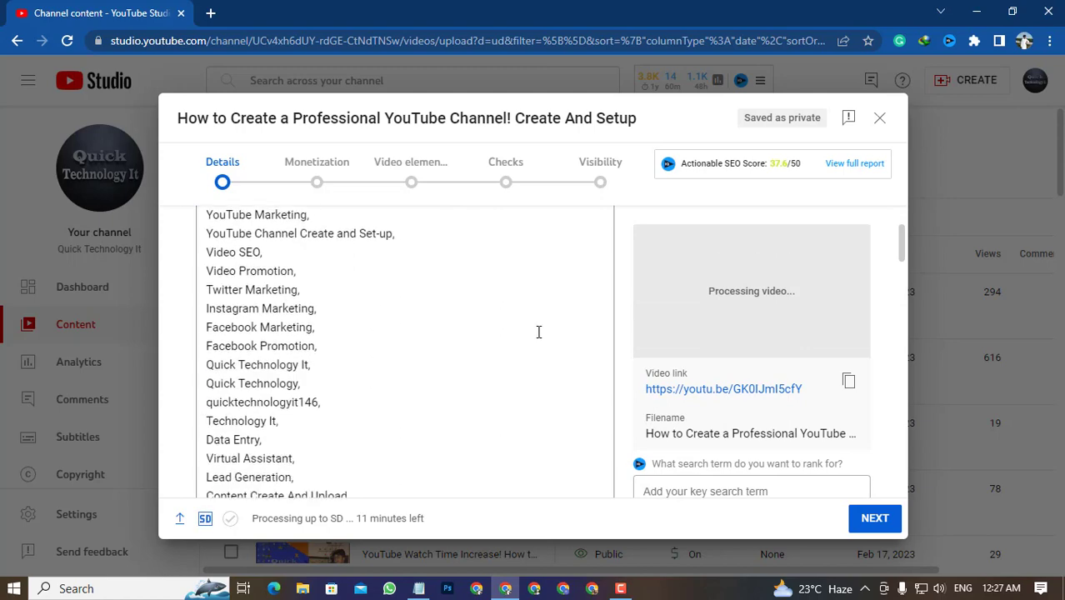
scroll(504, 346, down, 10)
scroll(487, 302, up, 2)
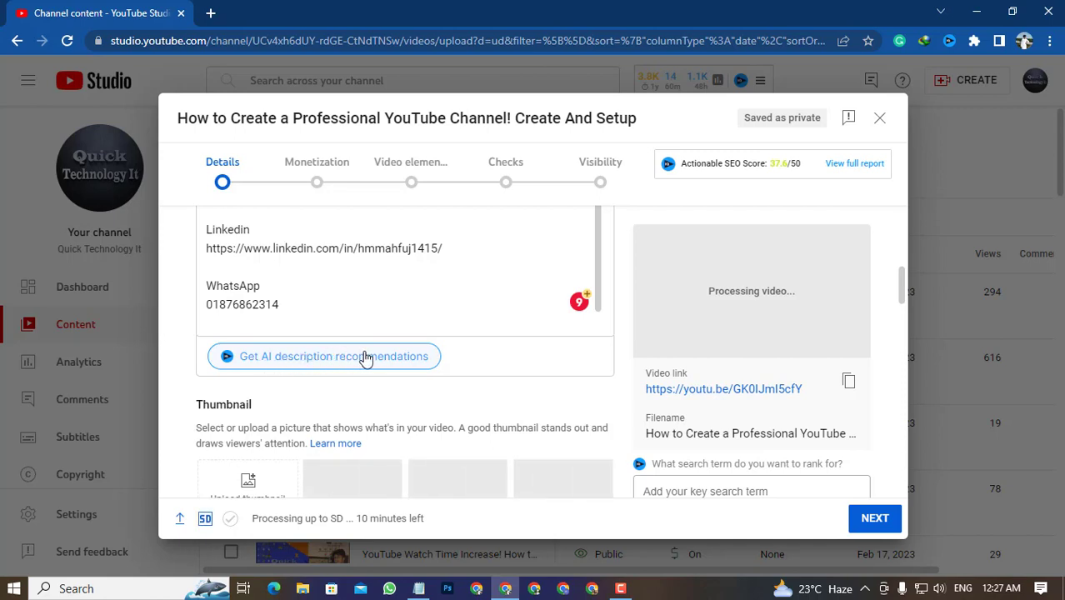
click(297, 357)
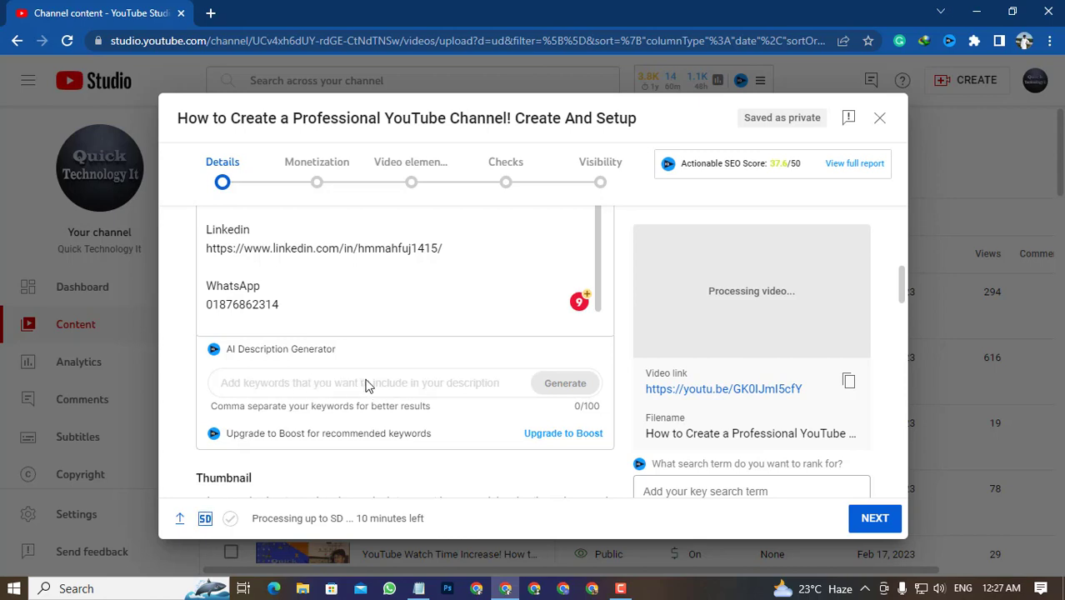
scroll(367, 386, up, 1)
scroll(367, 386, up, 2)
scroll(366, 376, down, 5)
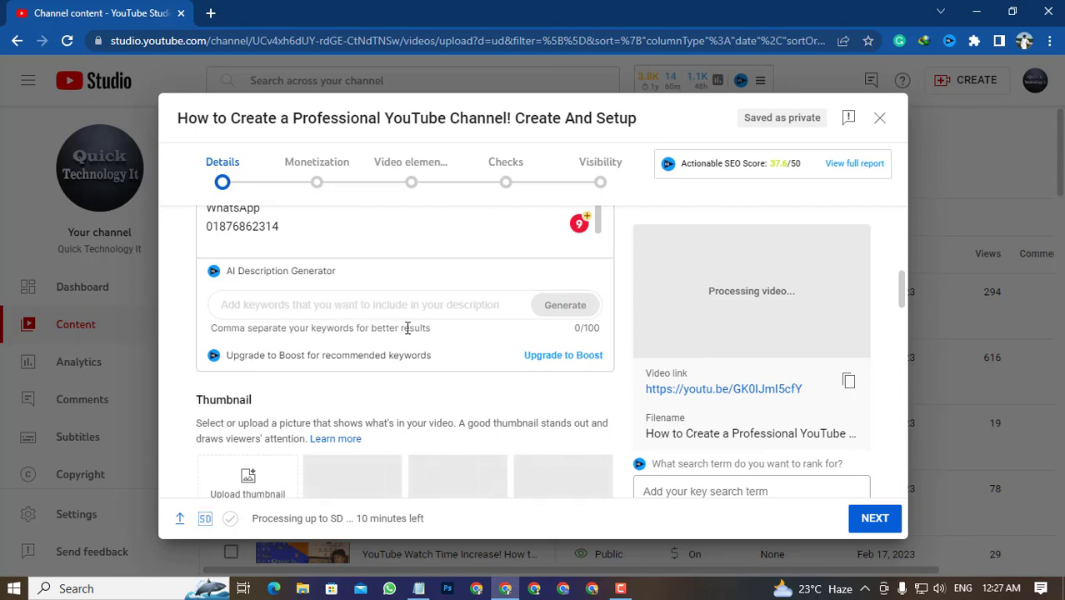
Step: Get vidIQ's AI title recommendations for the video title, and look over the playlist and audience settings
scroll(431, 330, up, 2)
scroll(431, 331, up, 6)
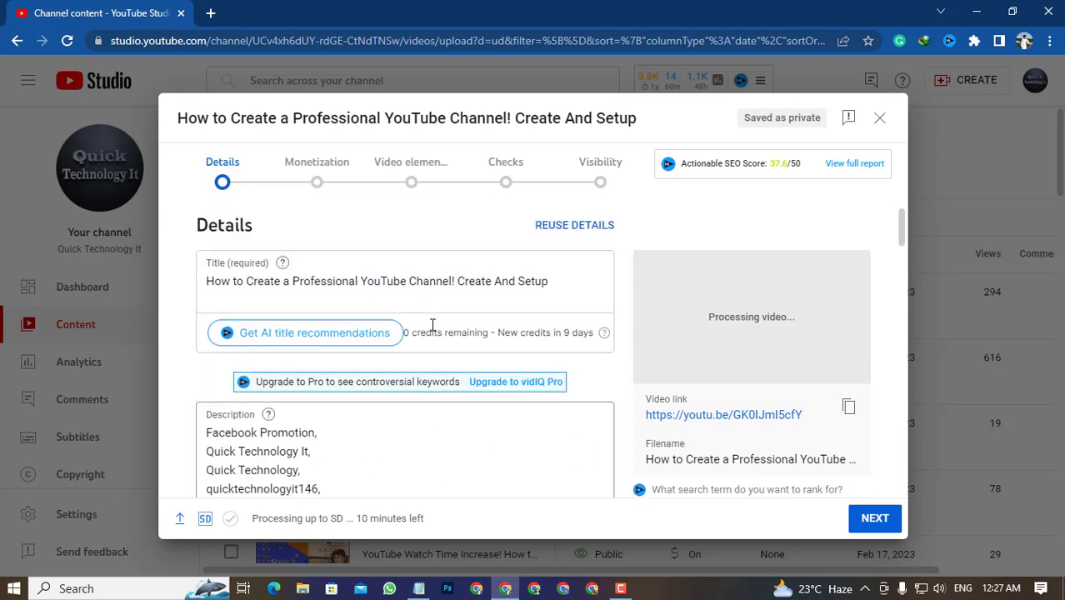
click(348, 333)
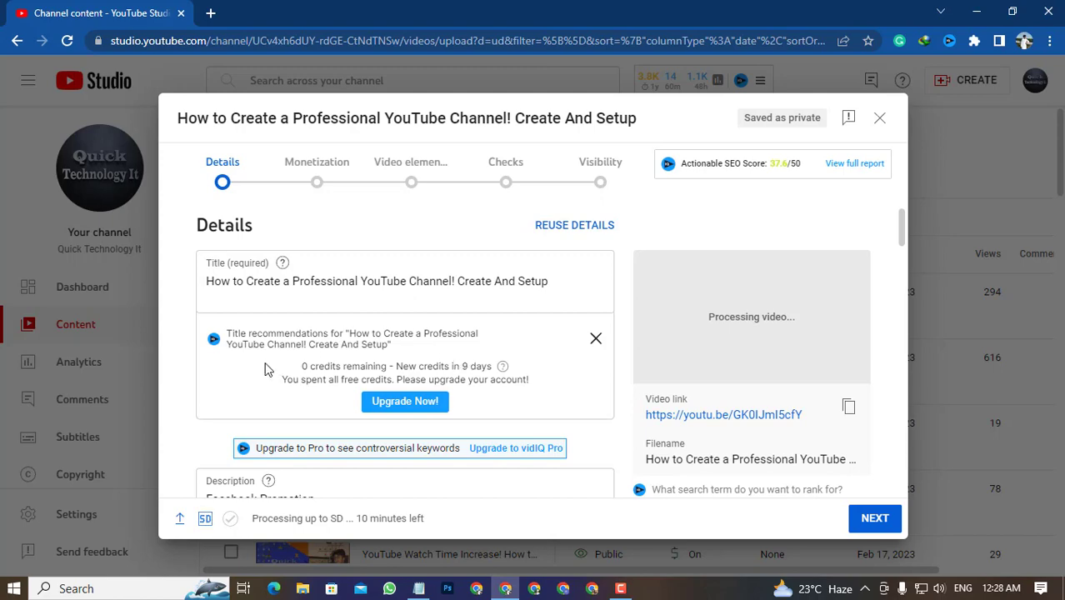
scroll(416, 342, down, 15)
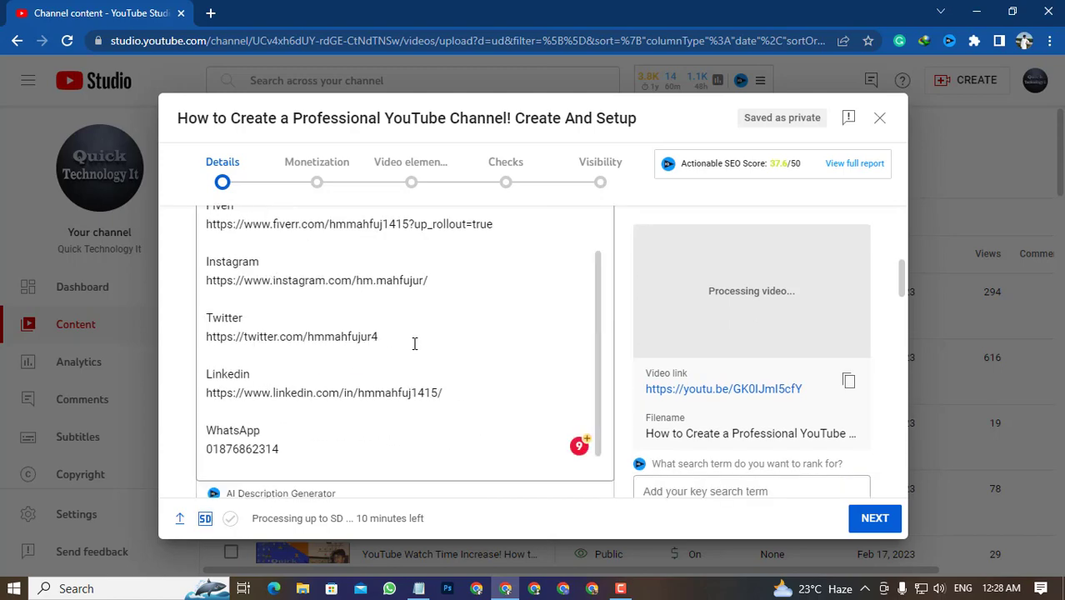
scroll(481, 355, up, 8)
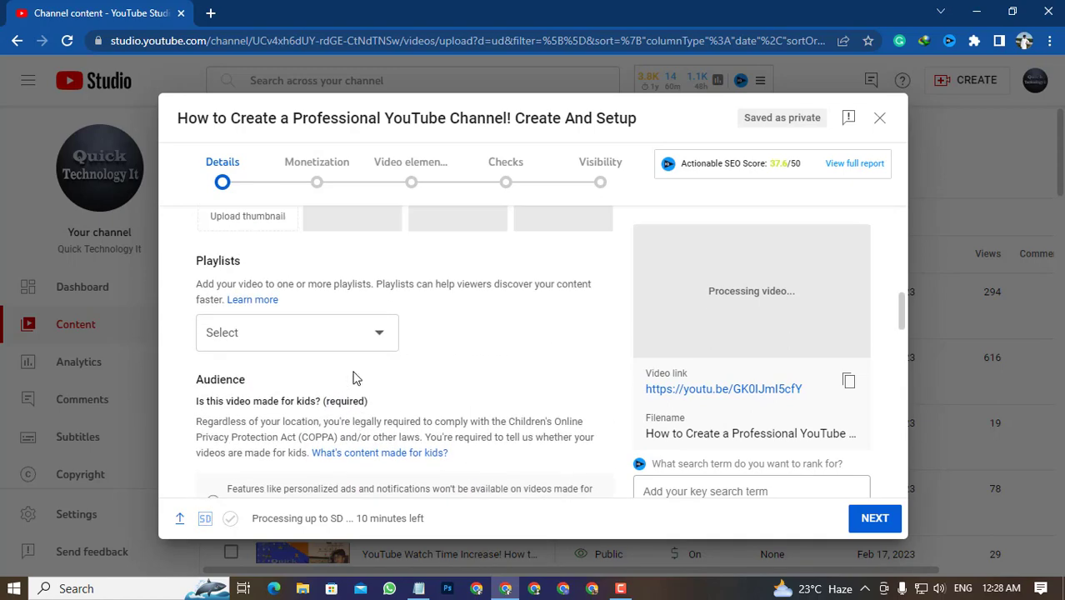
scroll(235, 284, up, 3)
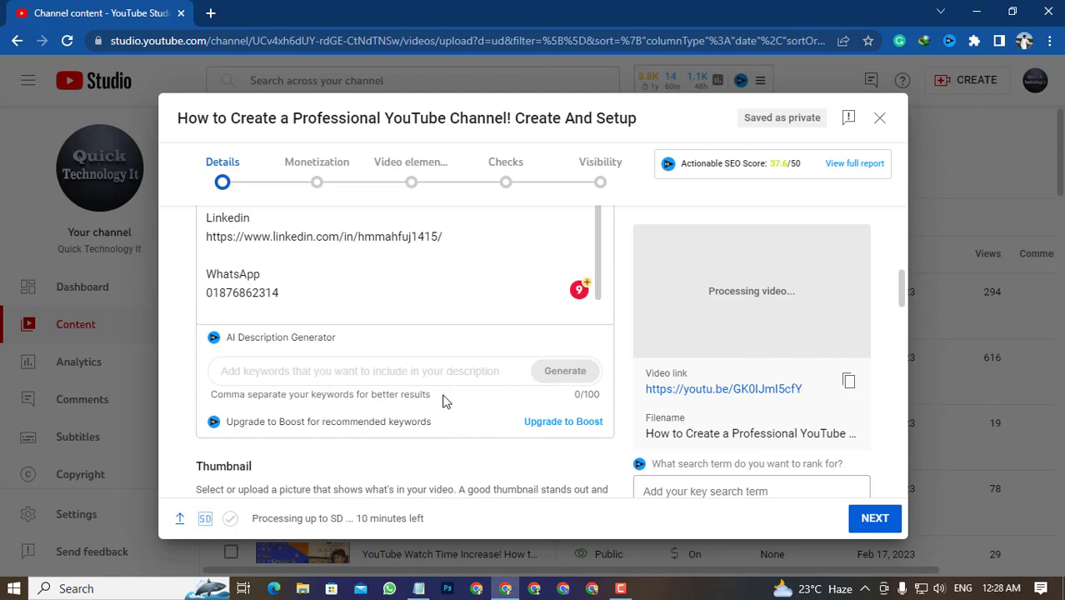
click(474, 589)
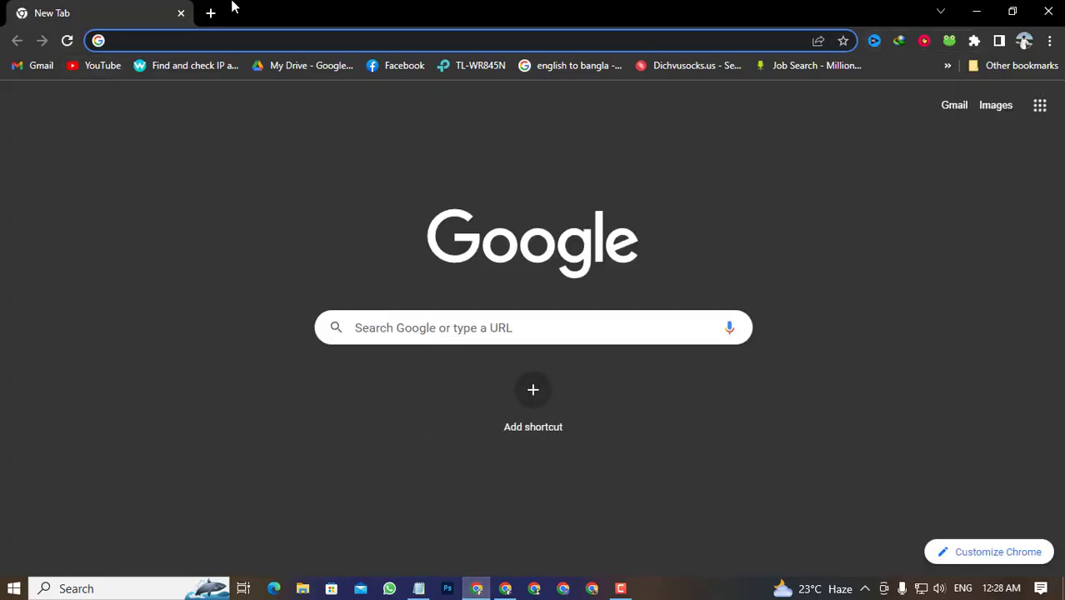
click(873, 42)
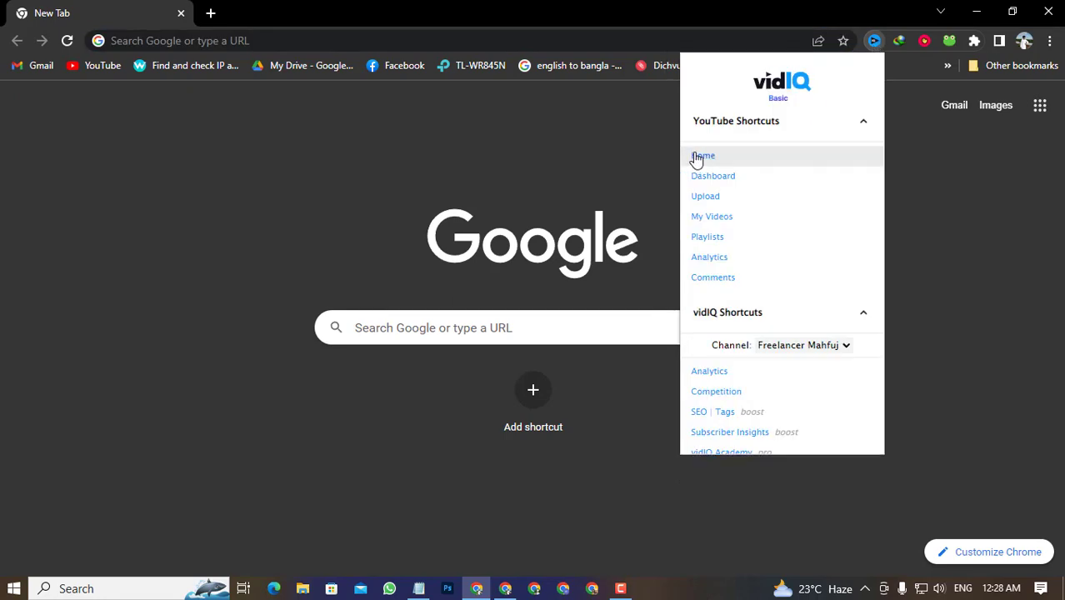
click(695, 157)
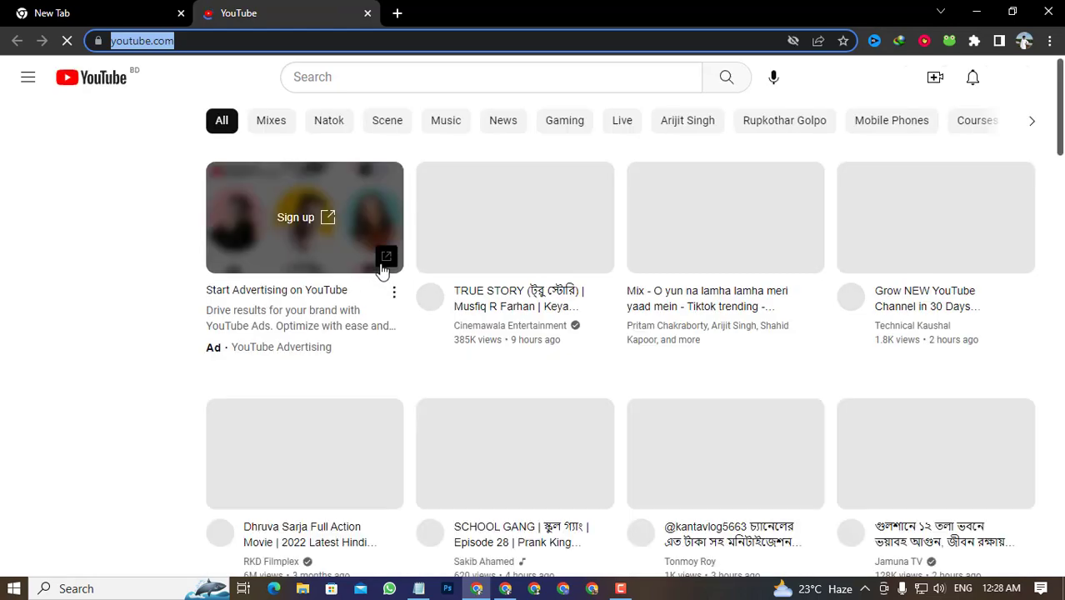
click(368, 12)
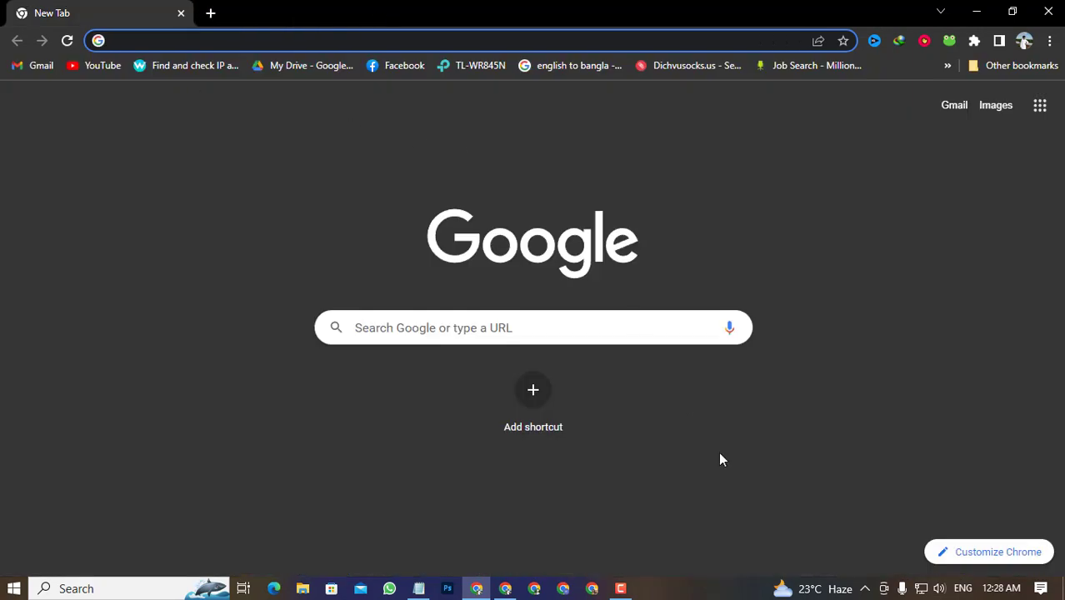
click(620, 588)
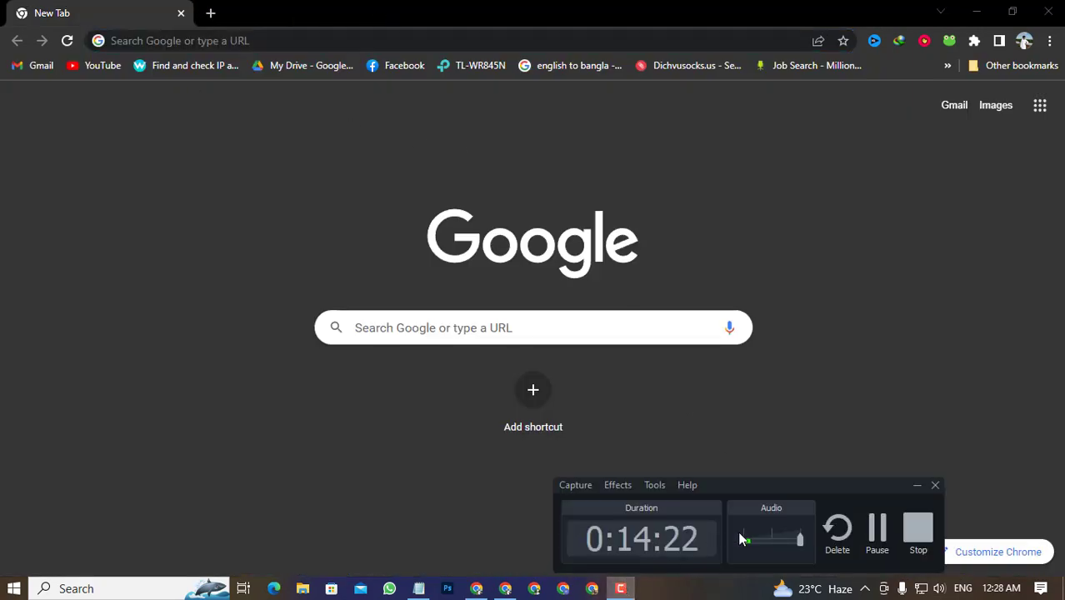
click(876, 533)
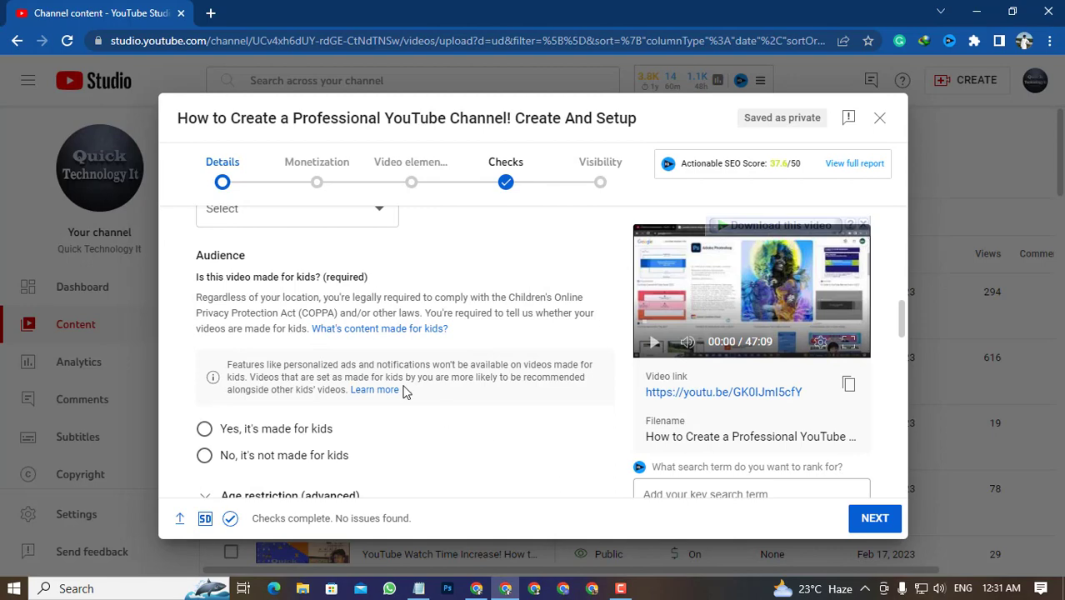
Step: Examine the description's keywords, service list and social links, along with the thumbnail, playlist and audience settings
scroll(404, 386, up, 2)
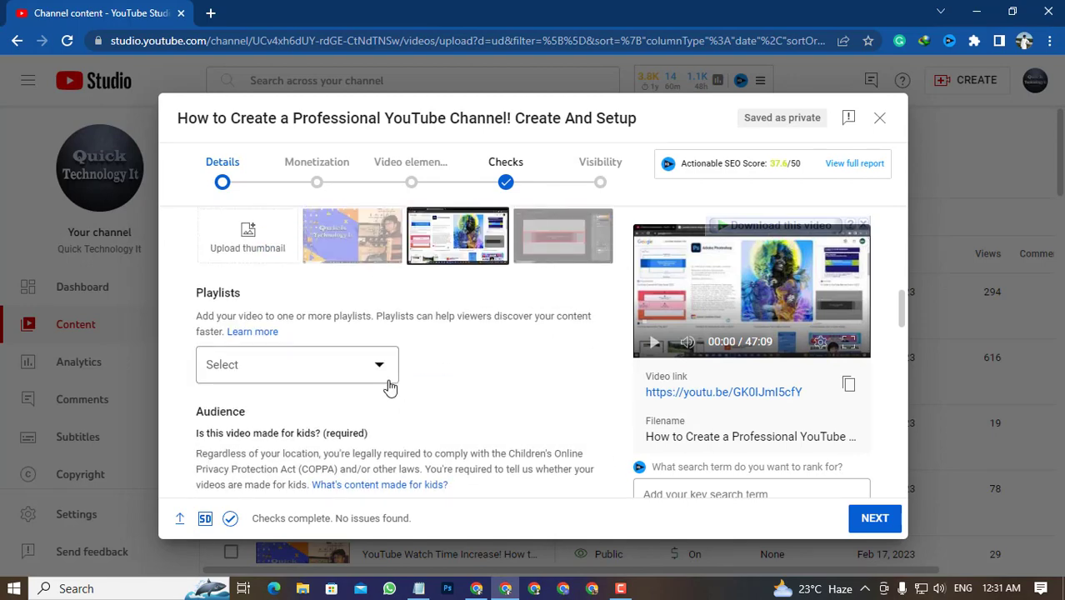
scroll(390, 386, up, 5)
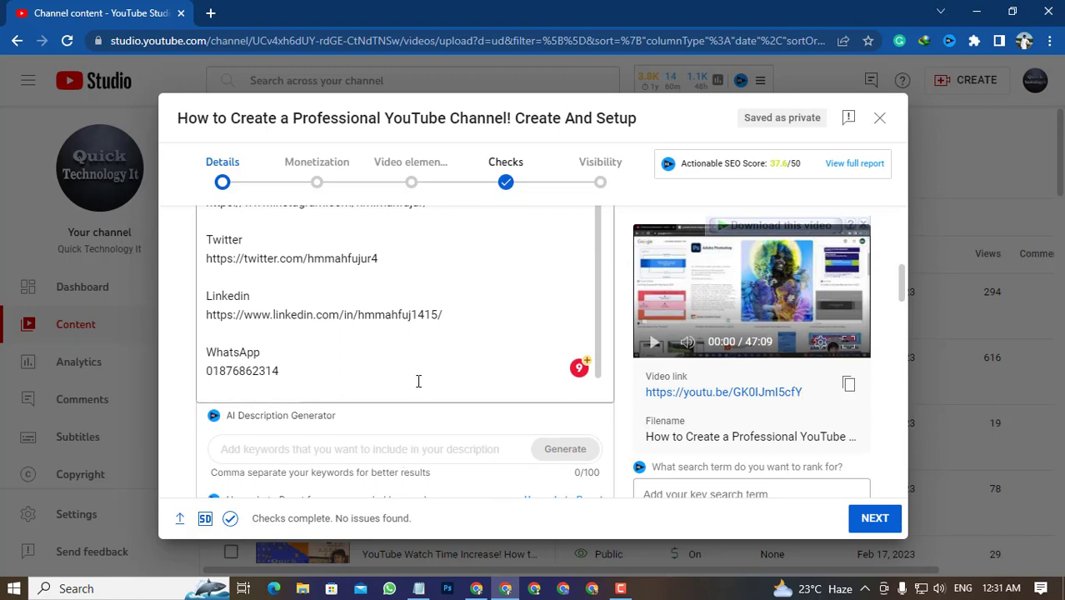
scroll(467, 420, down, 1)
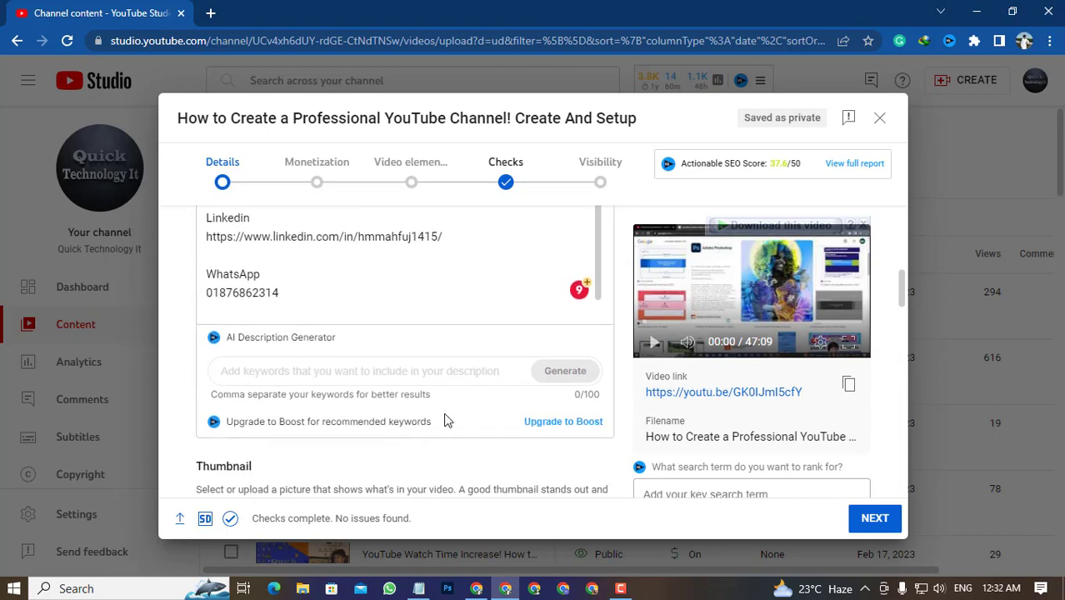
scroll(295, 373, down, 2)
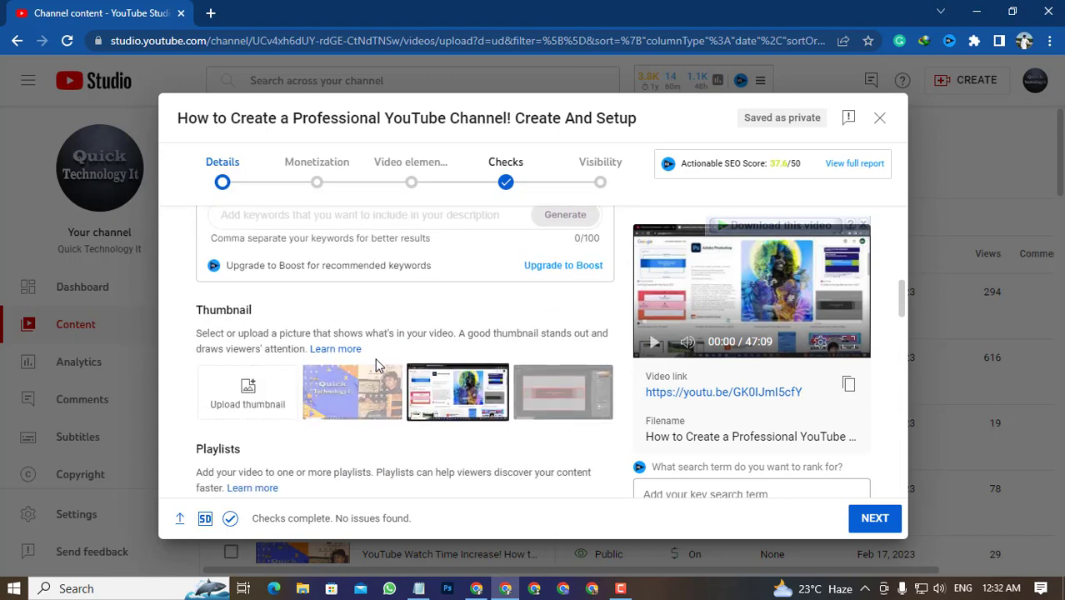
scroll(446, 337, up, 5)
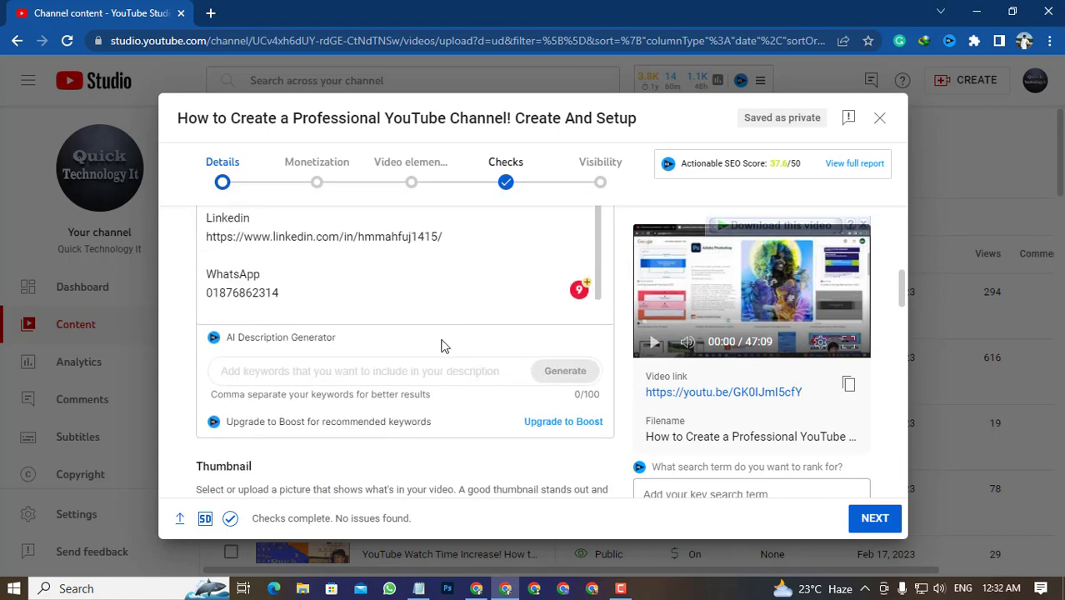
scroll(332, 310, up, 10)
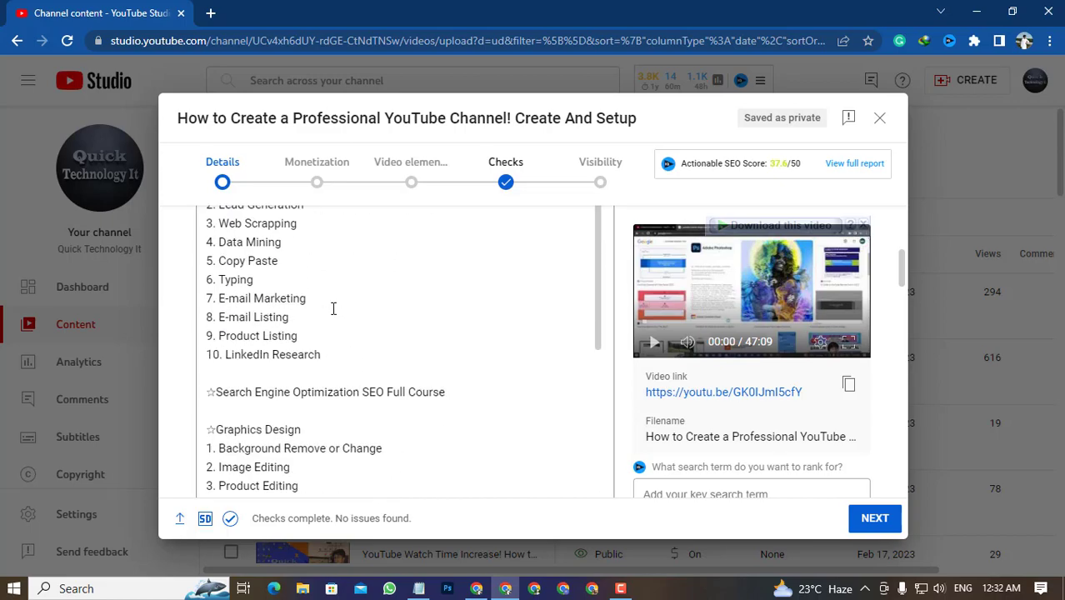
scroll(333, 308, up, 6)
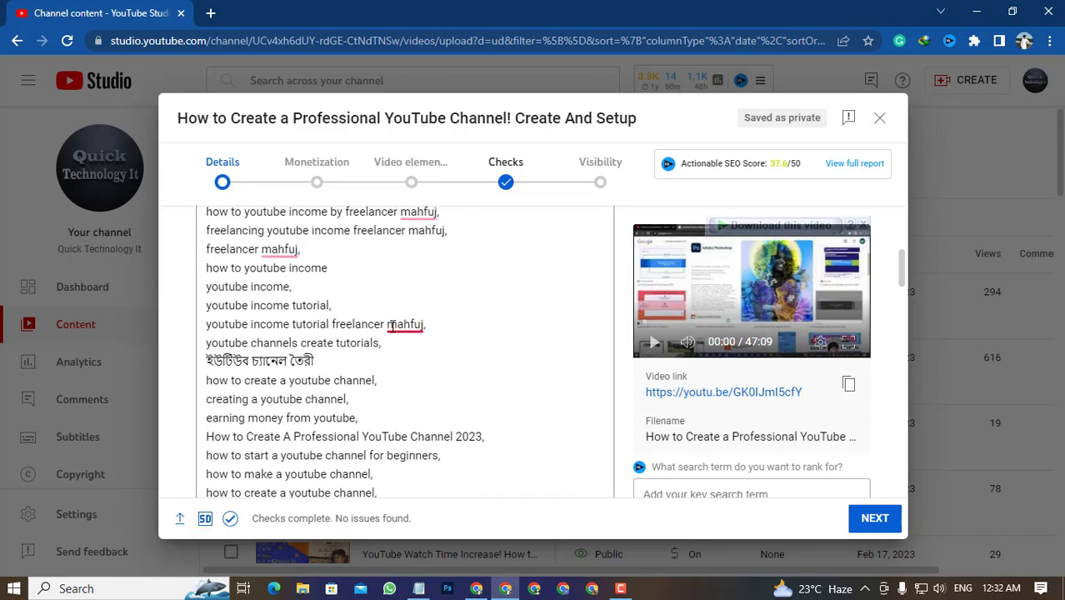
scroll(415, 324, down, 15)
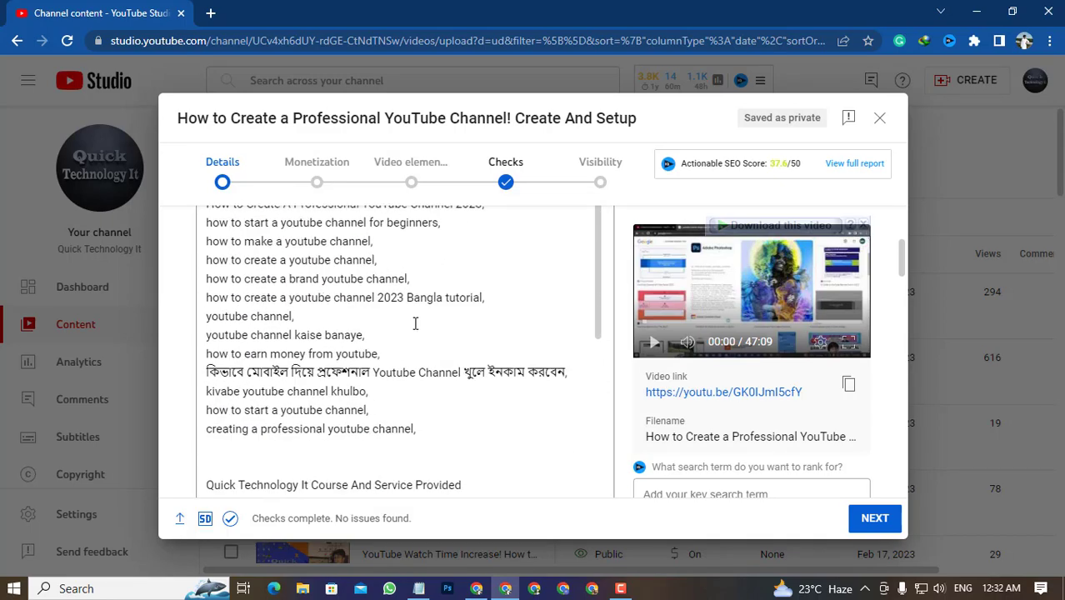
scroll(477, 344, down, 5)
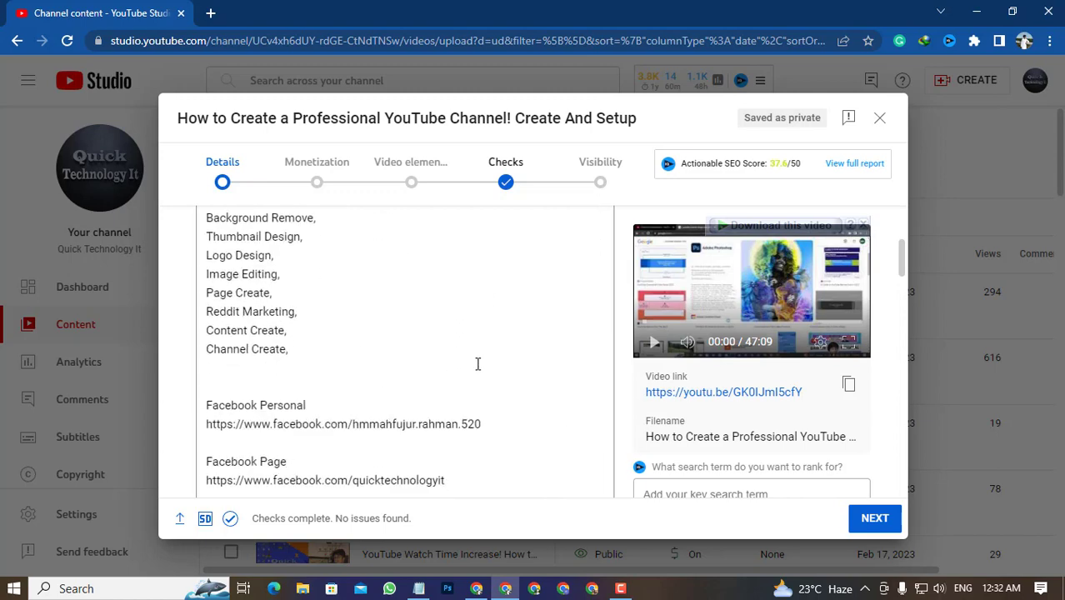
scroll(399, 302, up, 2)
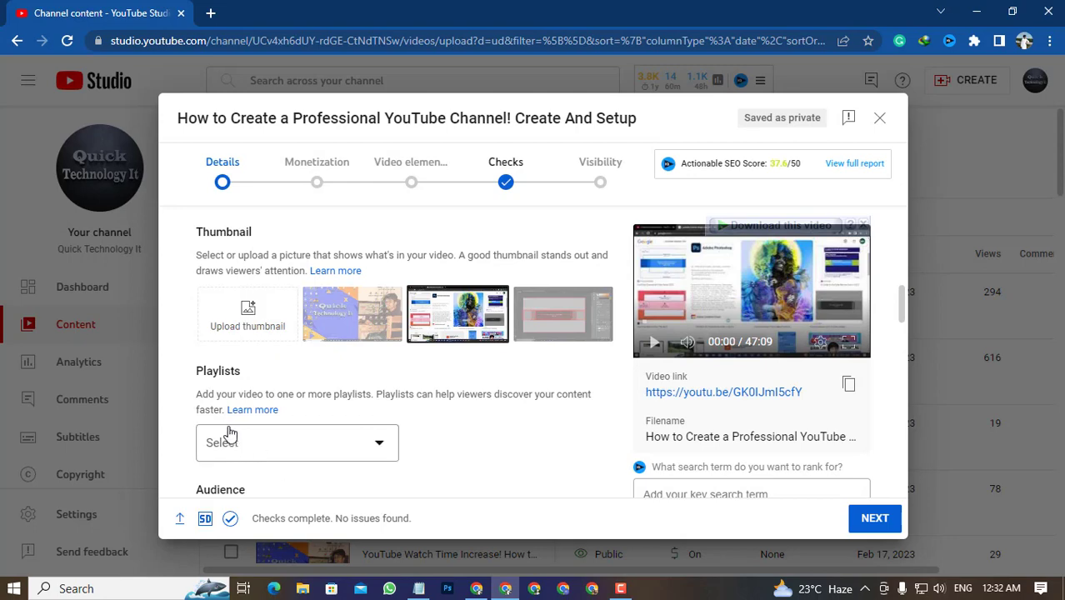
scroll(277, 354, up, 3)
scroll(297, 332, down, 3)
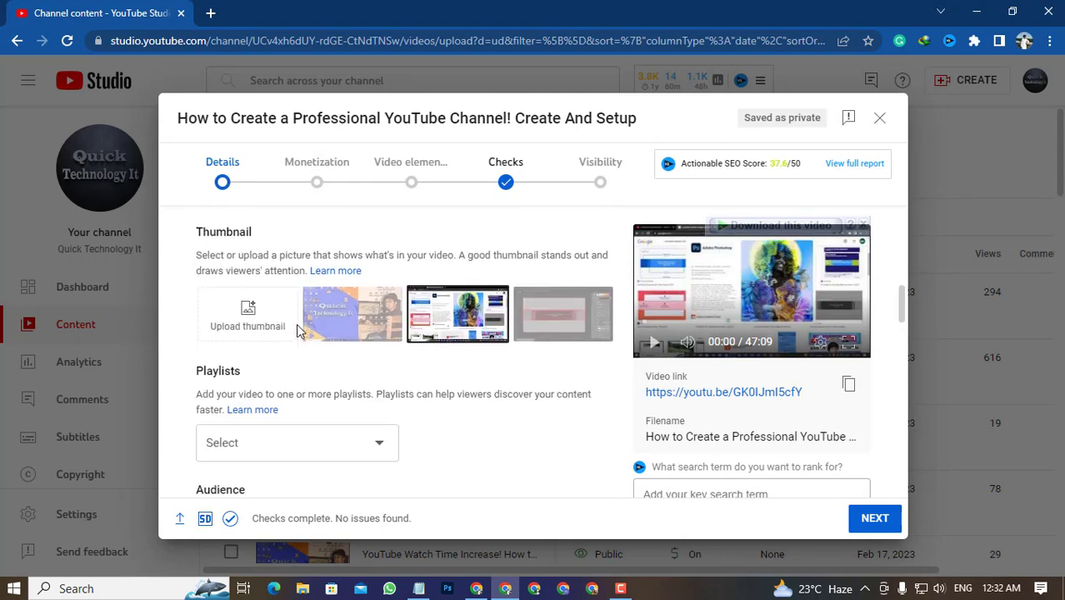
scroll(275, 429, down, 2)
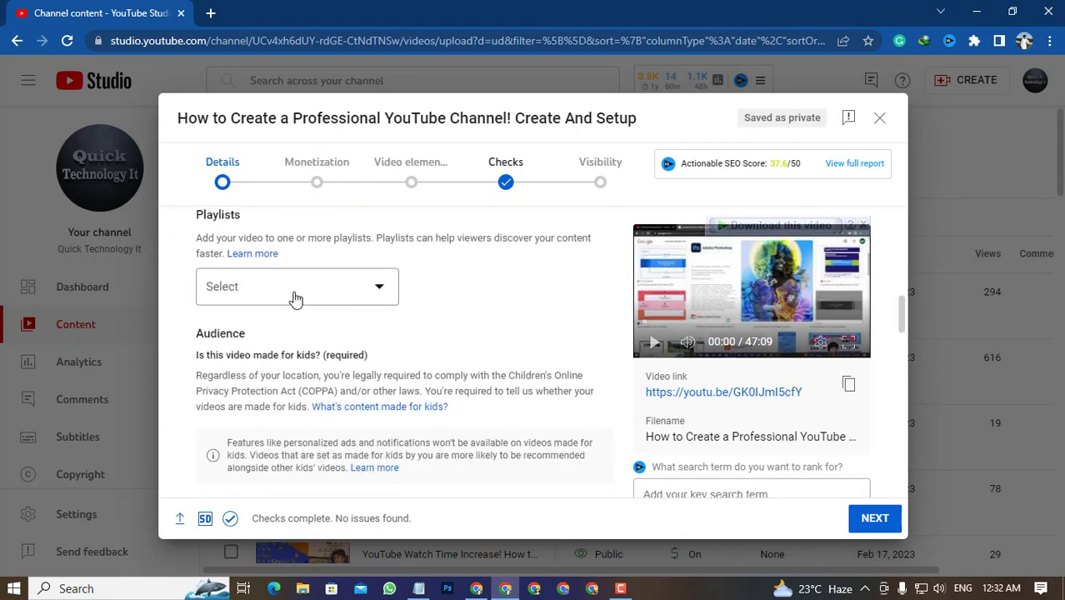
Step: Add the suggested hashtag #youtube at the end of the description, after a blank line below the WhatsApp contact
scroll(294, 309, up, 3)
scroll(287, 315, up, 3)
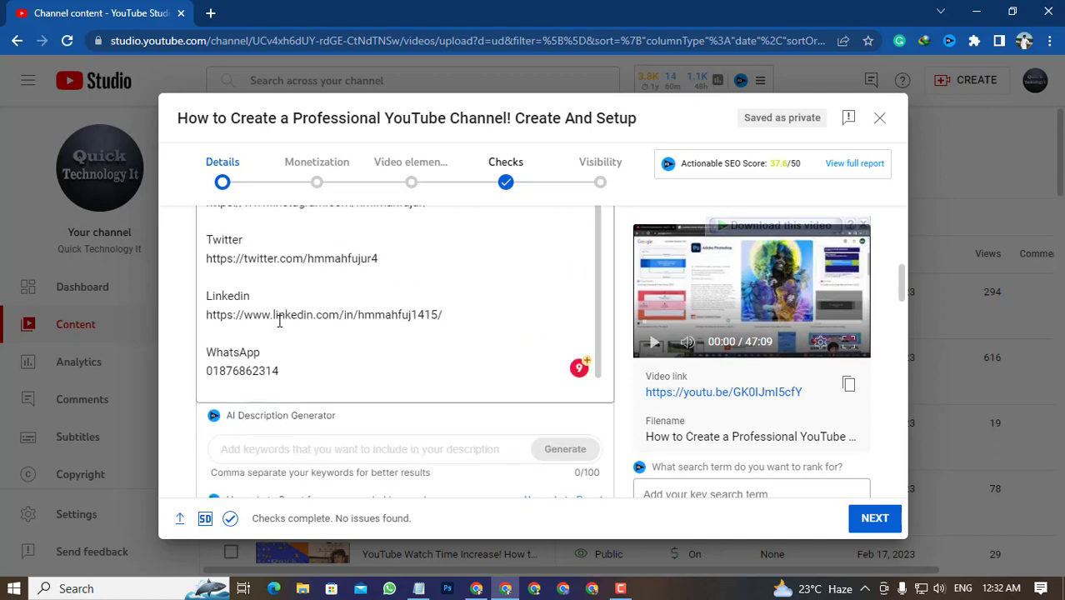
click(306, 368)
key(Return)
key(Return)
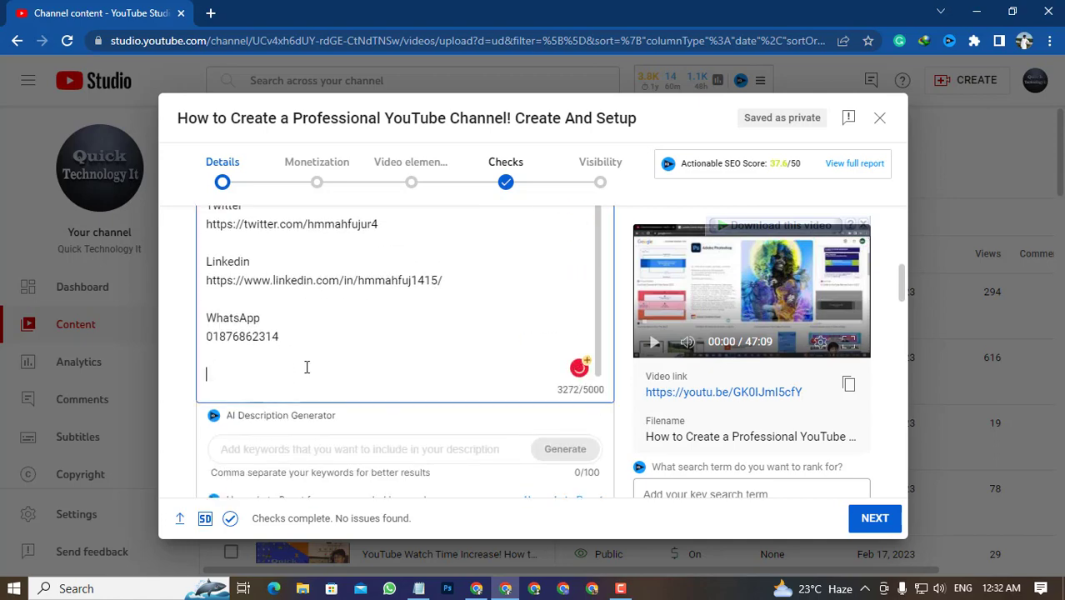
text(#)
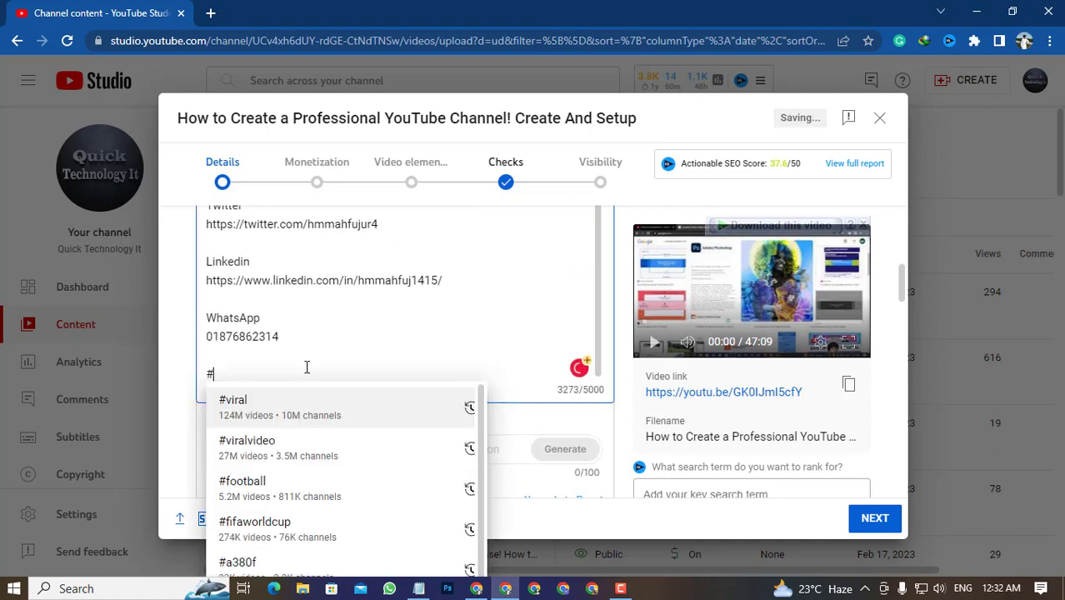
text(you)
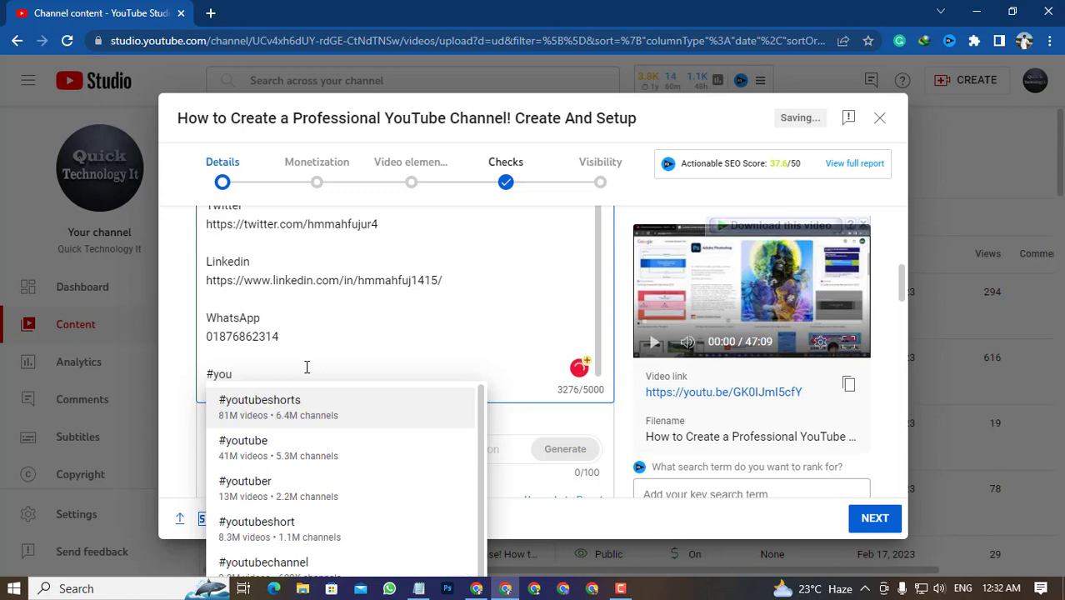
click(302, 449)
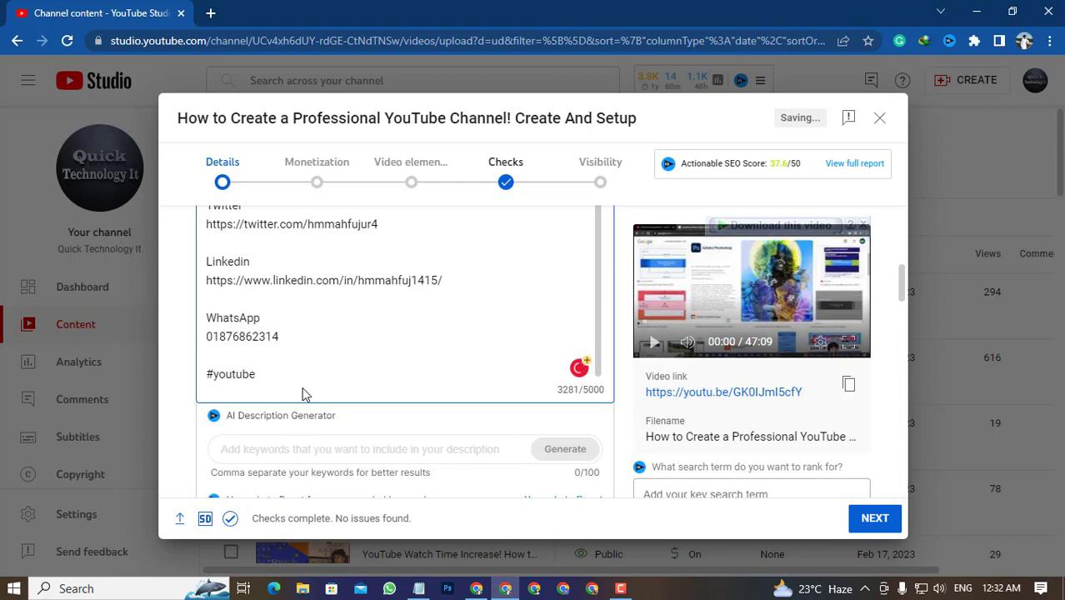
Step: Add the suggested hashtag #youtubechannel after #youtube at the end of the description
text(#youtube)
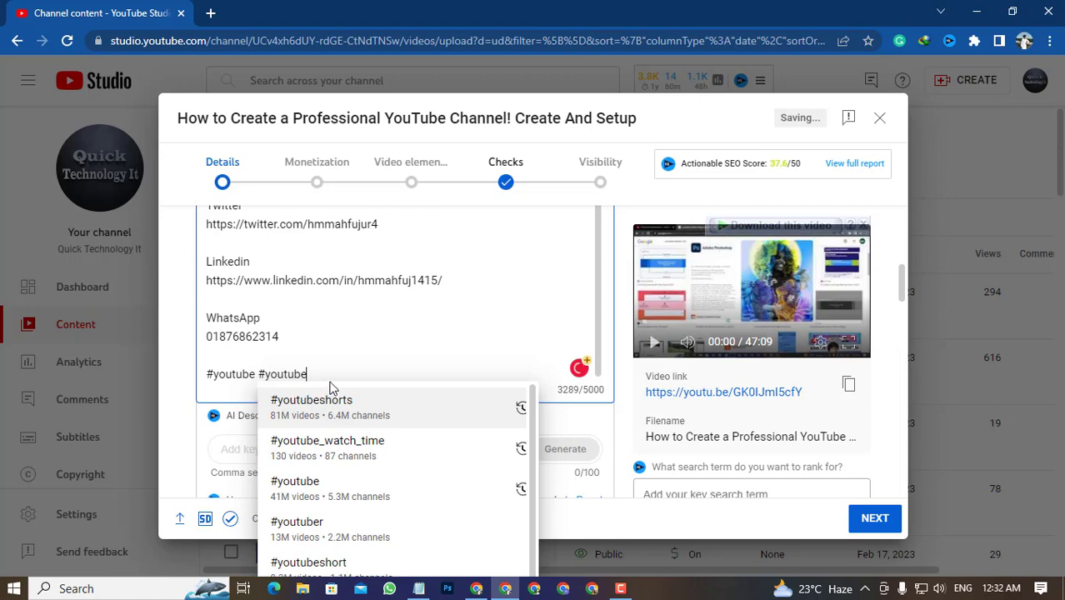
text(ch)
click(348, 407)
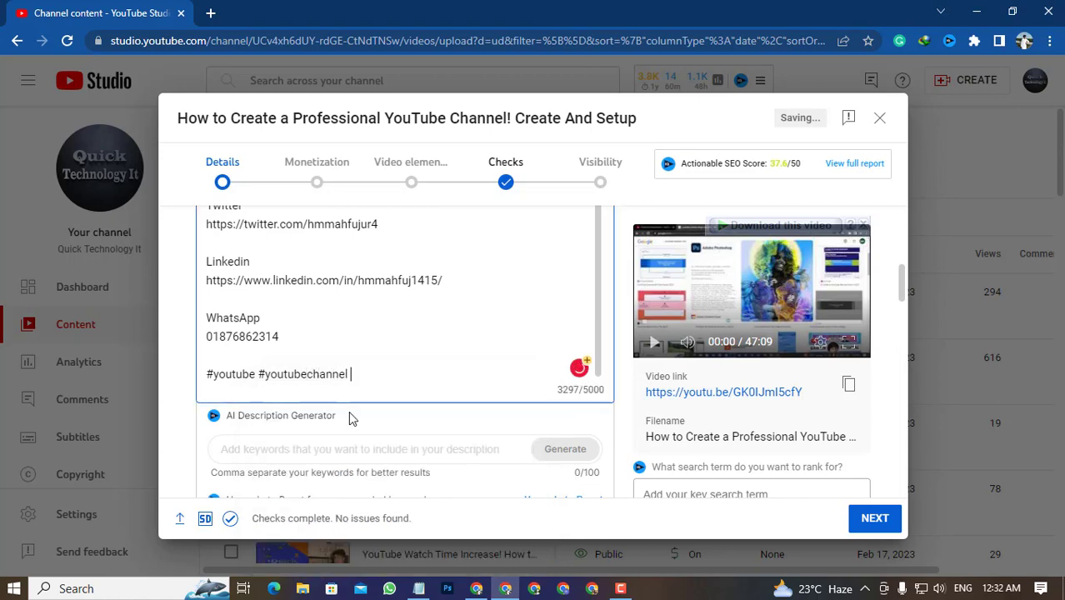
Step: Add the suggested hashtag #channelcreate after #youtubechannel in the description's closing hashtag line
text(#)
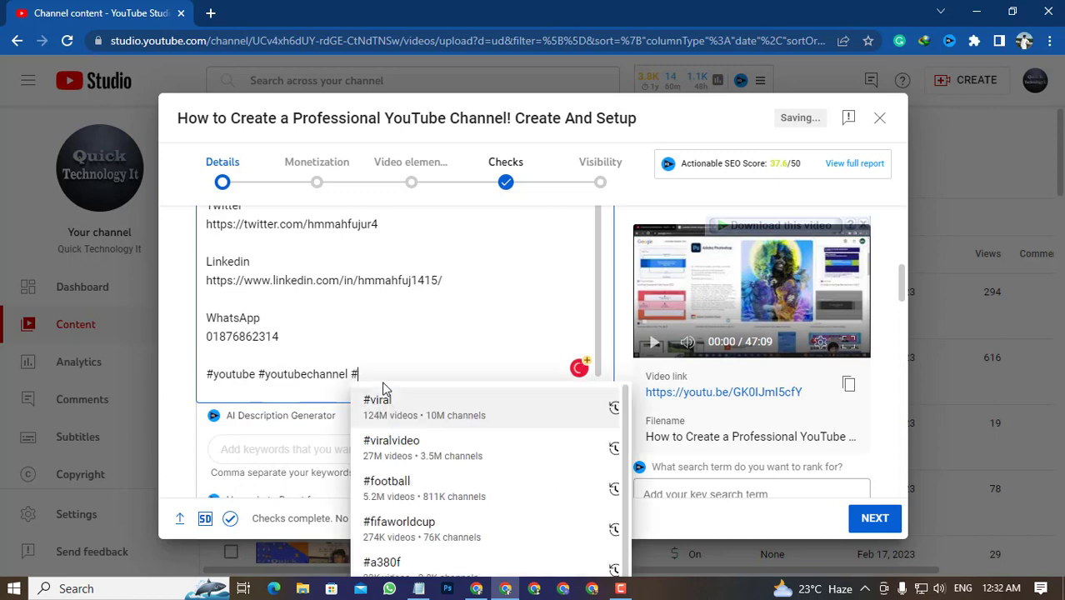
text(Ch)
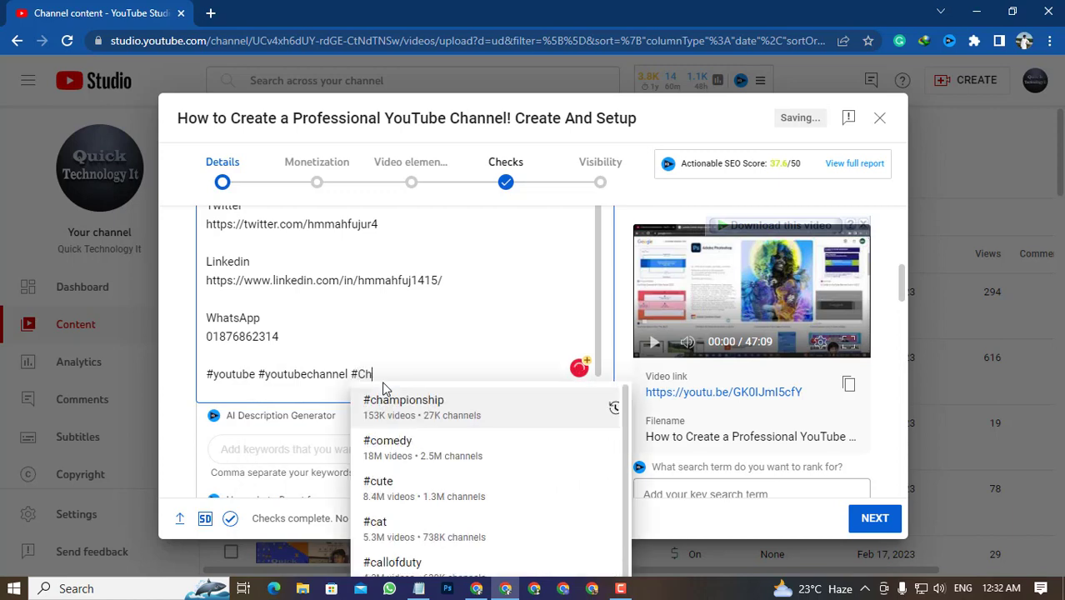
text(ab)
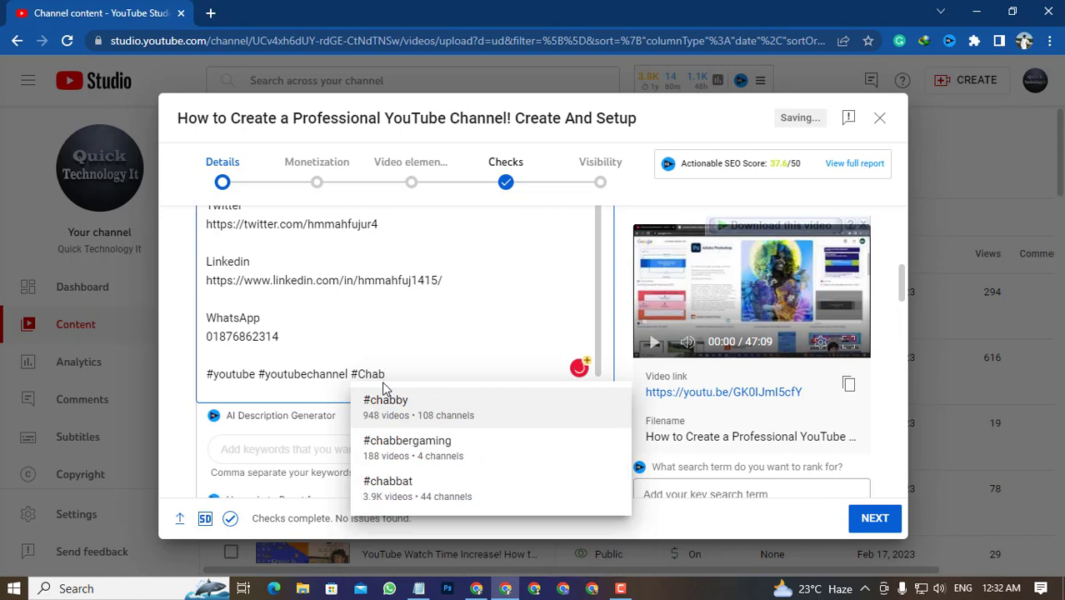
key(BackSpace)
text(nnel)
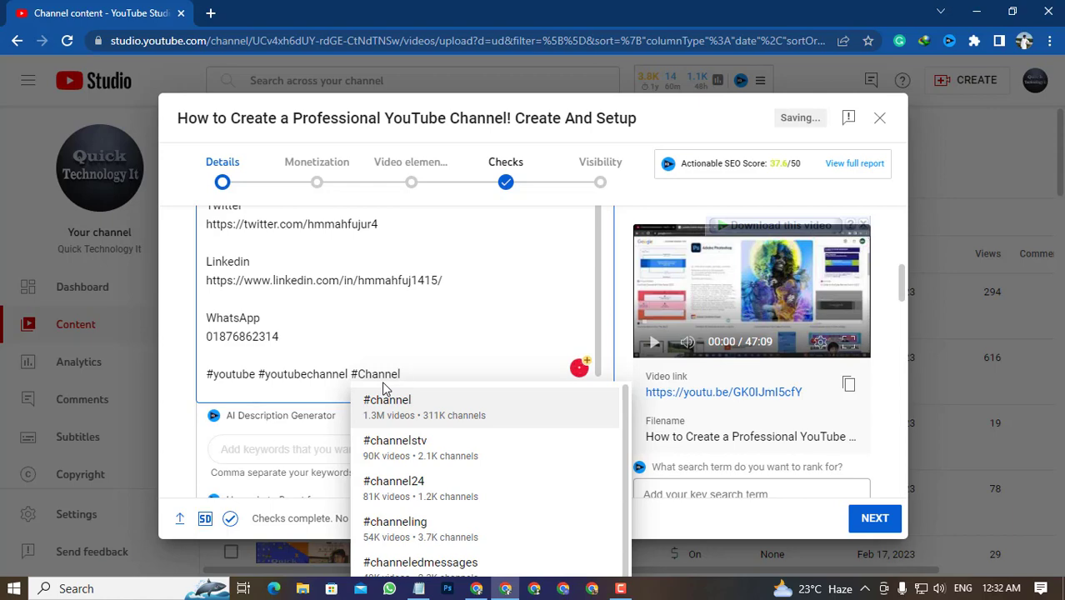
text(cr)
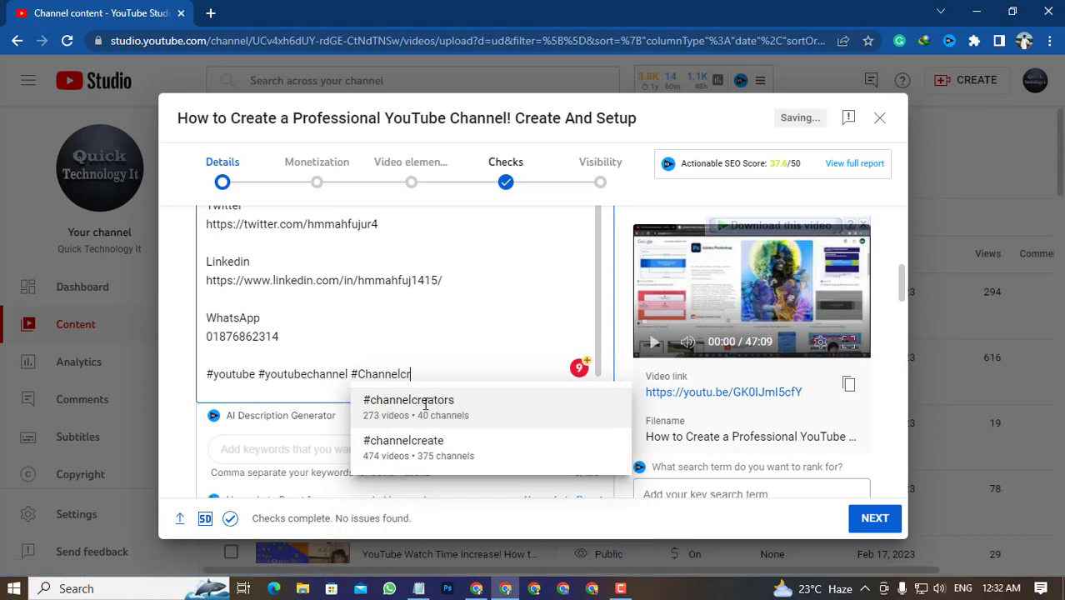
click(418, 441)
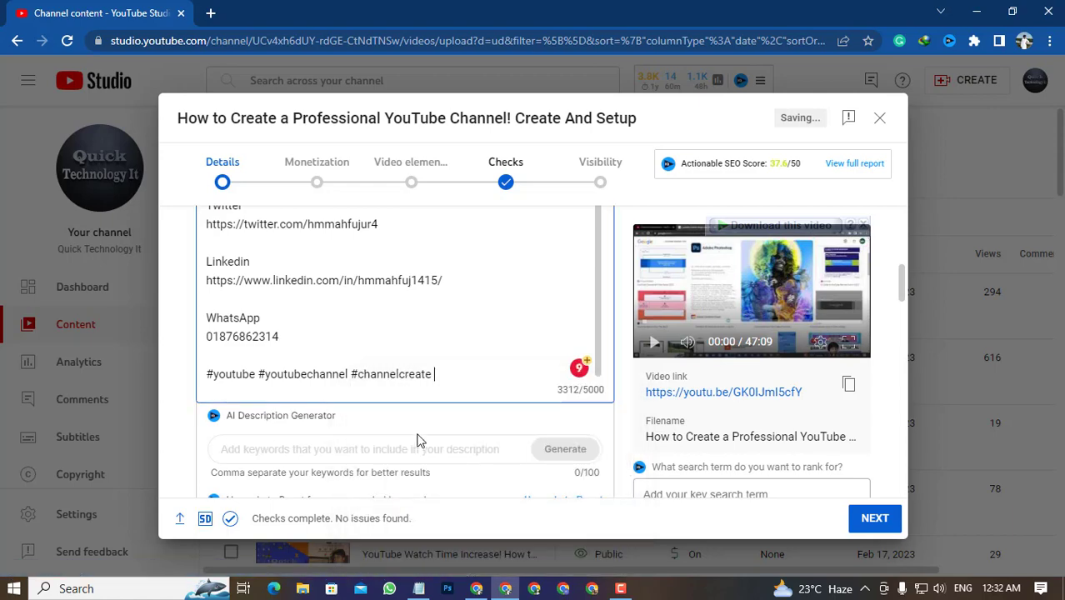
Step: Add the suggested hashtag #youtubevideo as the last hashtag of the description
text(#)
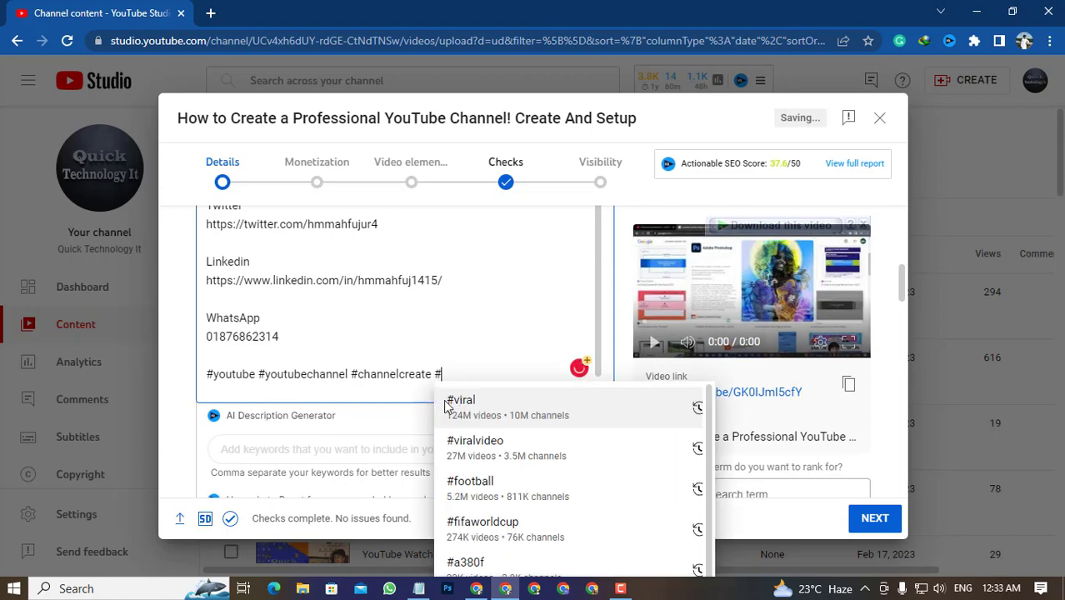
text(youtub)
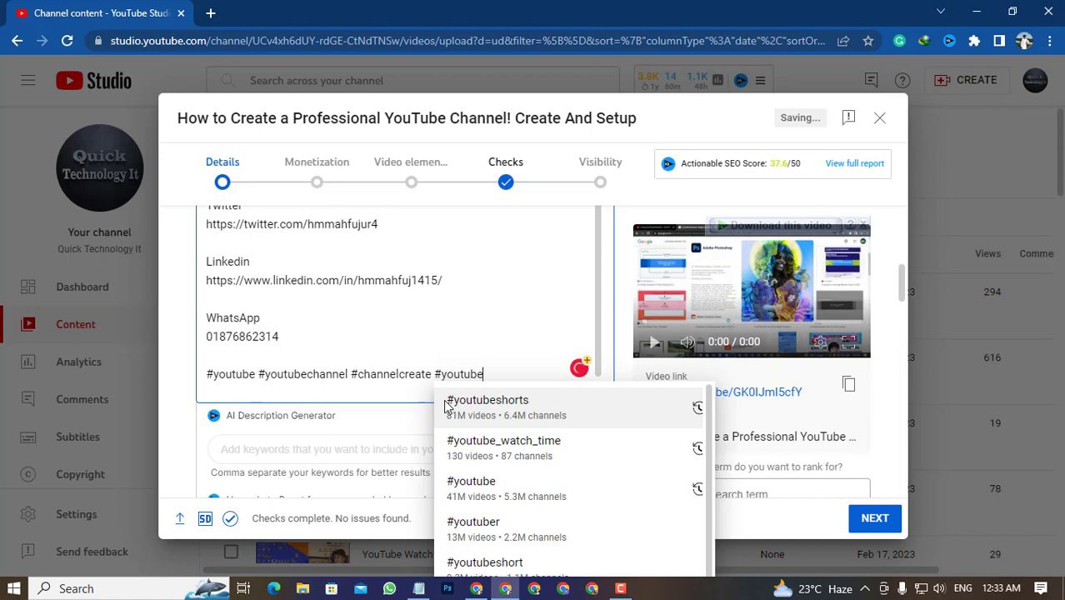
text(e)
scroll(487, 445, down, 3)
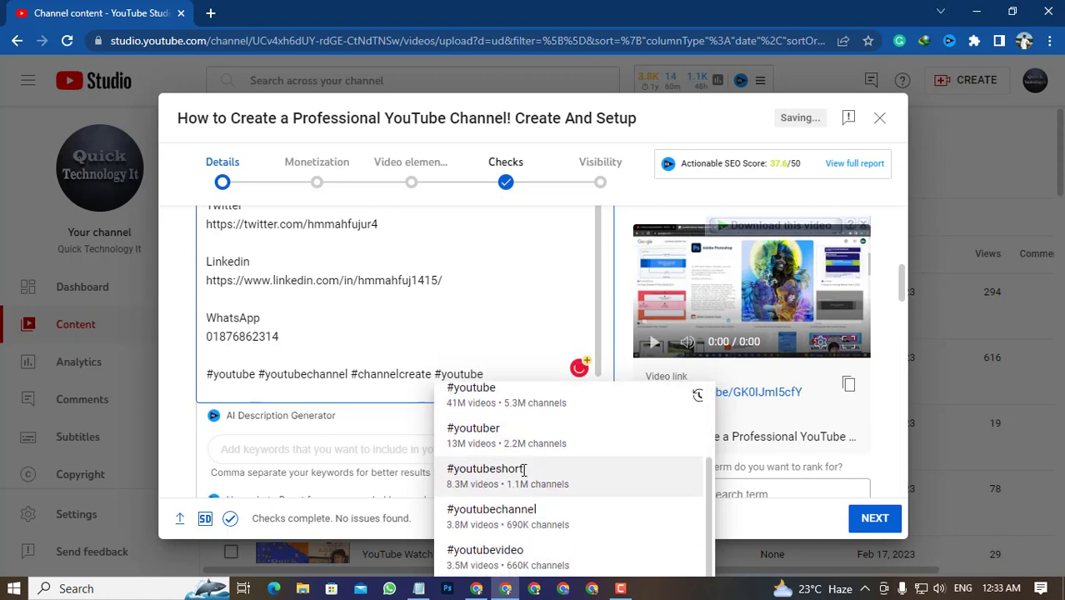
click(498, 553)
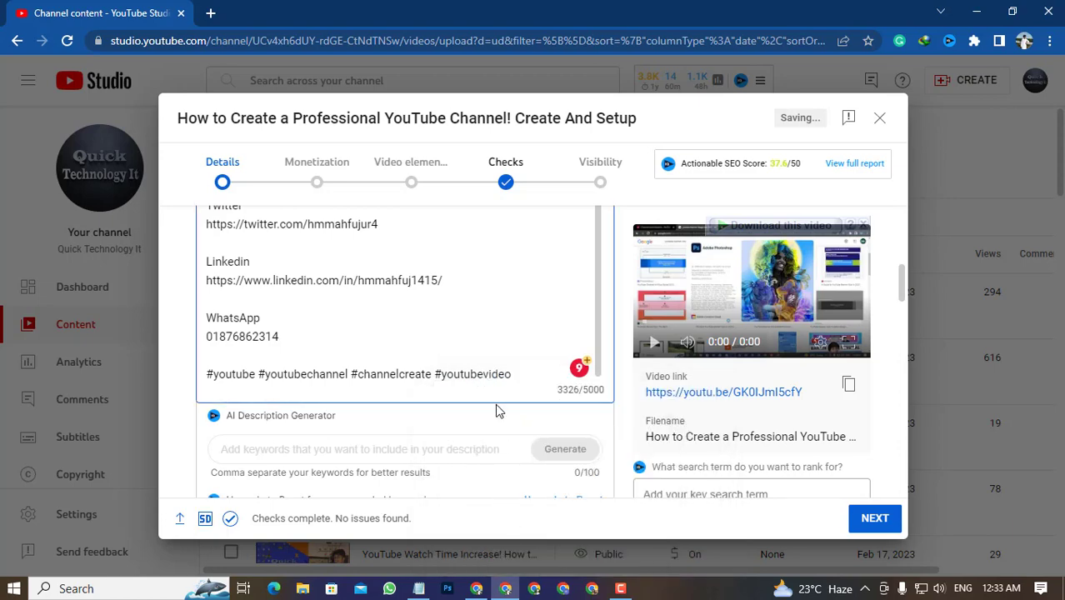
Step: Upload the image "How to Cteate a Professional YouTube Channel" from the YouTube Thummanil folder on the Marketplace Document drive as the video's thumbnail
scroll(491, 389, down, 2)
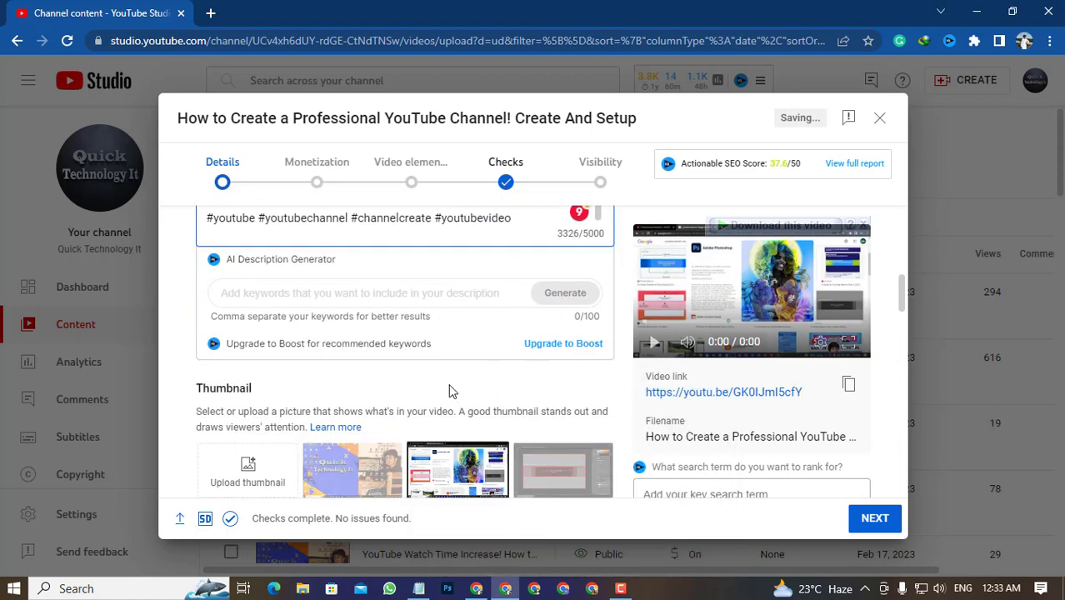
scroll(448, 391, down, 1)
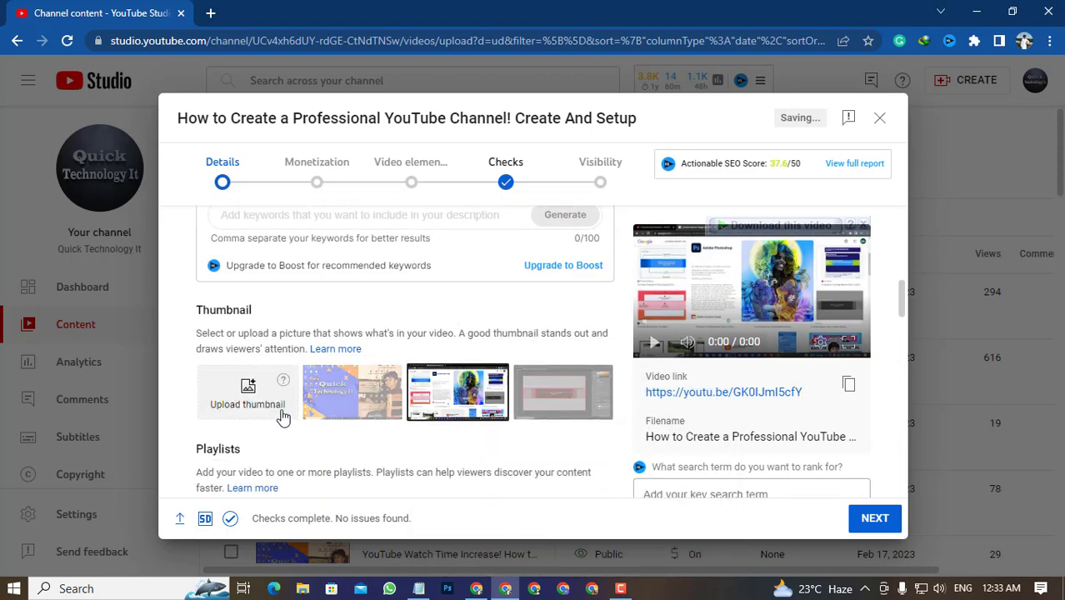
scroll(366, 377, up, 3)
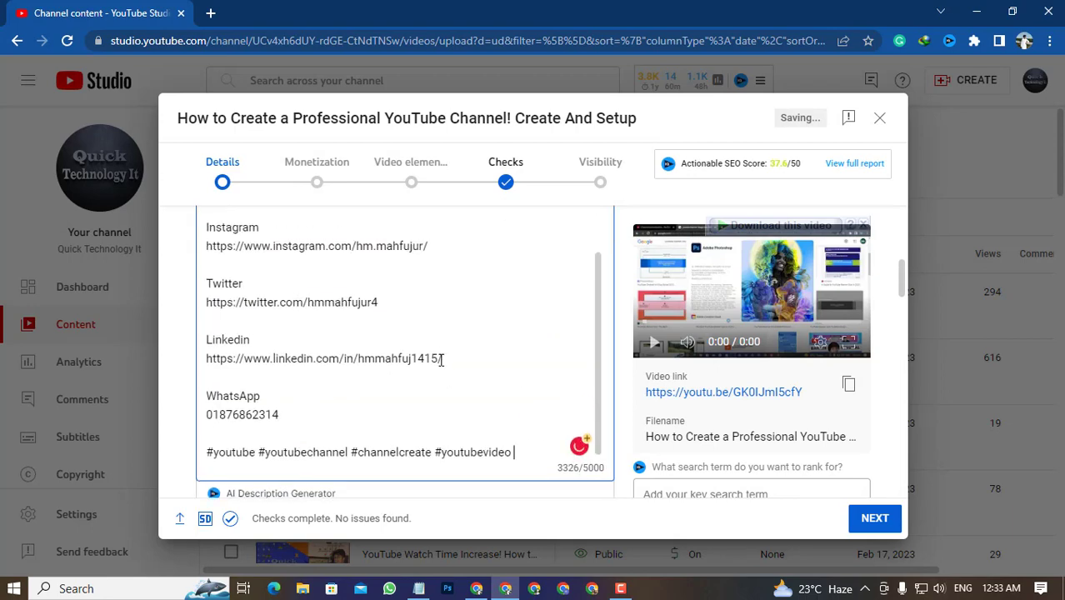
scroll(435, 362, down, 3)
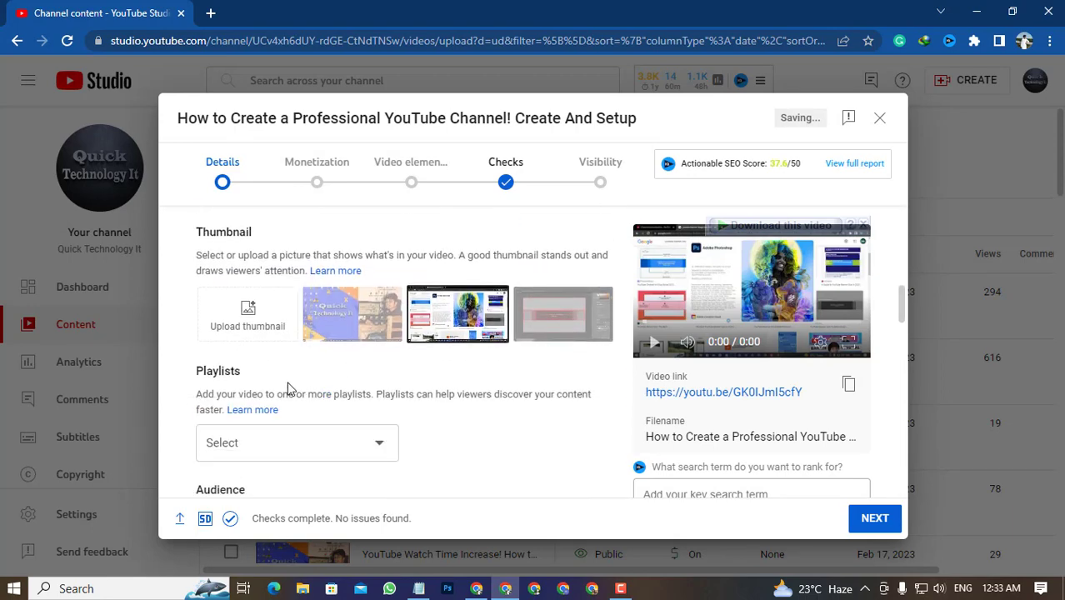
click(252, 315)
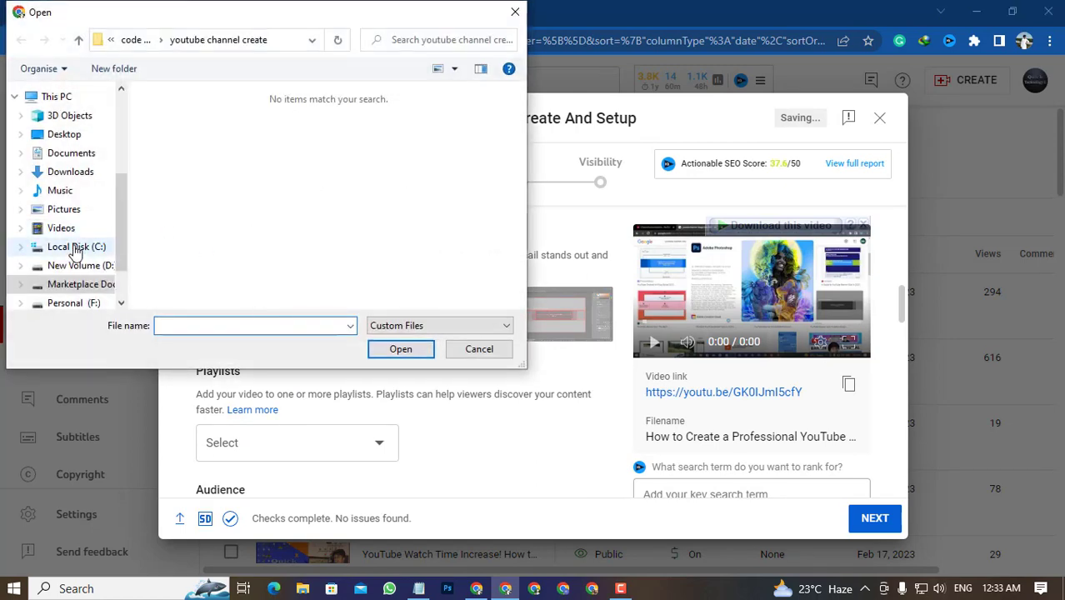
click(79, 284)
scroll(292, 222, down, 5)
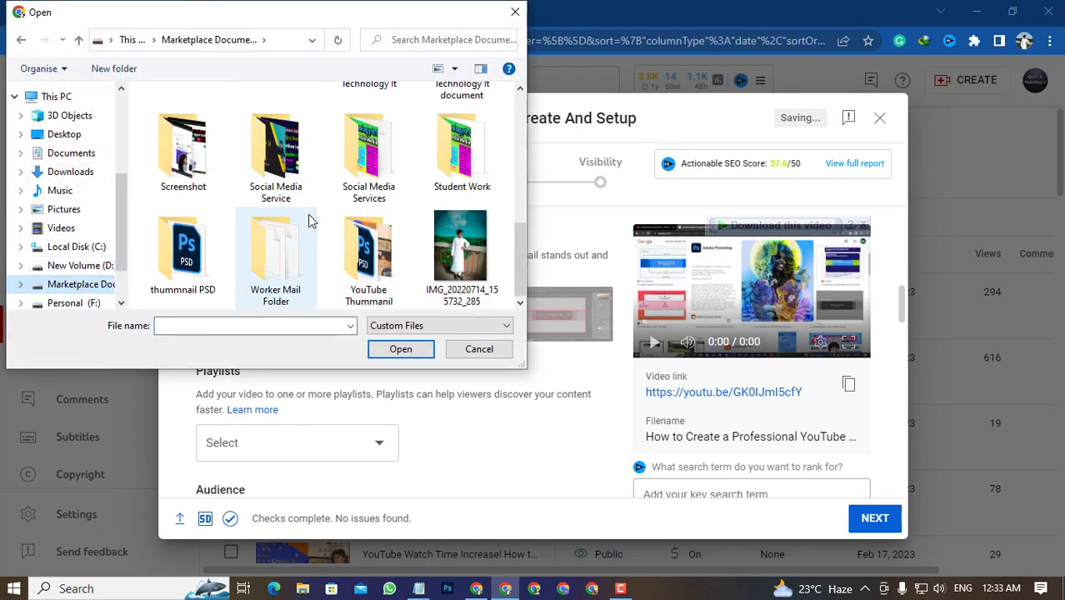
double_click(207, 288)
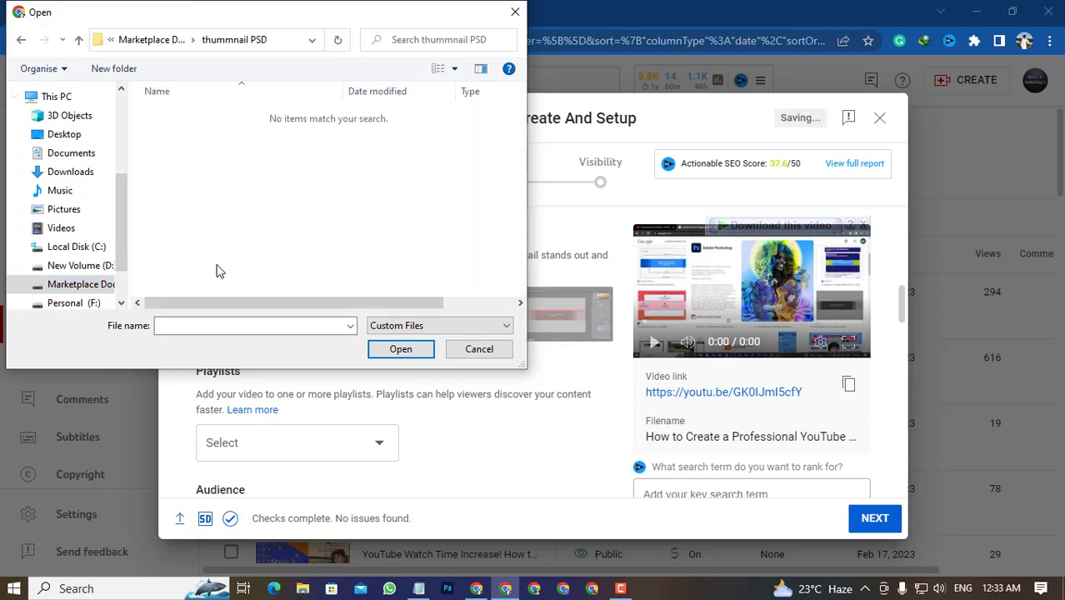
click(81, 284)
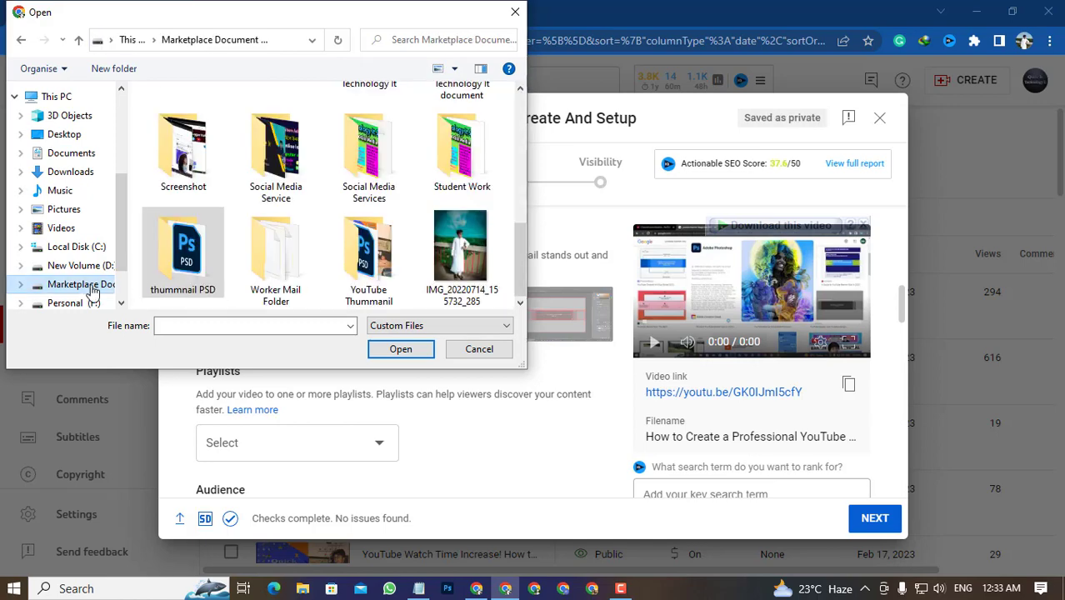
double_click(369, 252)
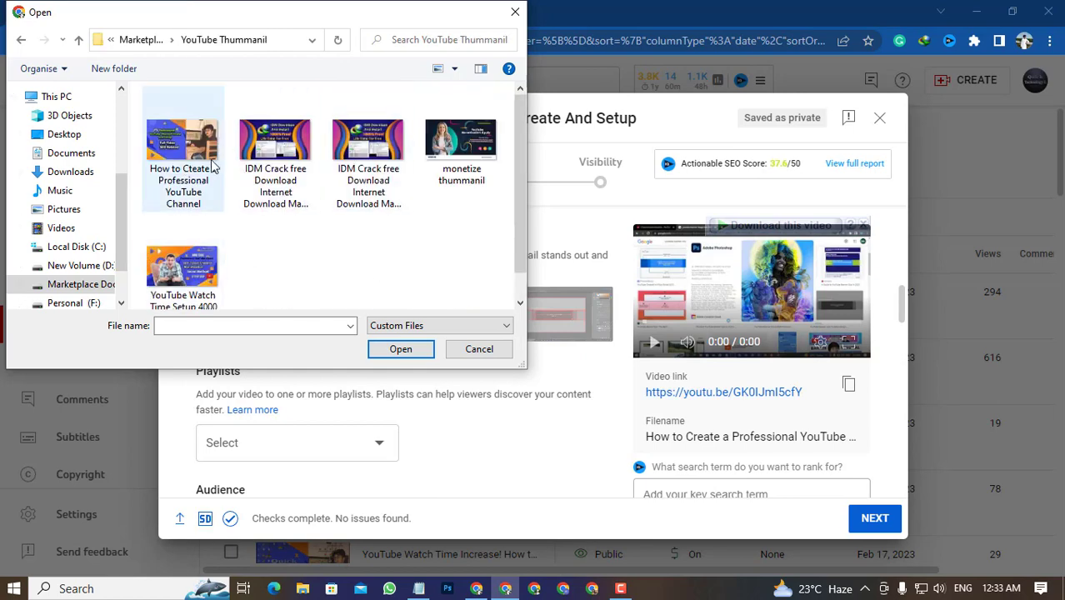
click(176, 184)
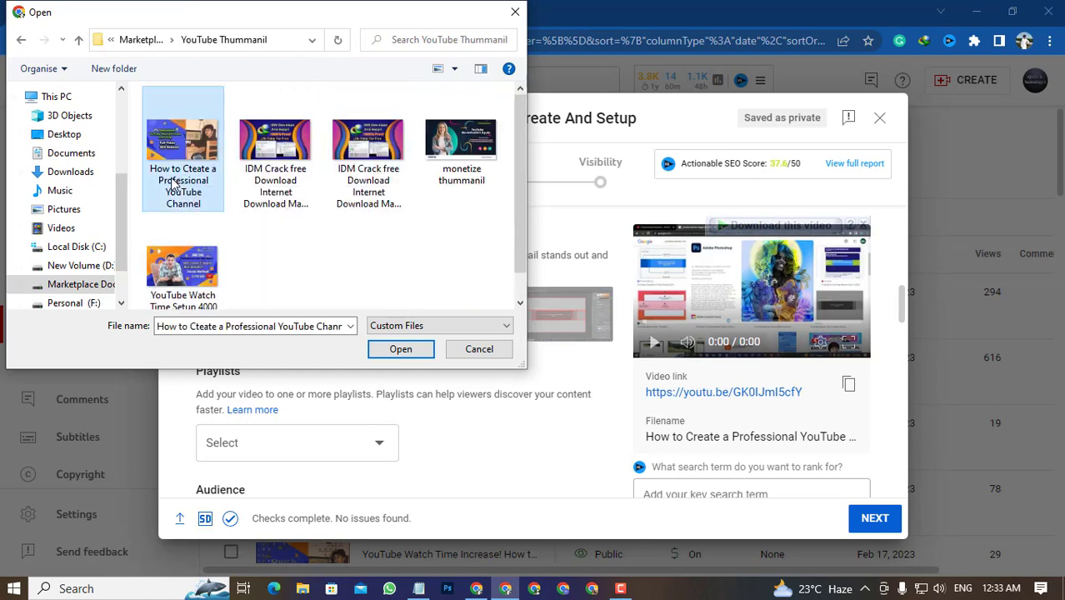
click(397, 350)
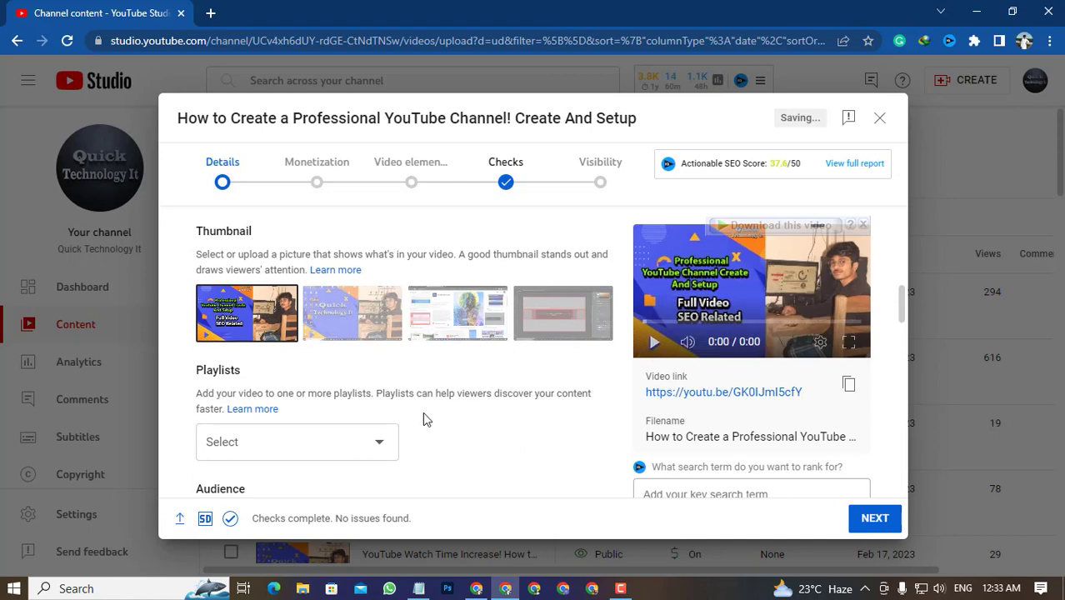
Step: Add the video to the playlist "YouTube Matketing Full Course"
scroll(423, 418, down, 2)
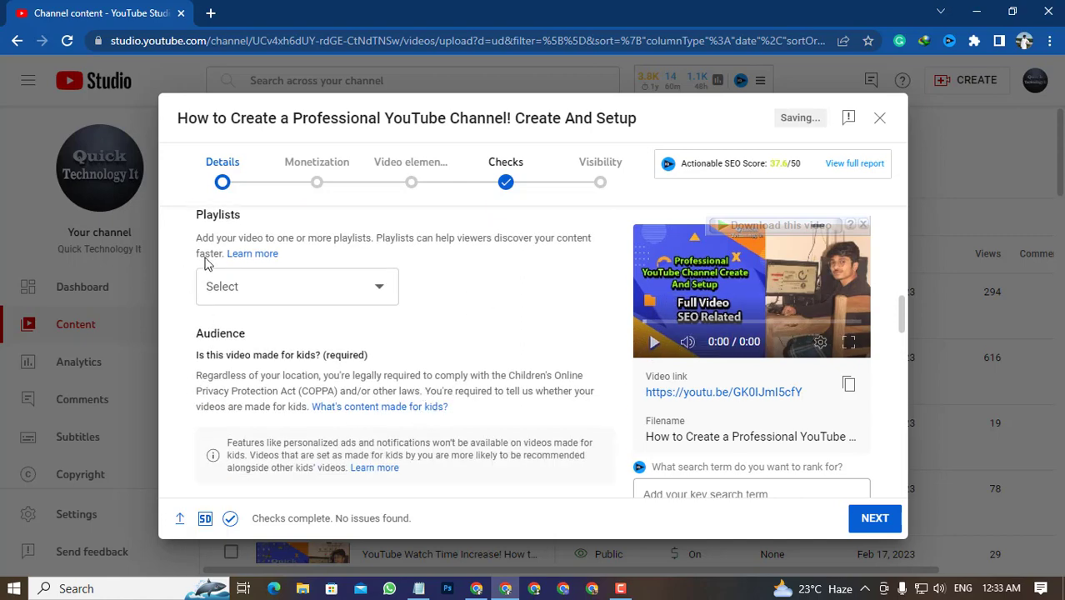
click(355, 286)
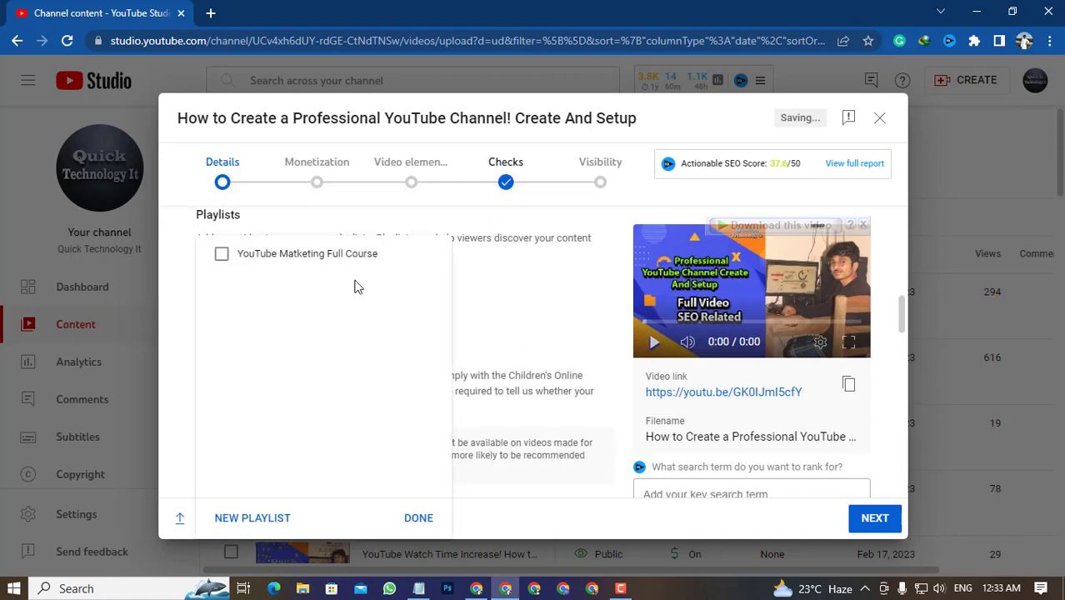
click(219, 254)
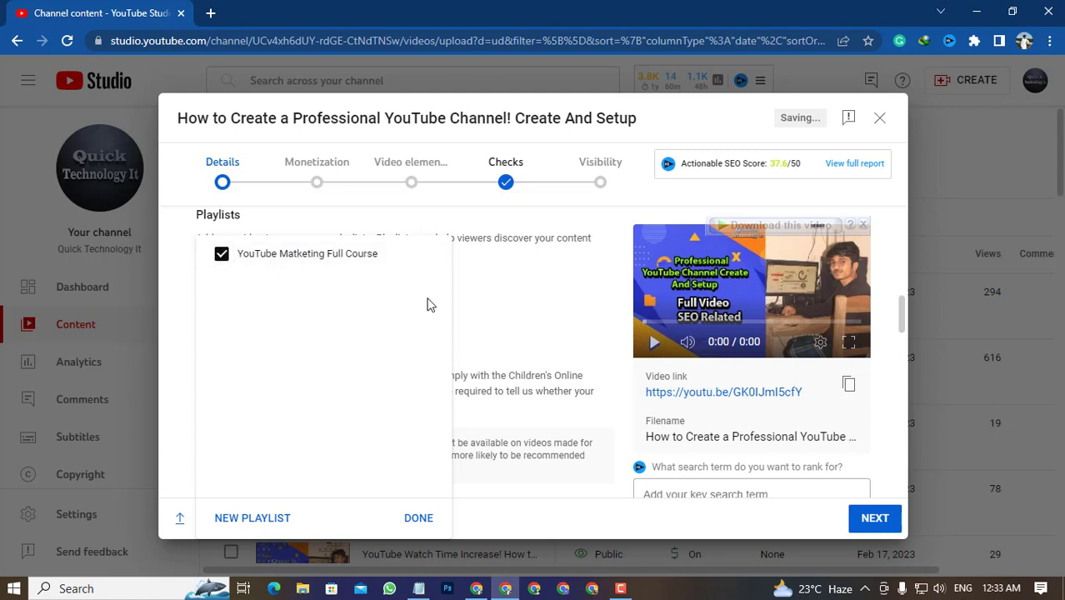
click(421, 518)
Step: Set the video's audience to "No, it's not made for kids"
scroll(335, 393, down, 3)
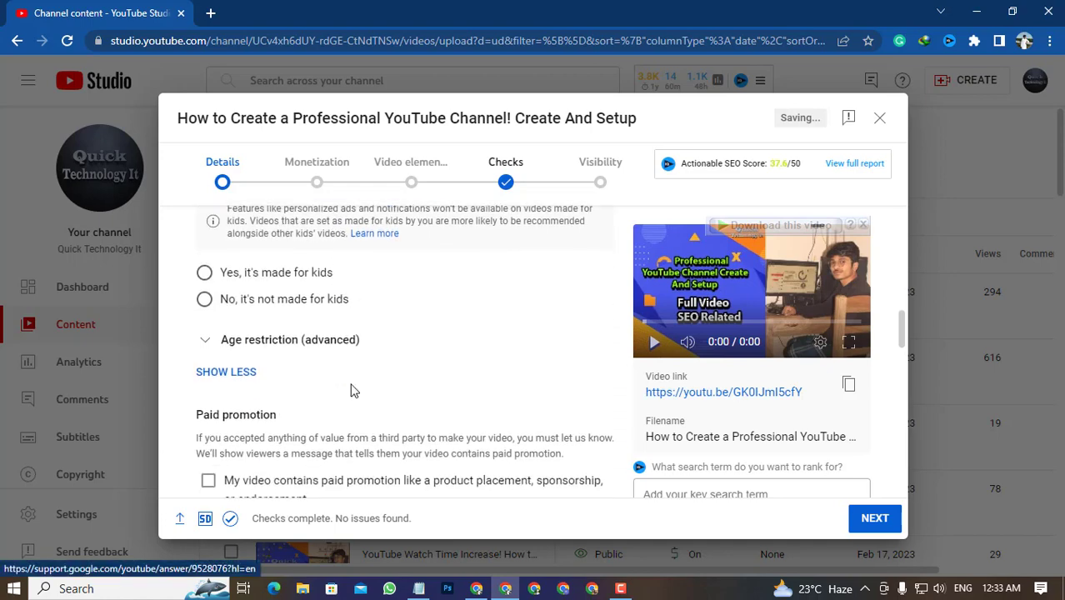
scroll(261, 288, up, 1)
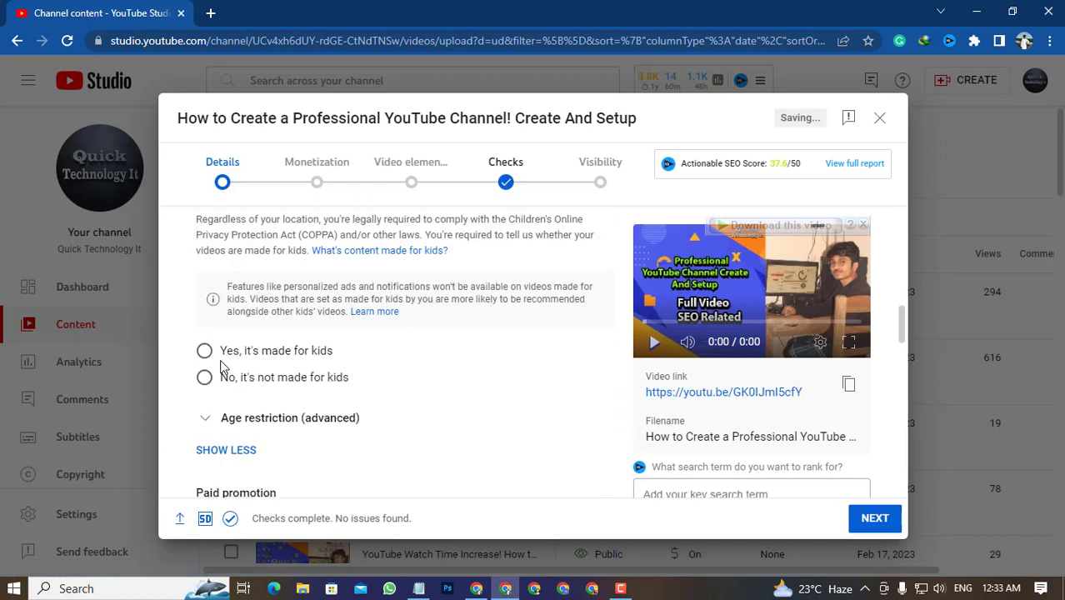
scroll(303, 365, up, 2)
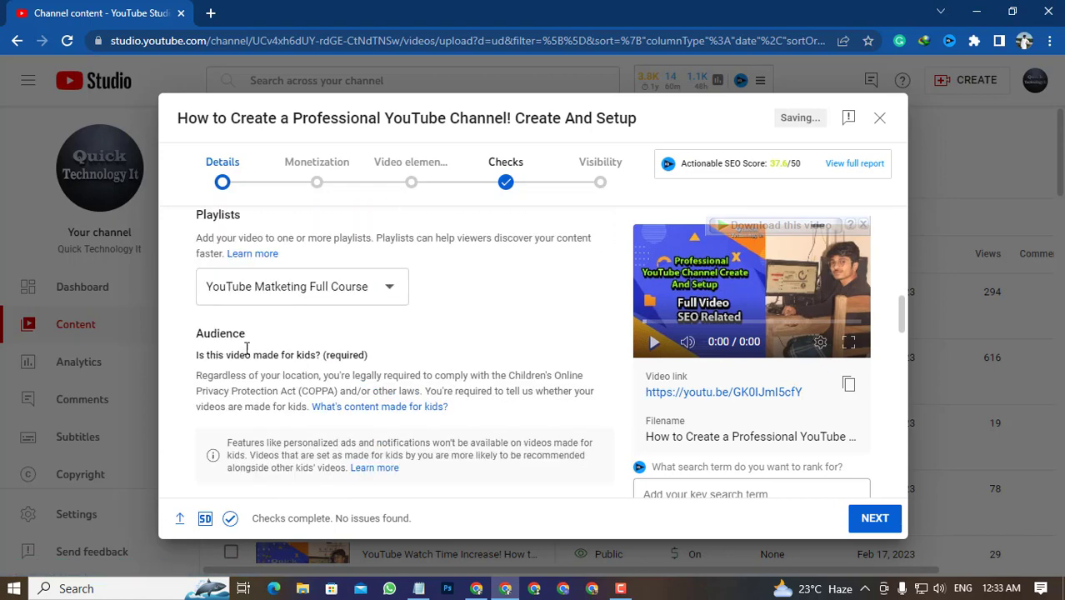
scroll(247, 348, down, 2)
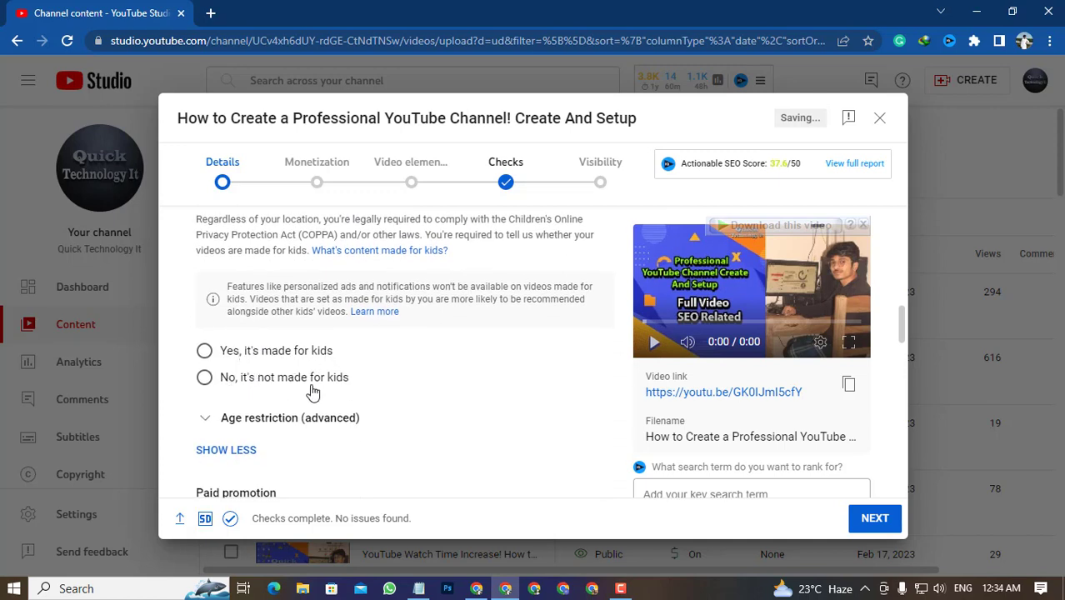
click(205, 377)
Step: Examine the paid promotion, automatic chapters and featured places settings, along with the video's tags and the recommended tags
scroll(366, 392, down, 2)
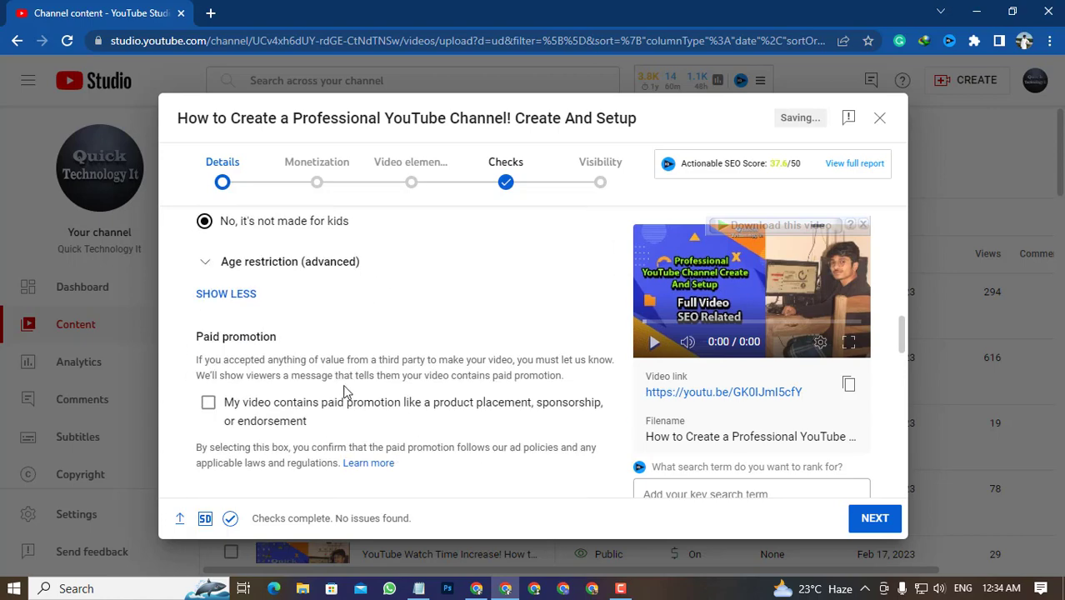
scroll(346, 391, down, 2)
scroll(350, 387, up, 1)
scroll(325, 371, down, 2)
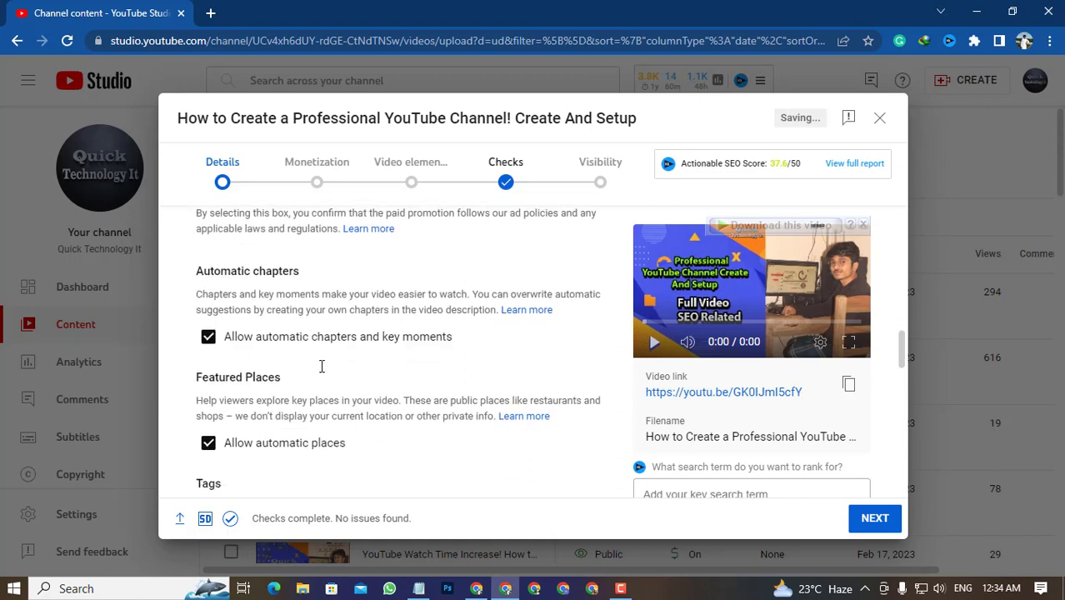
scroll(322, 367, down, 10)
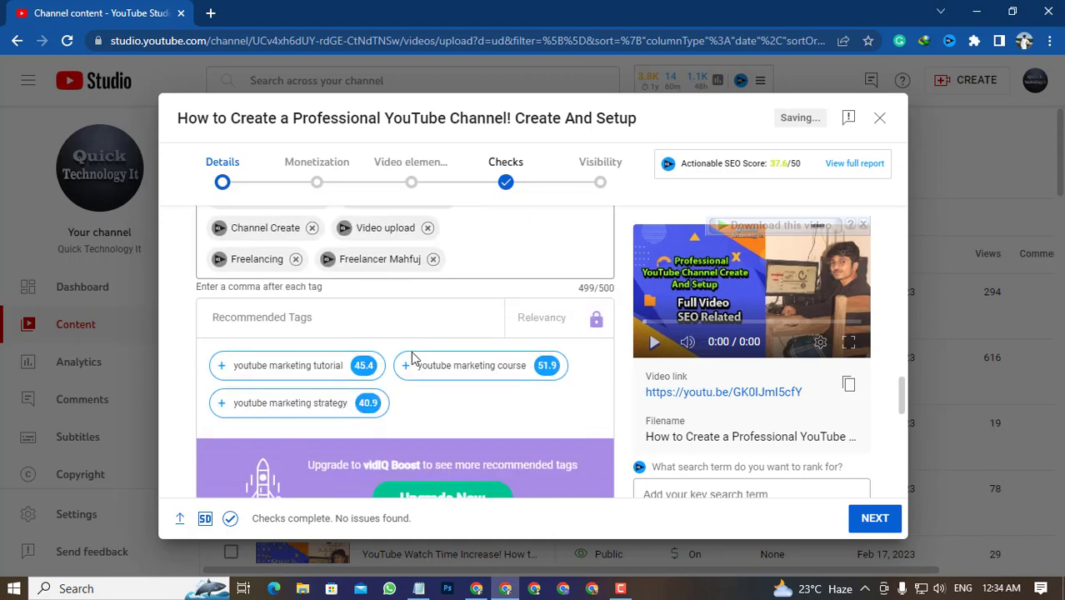
scroll(413, 357, up, 10)
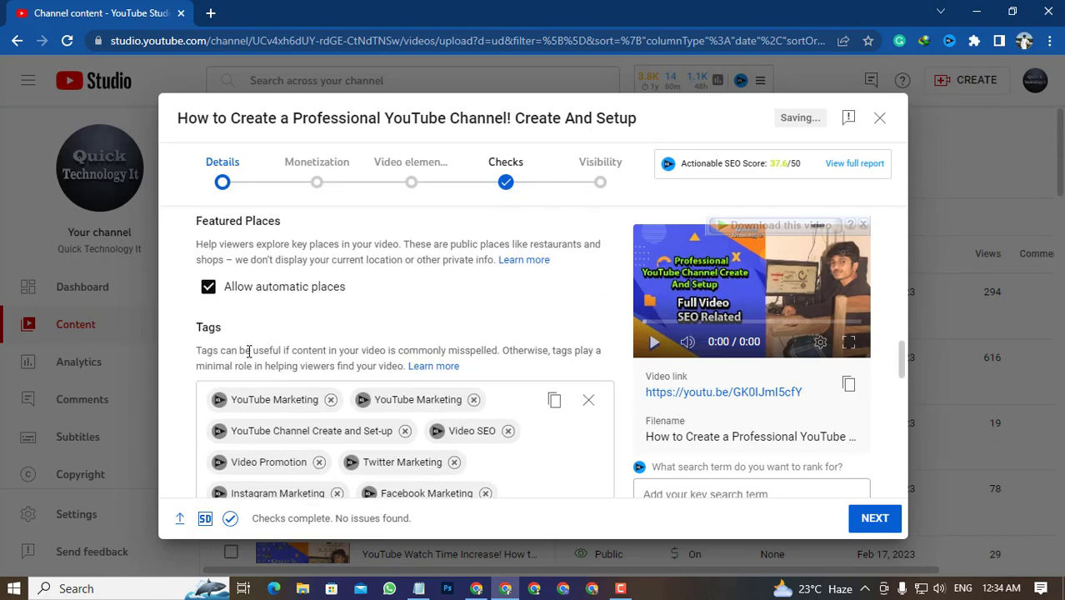
scroll(373, 399, down, 1)
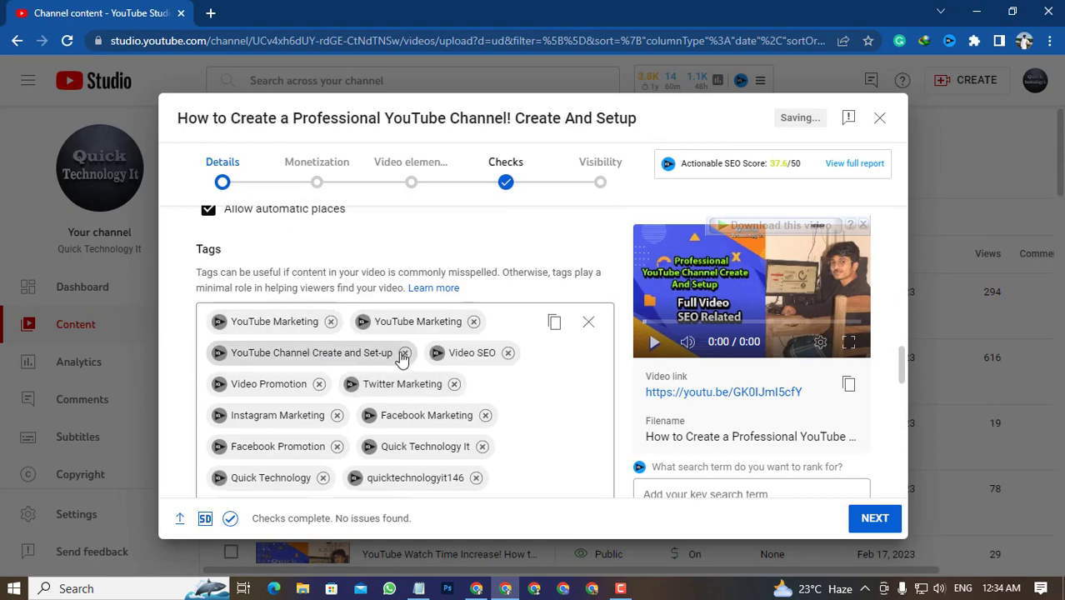
Step: Remove the tags Instagram Marketing, Facebook Marketing, Quick Technology It, Virtual Assistant and Lead Generation from the video
click(454, 384)
click(454, 385)
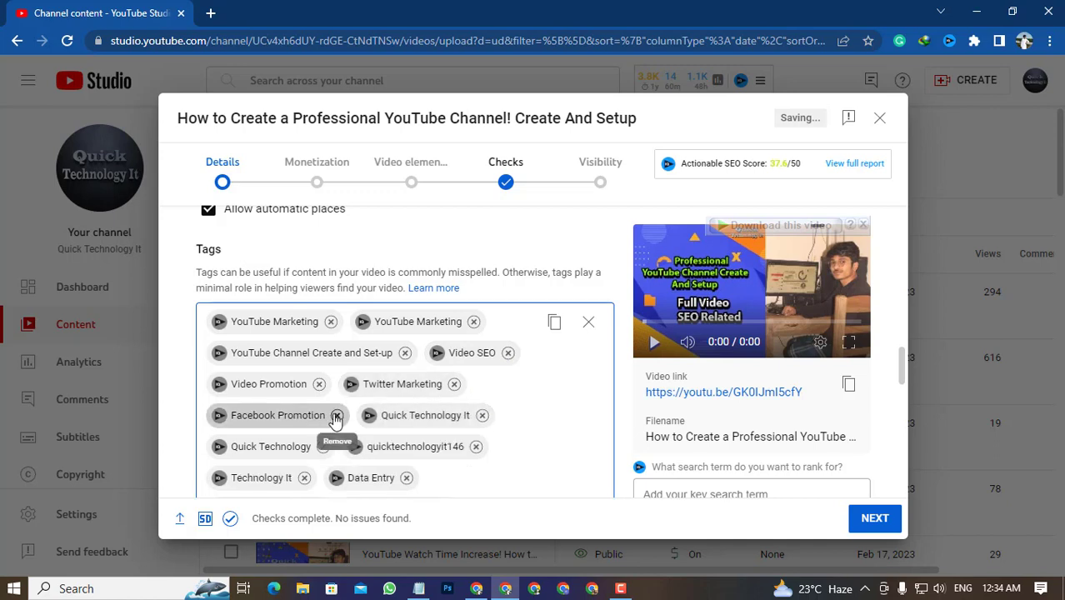
click(482, 415)
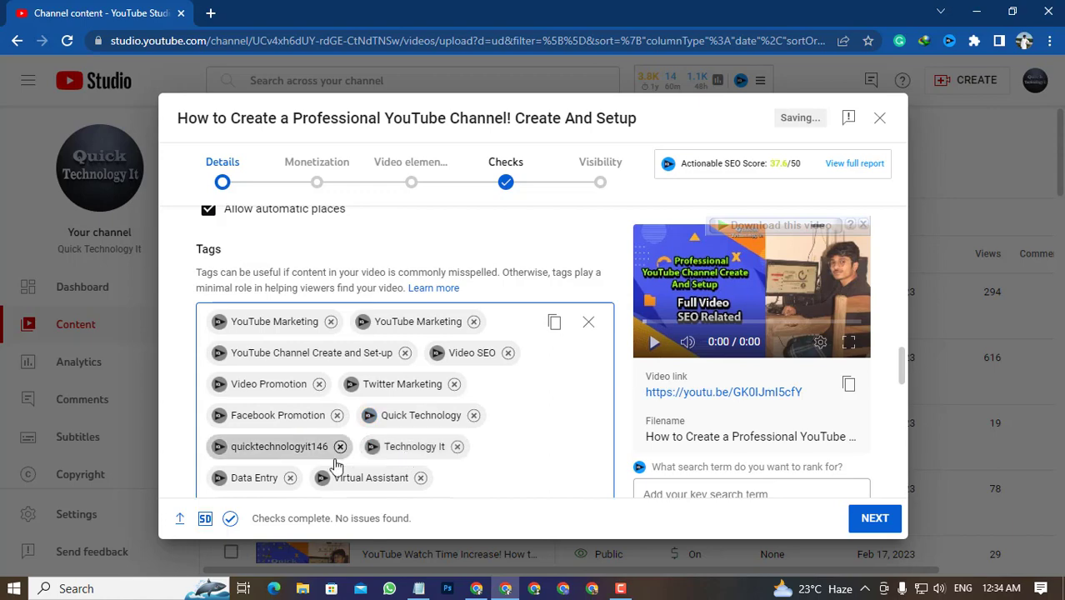
scroll(342, 457, down, 1)
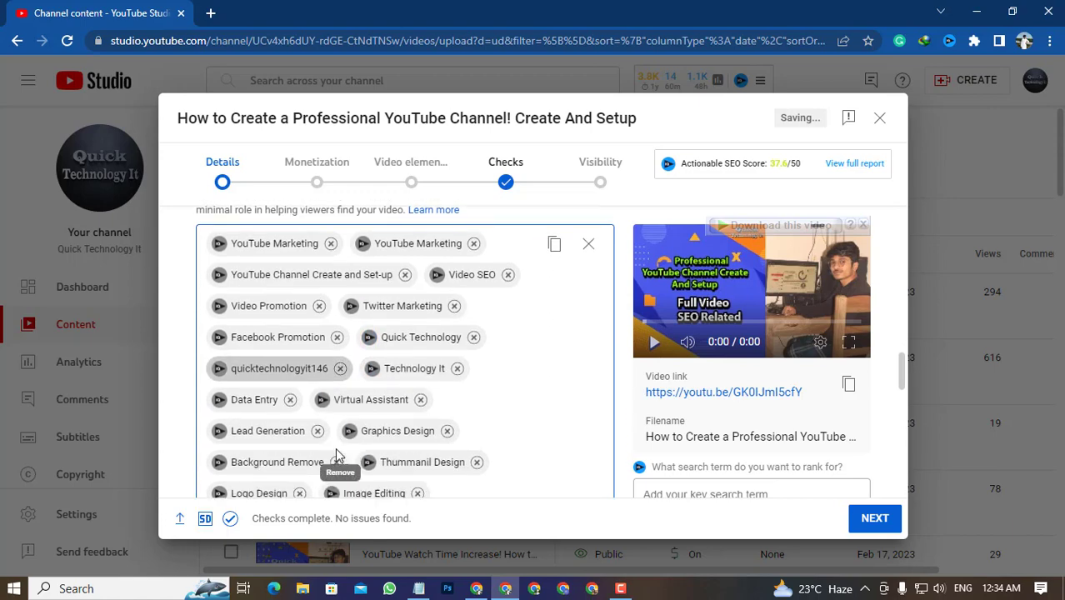
click(291, 400)
click(290, 400)
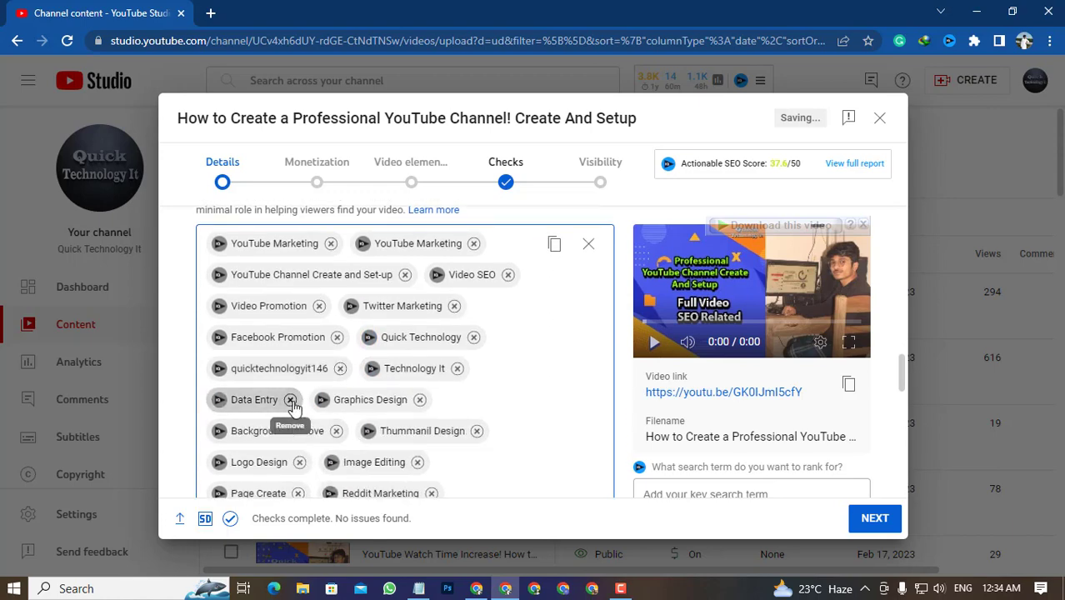
Step: Remove the tags Graphics Design, Background Remove, Thummanil Design, Data Entry, Image Editing, Page Create and Reddit Marketing
click(291, 400)
click(291, 399)
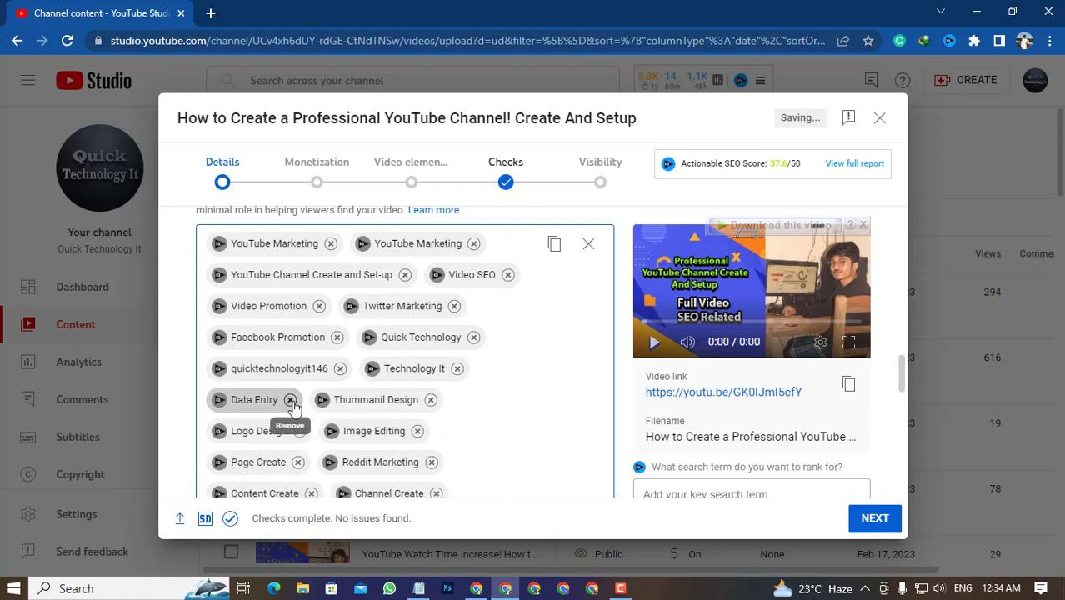
click(291, 400)
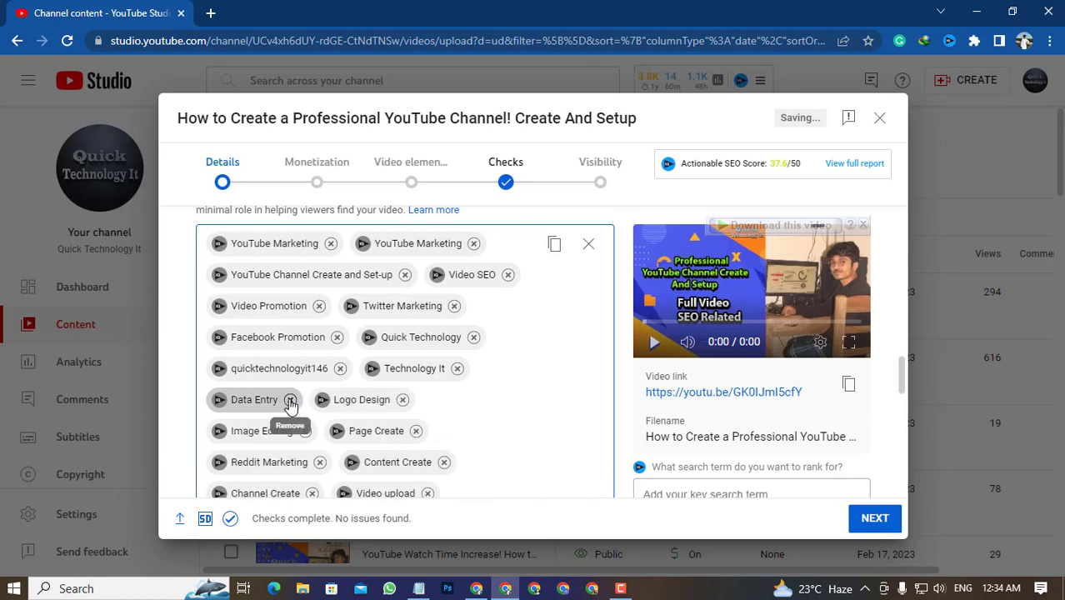
click(290, 399)
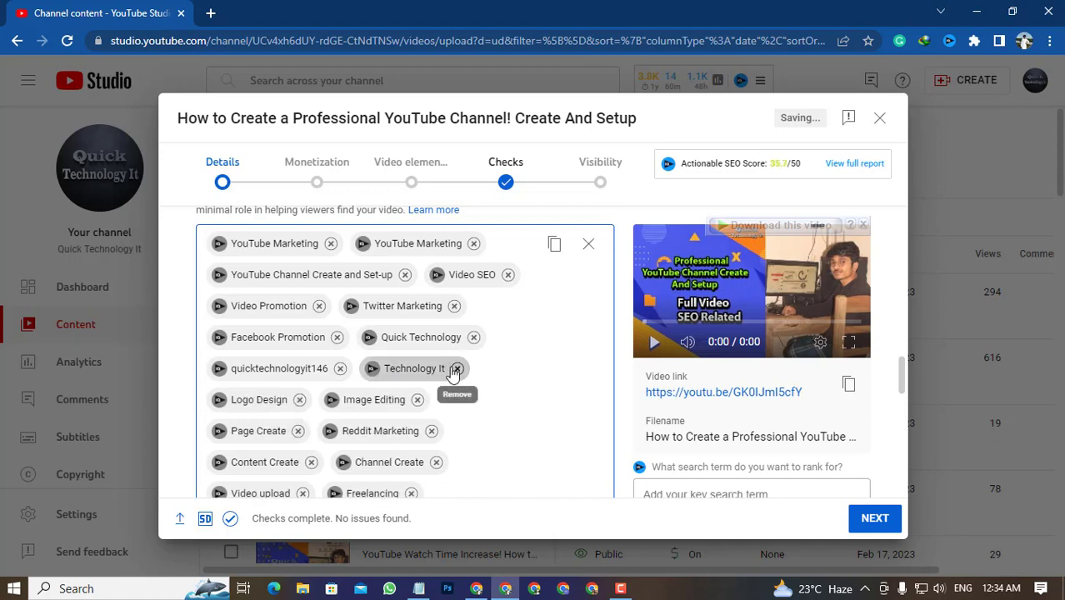
click(417, 401)
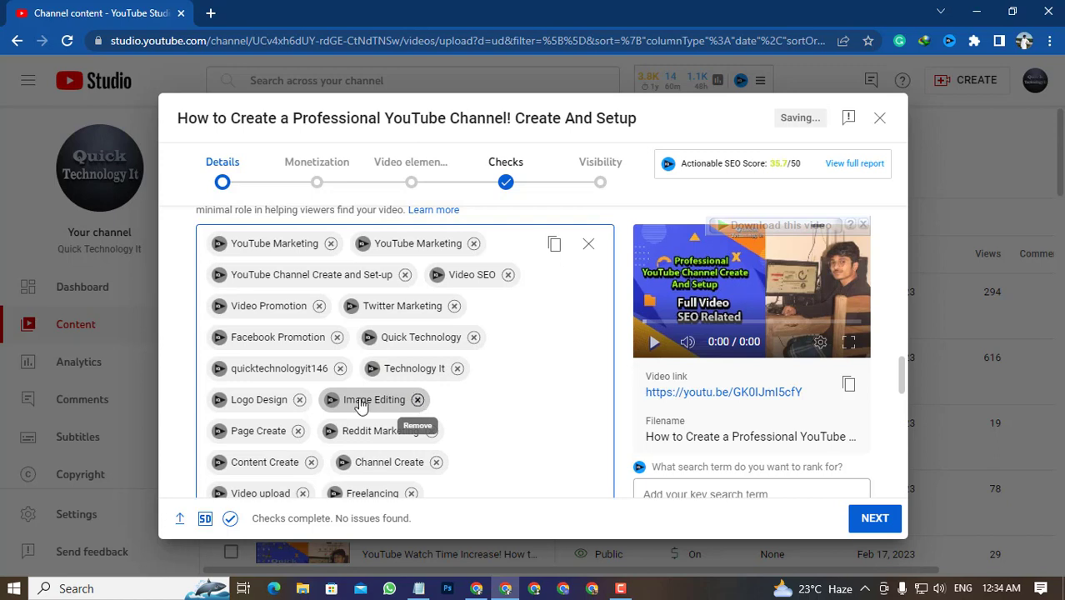
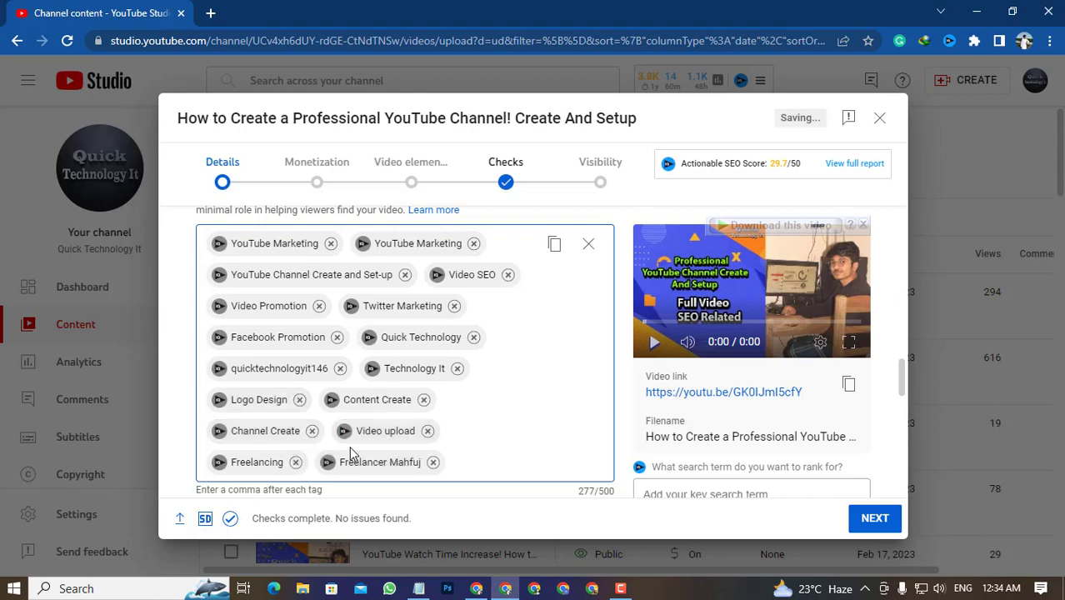
scroll(342, 433, down, 1)
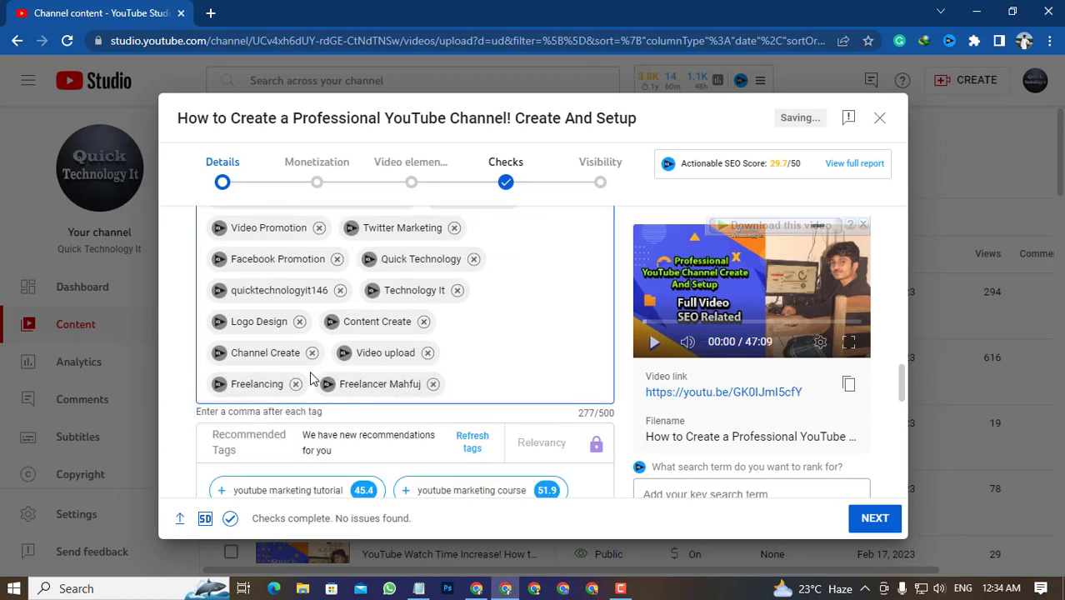
scroll(408, 357, up, 1)
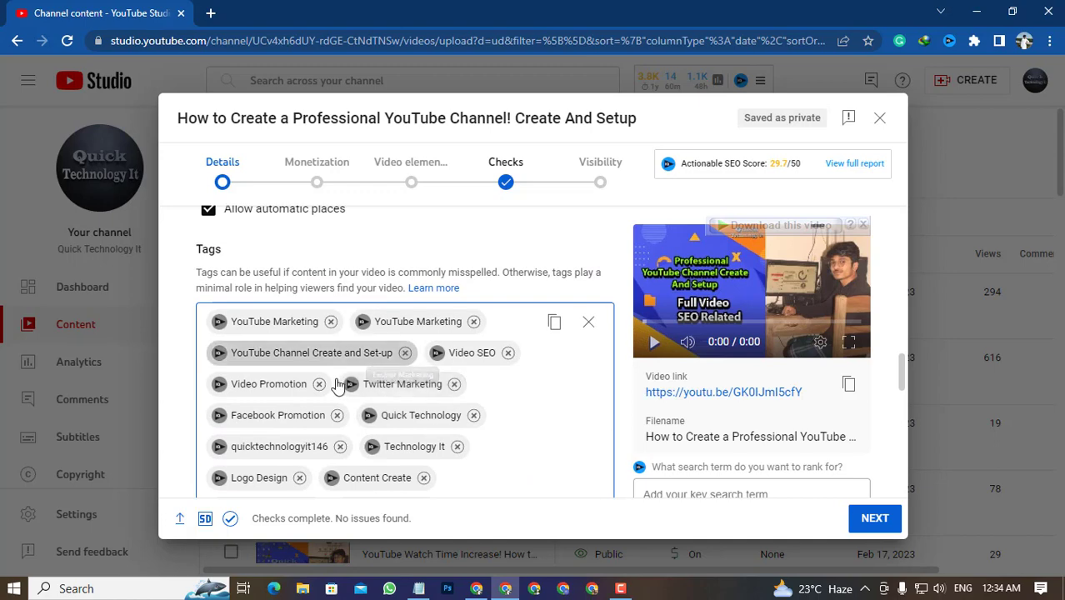
Step: Add the recommended tags "youtube marketing strategy", "youtube marketing tutorial" and "youtube marketing course" to the video
scroll(372, 382, down, 6)
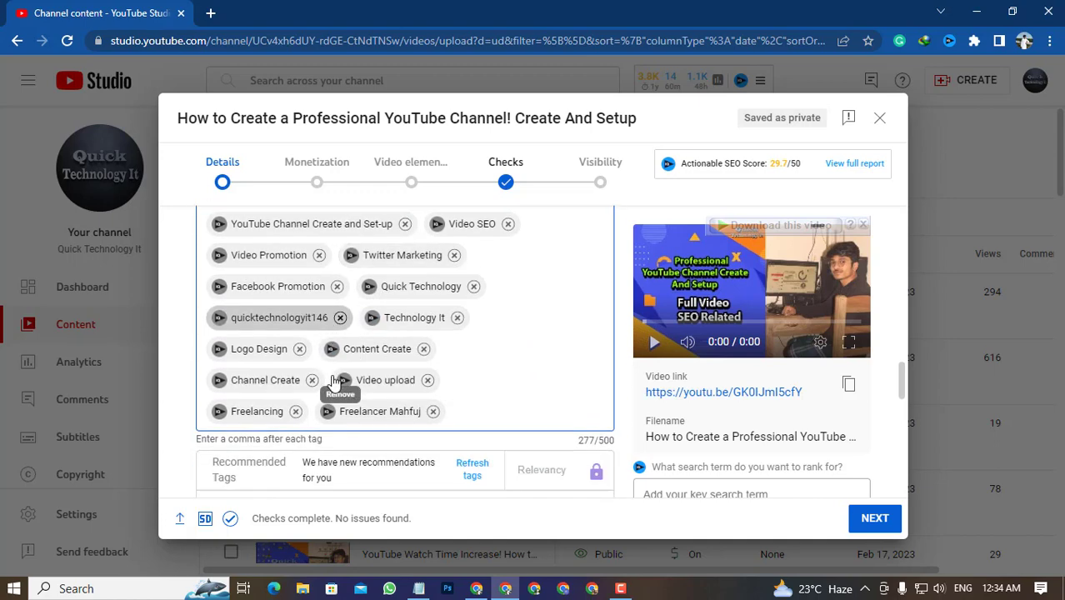
scroll(339, 379, down, 1)
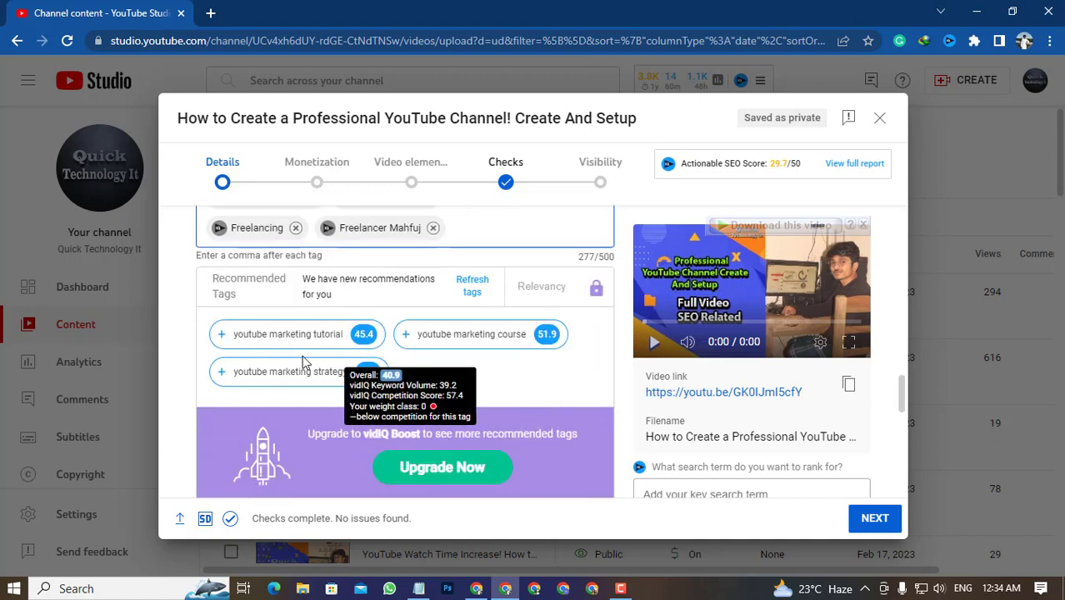
click(222, 371)
click(223, 369)
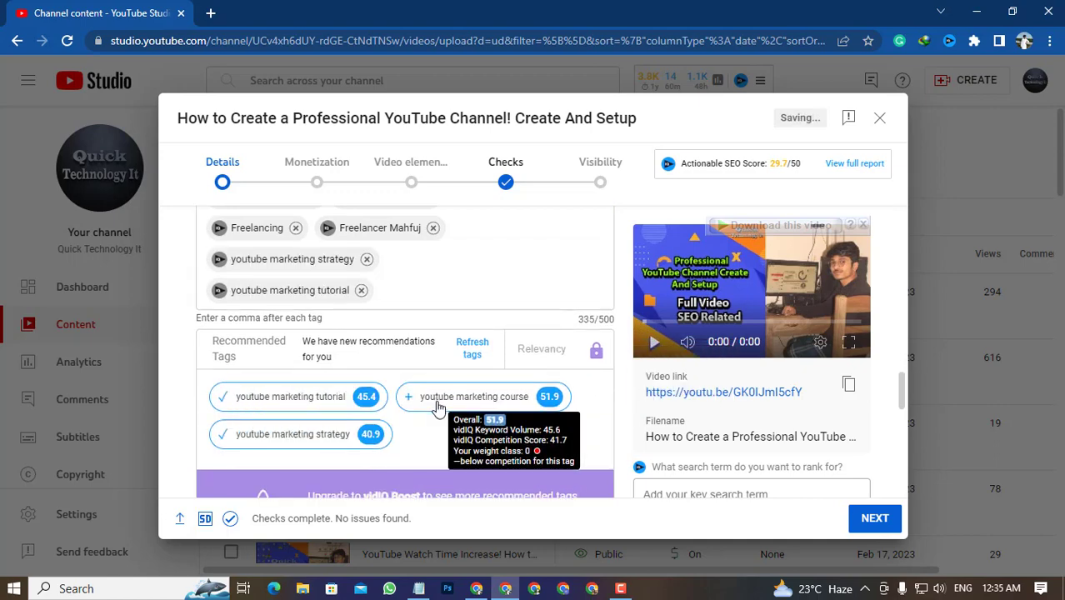
click(423, 398)
Step: Copy the keyword "how to create a youtube channel," from the video's description and add it as a tag
scroll(425, 404, up, 15)
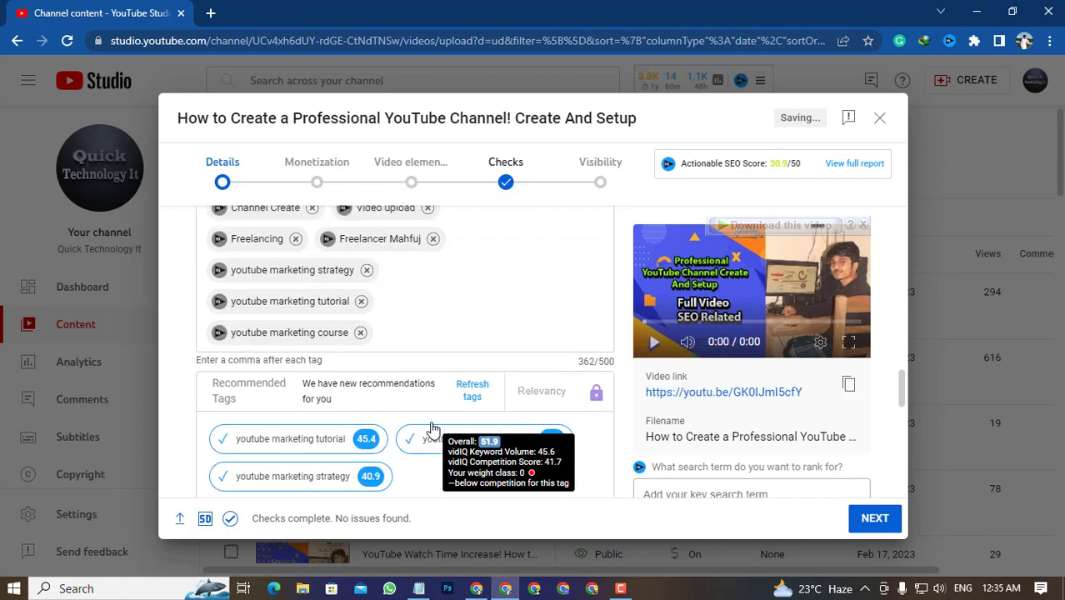
scroll(427, 414, up, 15)
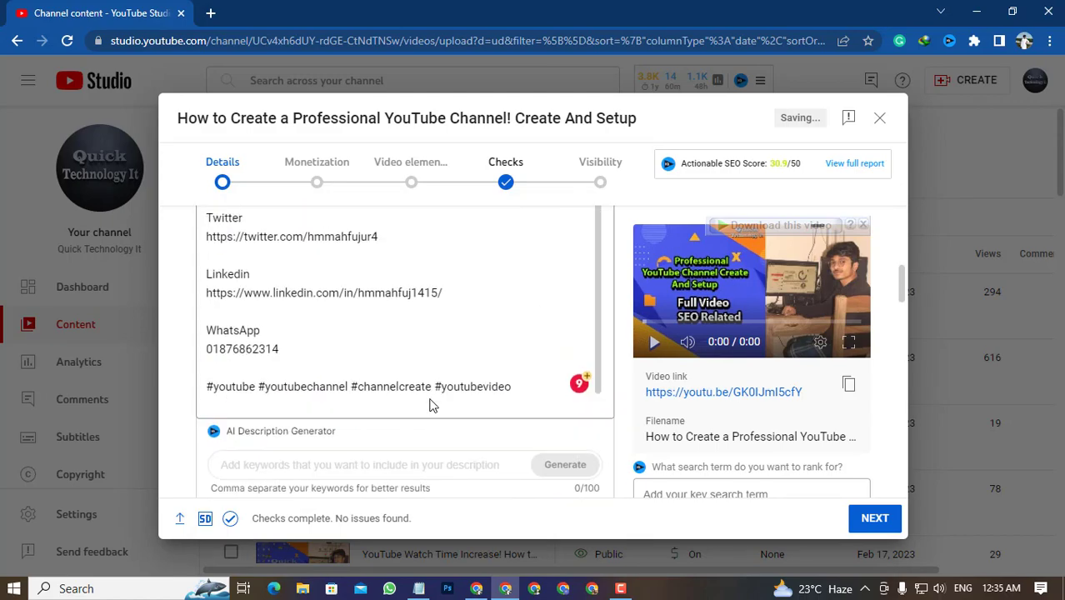
scroll(430, 399, down, 3)
scroll(431, 400, up, 5)
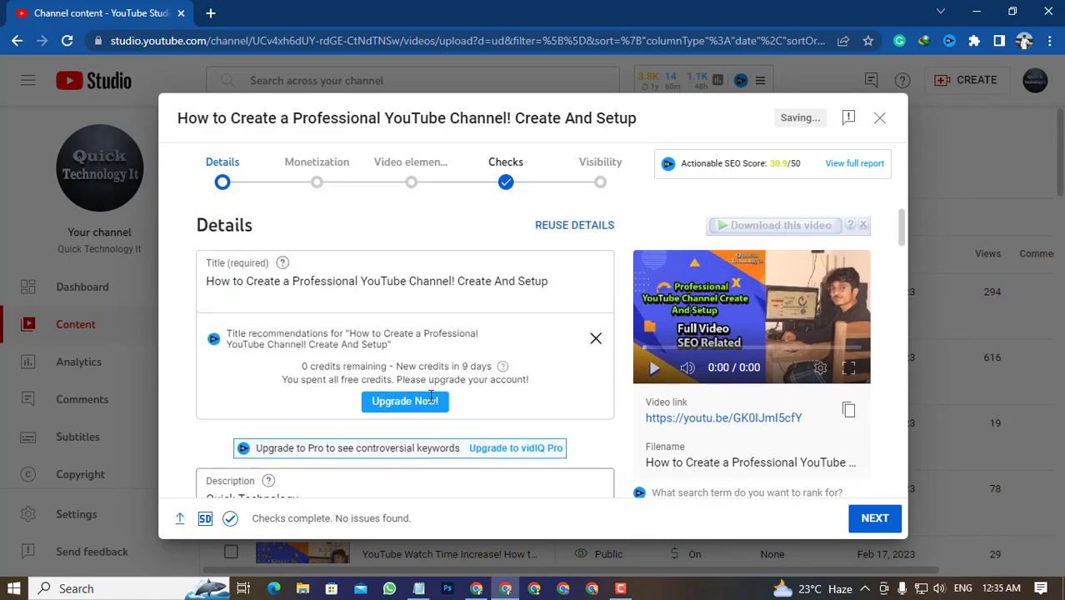
scroll(536, 387, down, 4)
scroll(512, 374, down, 15)
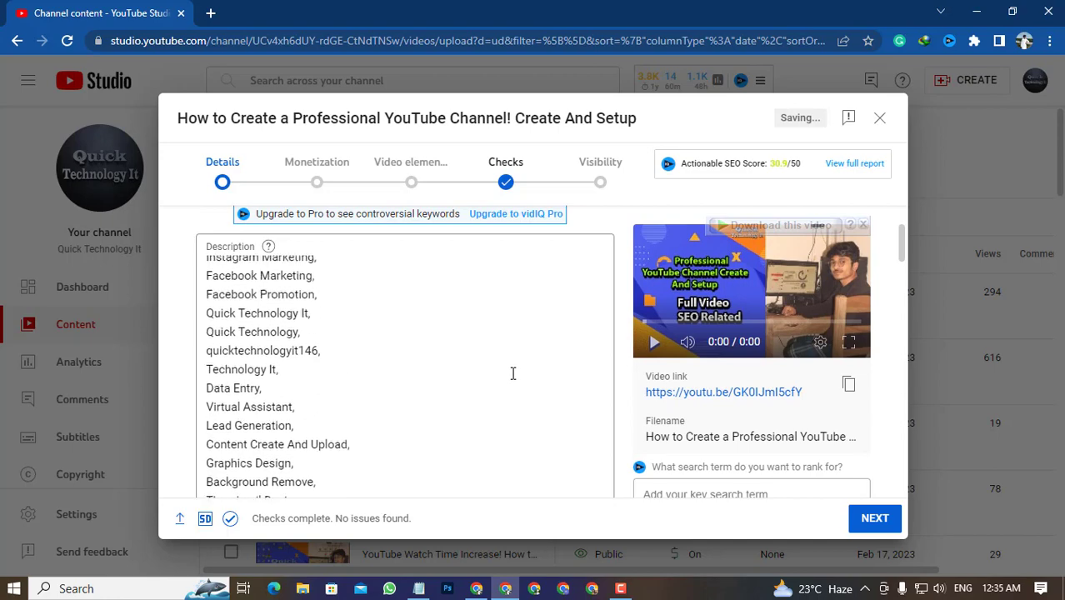
scroll(512, 374, up, 15)
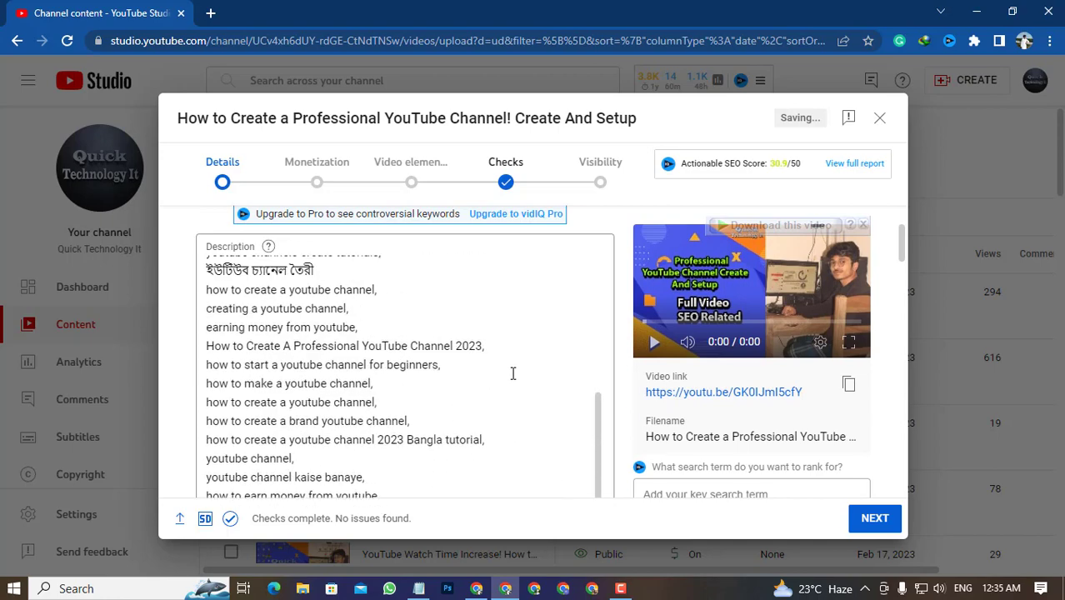
scroll(512, 374, up, 5)
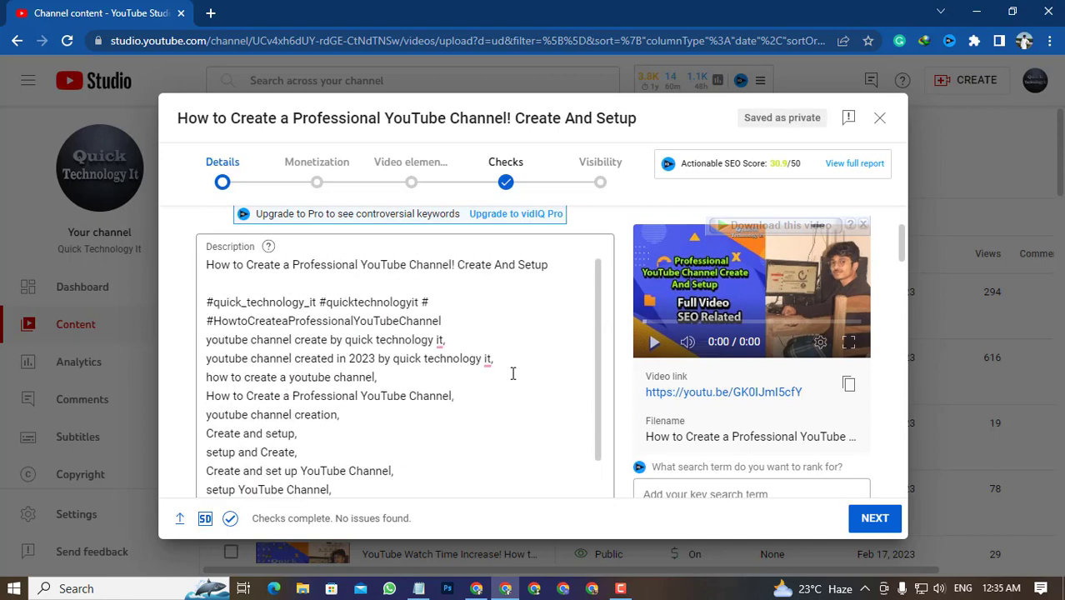
scroll(401, 399, down, 2)
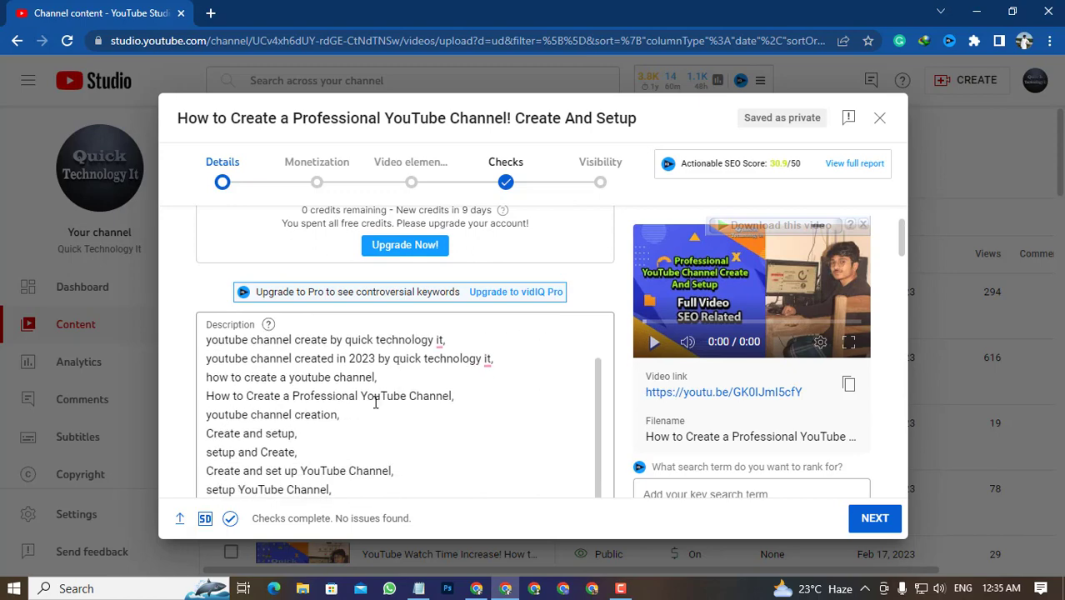
scroll(375, 402, down, 2)
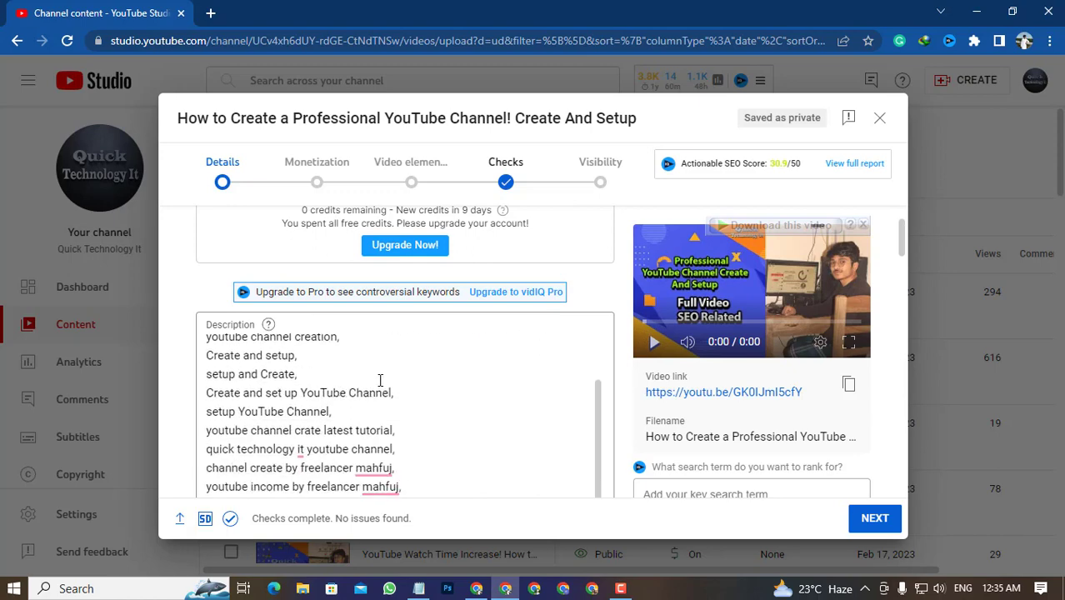
scroll(380, 381, up, 4)
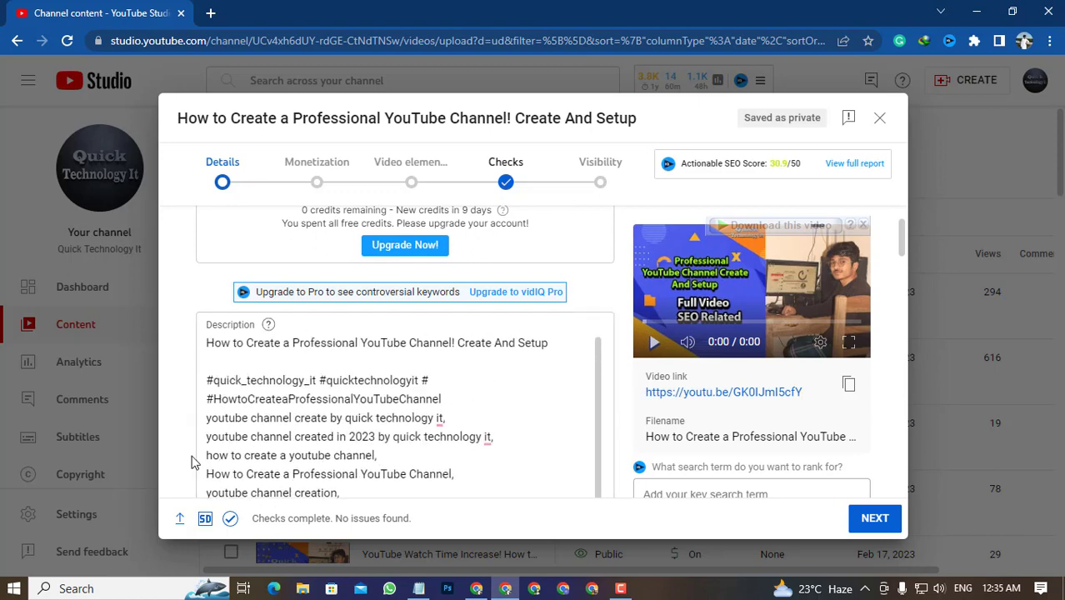
drag(207, 455, 398, 463)
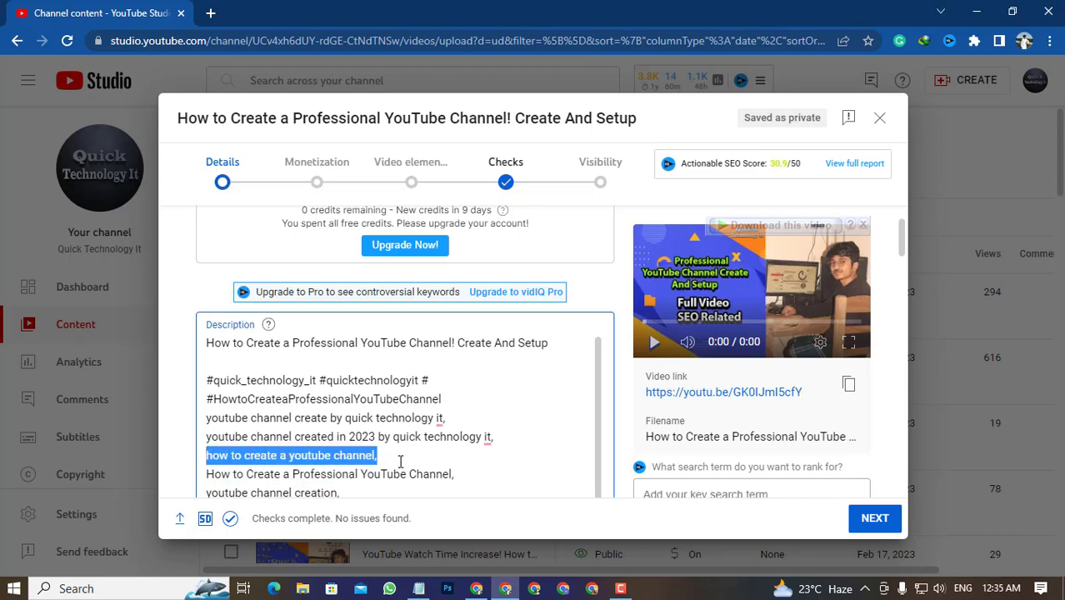
scroll(543, 440, down, 15)
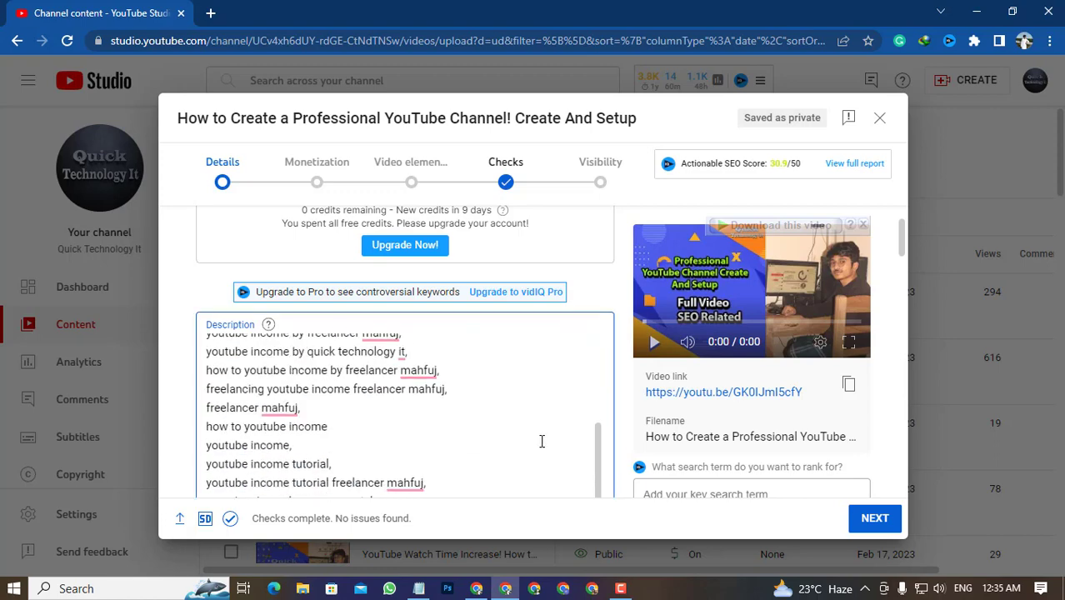
scroll(630, 440, down, 10)
scroll(517, 417, down, 15)
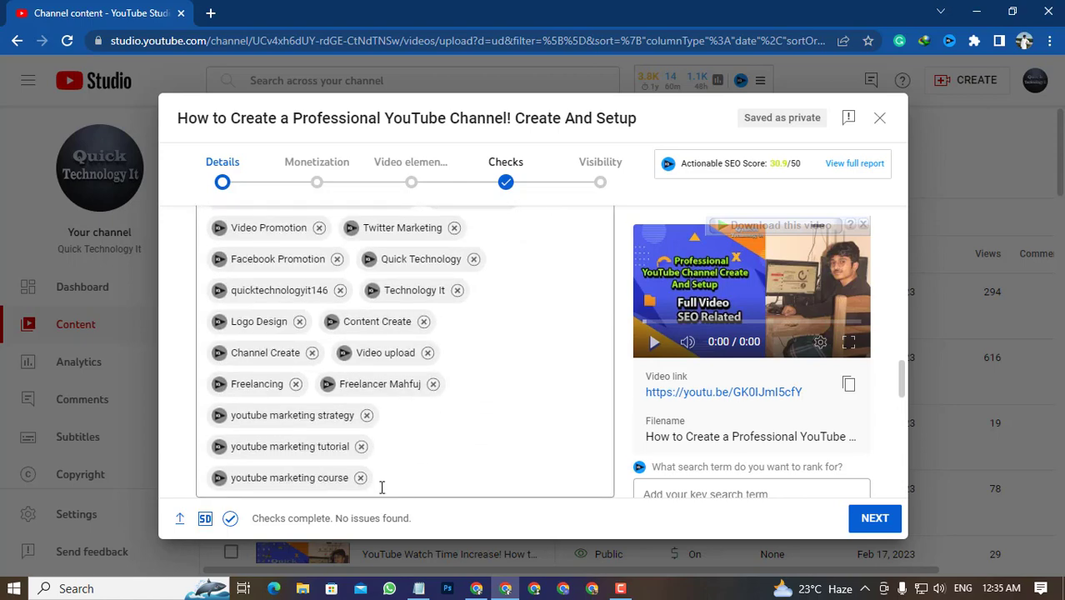
click(385, 477)
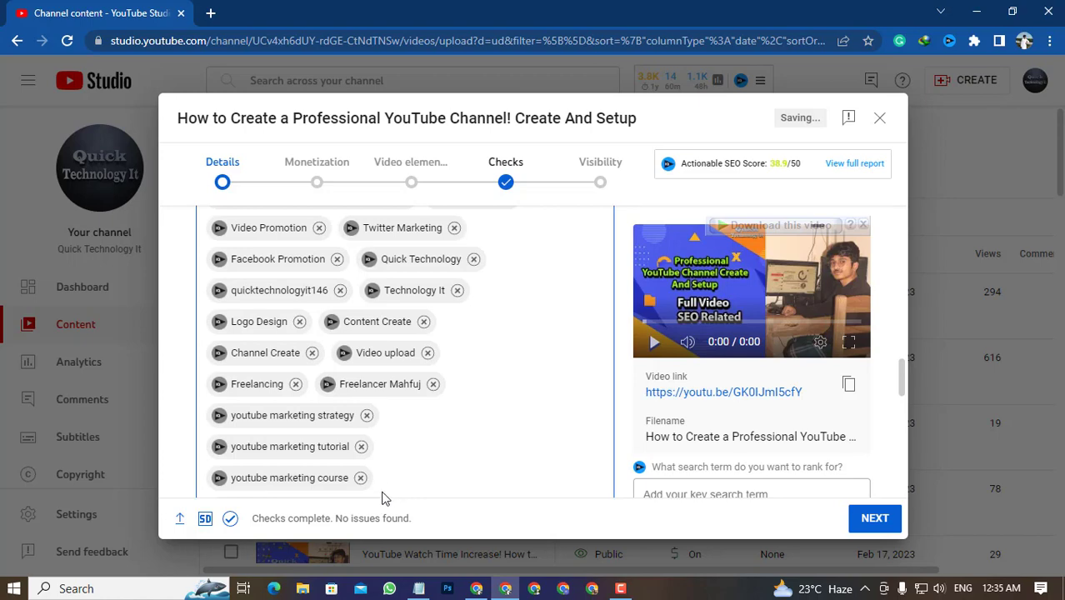
Step: Copy the keyword "youtube channel creation," from the Notepad keyword list and add it to the video's tags
click(419, 588)
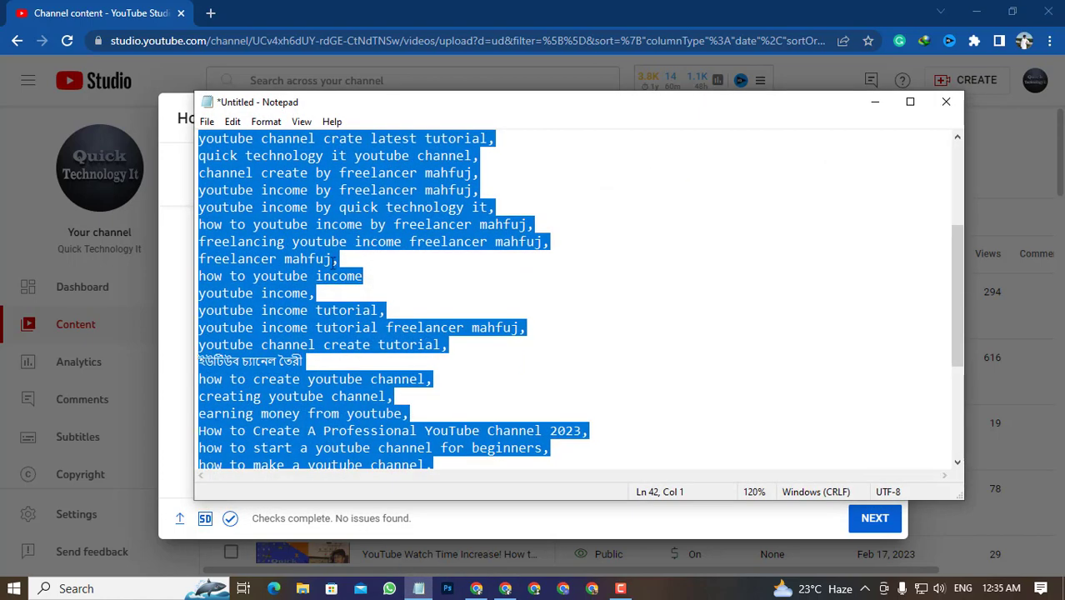
scroll(342, 275, up, 1)
click(349, 276)
scroll(356, 280, up, 3)
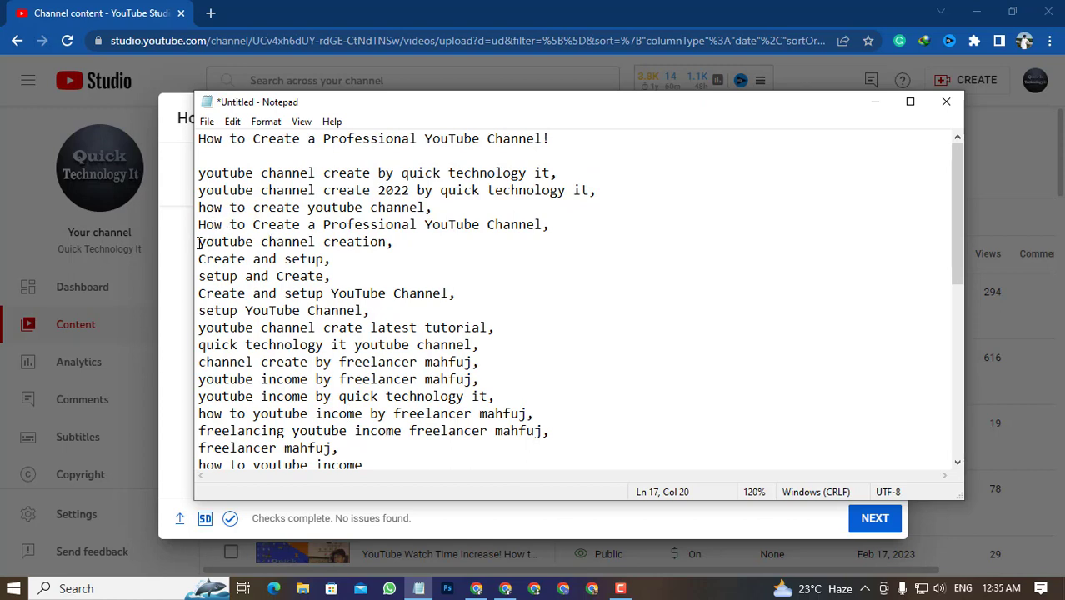
drag(200, 242, 390, 242)
key(ctrl+c)
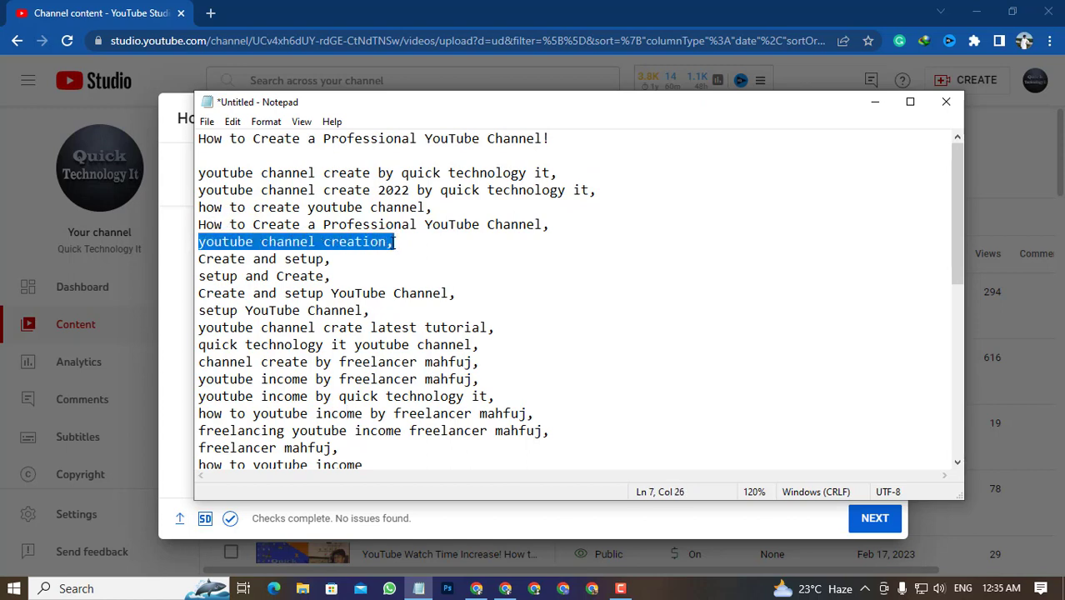
click(505, 588)
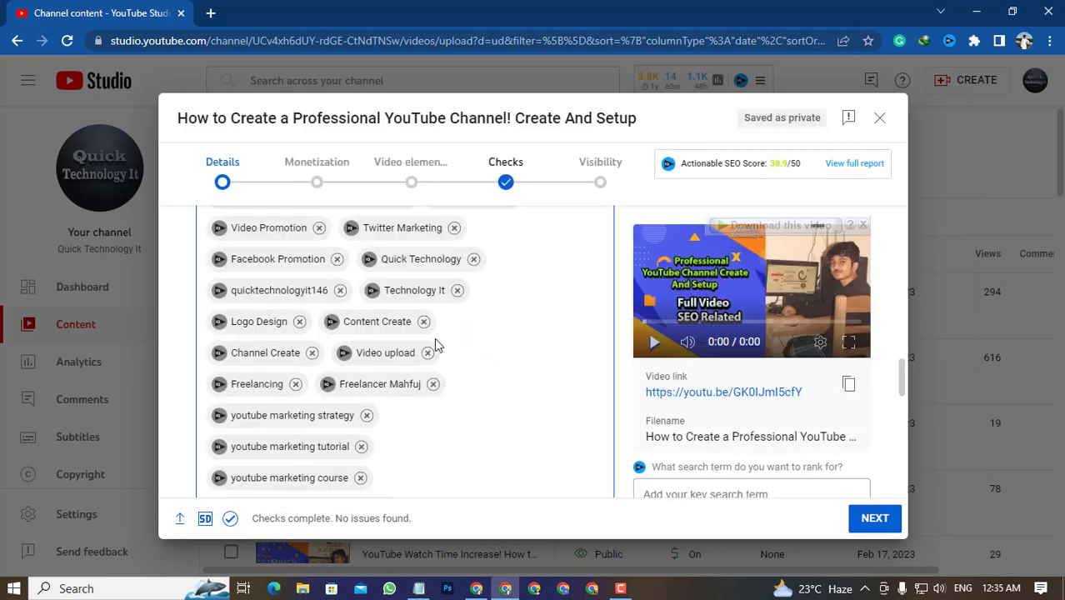
click(418, 444)
text(how to create a youtube channel)
scroll(430, 348, up, 2)
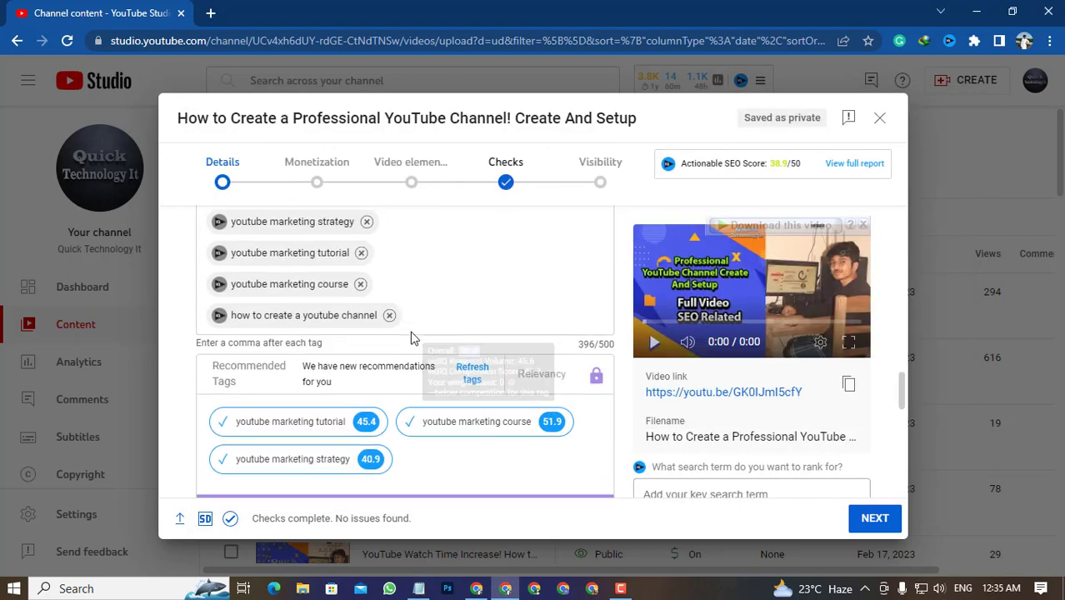
click(428, 355)
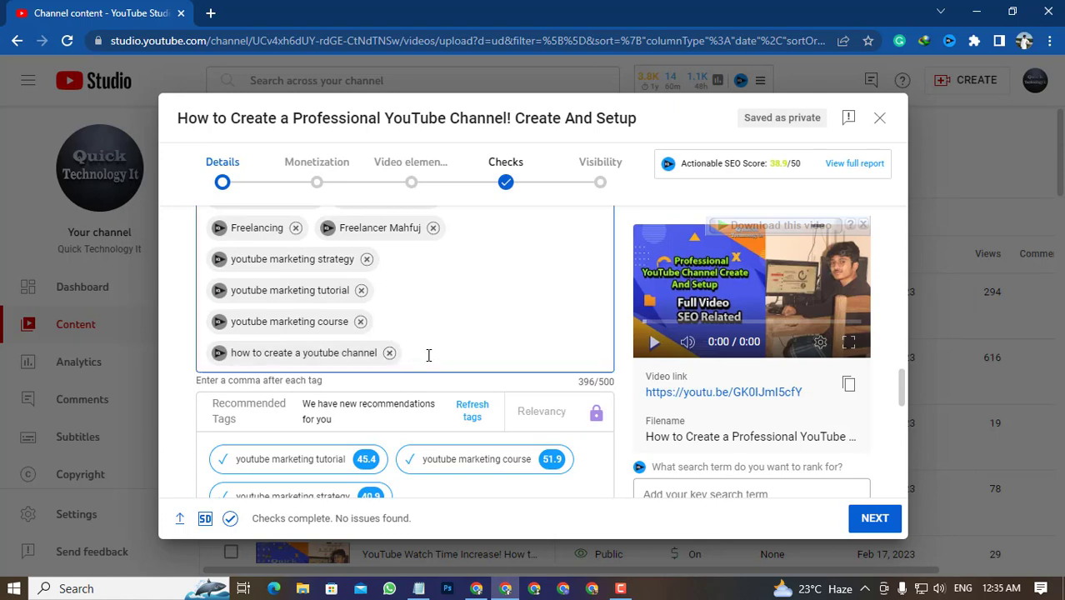
key(ctrl+v)
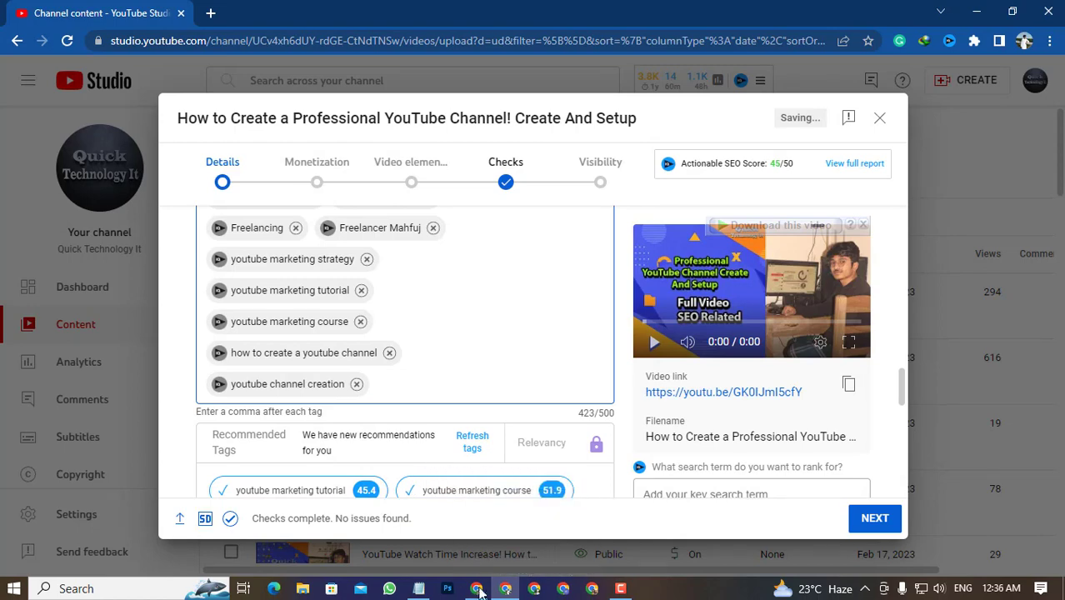
Step: Copy the keyword "youtube channel create tutorial," from the Notepad keyword list and add it to the video's tags
click(419, 589)
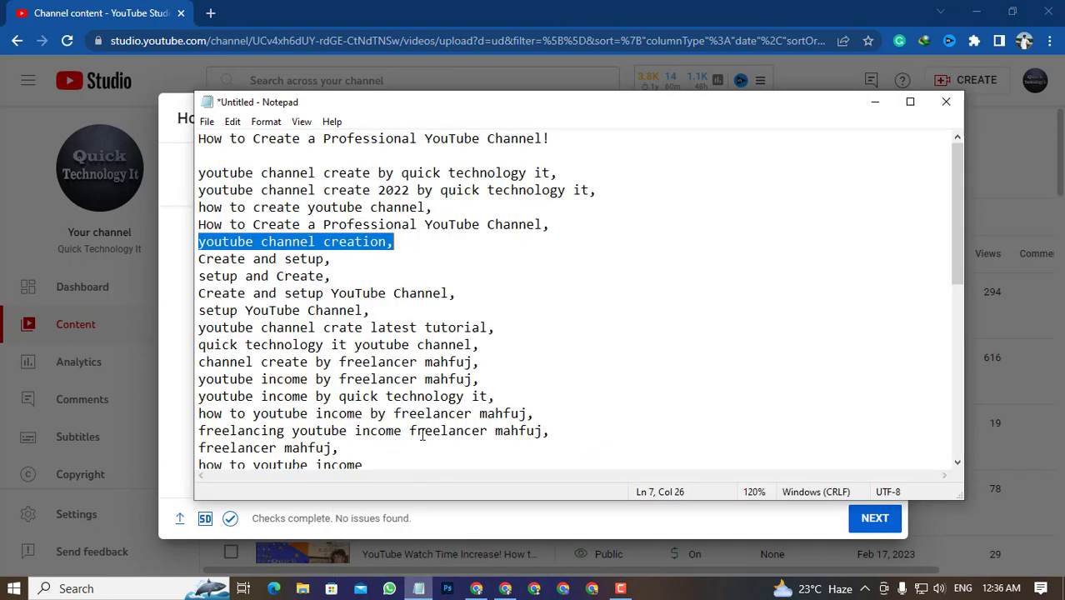
scroll(364, 361, down, 2)
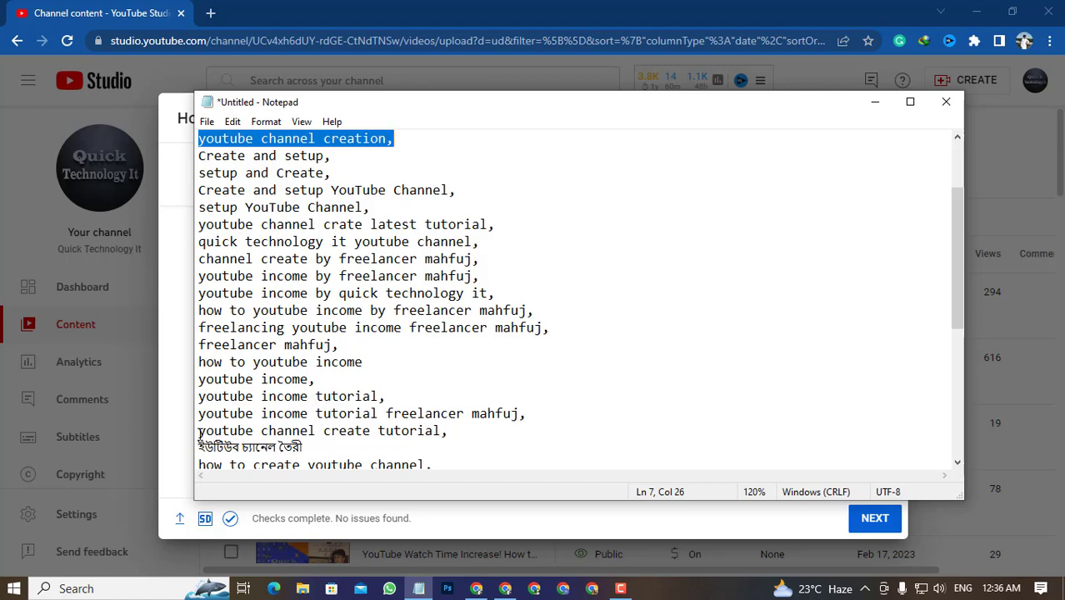
drag(200, 431, 473, 432)
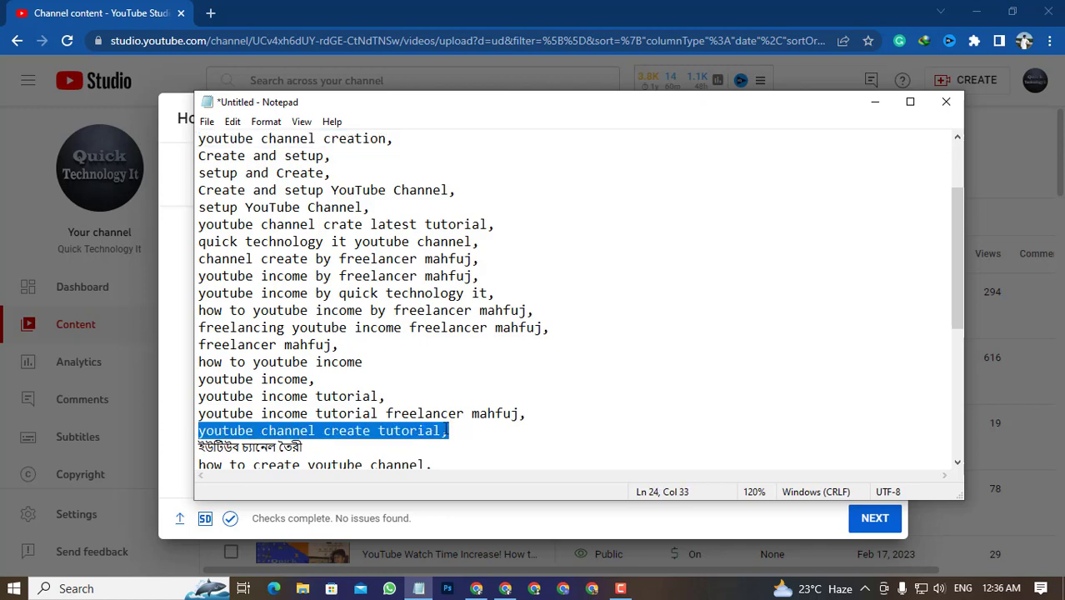
text(youtube channel creation,)
text(youtube channel creation,)
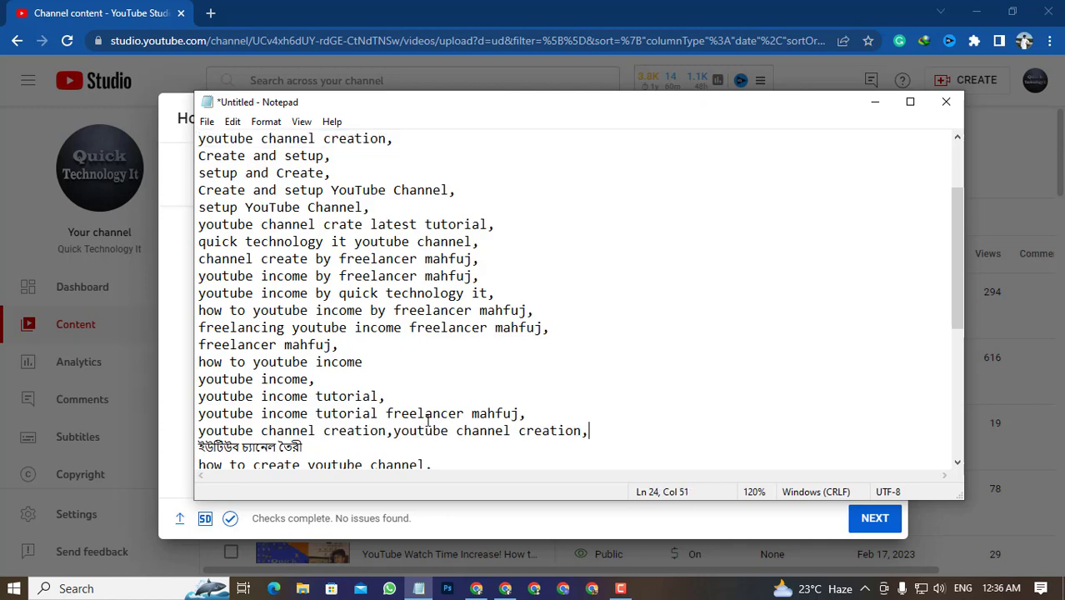
key(ctrl+z)
key(ctrl+c)
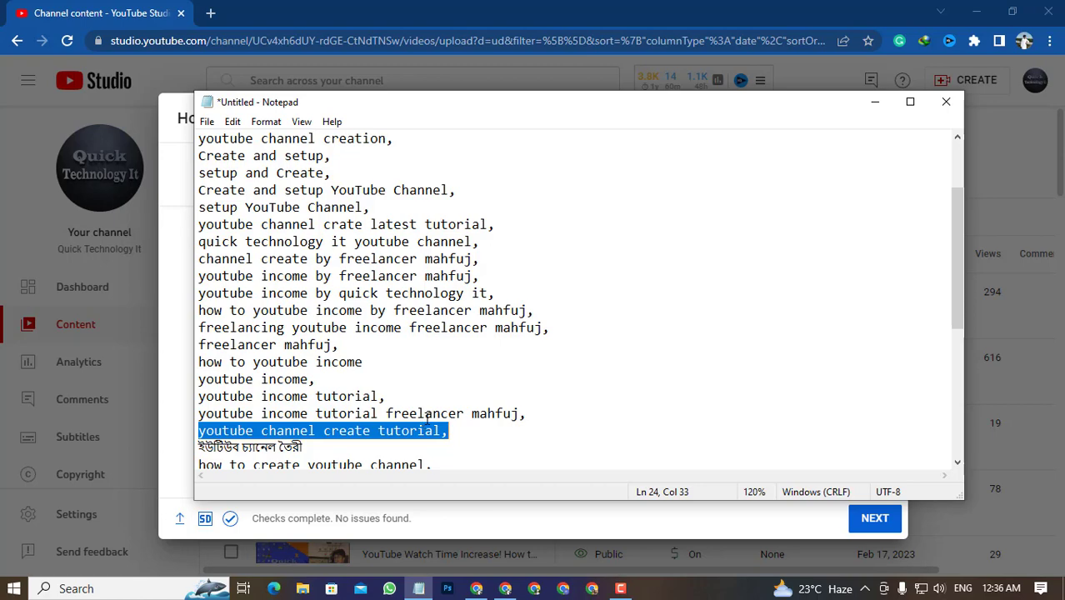
click(505, 588)
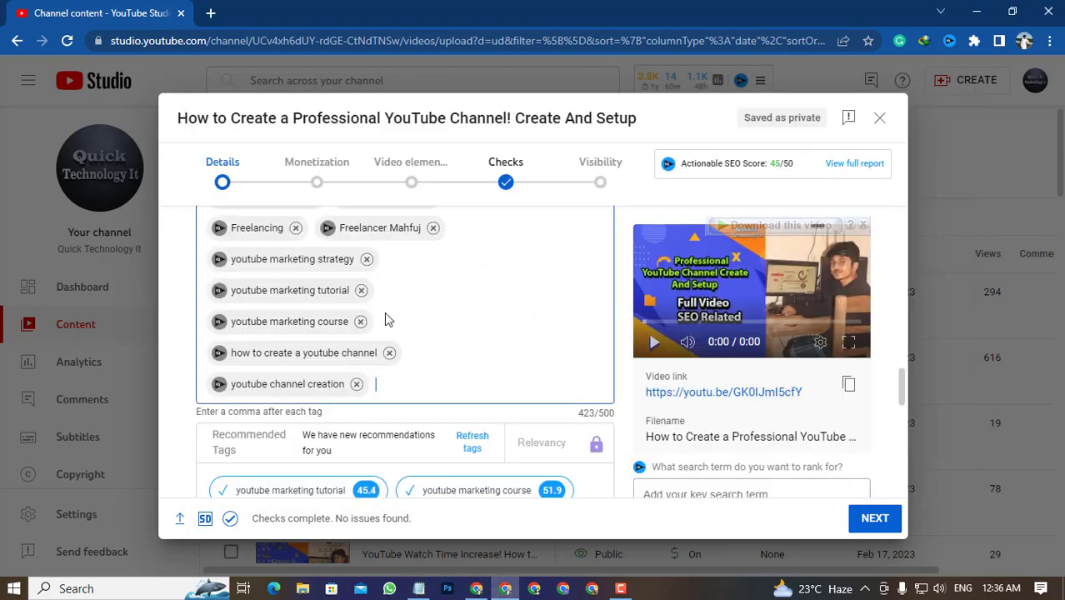
key(ctrl+v)
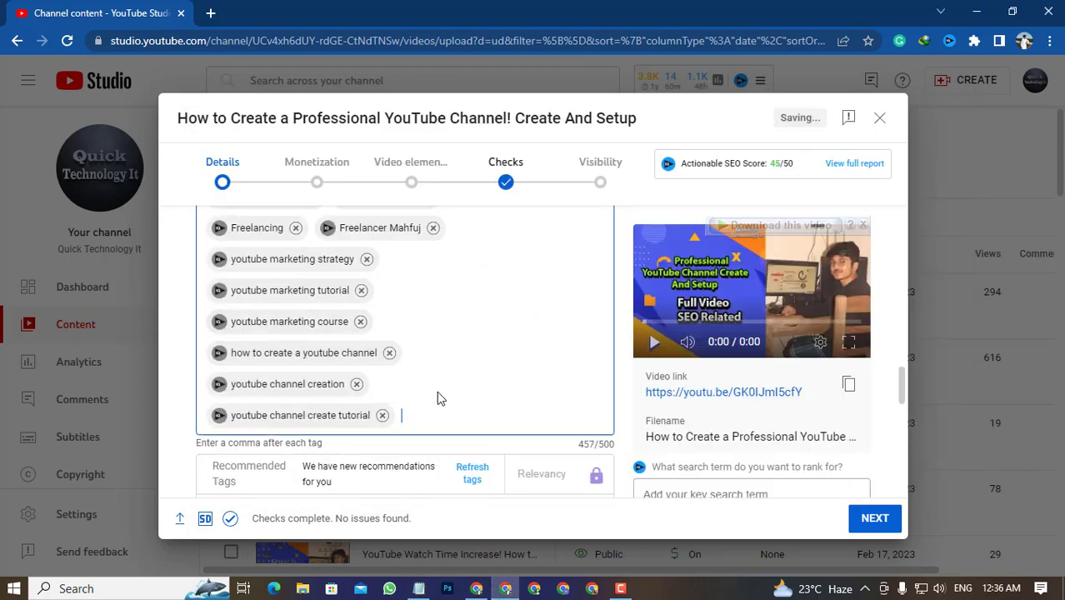
Step: Remove the tags Video Promotion, Twitter Marketing and Facebook Promotion, plus the duplicate YouTube Marketing tag, from the video
scroll(434, 381, up, 3)
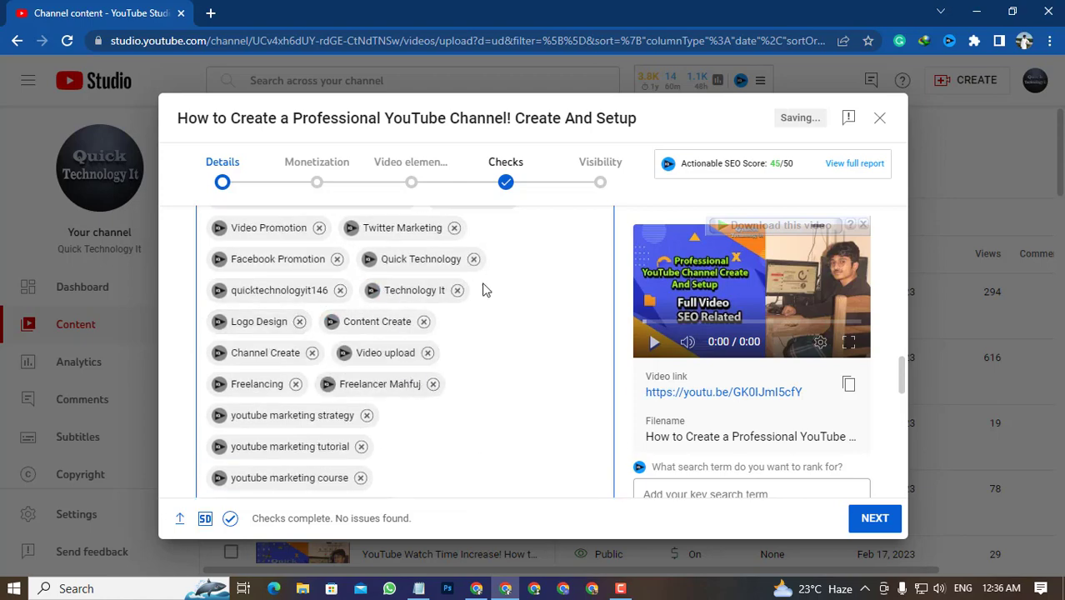
scroll(446, 299, up, 1)
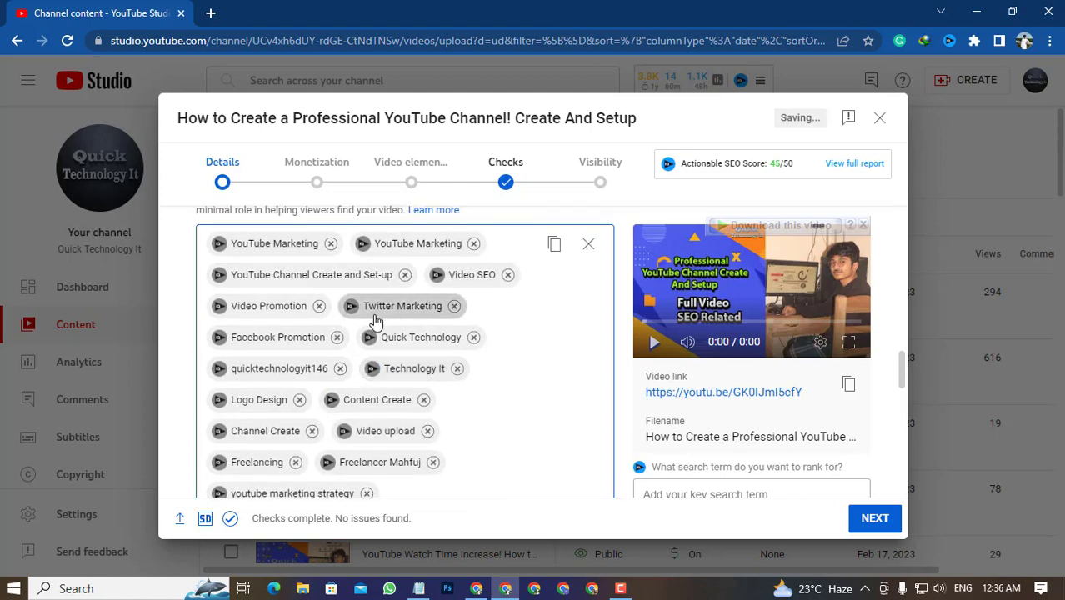
click(320, 309)
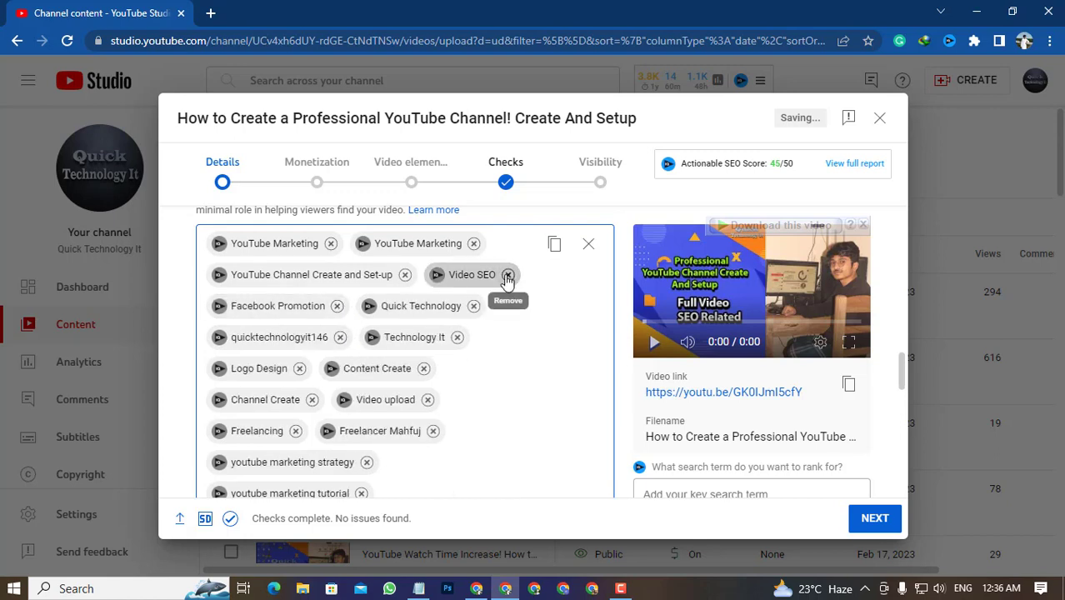
click(508, 278)
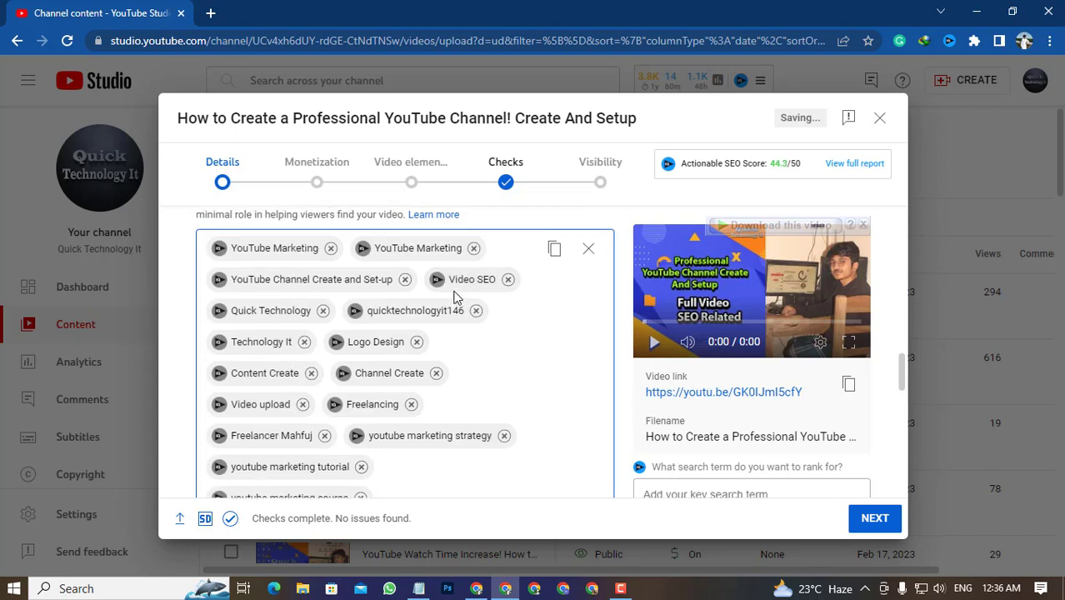
scroll(295, 325, up, 1)
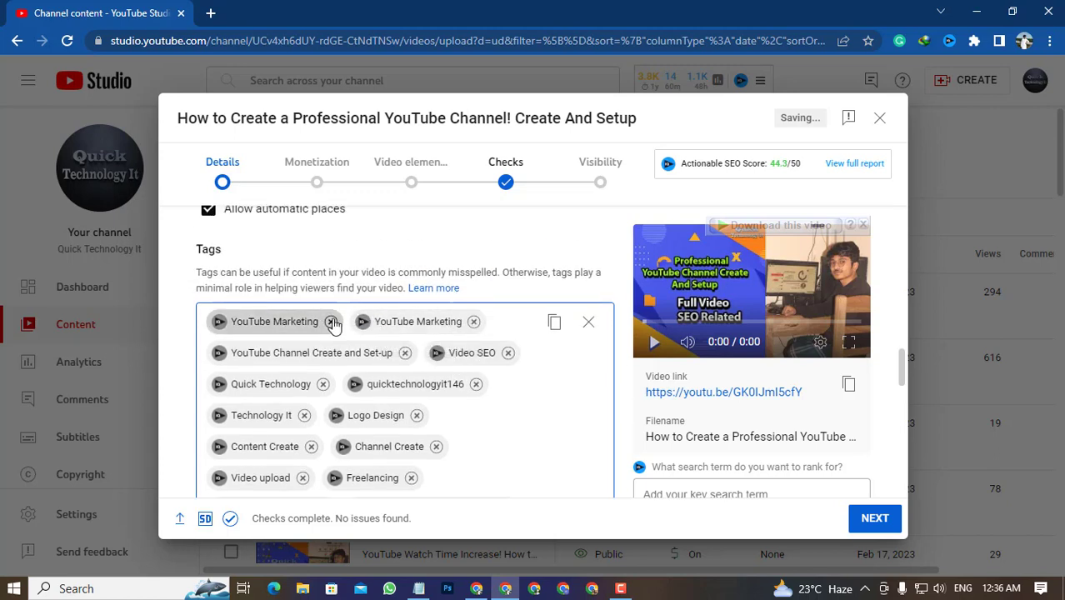
click(329, 322)
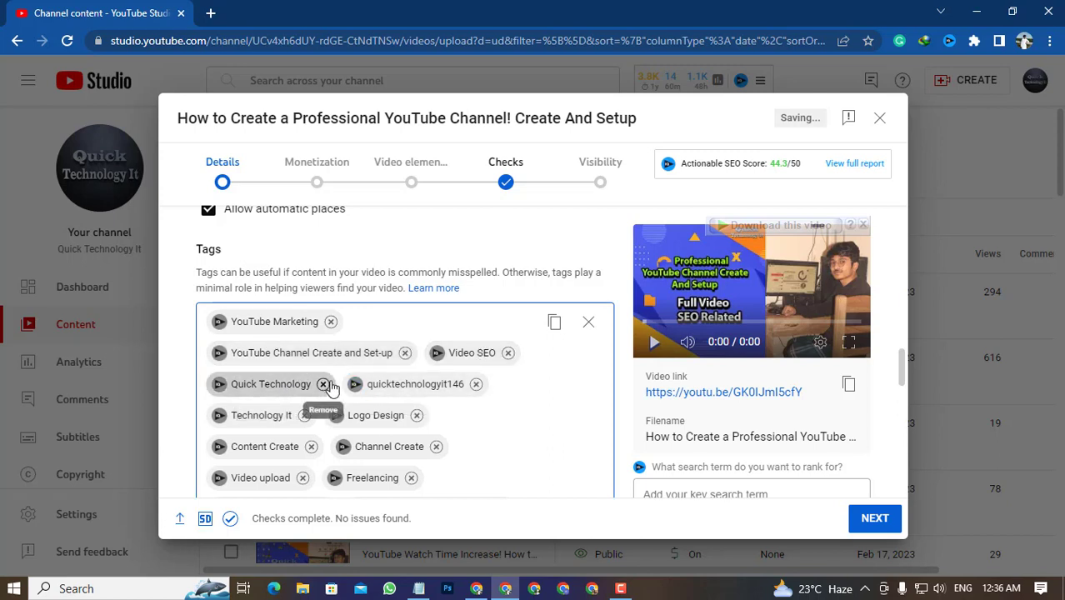
Step: Remove the tags "Technology It", "Logo Design" and "Content Create" from the video
scroll(410, 406, down, 1)
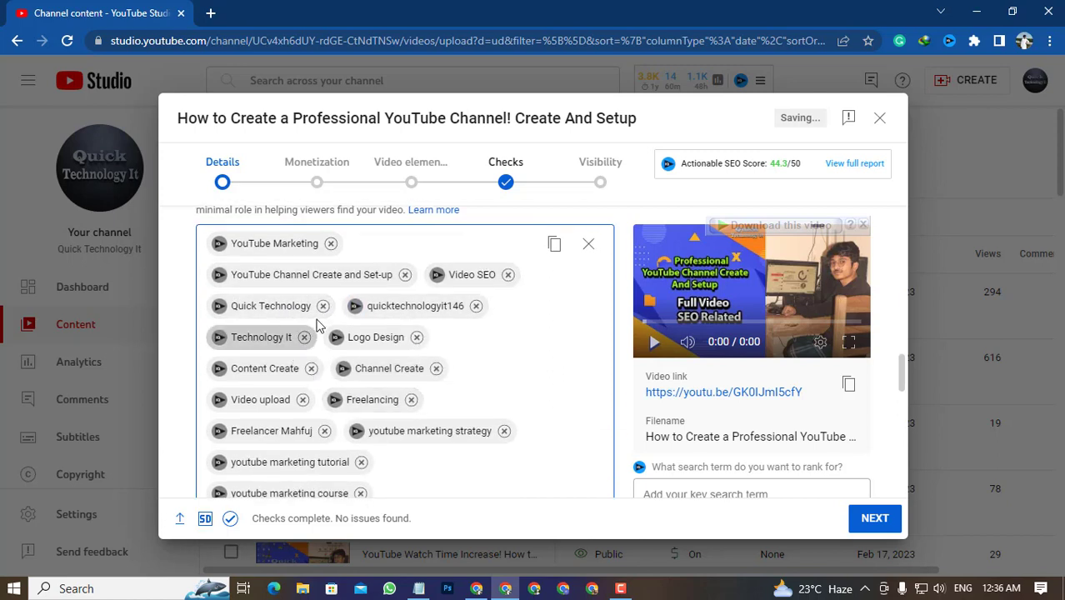
click(476, 308)
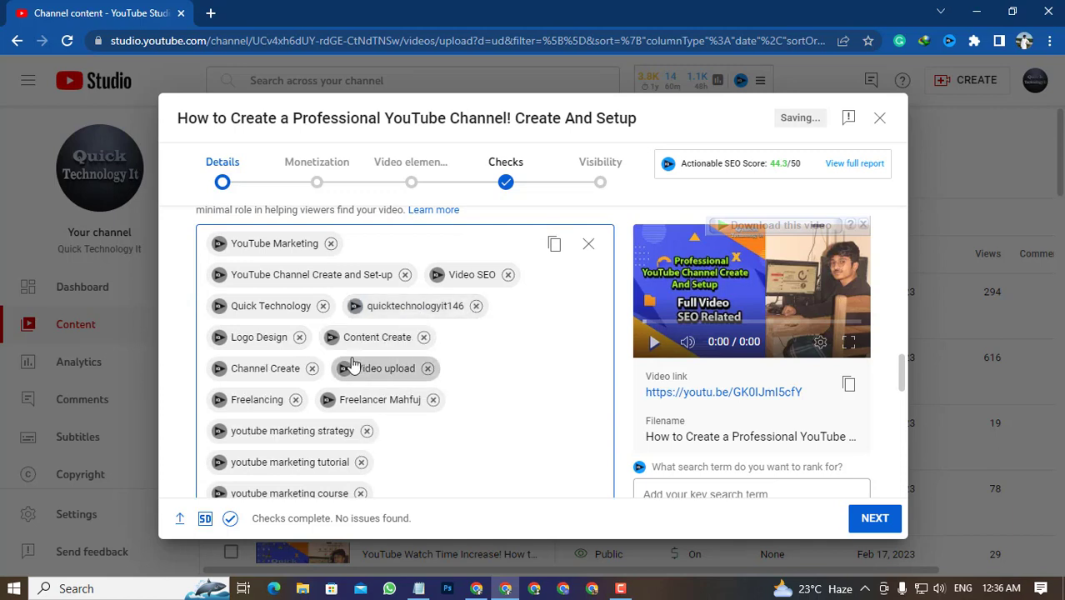
click(475, 306)
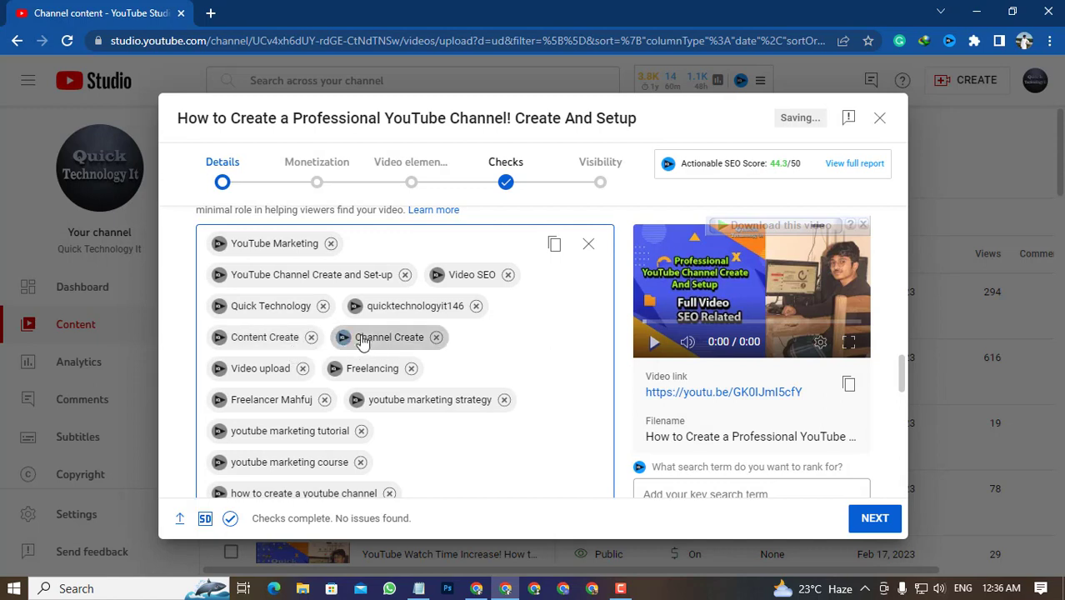
click(476, 306)
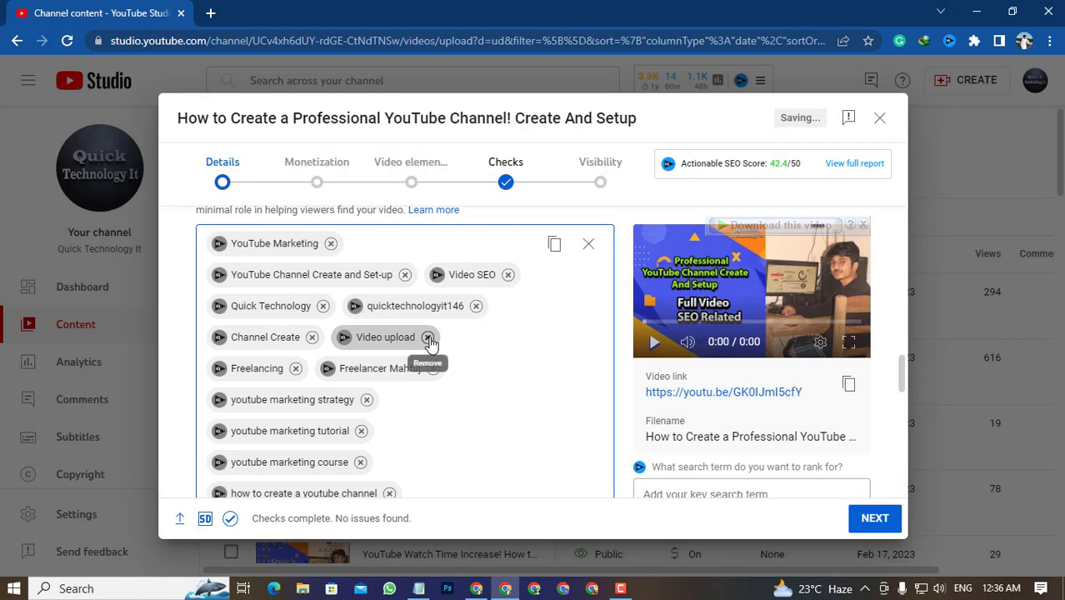
Step: Inspect the keyword scores and related keywords for the "youtube channel create tutorial" tag
scroll(375, 367, down, 2)
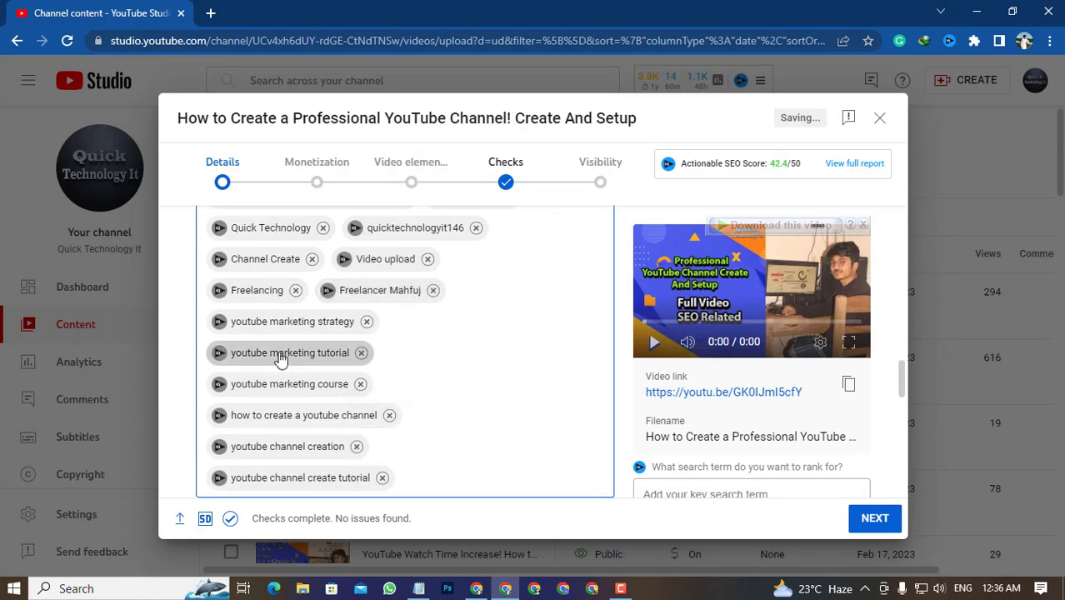
scroll(403, 337, down, 3)
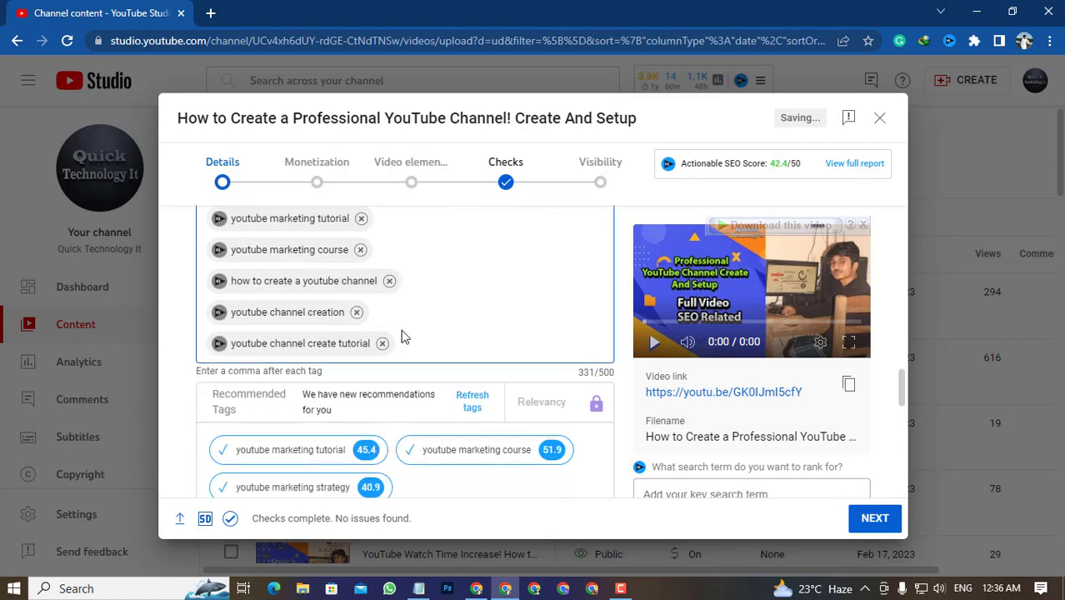
scroll(417, 334, down, 1)
scroll(350, 392, up, 3)
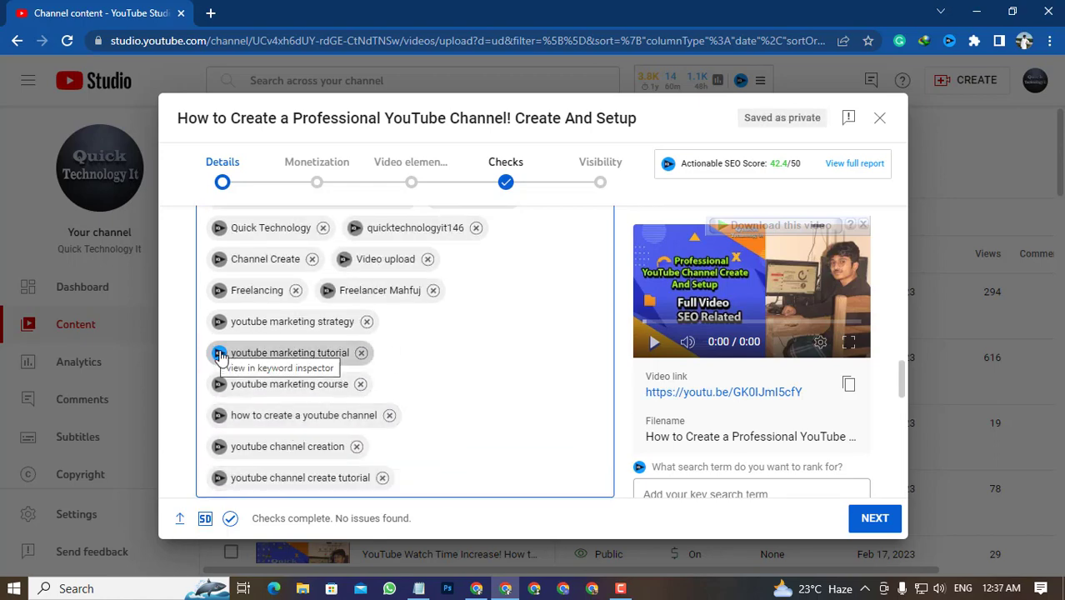
scroll(292, 385, down, 2)
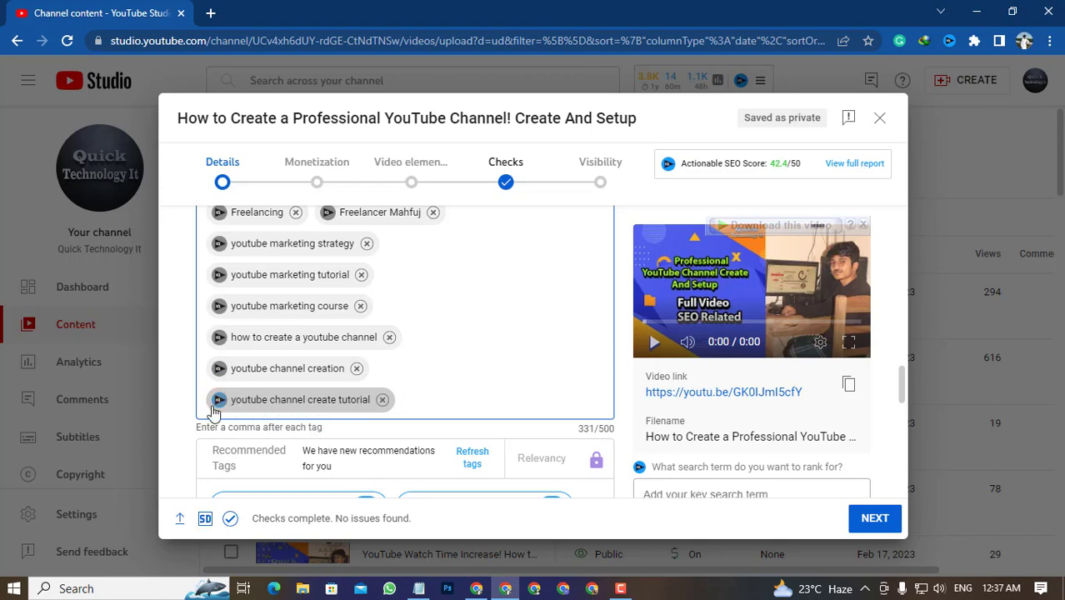
click(218, 402)
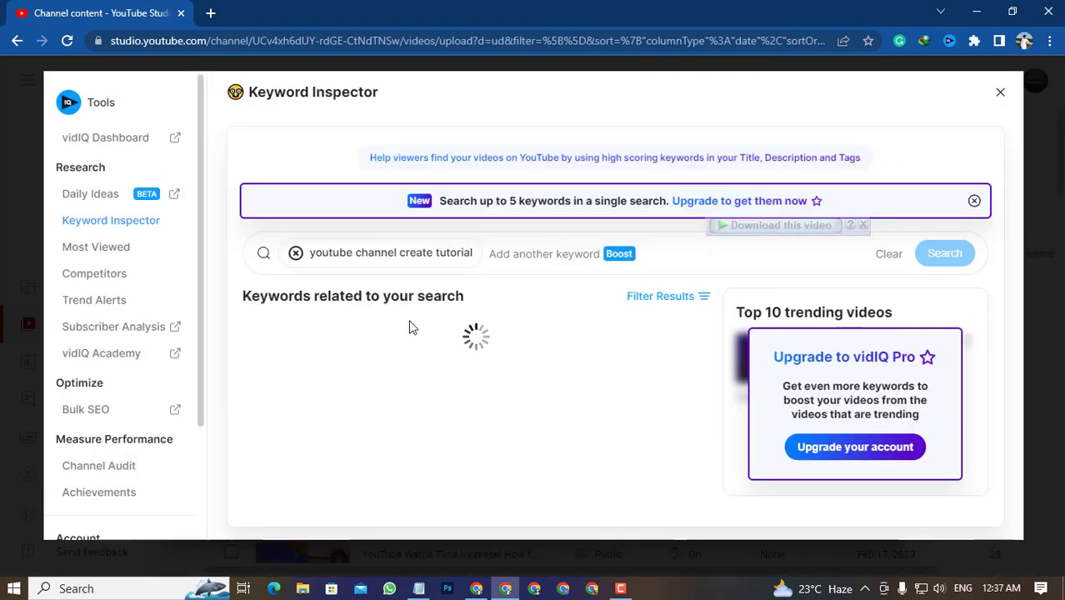
scroll(489, 333, down, 2)
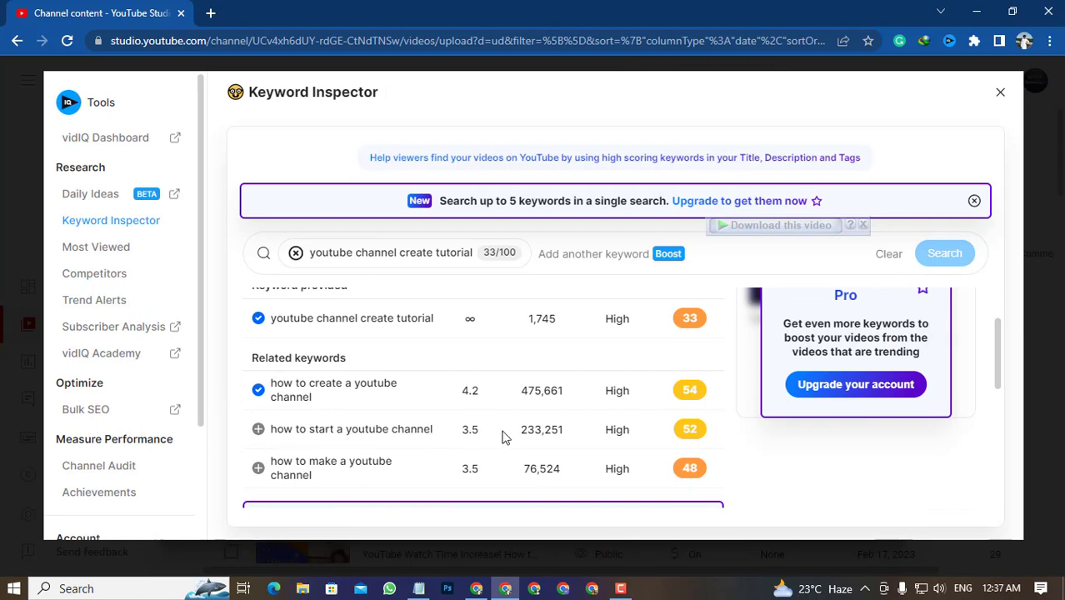
mouse_move(604, 450)
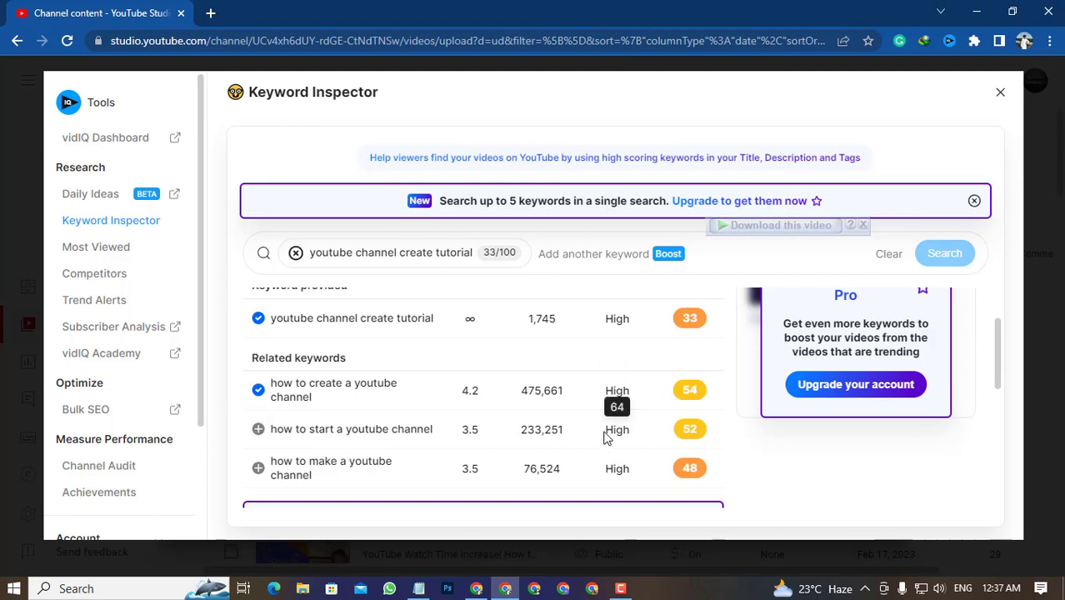
click(1000, 95)
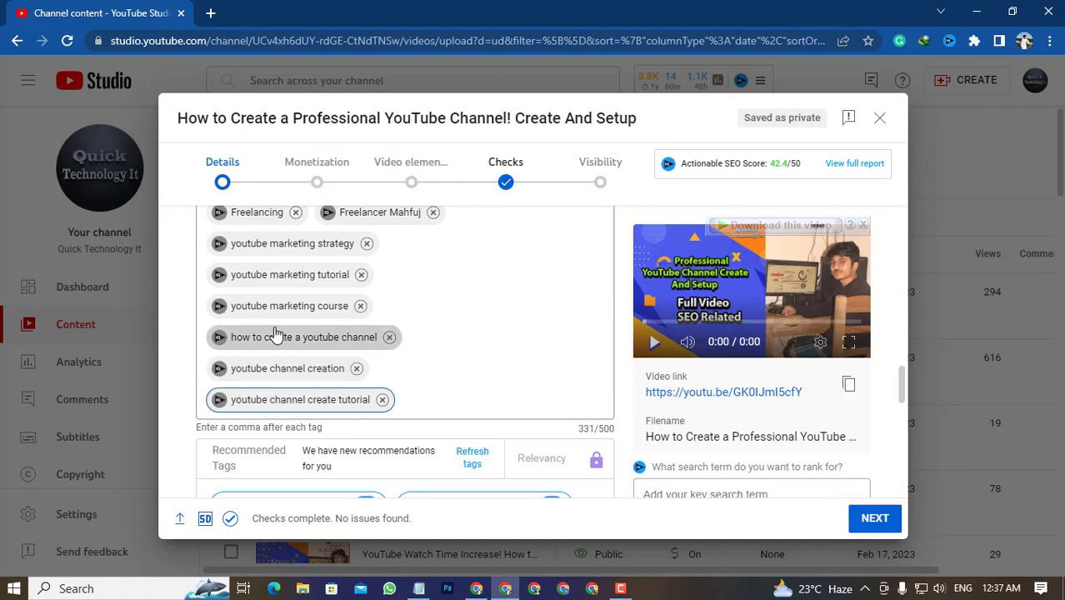
Step: Inspect the keyword scores for the "YouTube Channel Create and Set-up" tag and remove the "Video SEO" tag
scroll(275, 334, up, 3)
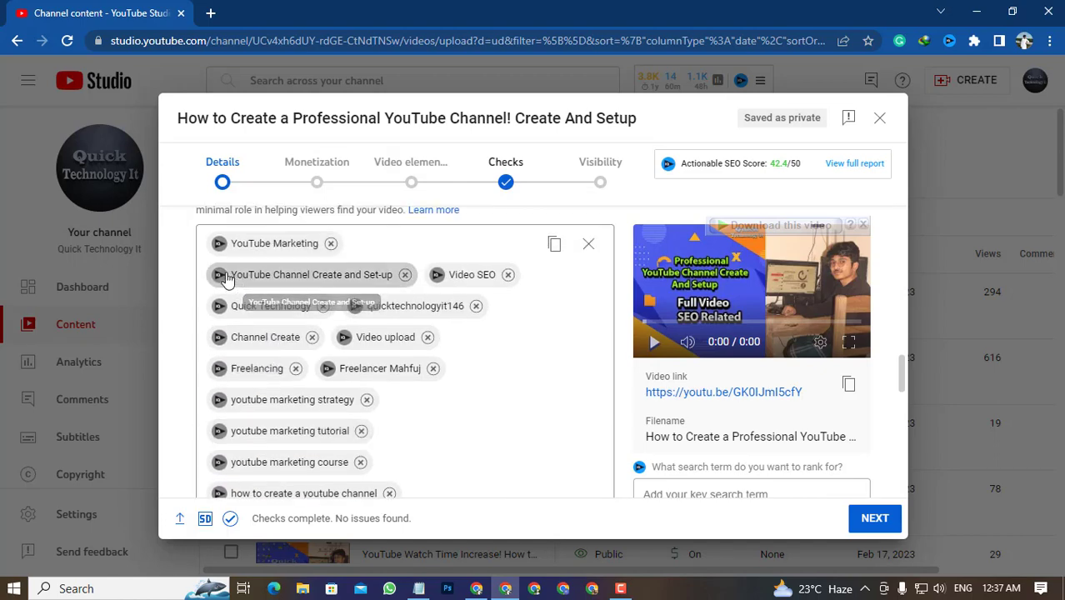
click(220, 275)
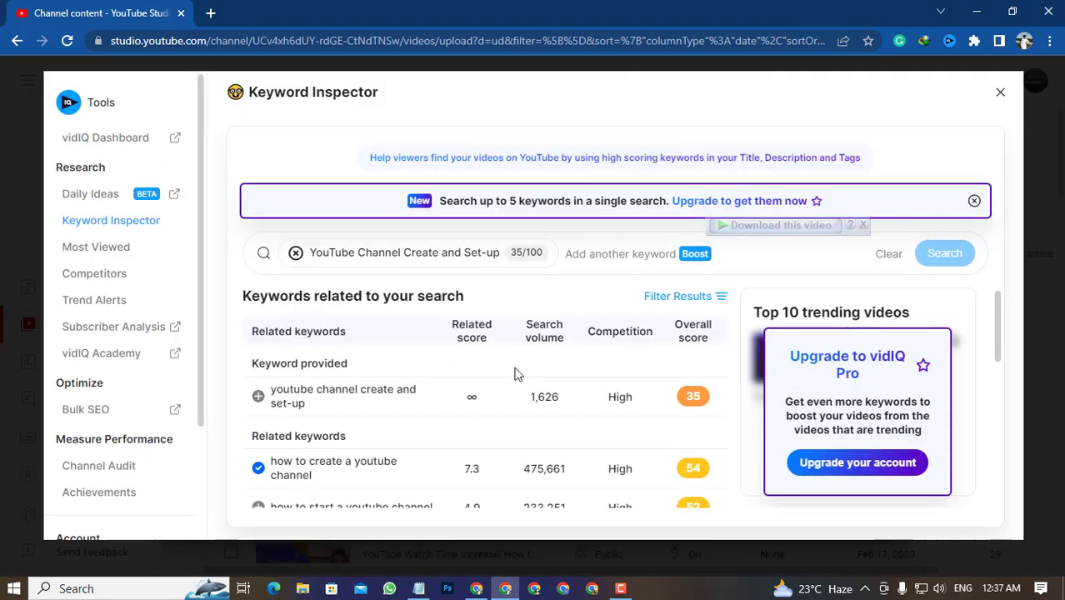
scroll(509, 375, down, 2)
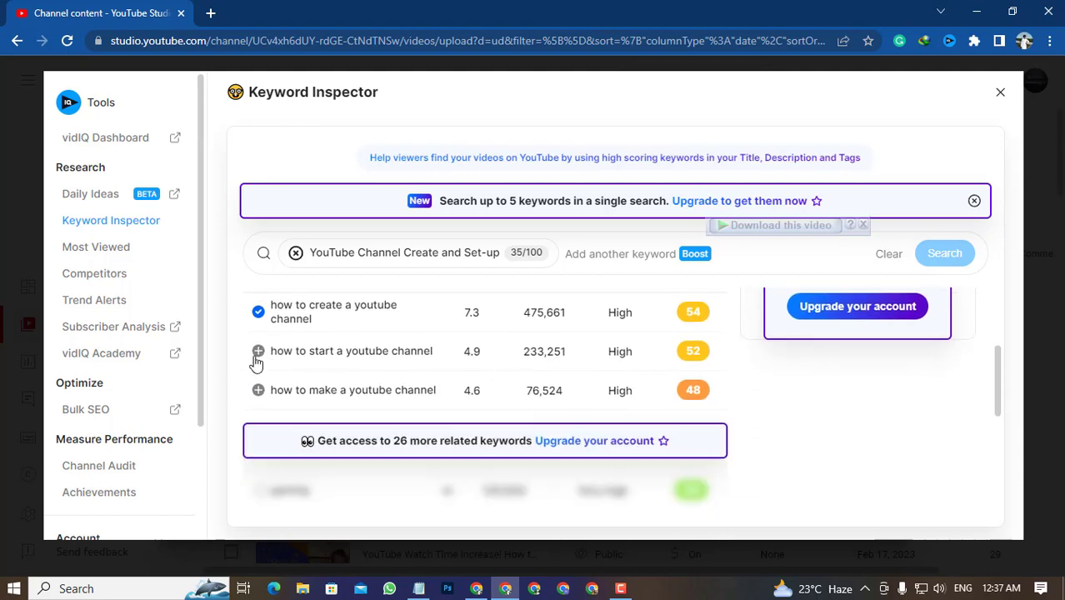
click(999, 95)
scroll(470, 309, up, 5)
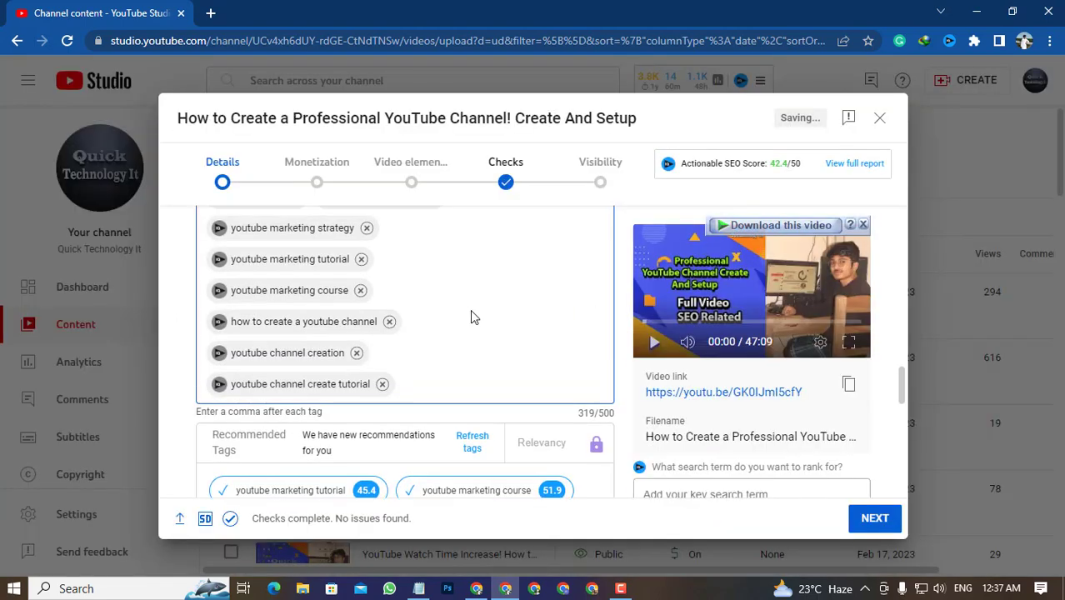
scroll(466, 356, down, 1)
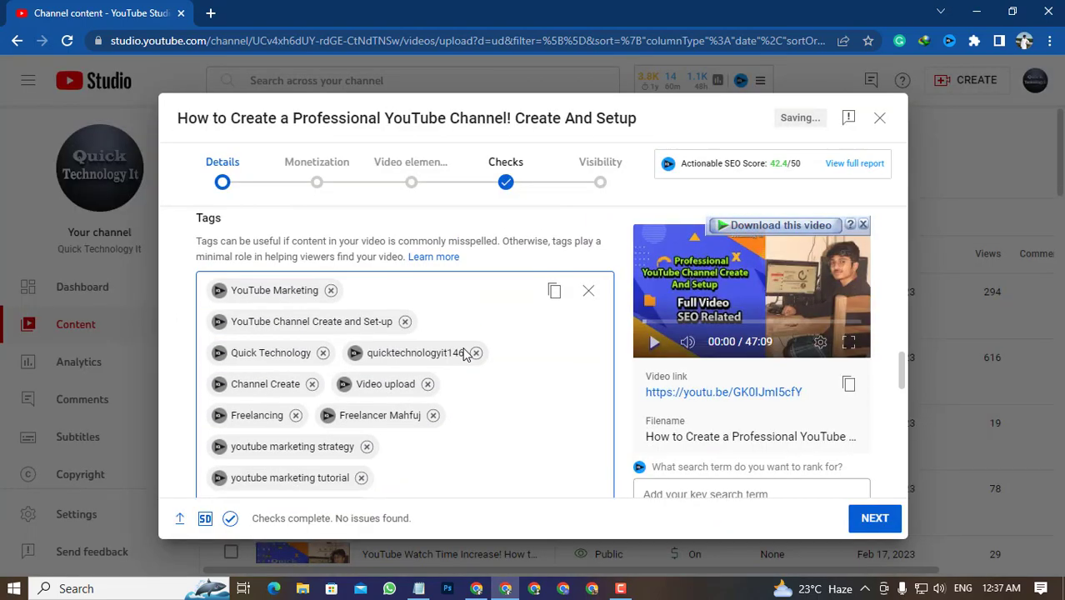
Step: Copy the phrase "youtube channel create" from the Notepad keyword list and add it as a video tag in YouTube Studio
click(476, 588)
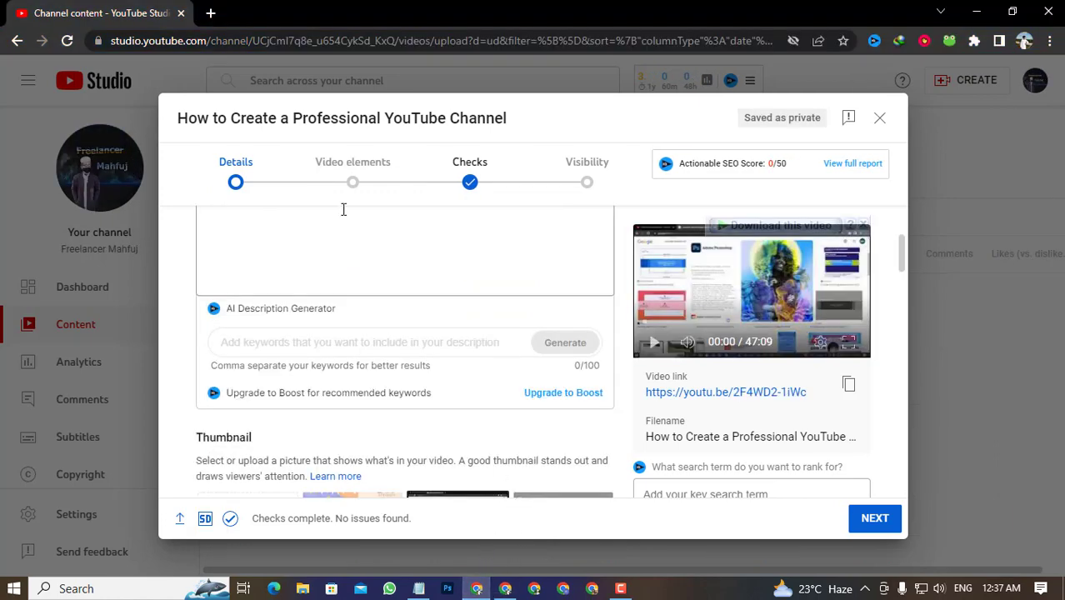
click(418, 588)
scroll(382, 344, up, 2)
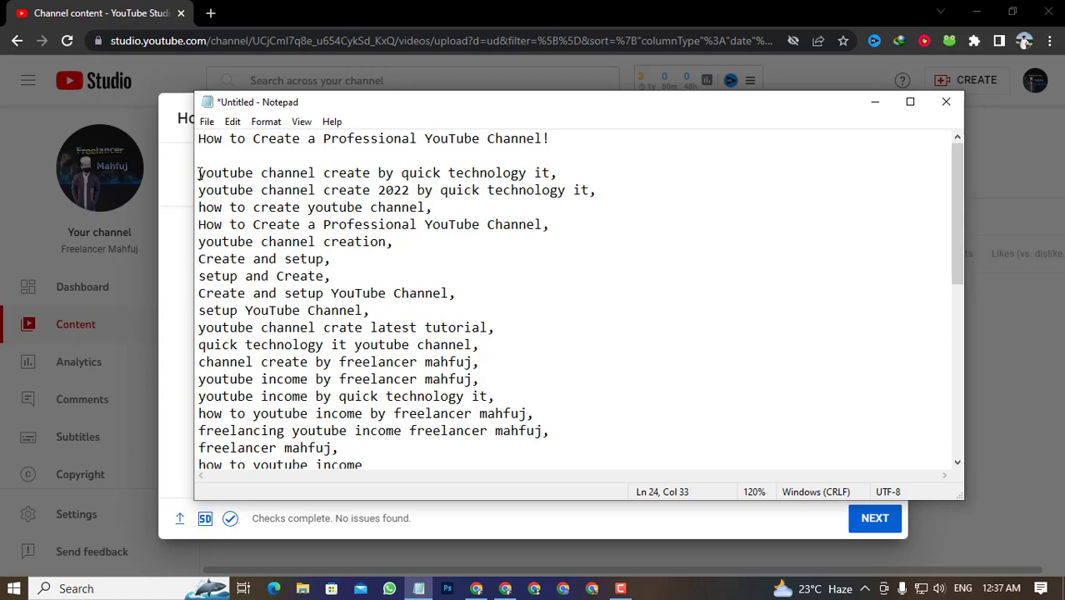
drag(198, 173, 372, 172)
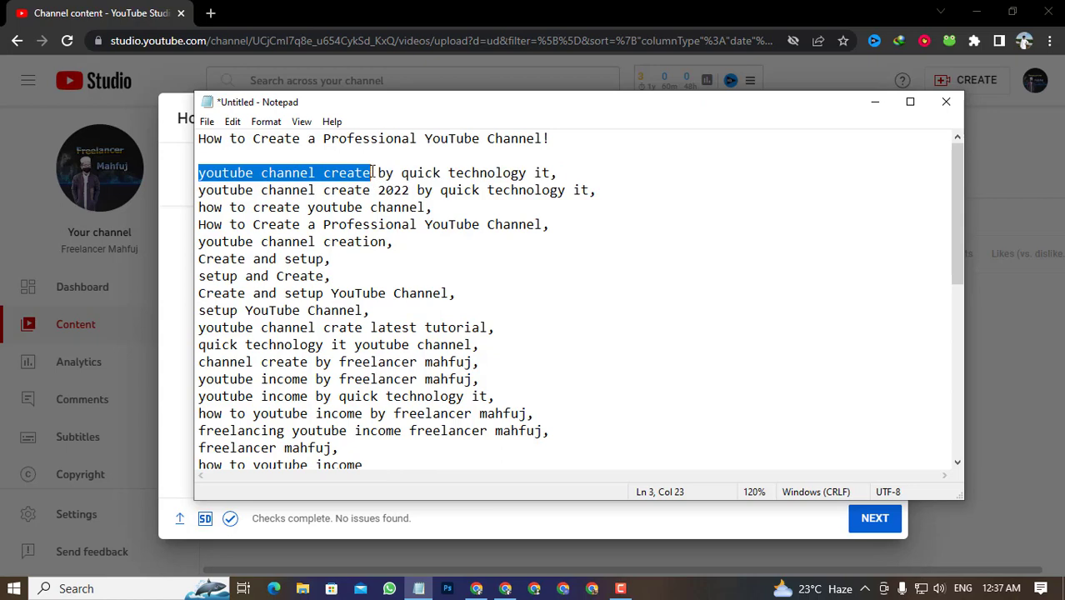
click(505, 588)
scroll(396, 444, down, 3)
scroll(398, 441, down, 2)
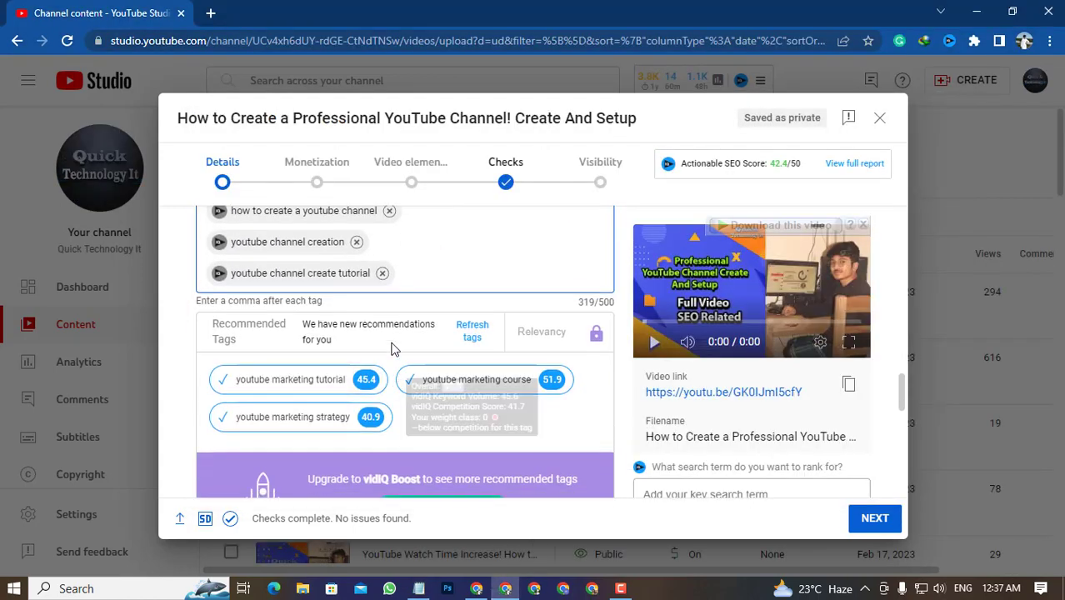
click(406, 273)
text(youtube channel create,)
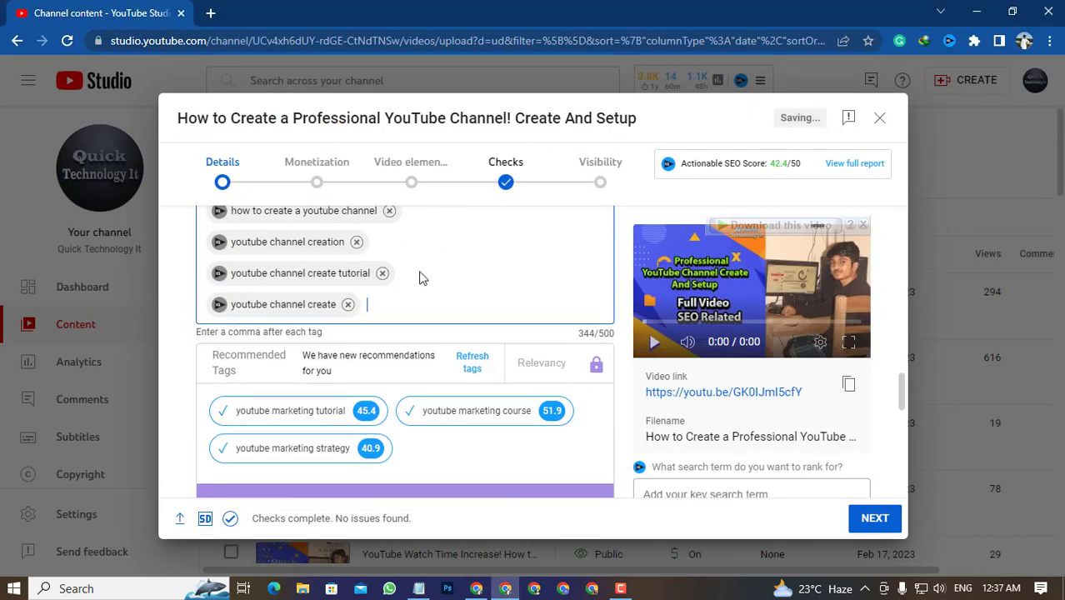
Step: Inspect the "youtube channel create" tag's keywords and add the related keyword "how to start a youtube channel" as a tag
click(219, 304)
scroll(525, 392, down, 1)
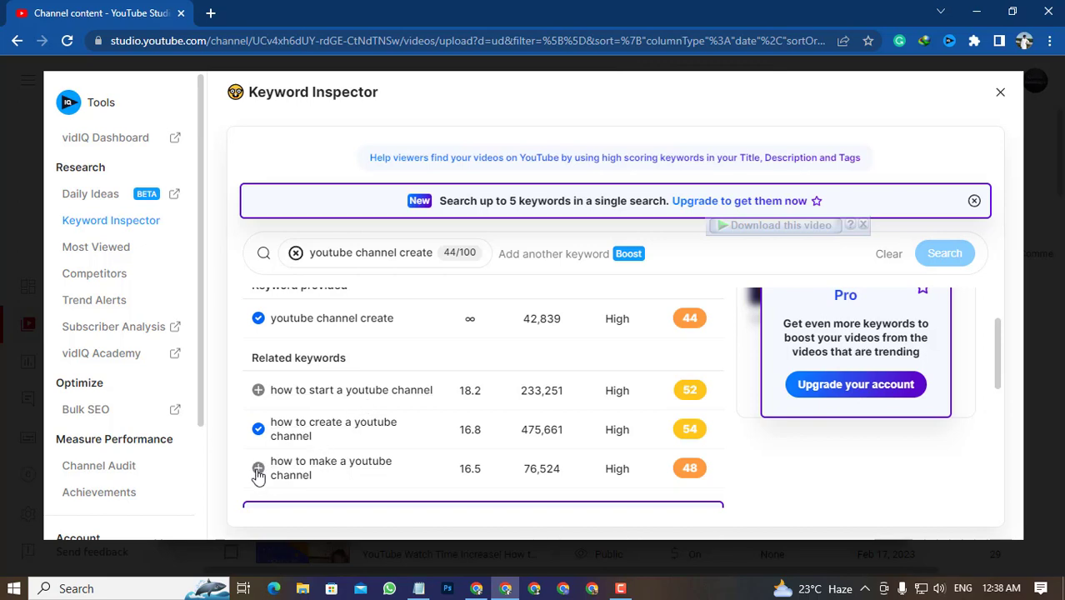
click(260, 392)
click(1003, 93)
scroll(596, 309, down, 2)
mouse_move(543, 336)
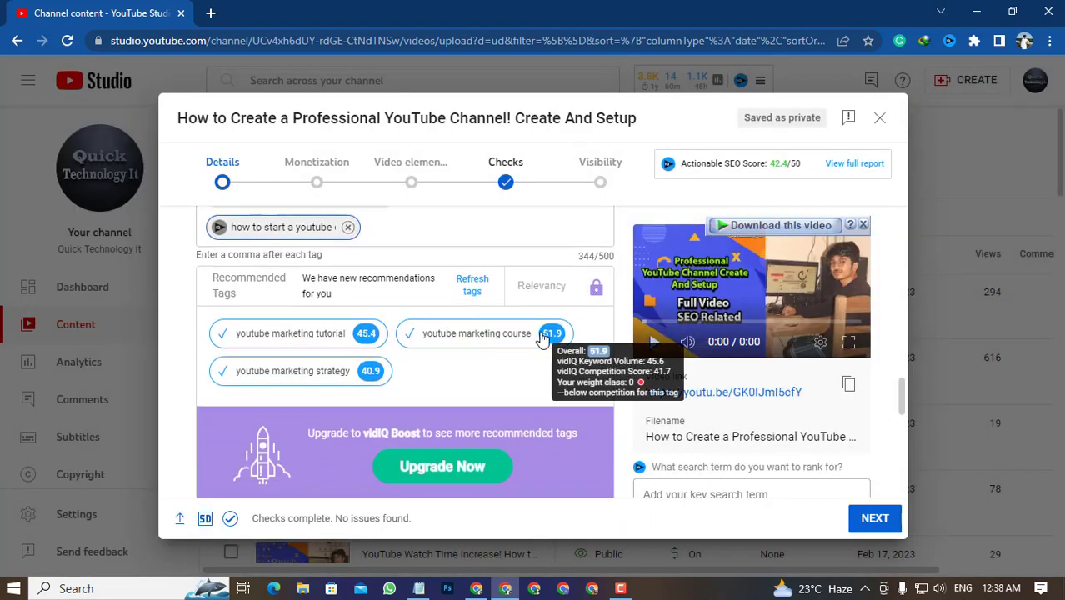
scroll(405, 356, up, 2)
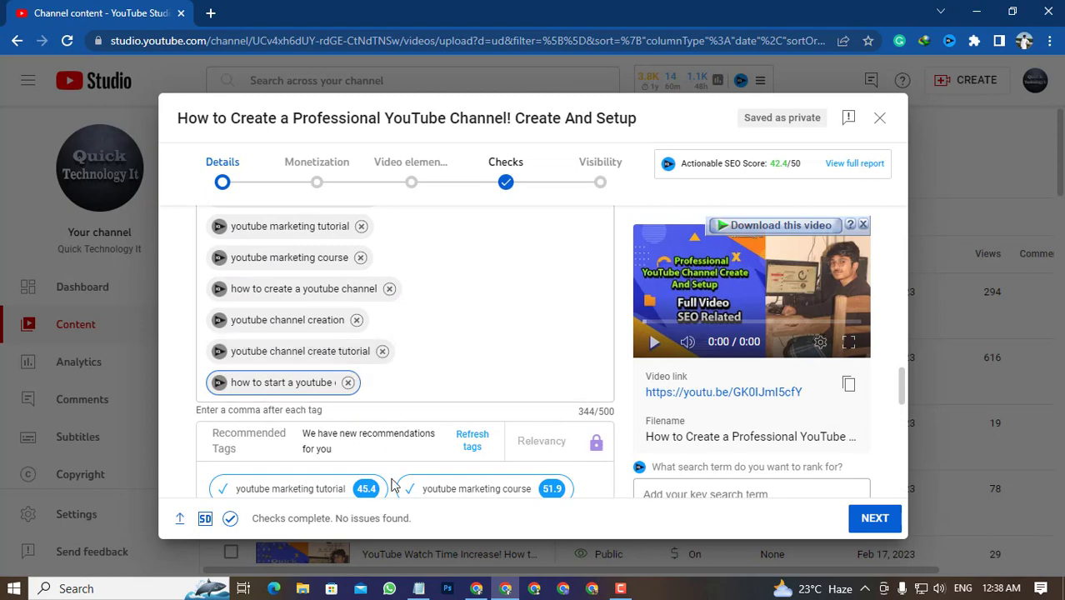
Step: Copy "channel create by quick technology it," from the Notepad keyword list and add it as a video tag in YouTube Studio
click(419, 588)
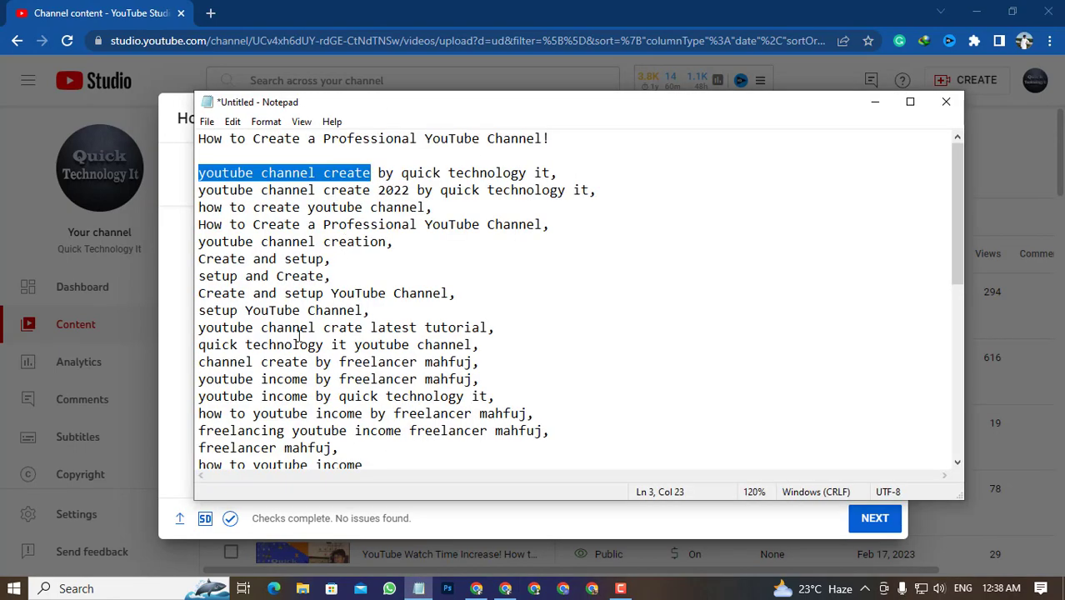
click(200, 345)
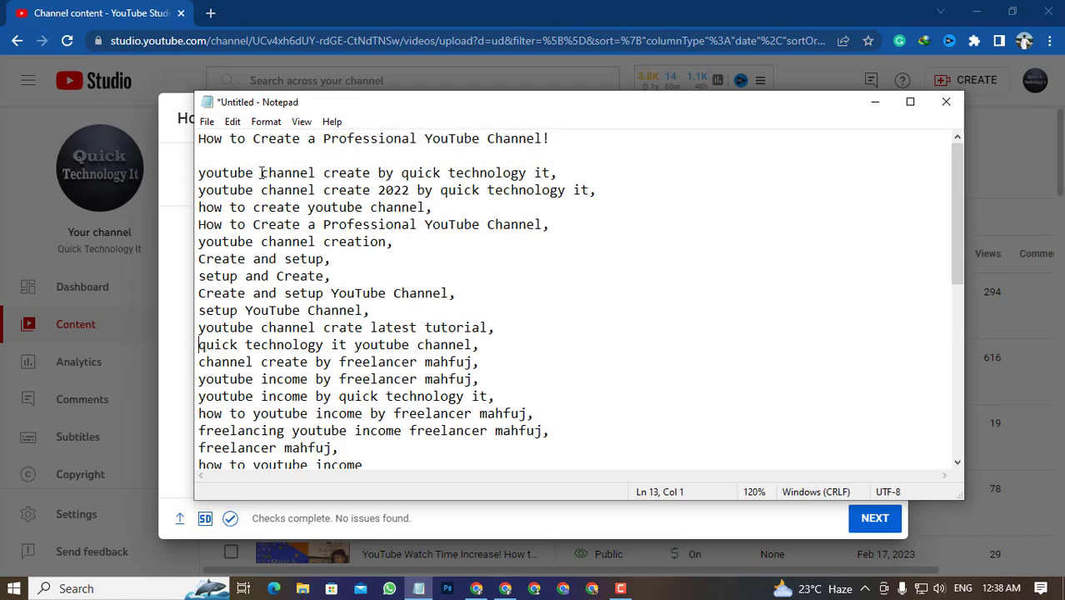
drag(261, 173, 569, 176)
key(ctrl+c)
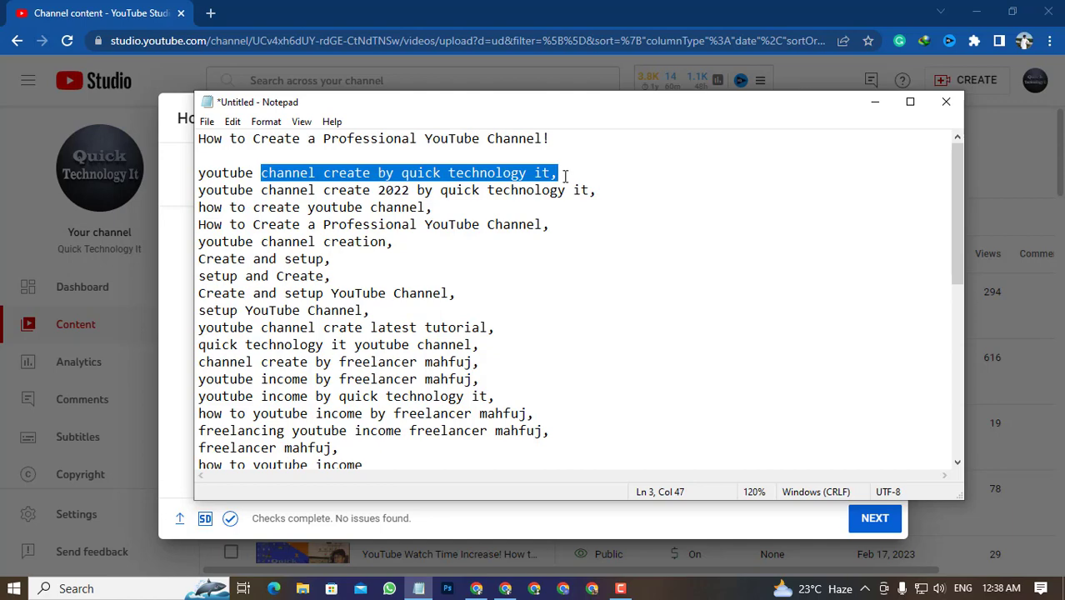
click(505, 588)
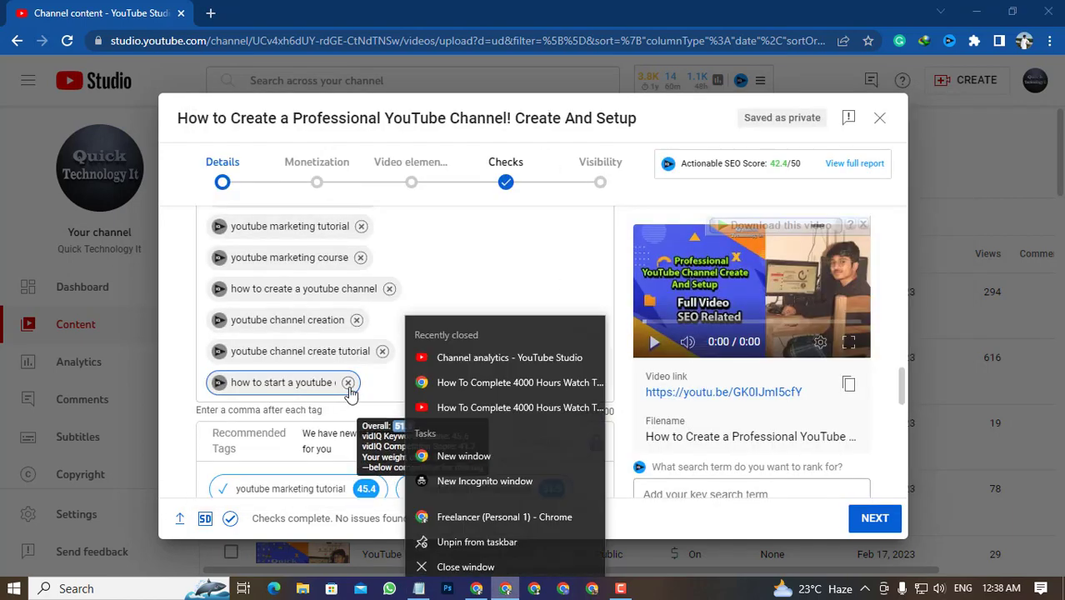
click(383, 386)
key(ctrl+v)
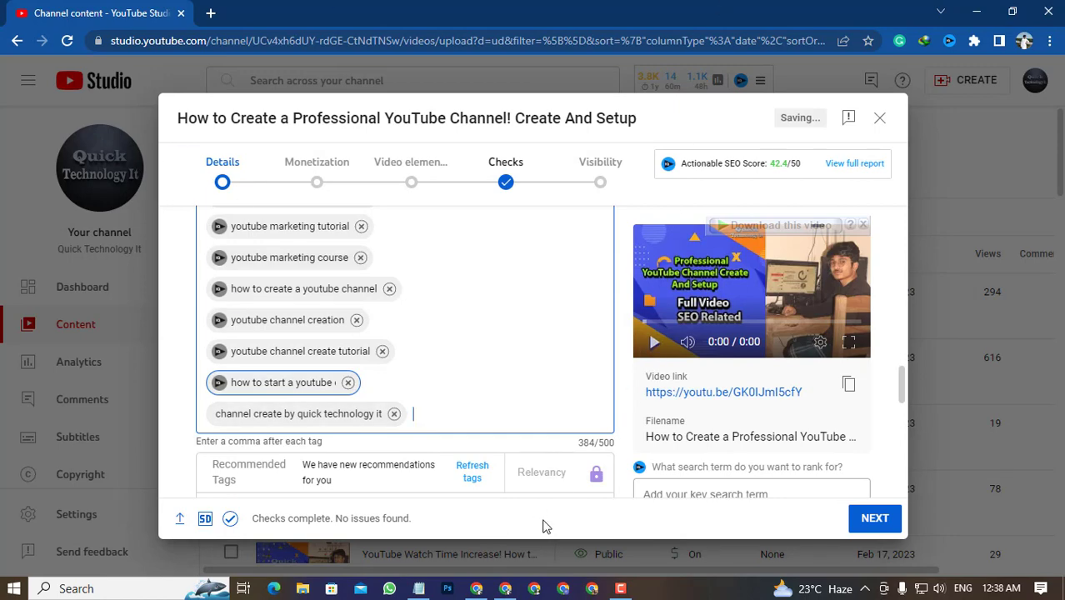
Step: Review the keyword list in Notepad and add the missing comma after the "how to youtube income" line
click(418, 588)
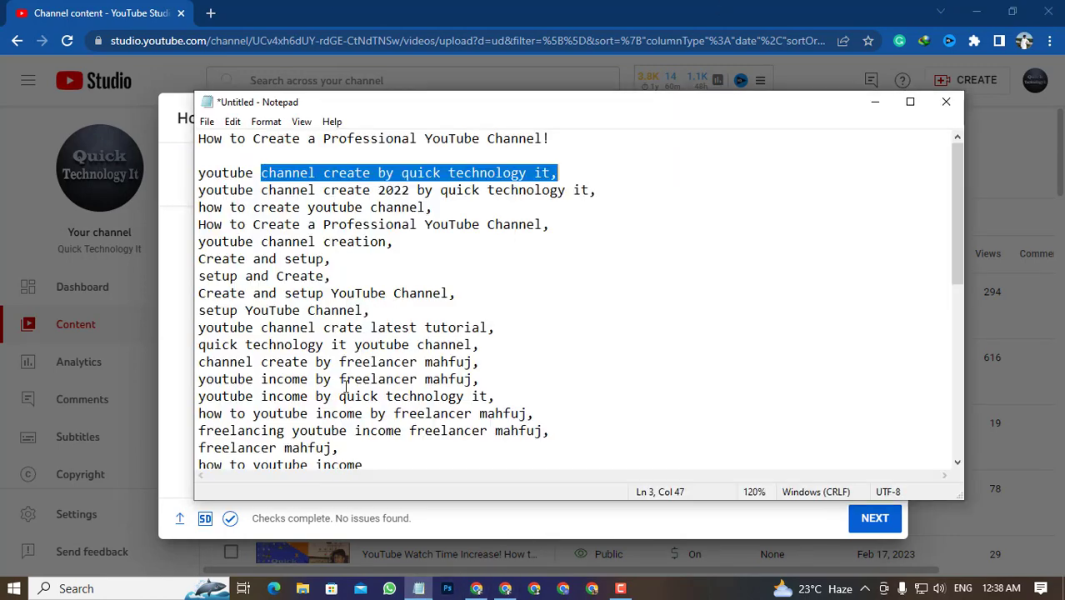
scroll(404, 360, down, 1)
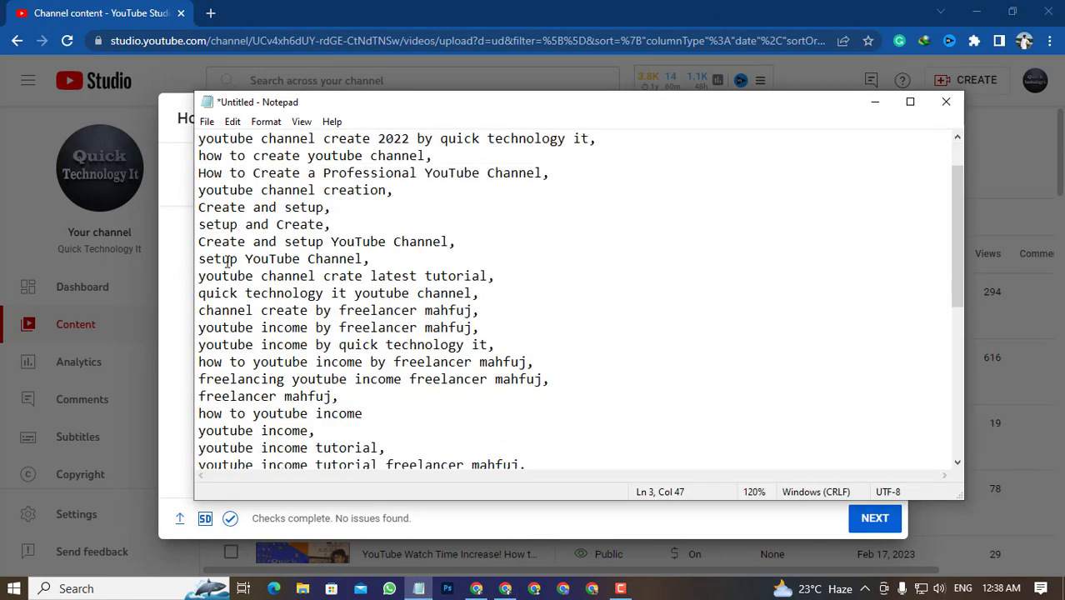
drag(198, 243, 462, 237)
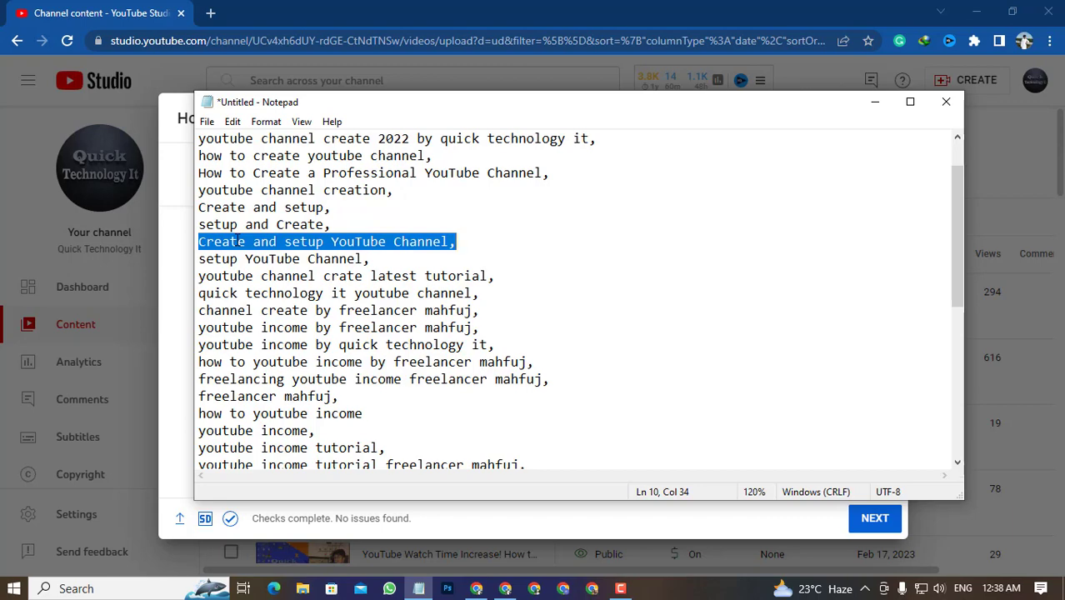
scroll(301, 229, down, 3)
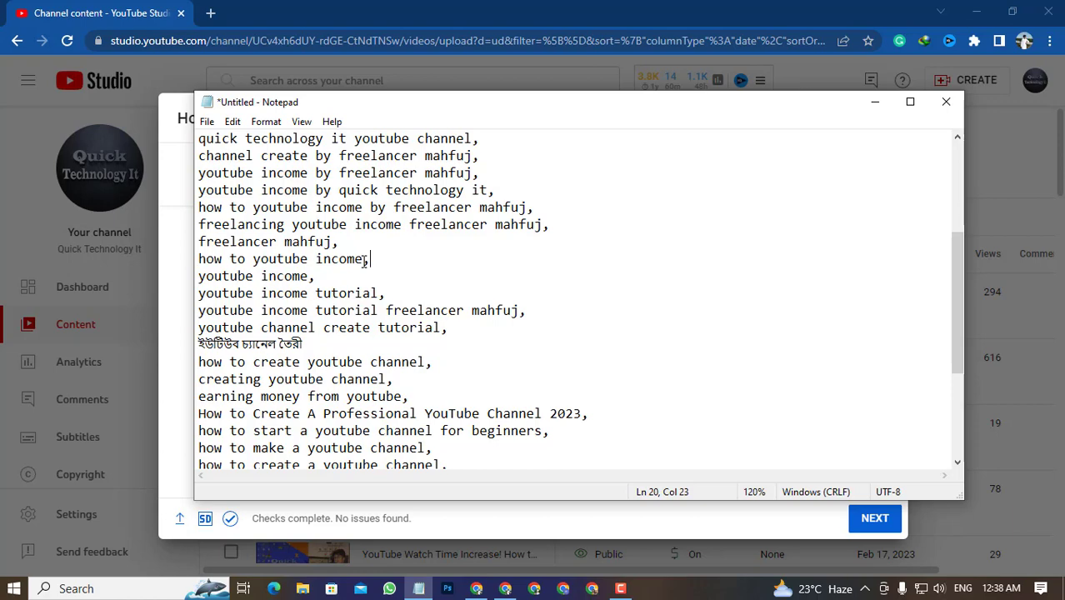
scroll(378, 264, down, 3)
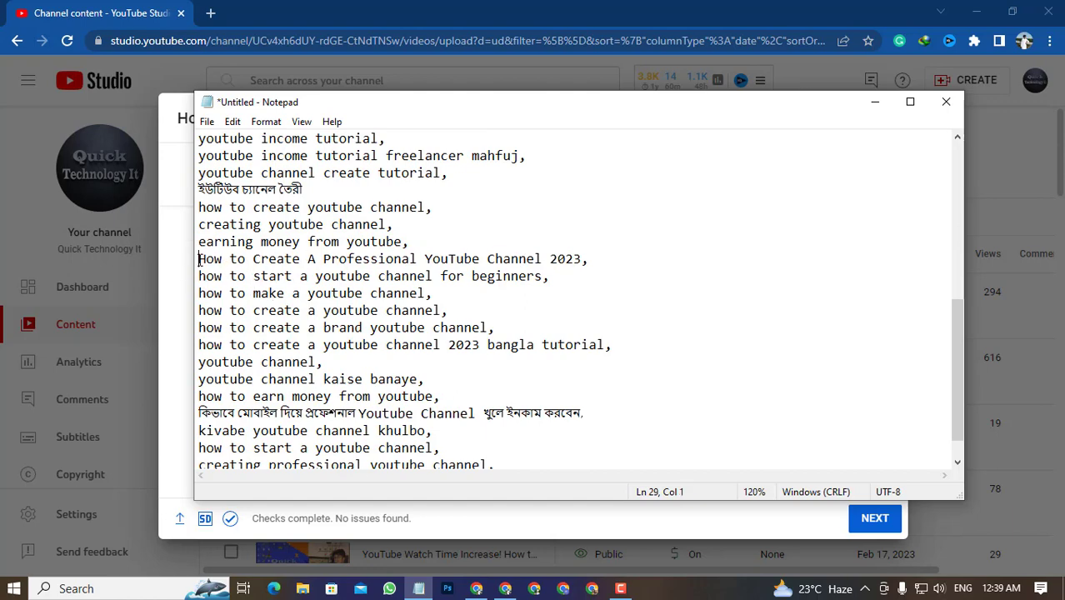
Step: Copy "How to Create A Professional YouTube Channel 2023," from the Notepad keyword list and add it as a video tag in YouTube Studio
drag(199, 259, 586, 253)
key(ctrl+c)
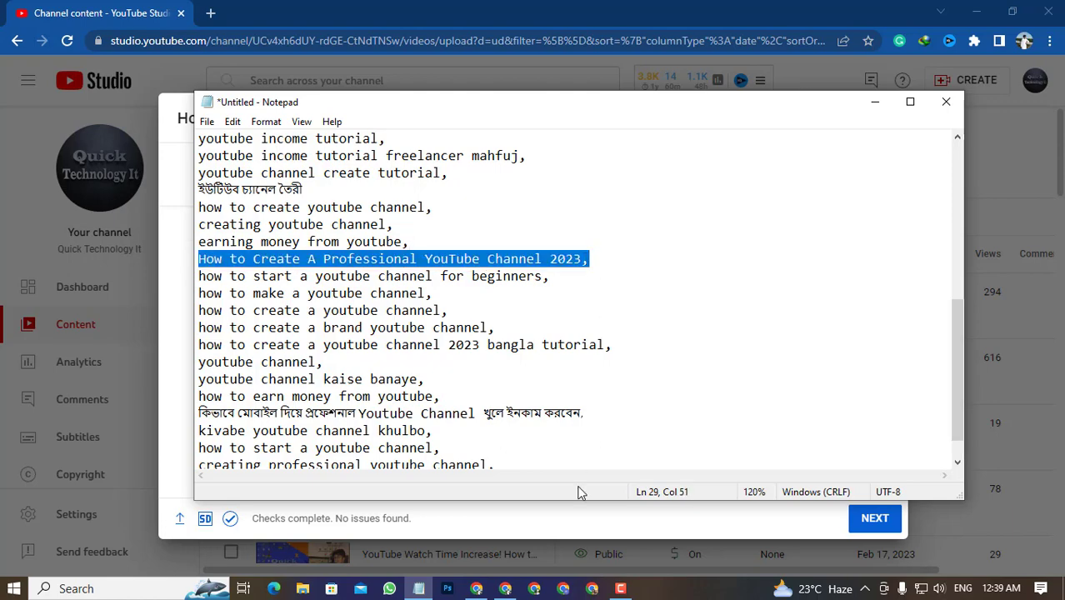
click(500, 588)
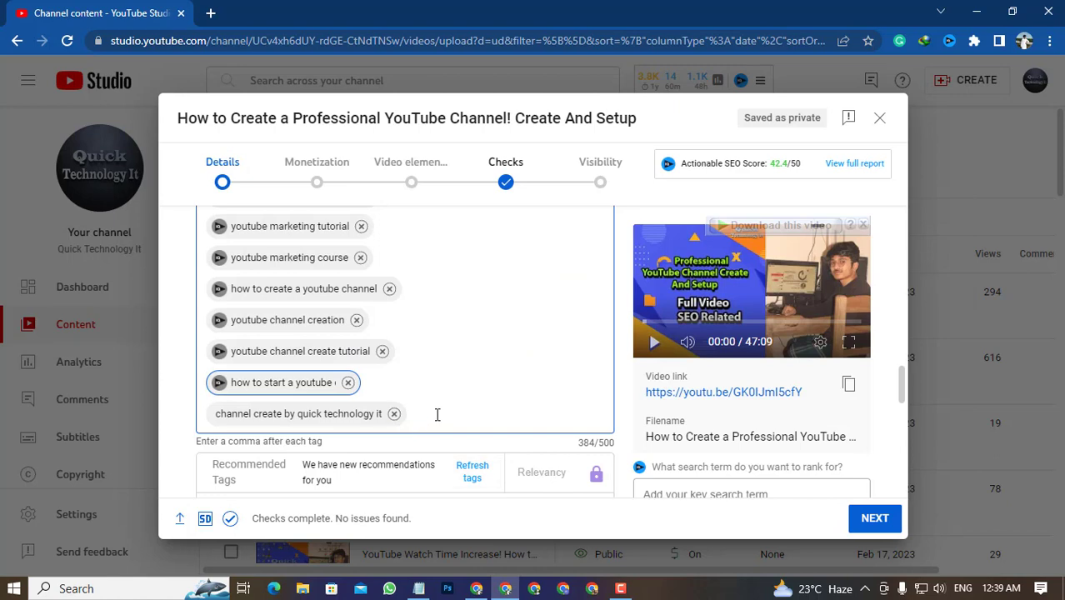
key(ctrl+v)
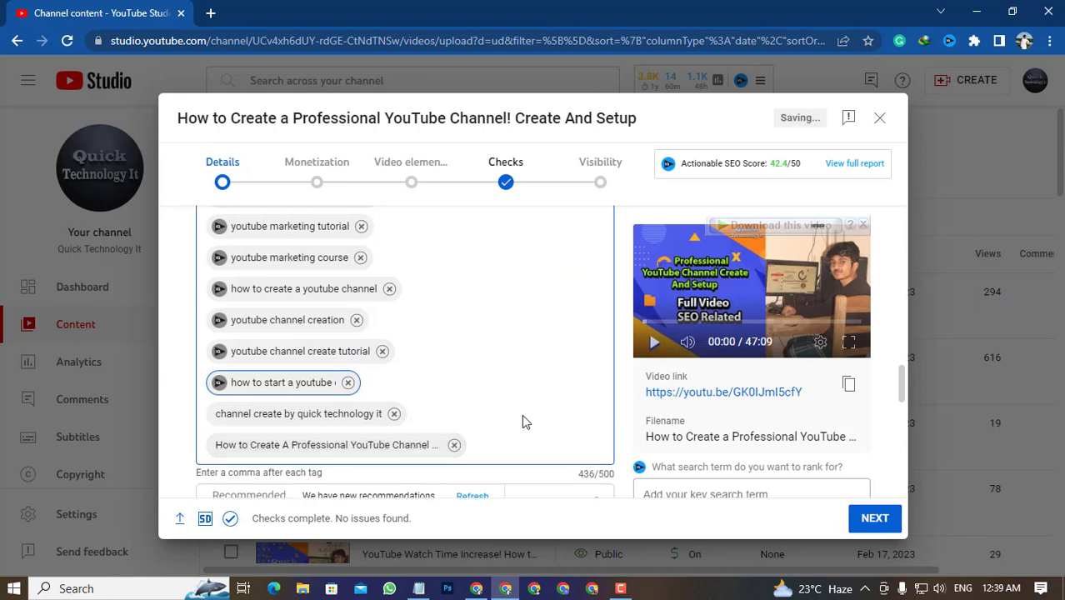
scroll(519, 423, down, 1)
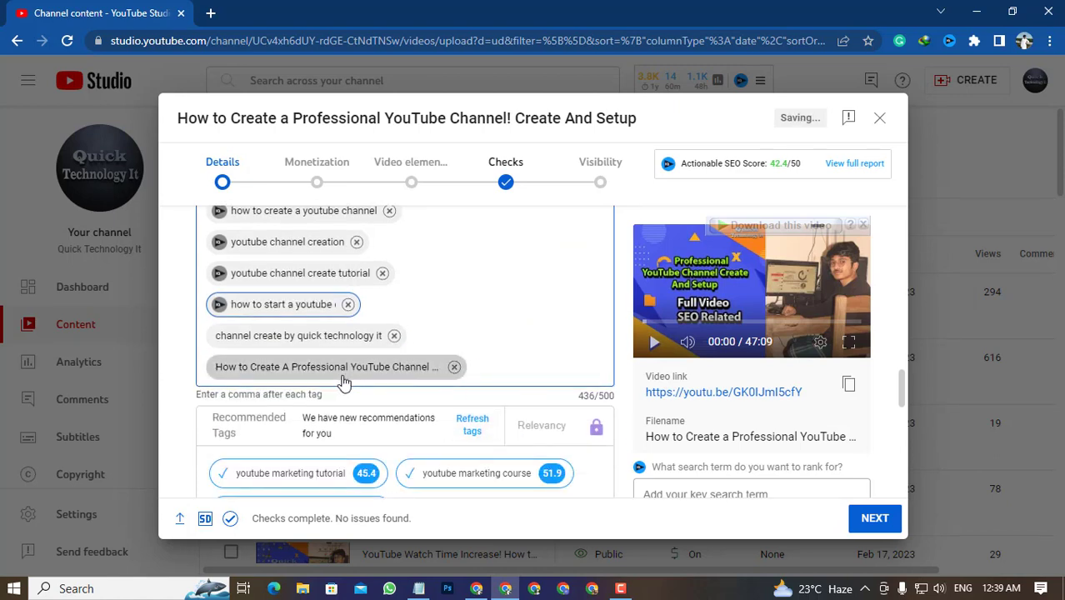
Step: Copy the Bangla phrase "ইউটিউব চ্যানেল তৈরী" from the Notepad keyword list and add it as a video tag in YouTube Studio
click(419, 588)
scroll(341, 361, down, 1)
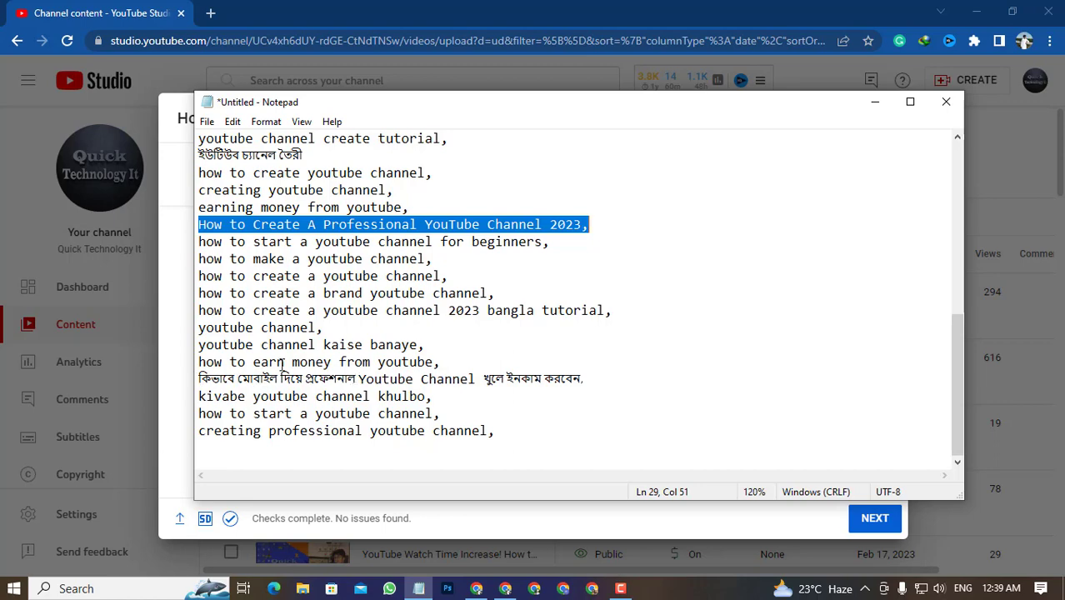
scroll(284, 364, up, 1)
drag(200, 206, 318, 205)
key(ctrl+c)
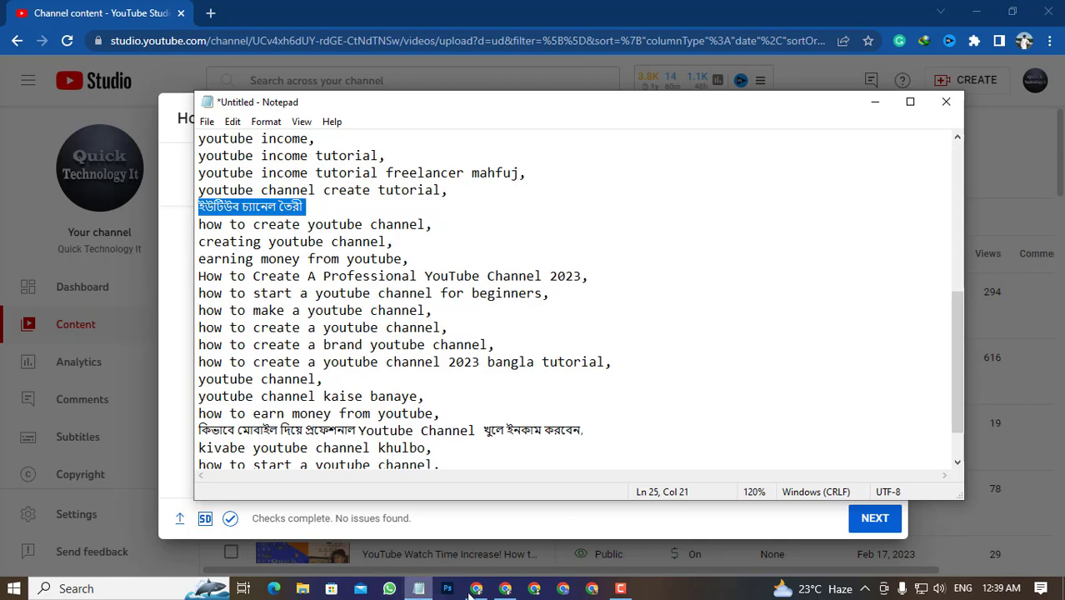
click(505, 589)
click(490, 373)
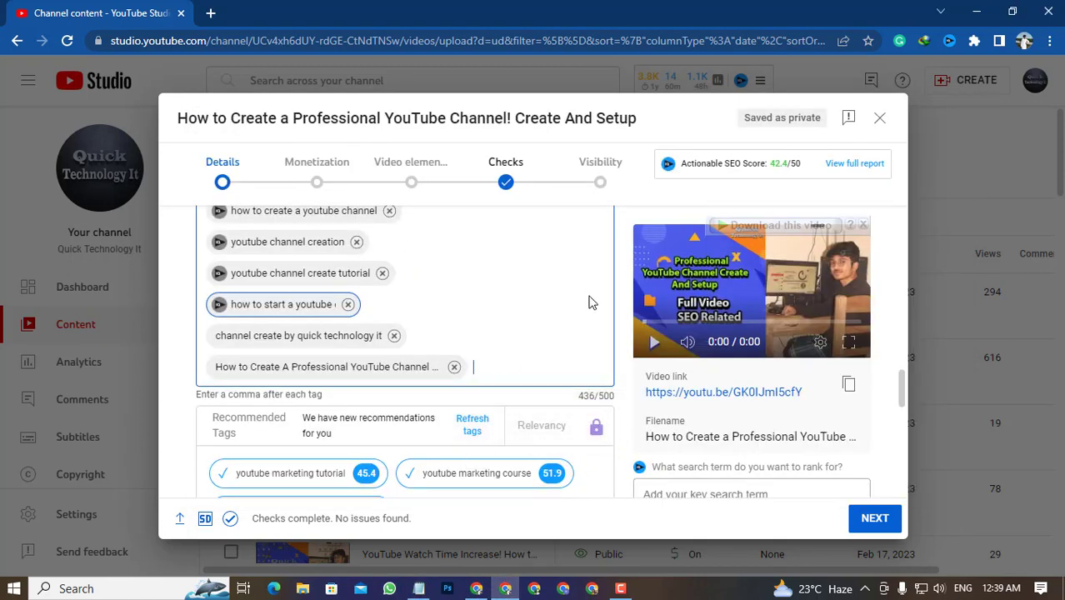
key(ctrl+v)
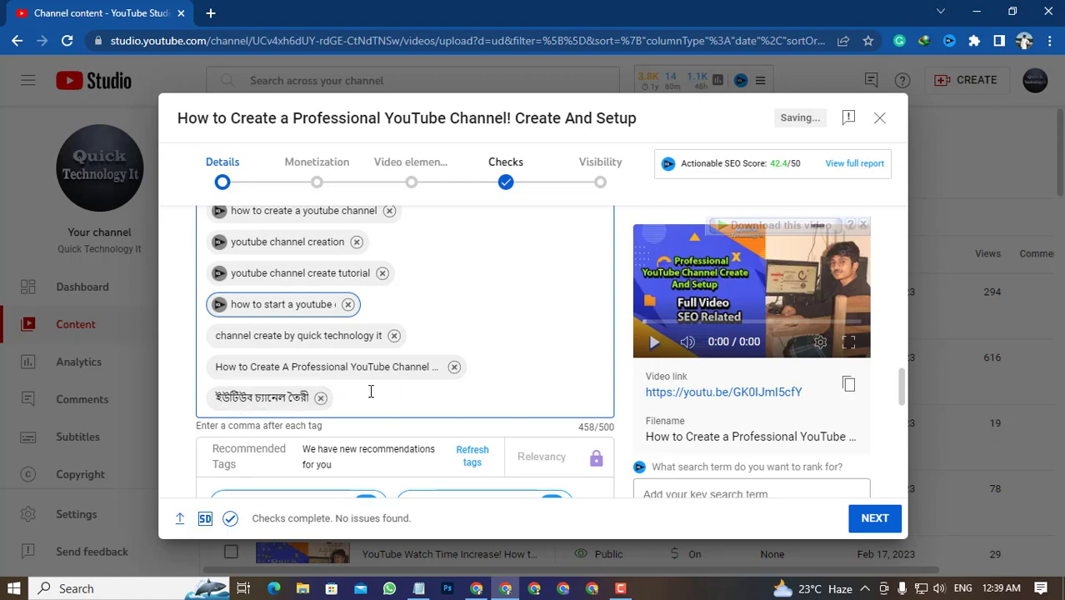
Step: Review the recommended tags and the remaining video settings, including automatic chapters, language and captions, license and category
scroll(367, 390, down, 2)
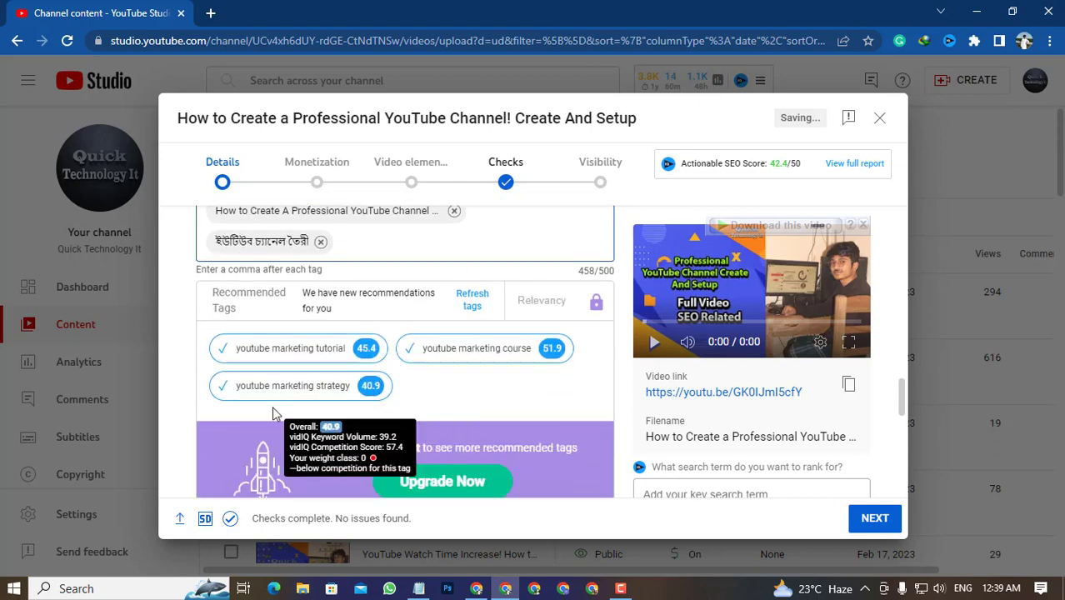
scroll(304, 417, down, 6)
scroll(380, 372, up, 3)
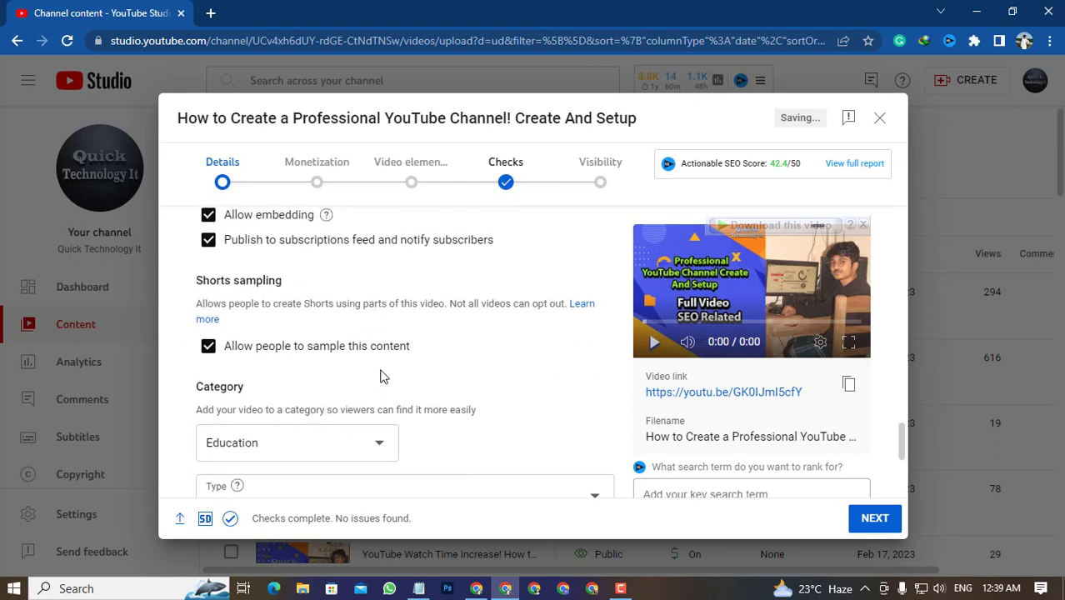
scroll(348, 377, up, 8)
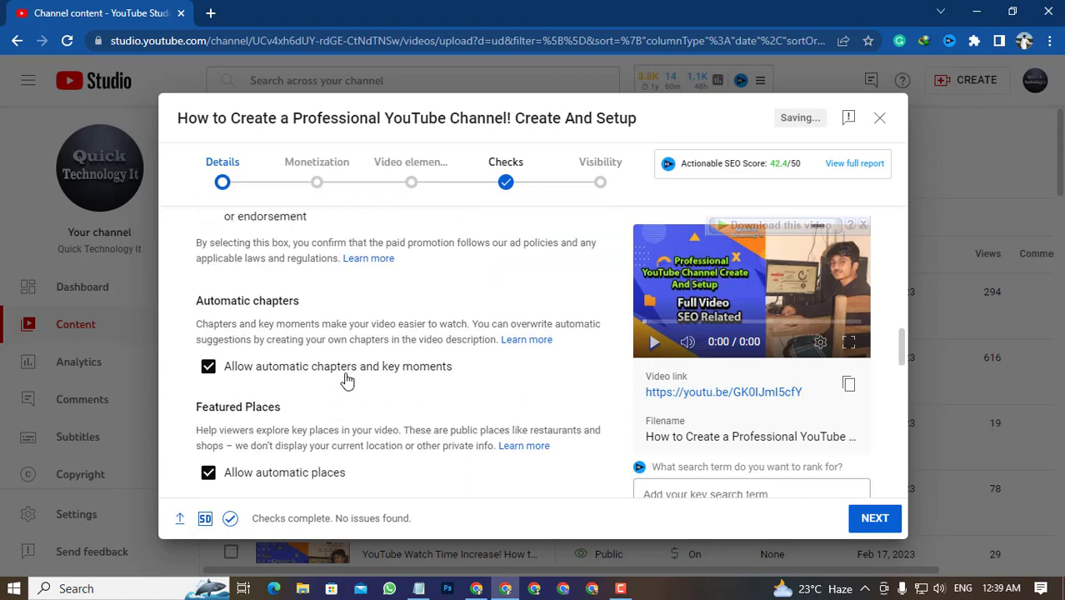
scroll(348, 376, down, 3)
scroll(350, 376, down, 5)
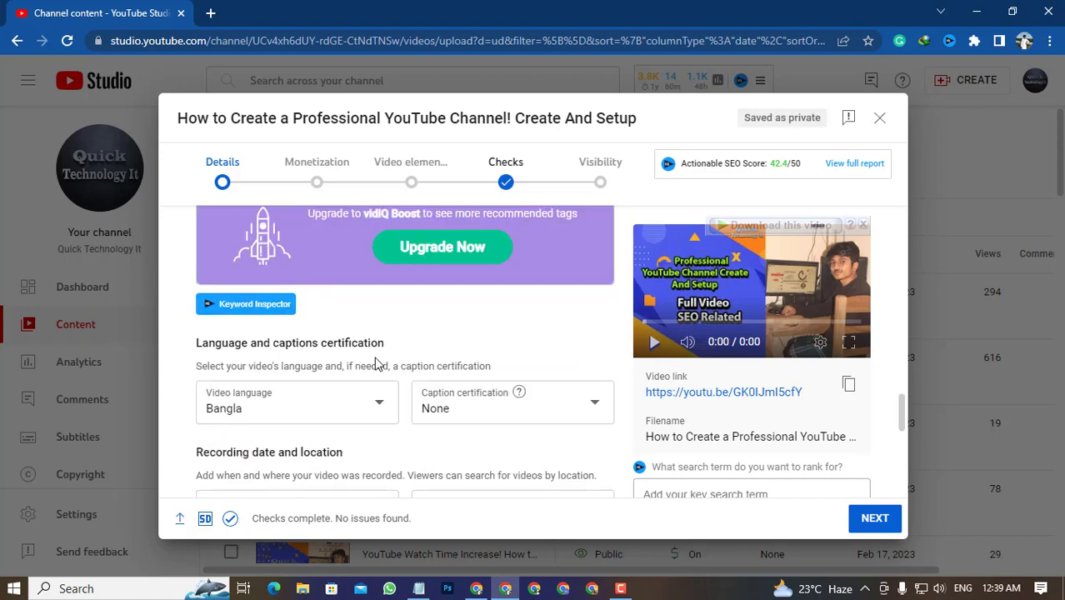
scroll(375, 363, up, 1)
scroll(376, 361, down, 3)
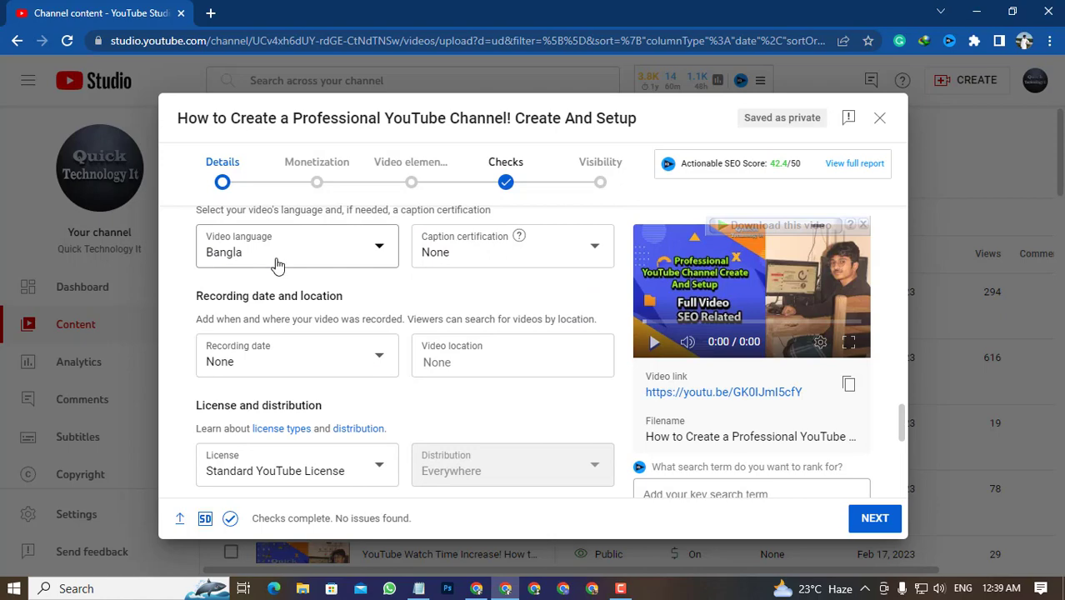
scroll(268, 265, up, 1)
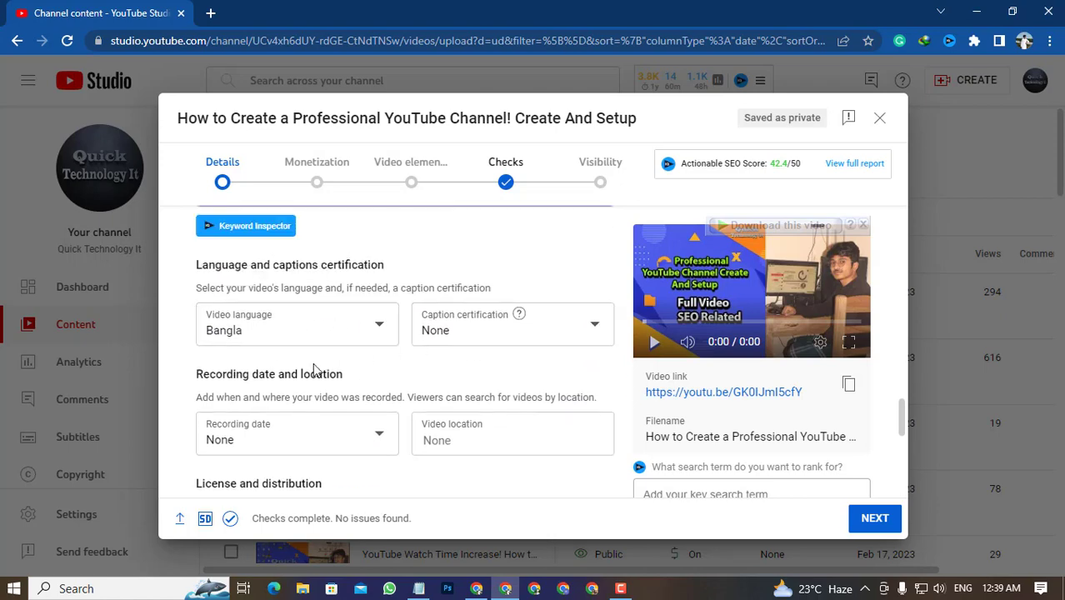
Step: Set the video's recording date to Feb 19, 2023 and its location to Mugdapara, Dhaka
scroll(317, 368, down, 1)
click(382, 356)
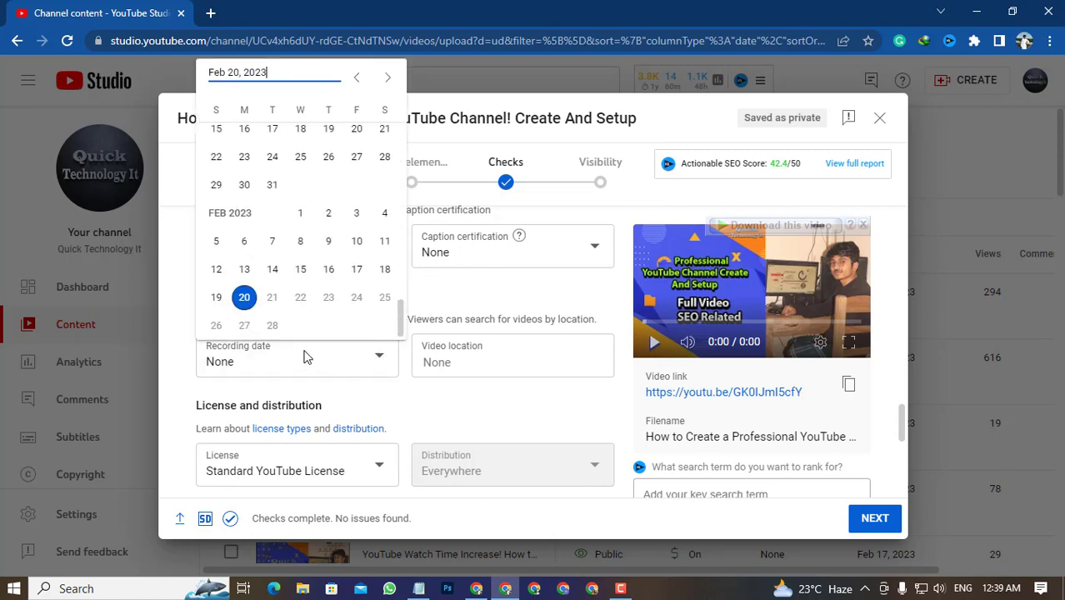
click(215, 298)
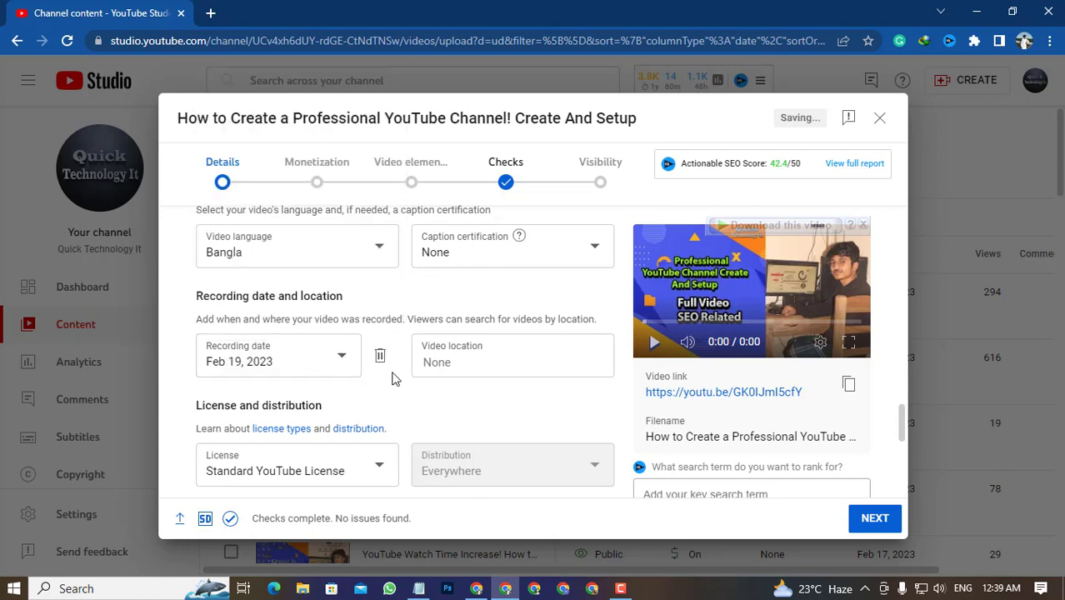
scroll(377, 388, down, 1)
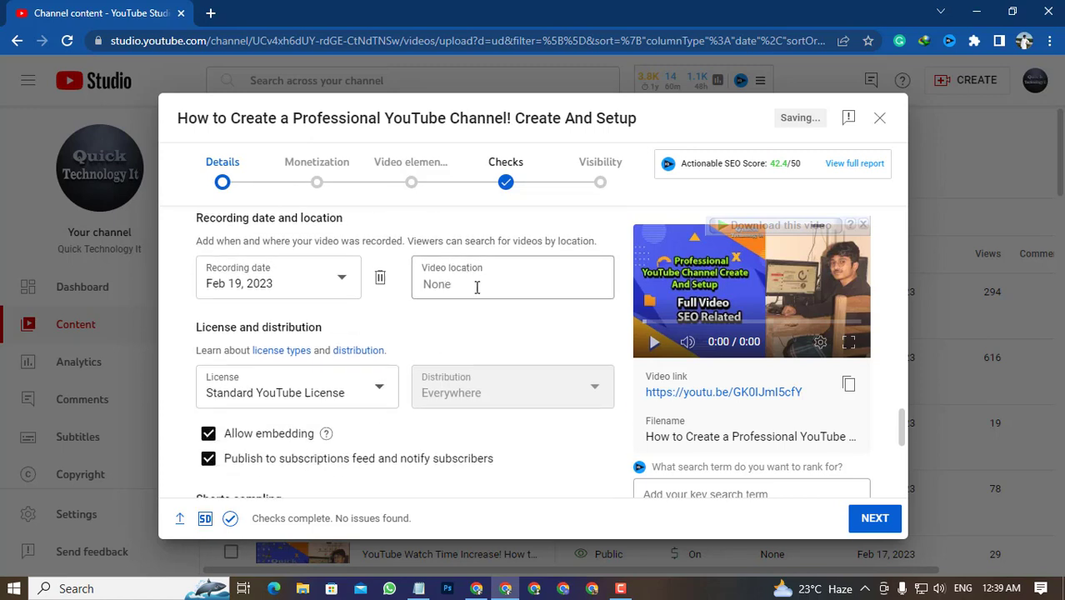
click(439, 284)
text(mugda)
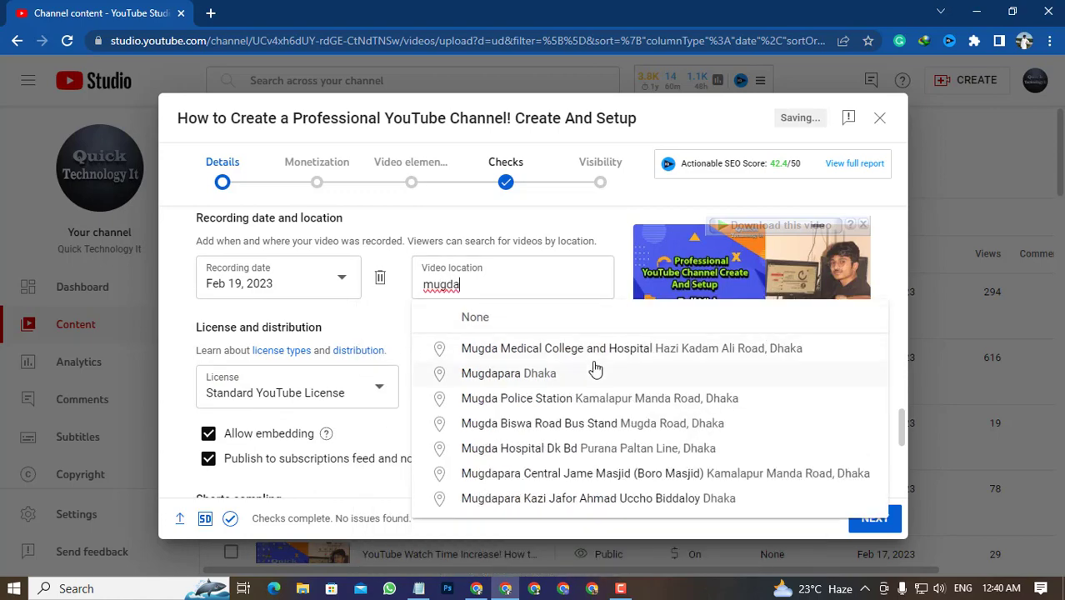
click(548, 374)
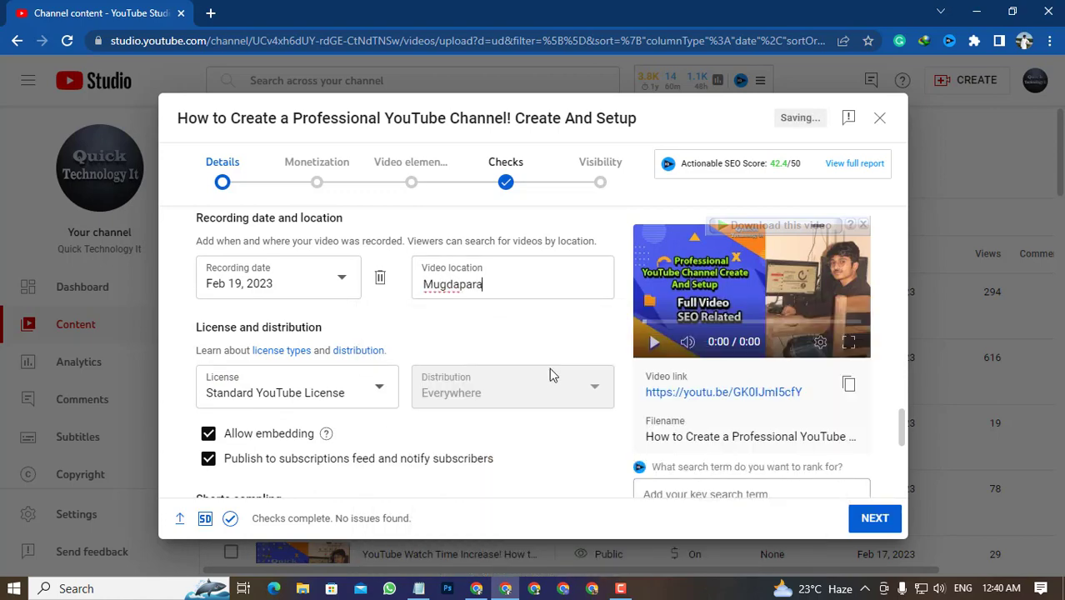
Step: Set the Education category's type to Tips and its level to Beginner
scroll(312, 373, down, 2)
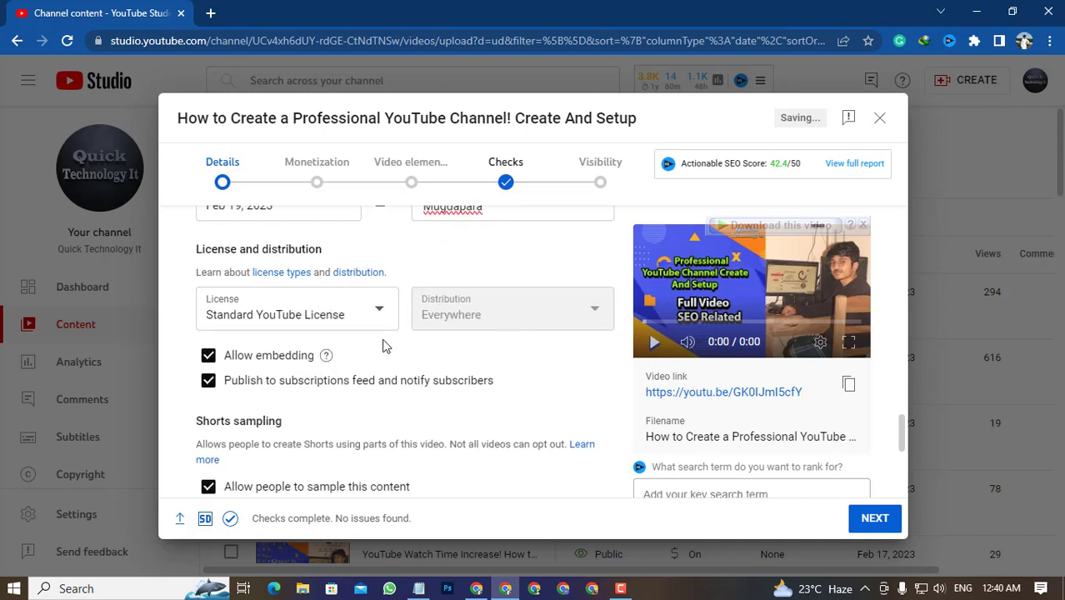
scroll(349, 341, down, 3)
scroll(312, 333, down, 3)
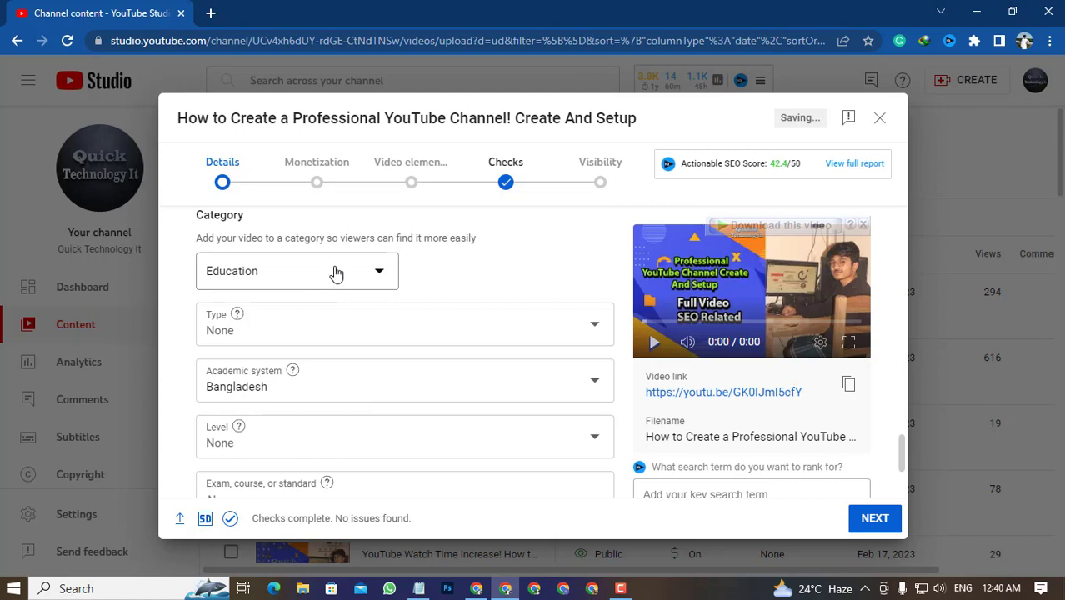
scroll(342, 274, down, 2)
click(535, 250)
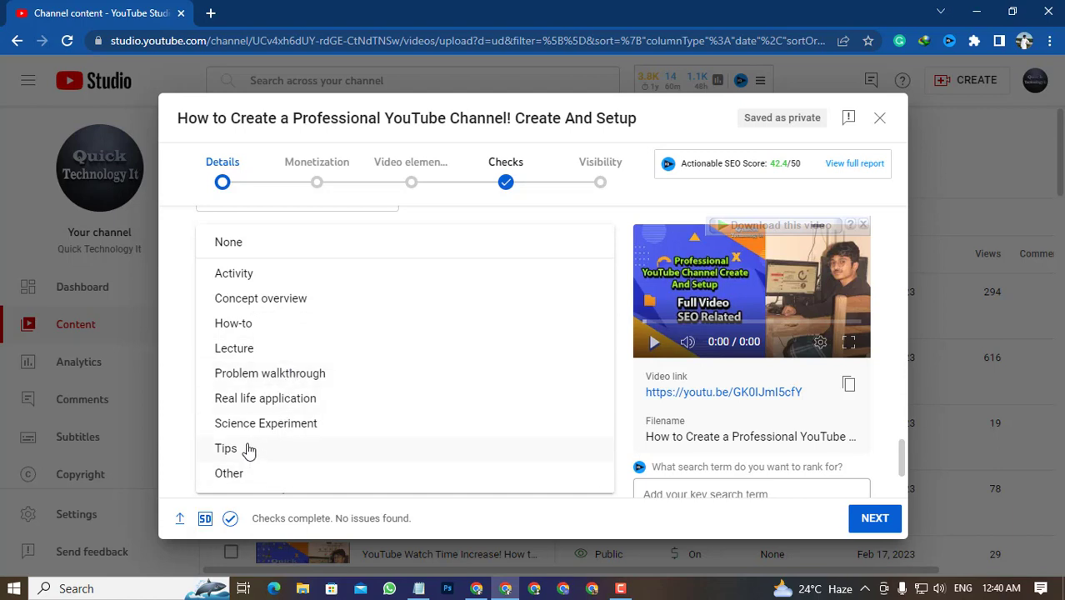
click(247, 450)
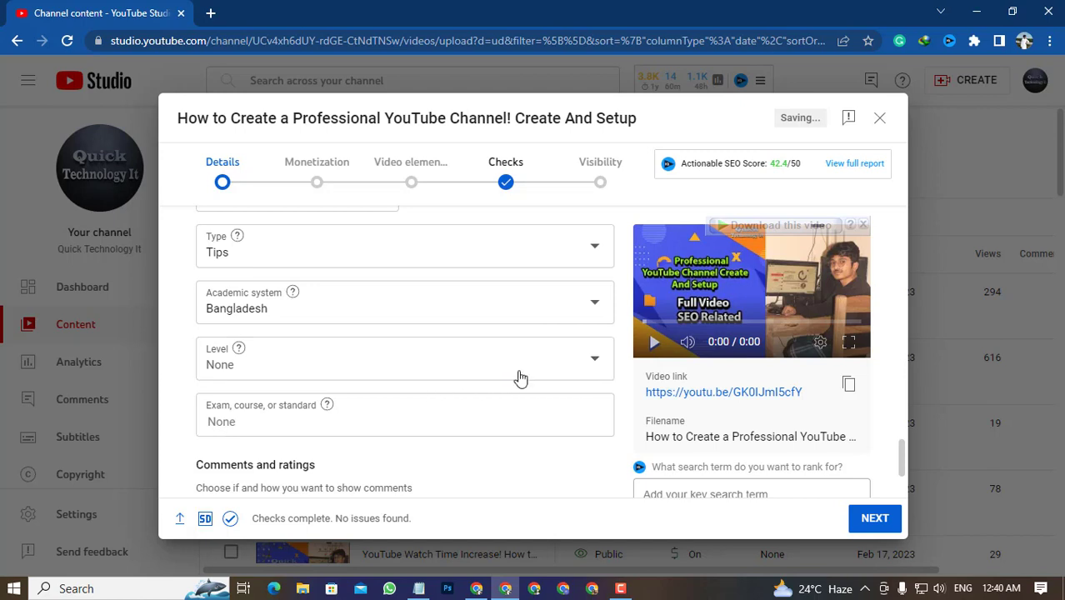
click(569, 363)
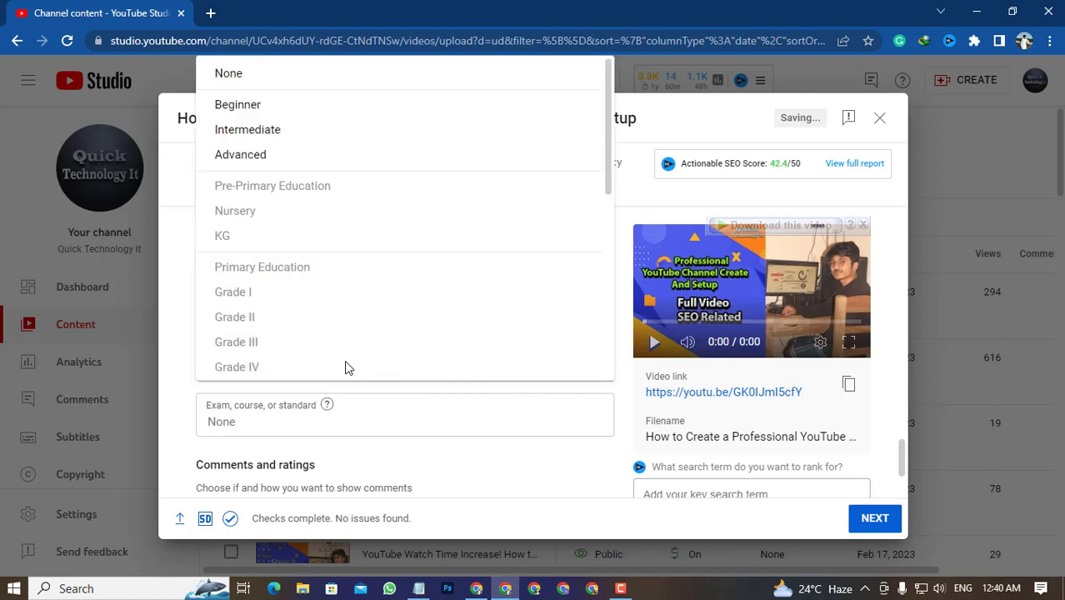
click(277, 110)
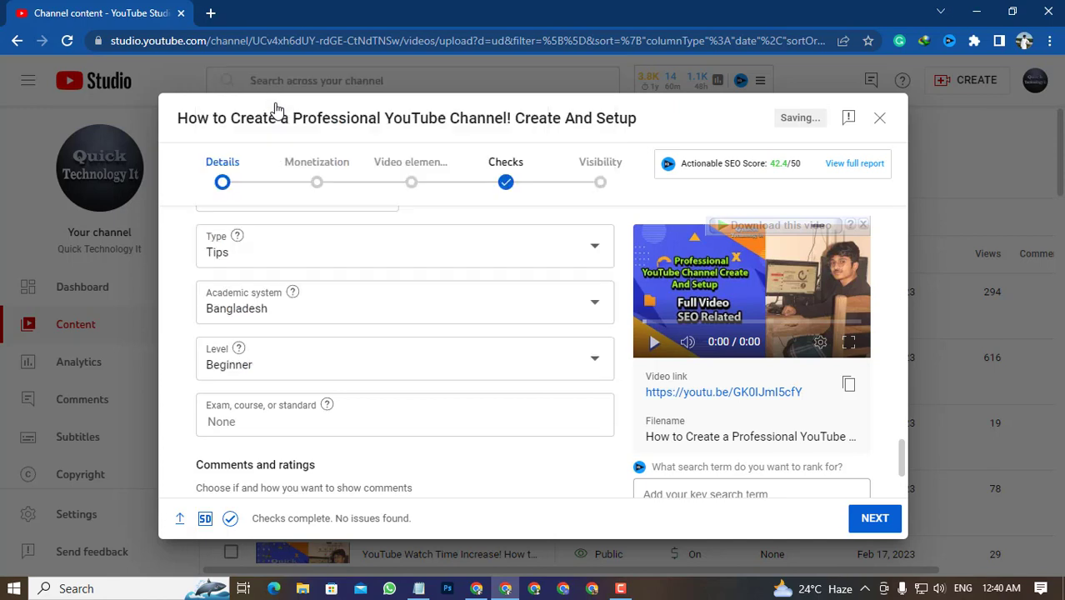
Step: Review the comment settings and recheck the video's tags, title, description, thumbnail, playlist, audience and paid promotion details
scroll(434, 402, down, 1)
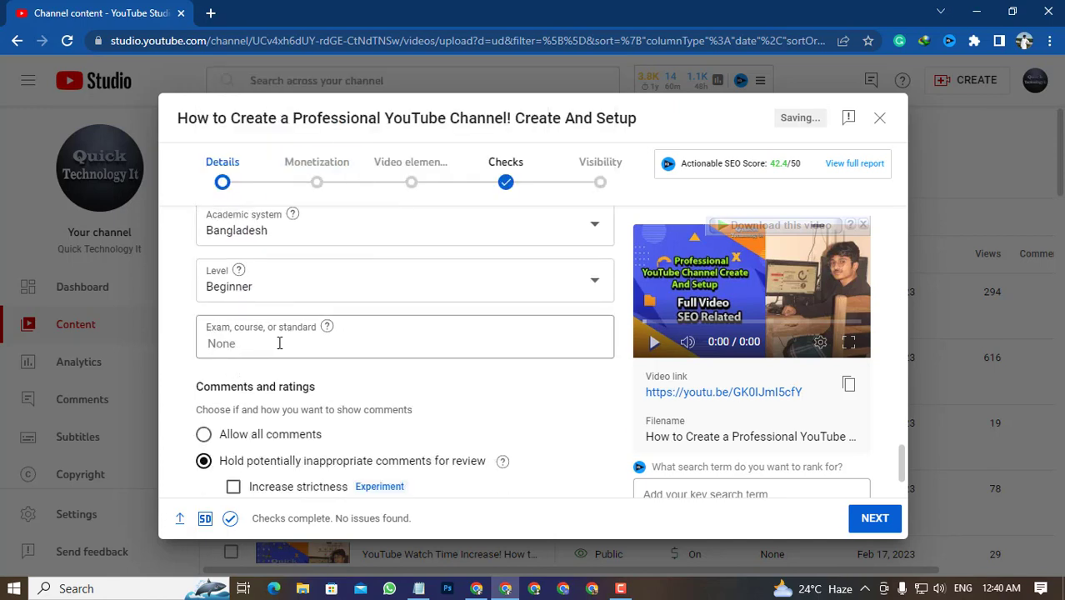
scroll(279, 343, down, 3)
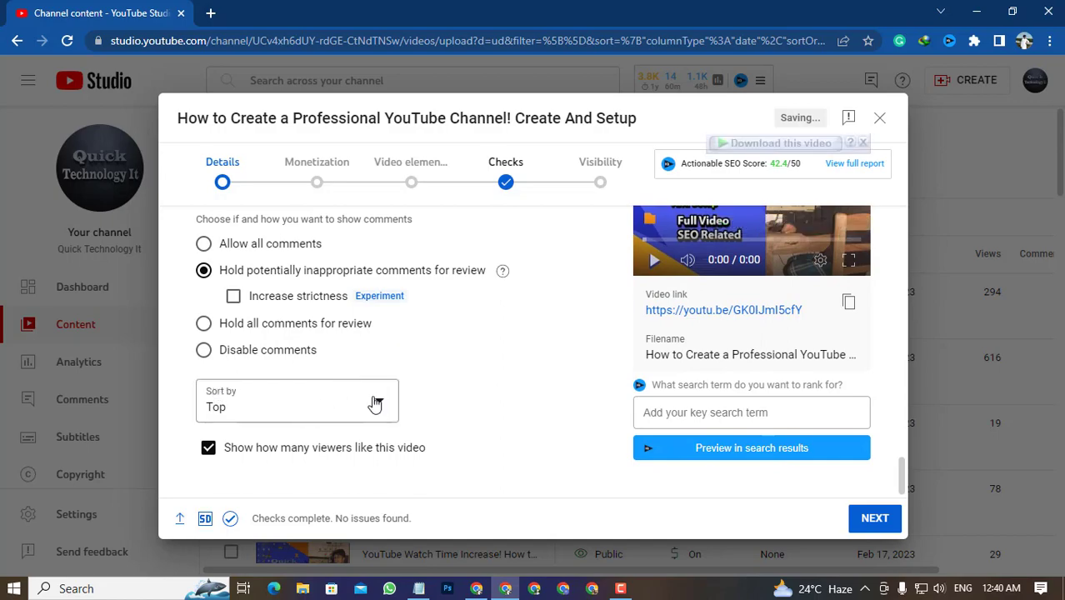
scroll(431, 386, up, 15)
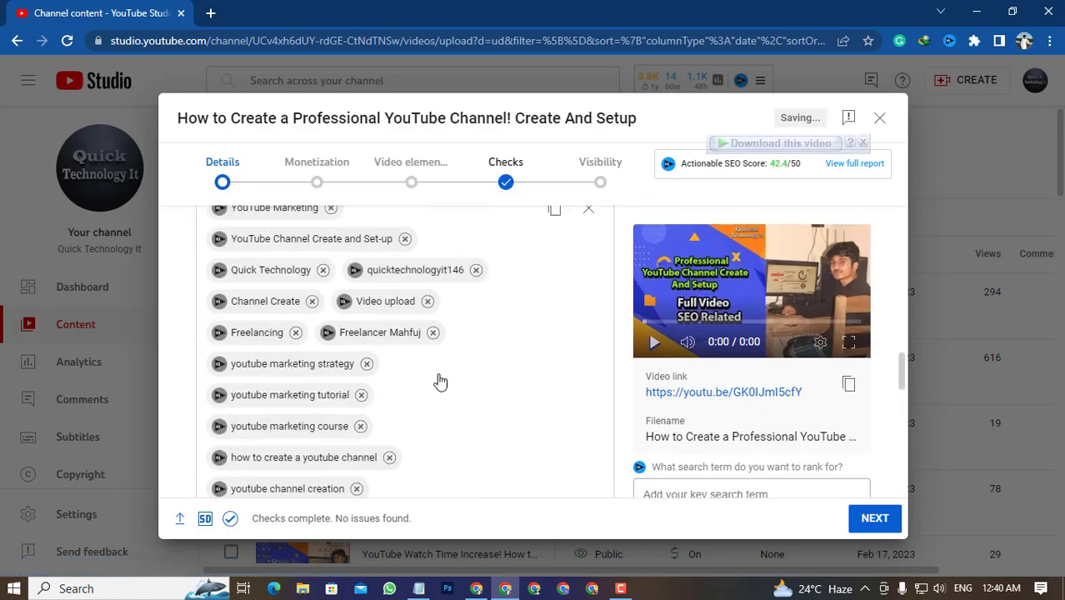
scroll(439, 382, up, 15)
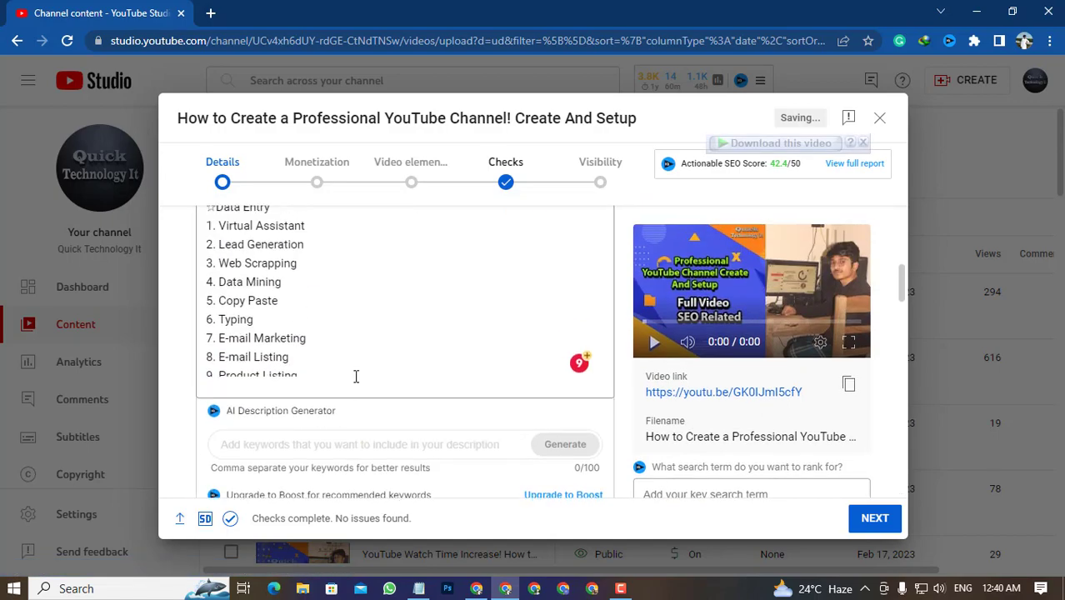
scroll(355, 377, up, 10)
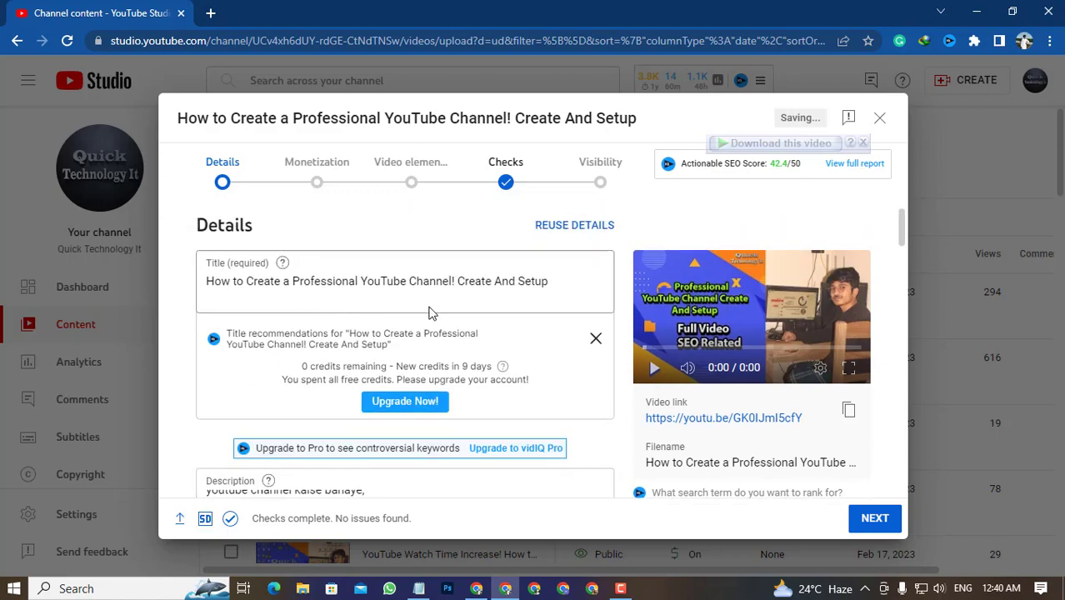
scroll(431, 313, down, 3)
scroll(365, 336, up, 10)
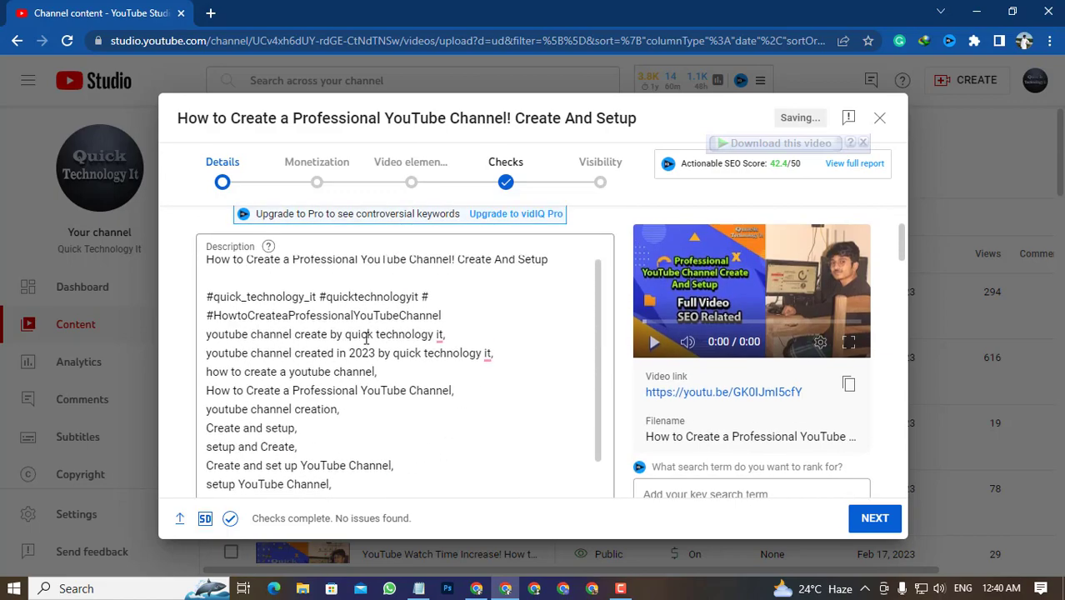
scroll(434, 339, down, 15)
scroll(367, 342, down, 12)
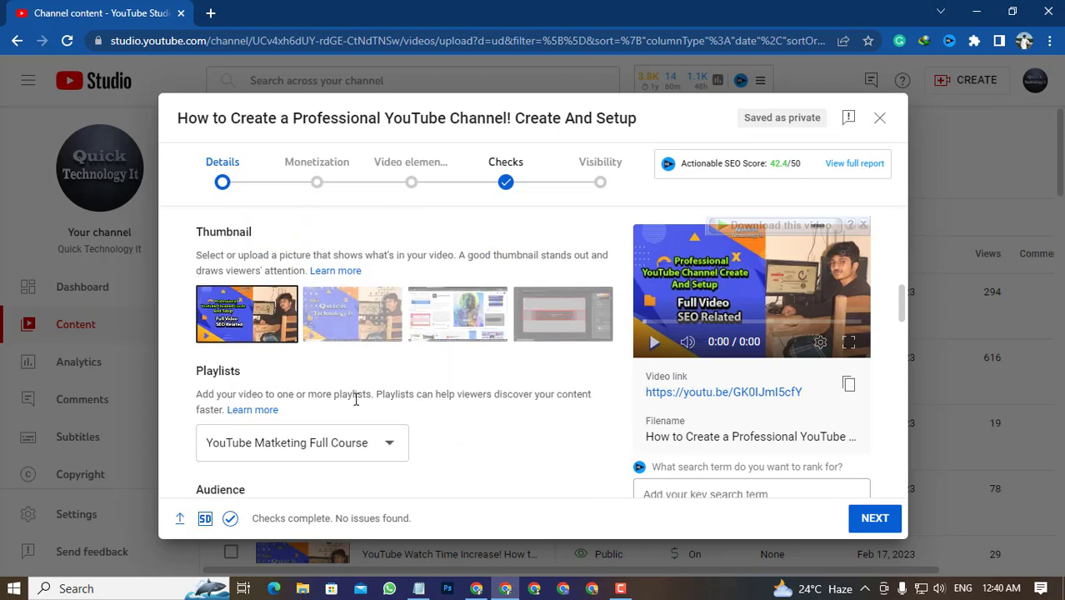
scroll(356, 400, down, 2)
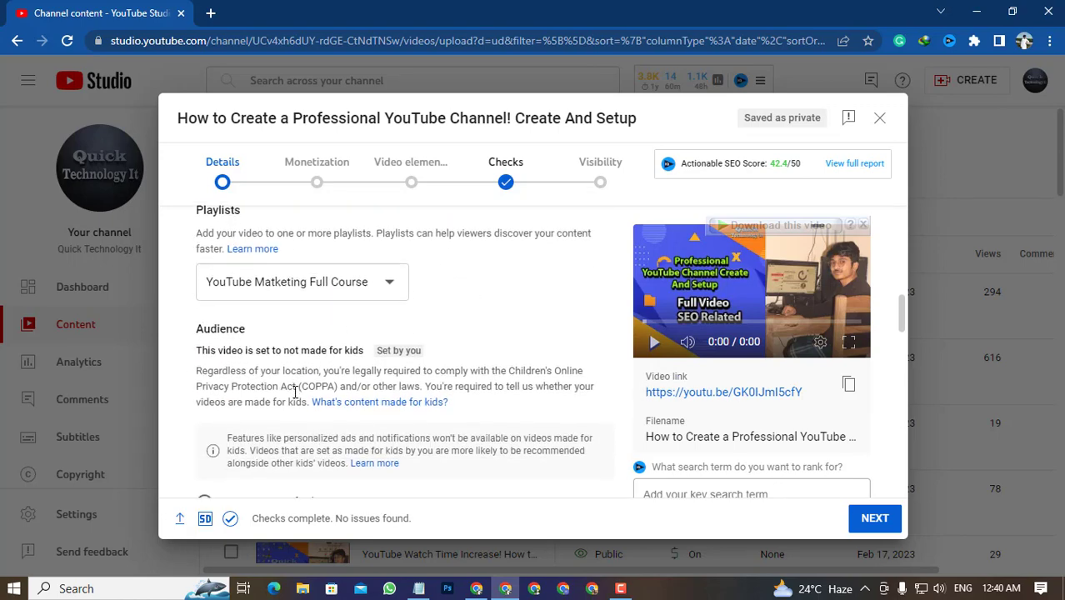
scroll(287, 385, down, 4)
scroll(215, 272, up, 1)
scroll(215, 275, up, 2)
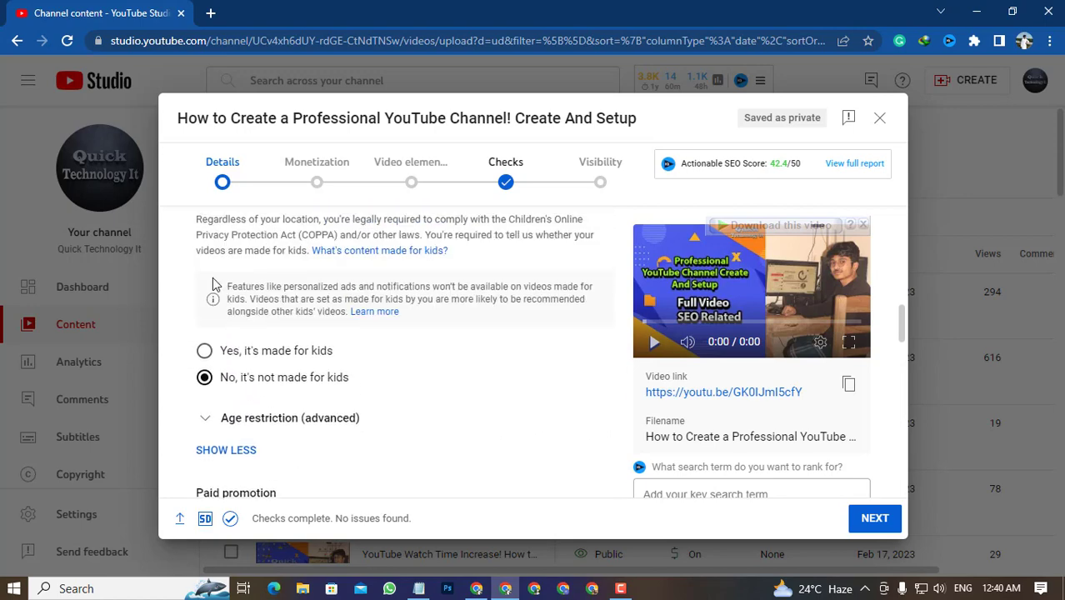
scroll(340, 395, down, 5)
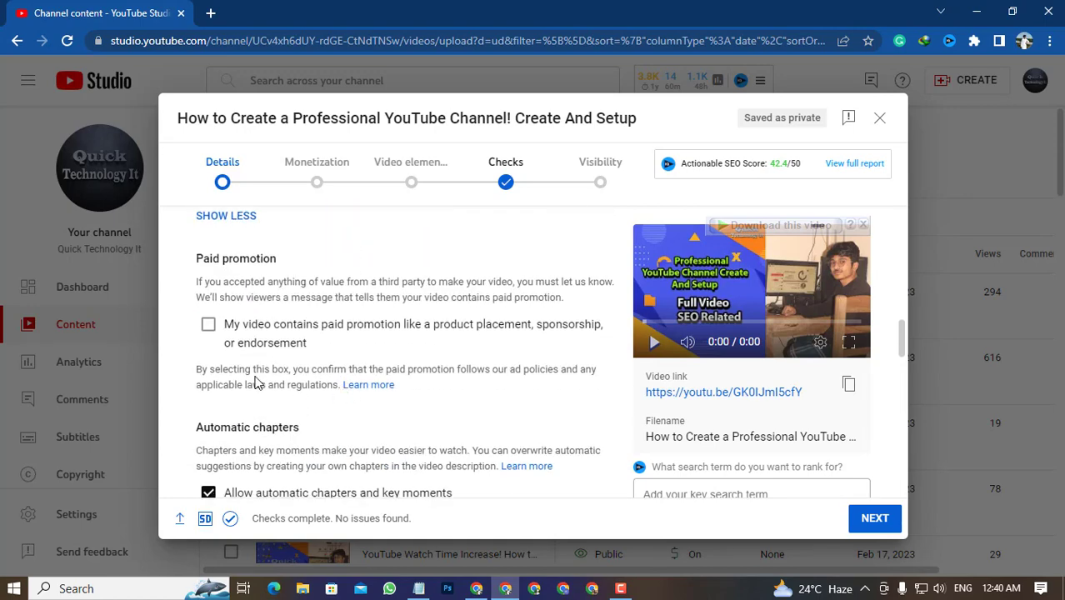
Step: Recheck the remaining video details, then turn monetization on for the video
scroll(285, 372, down, 12)
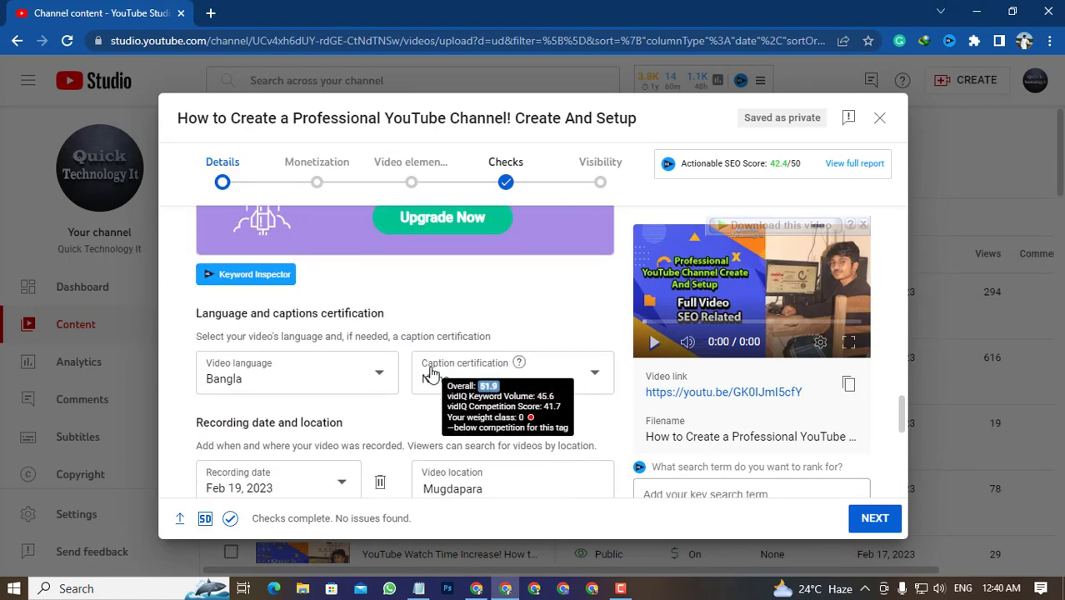
scroll(432, 372, up, 3)
scroll(433, 372, down, 10)
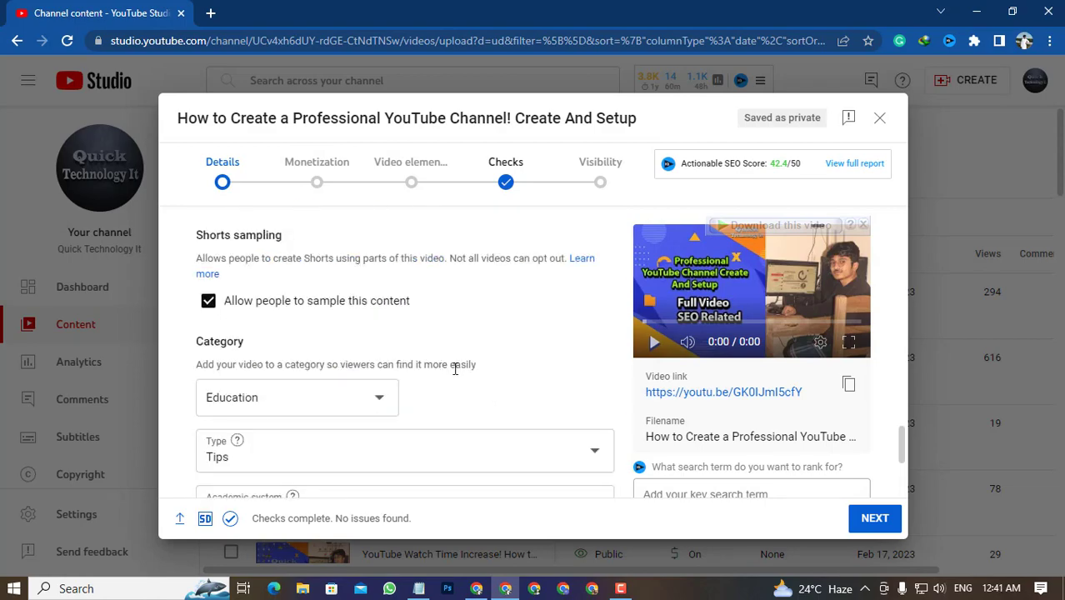
scroll(496, 412, up, 15)
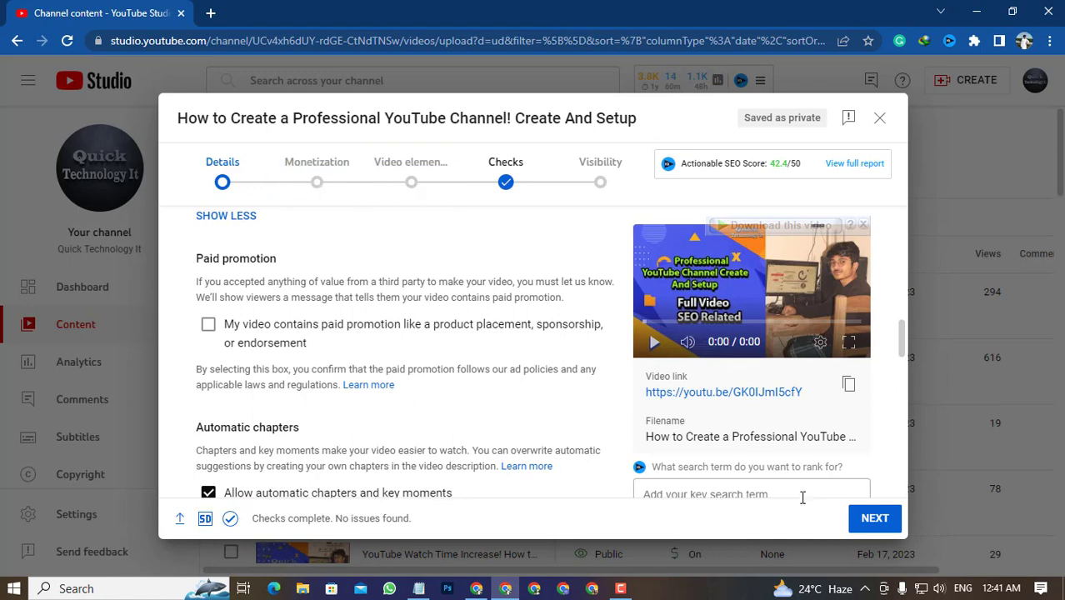
click(873, 520)
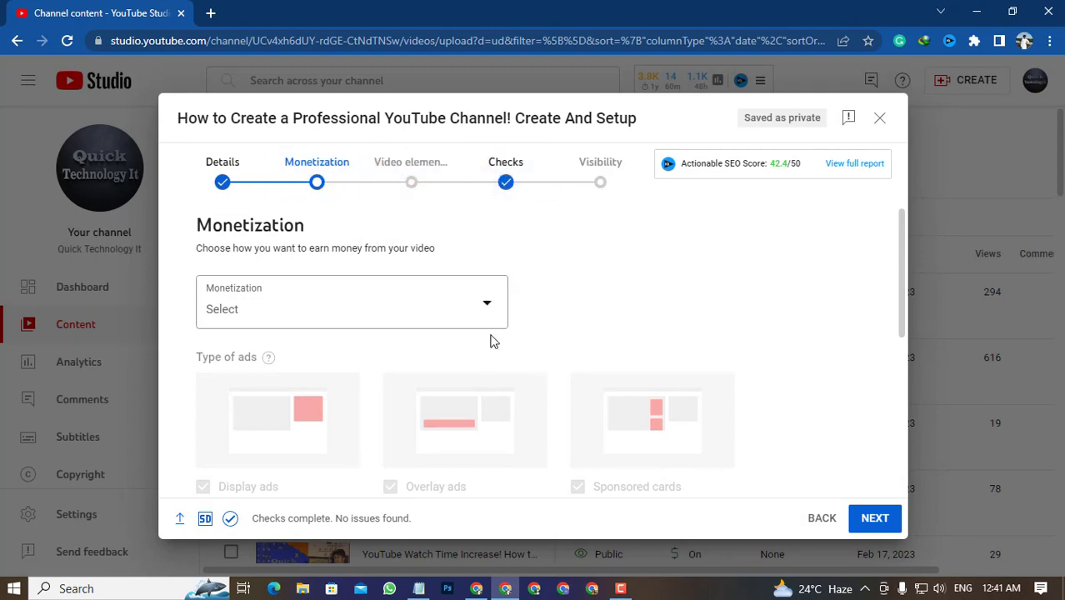
click(480, 305)
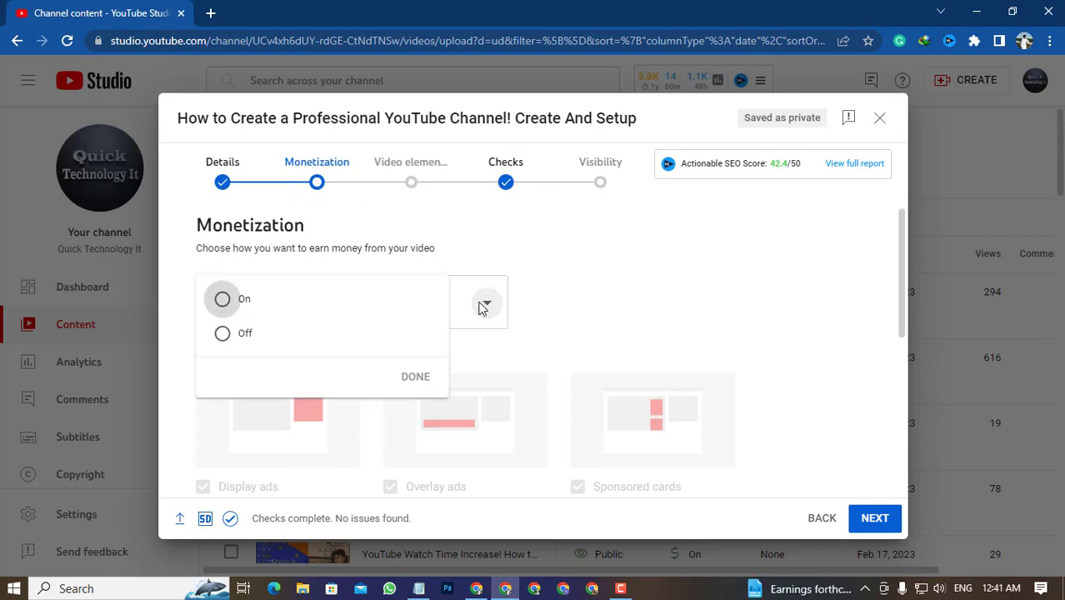
click(221, 300)
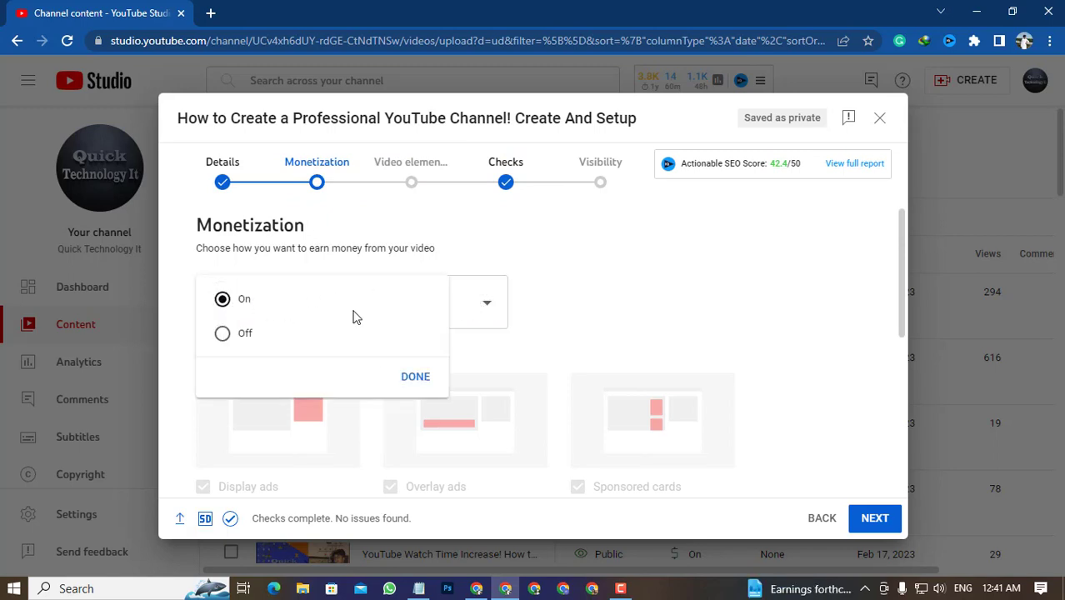
click(419, 376)
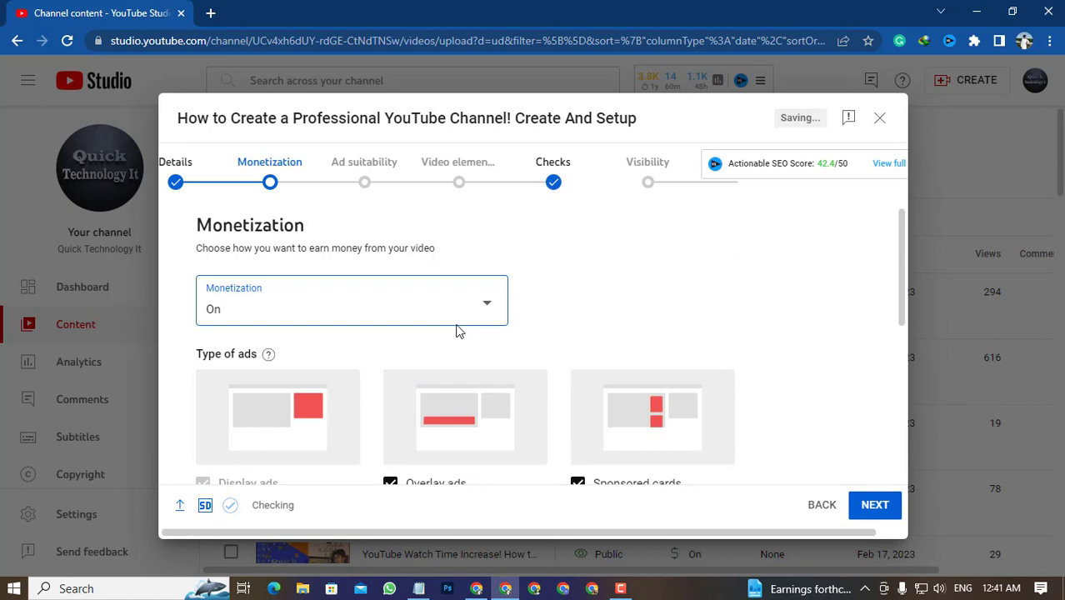
scroll(456, 331, down, 5)
scroll(432, 416, up, 5)
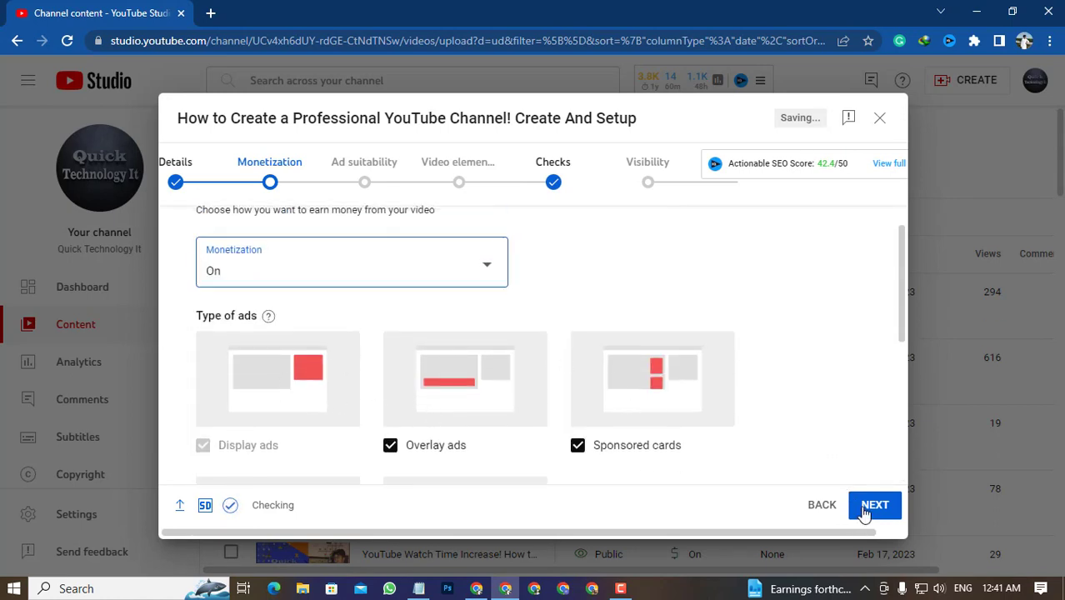
Step: Rate the video's ad suitability as None of the above for all content categories and submit the rating
click(871, 503)
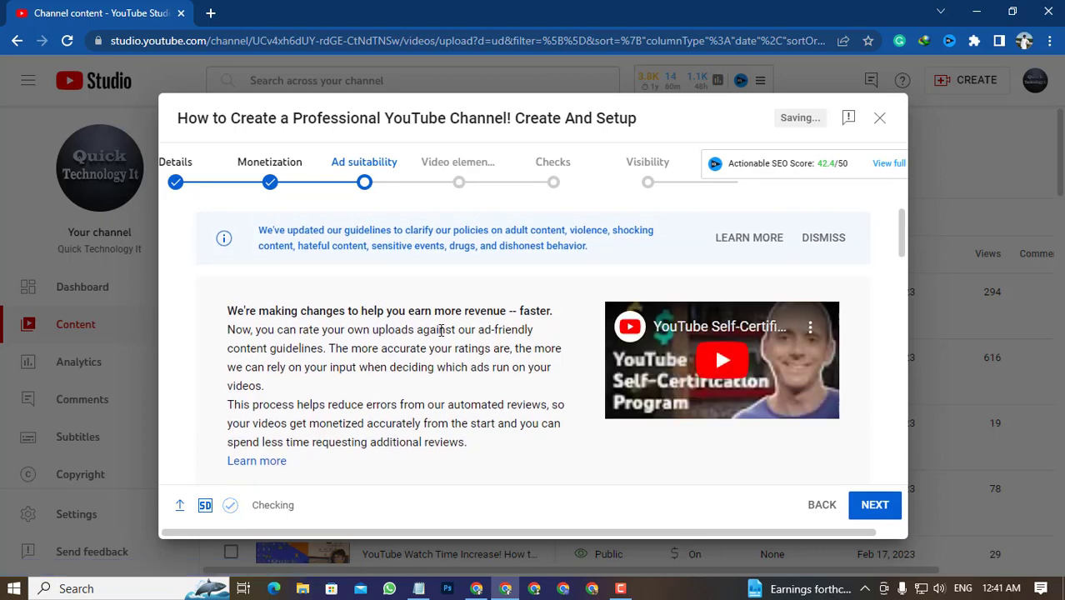
click(389, 174)
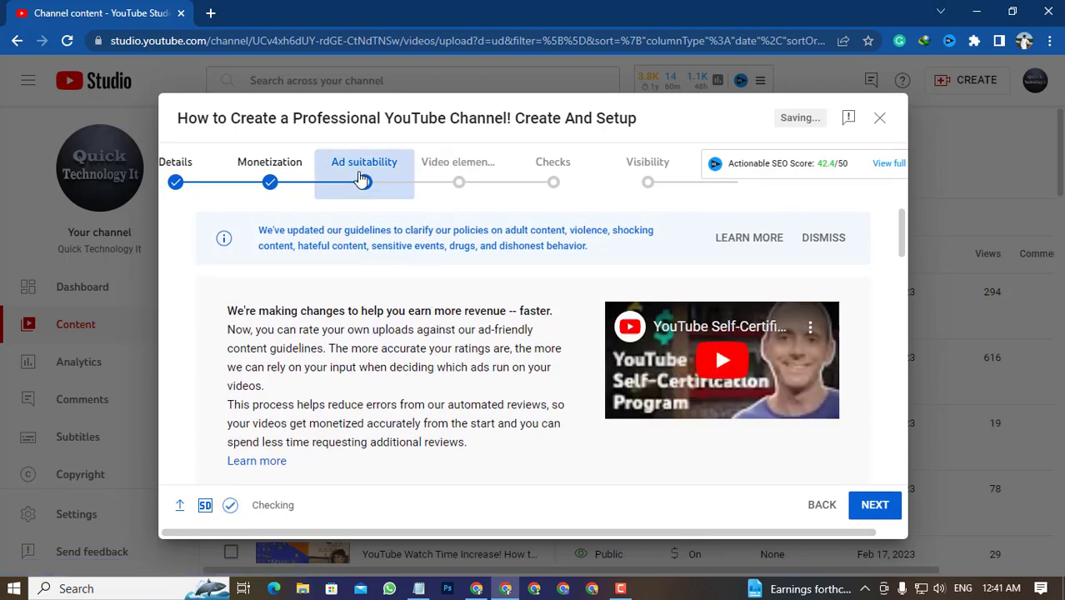
scroll(413, 333, down, 10)
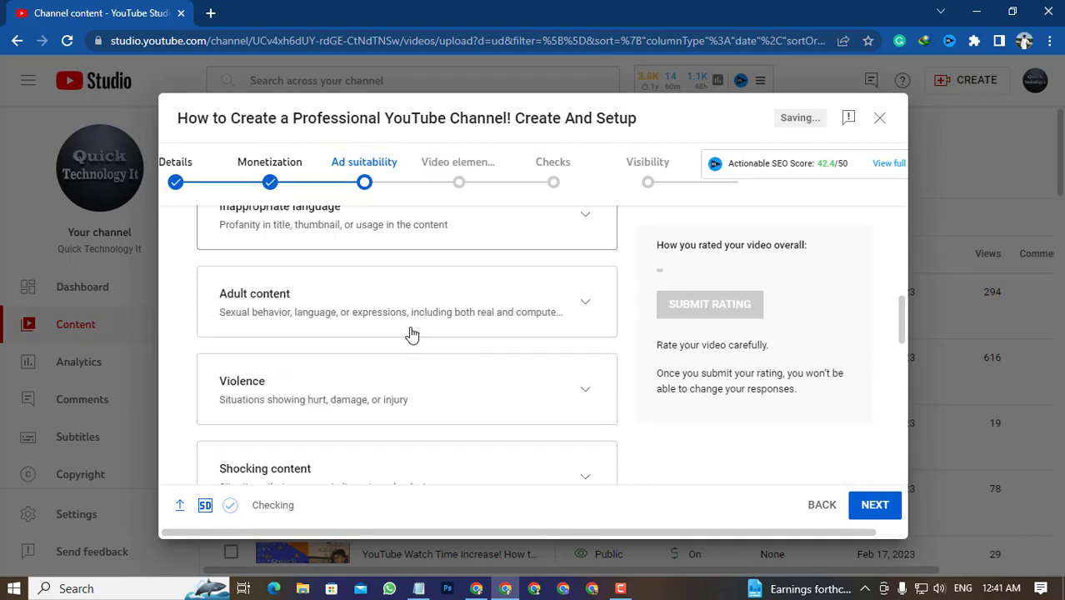
scroll(413, 340, down, 3)
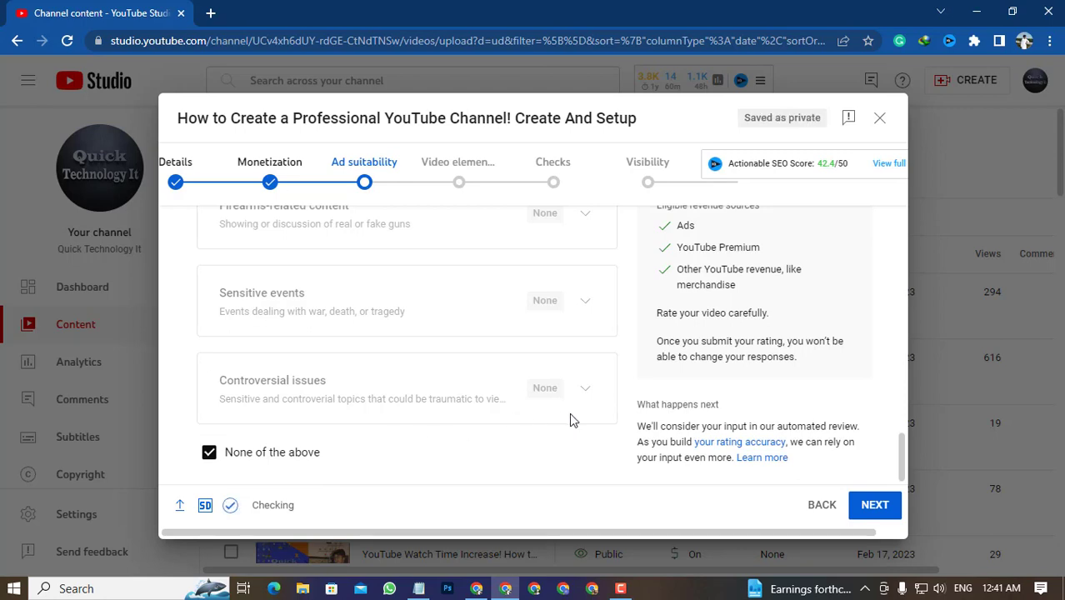
scroll(583, 413, up, 3)
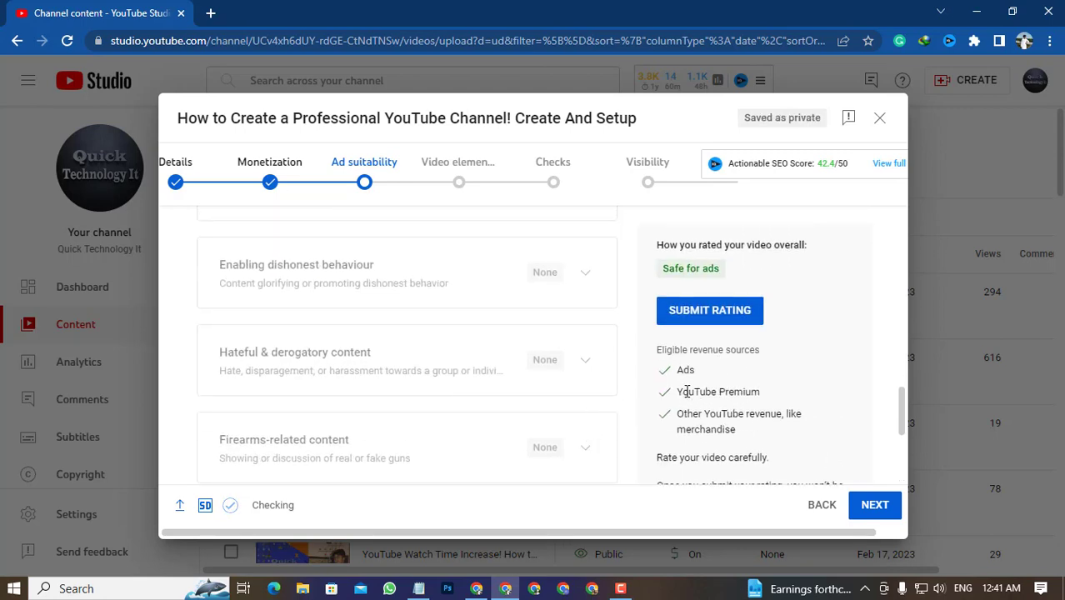
click(865, 505)
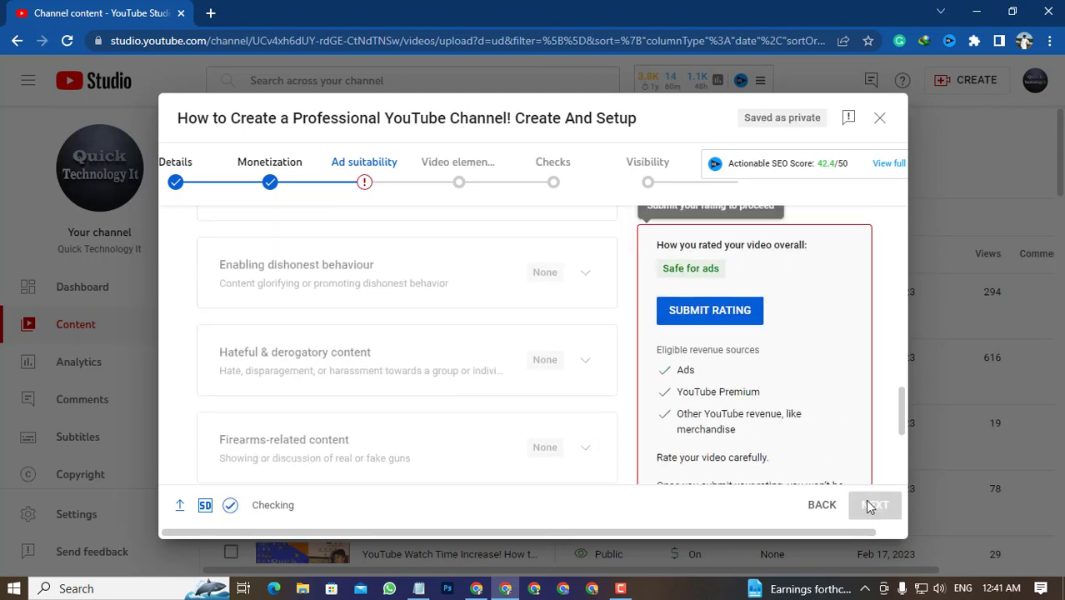
click(703, 312)
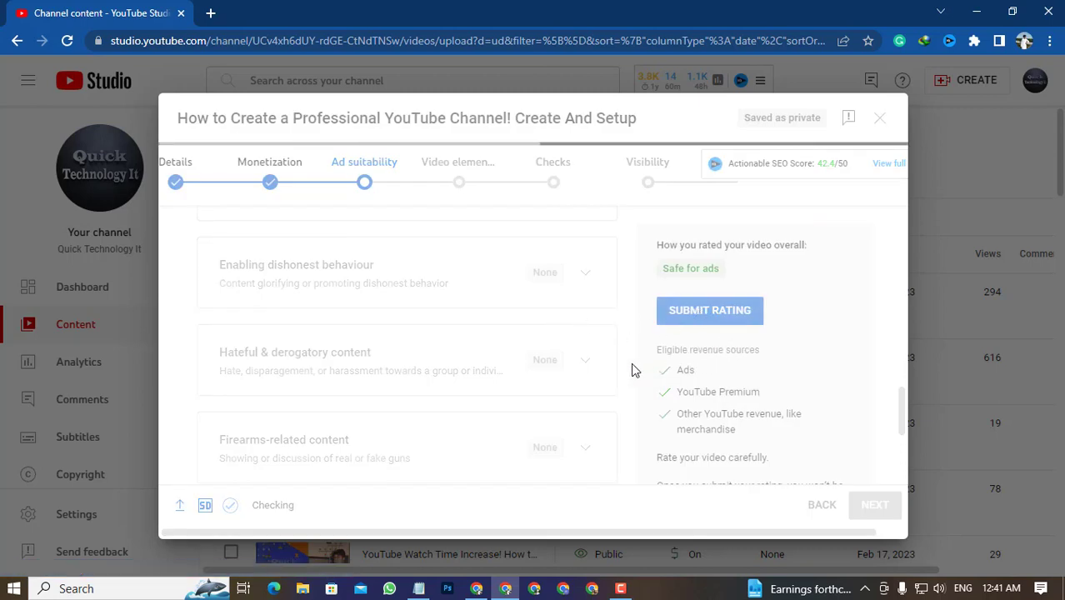
scroll(712, 379, down, 3)
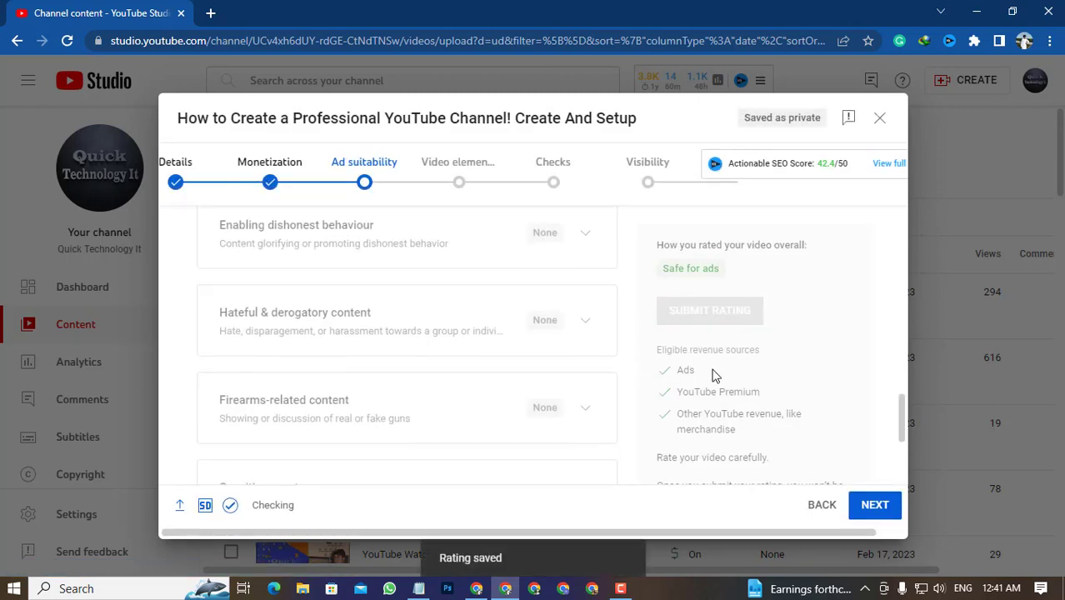
Step: Start an end screen for the video with two video elements, Most recent upload and Best for viewer
click(863, 510)
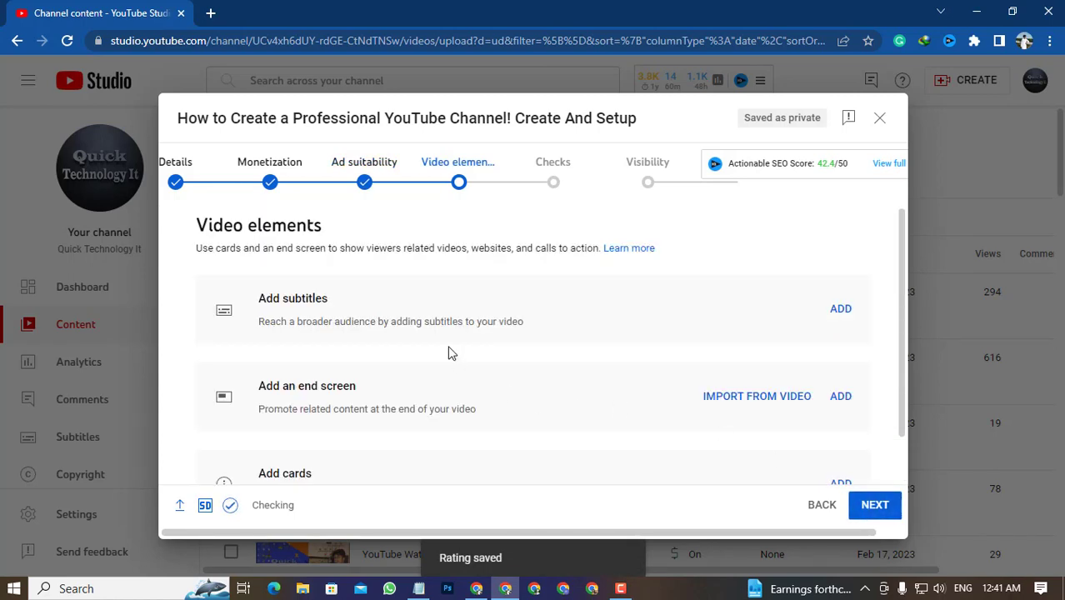
scroll(414, 253, down, 1)
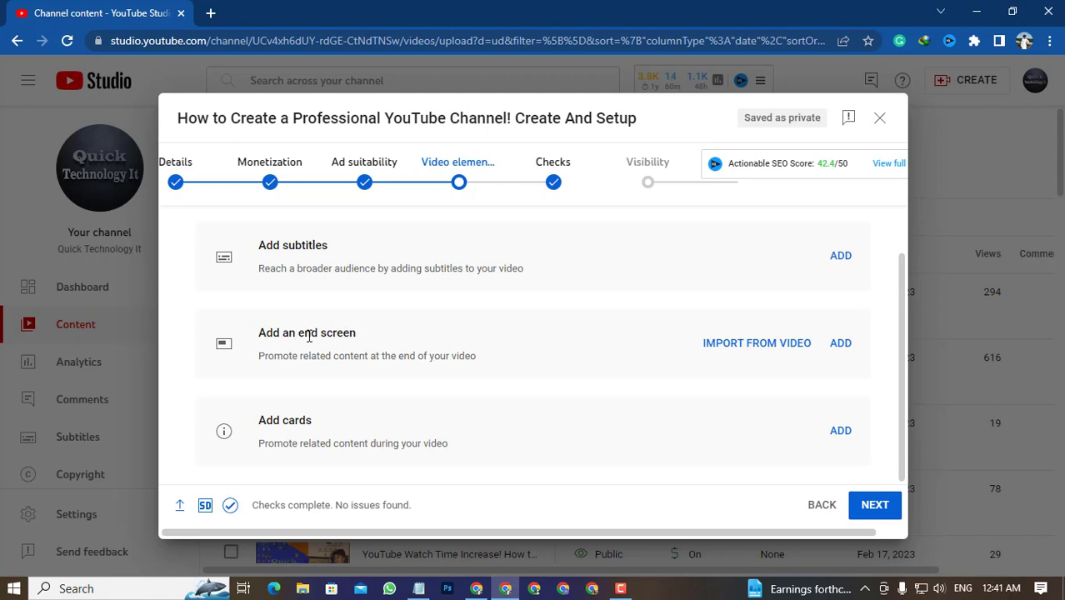
click(839, 345)
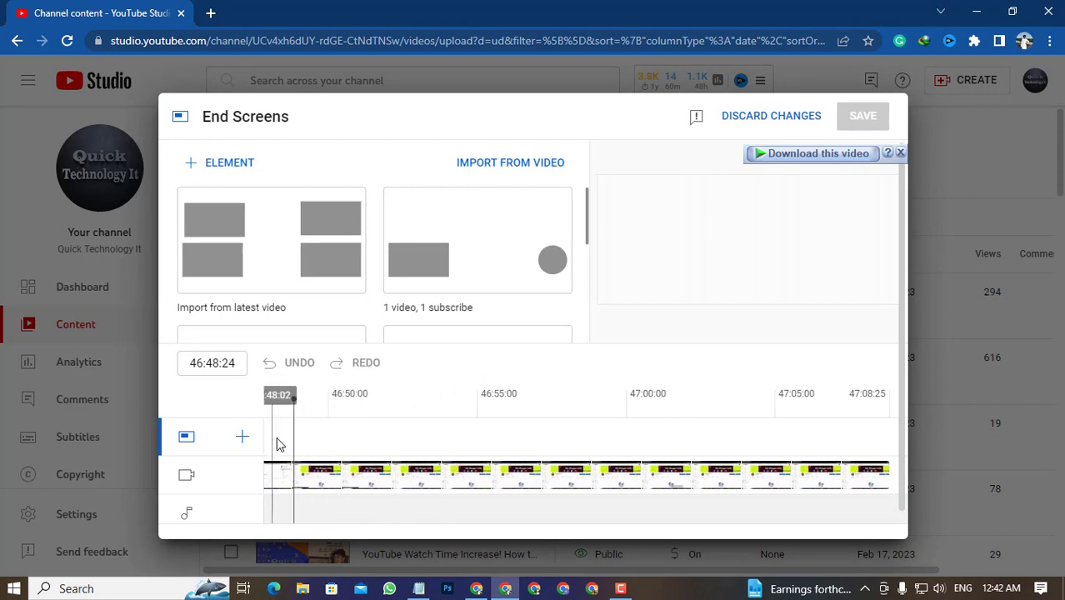
click(242, 440)
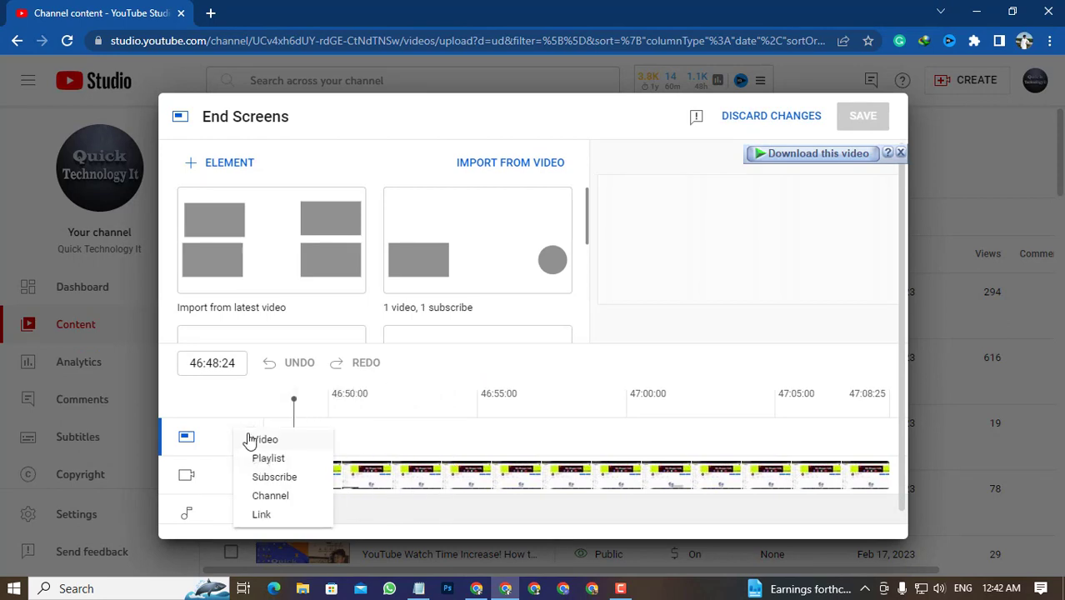
click(268, 440)
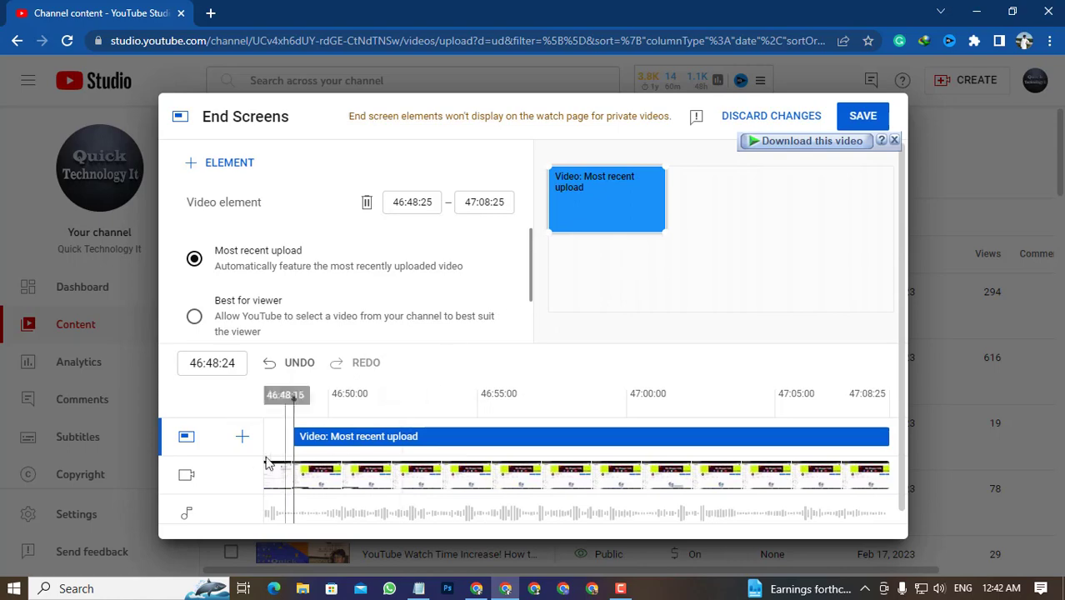
click(243, 437)
click(262, 439)
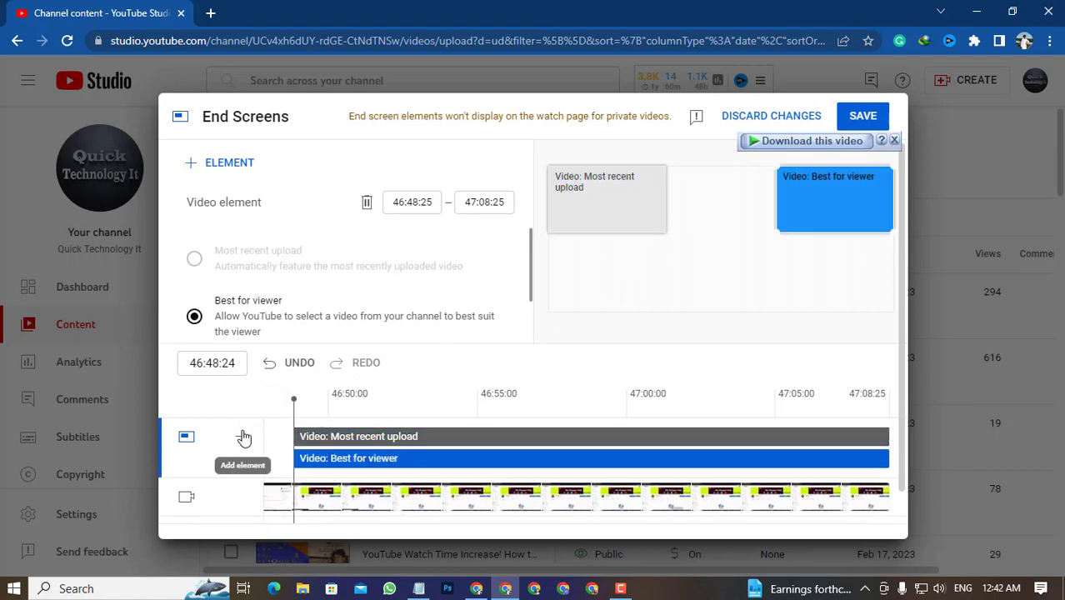
Step: Add the specific videos "YouTube Watch Time Increase!" and "YouTube marketing and Video marketing!" to the end screen and save it
click(242, 437)
click(262, 442)
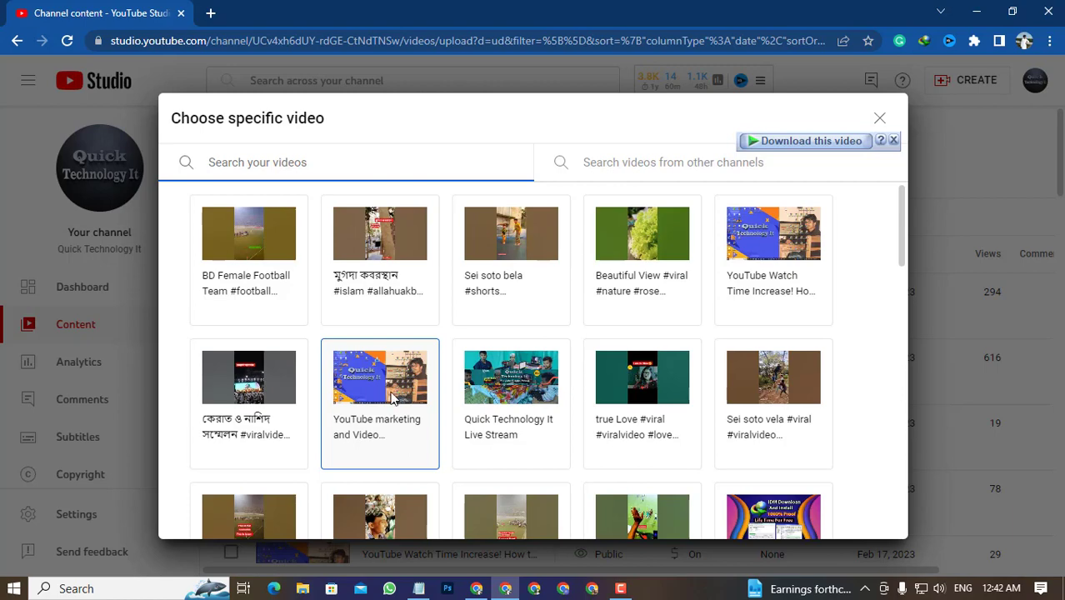
click(760, 258)
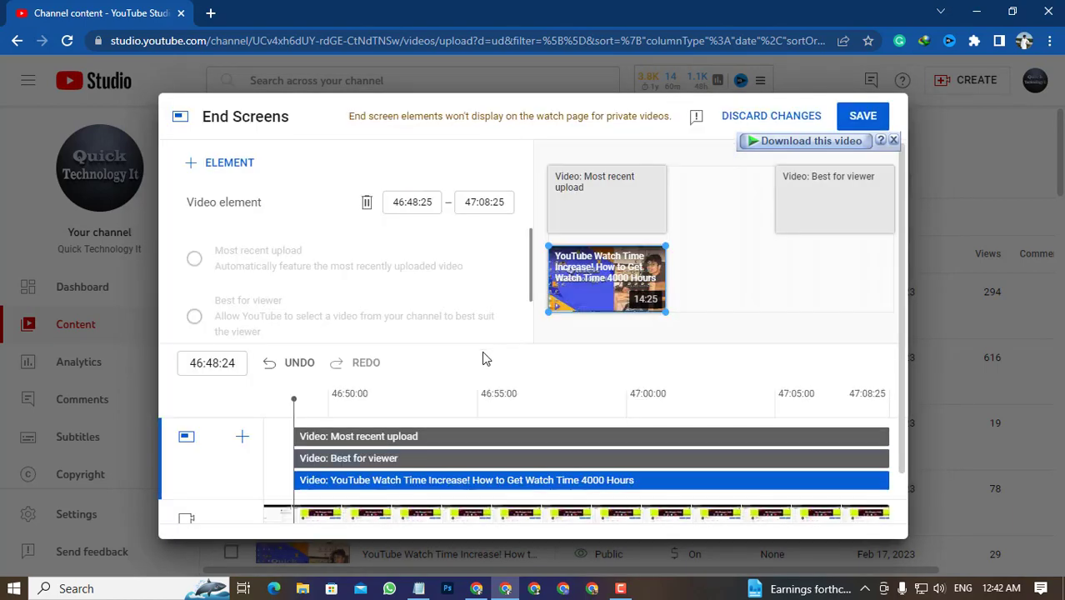
click(243, 439)
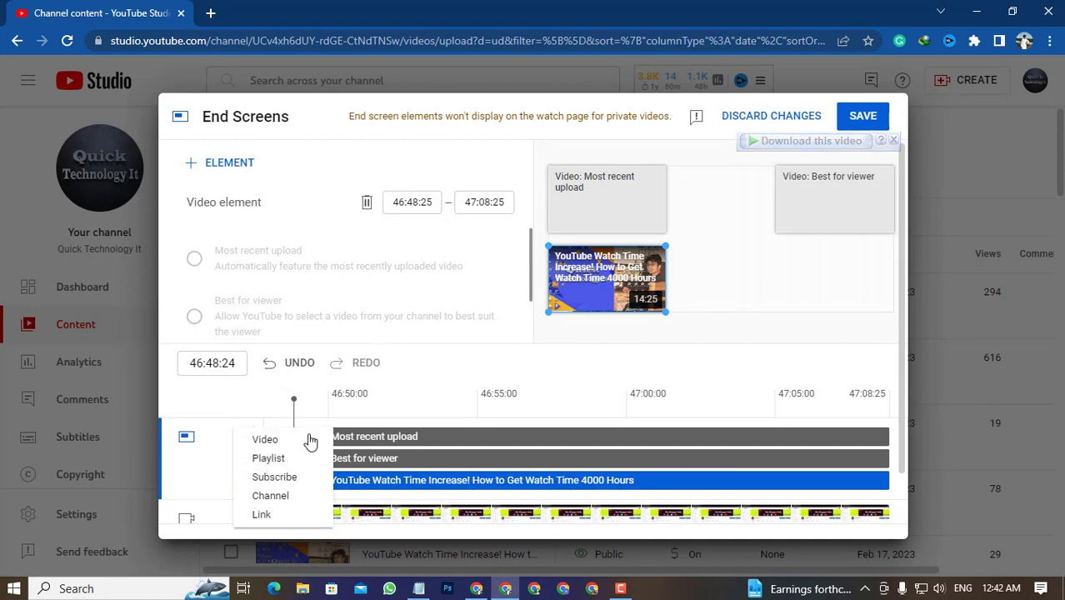
click(267, 441)
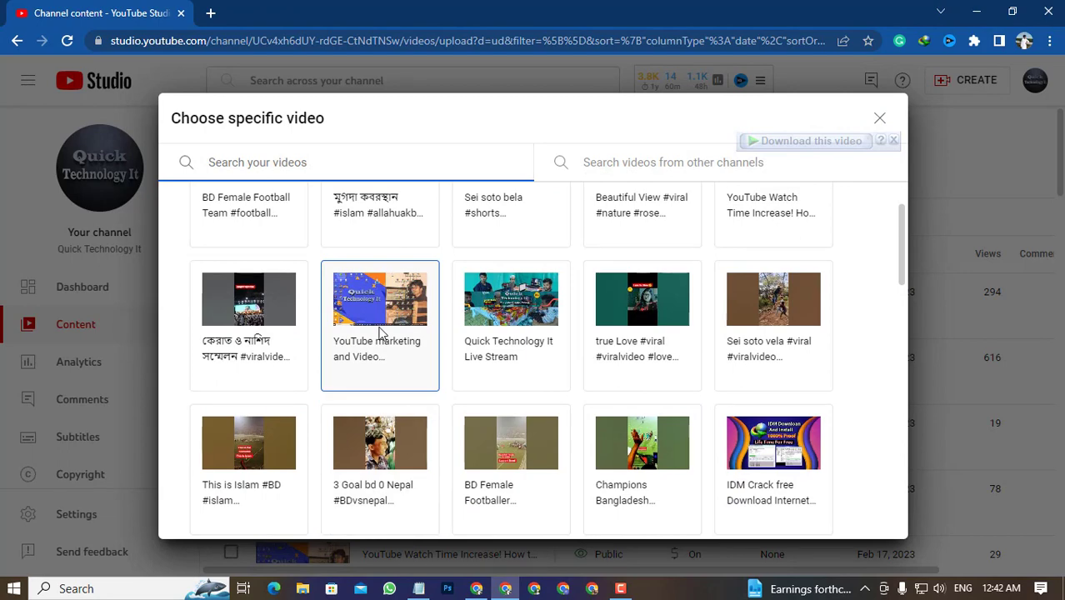
click(379, 332)
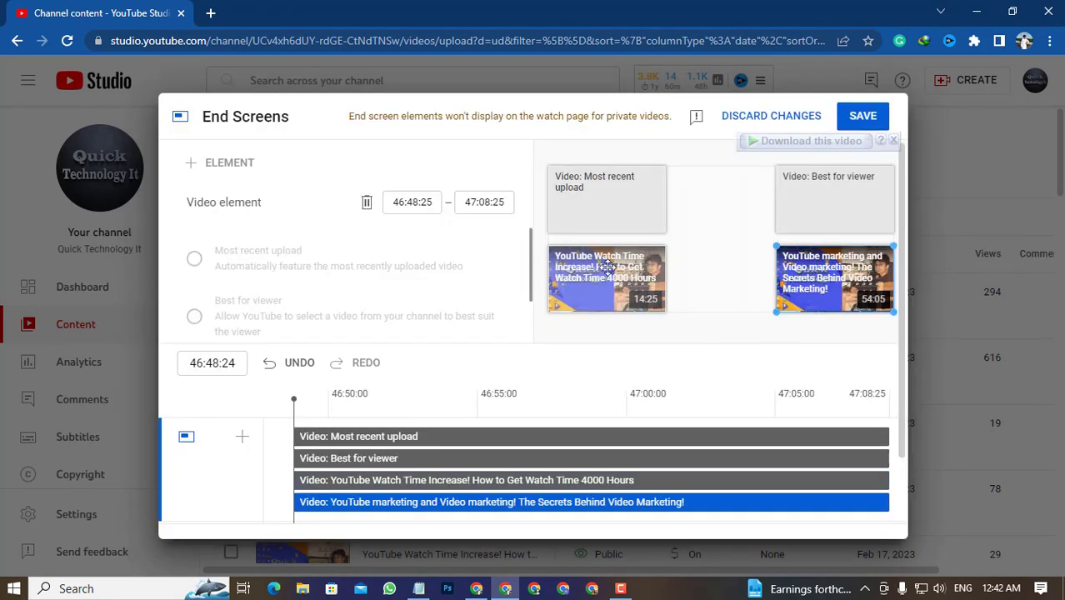
scroll(460, 411, down, 1)
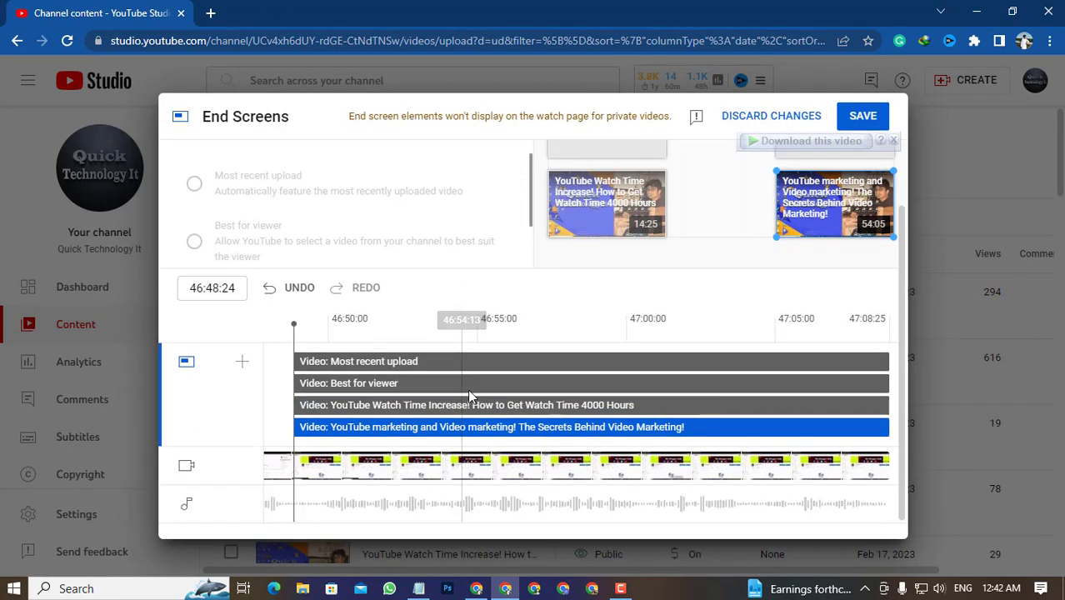
scroll(494, 366, up, 1)
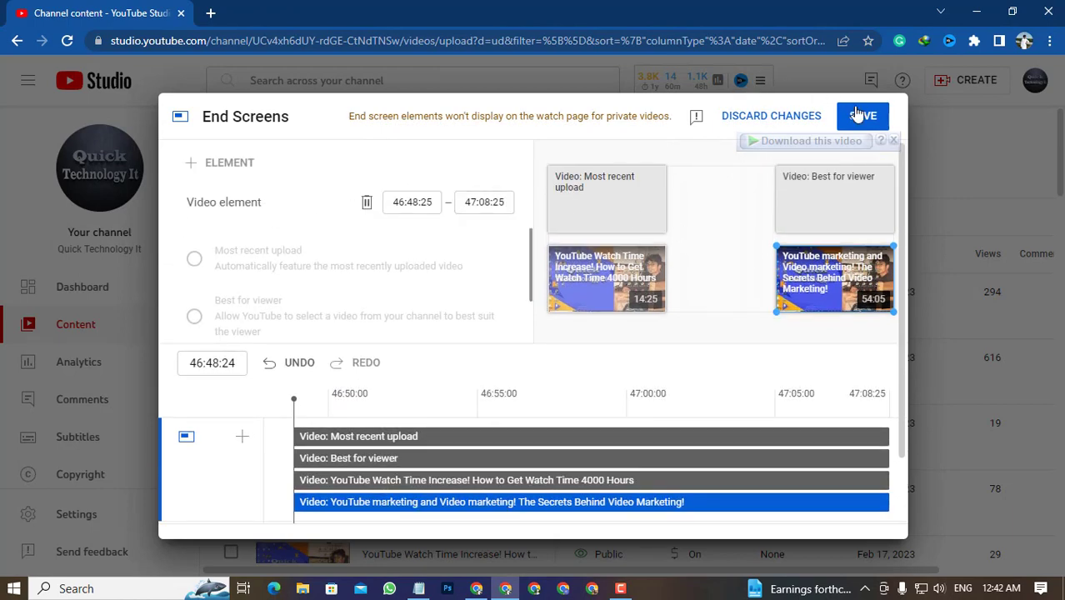
click(858, 115)
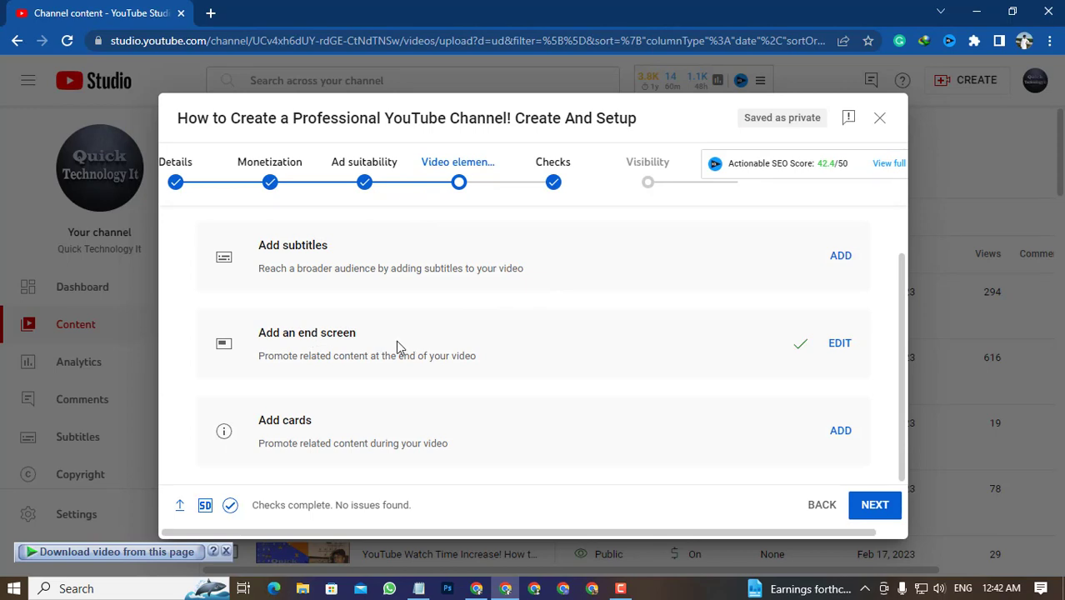
Step: Start adding cards to the video and place a video card at 03:05:19 promoting "YouTube watch time Complete full tips!"
click(838, 430)
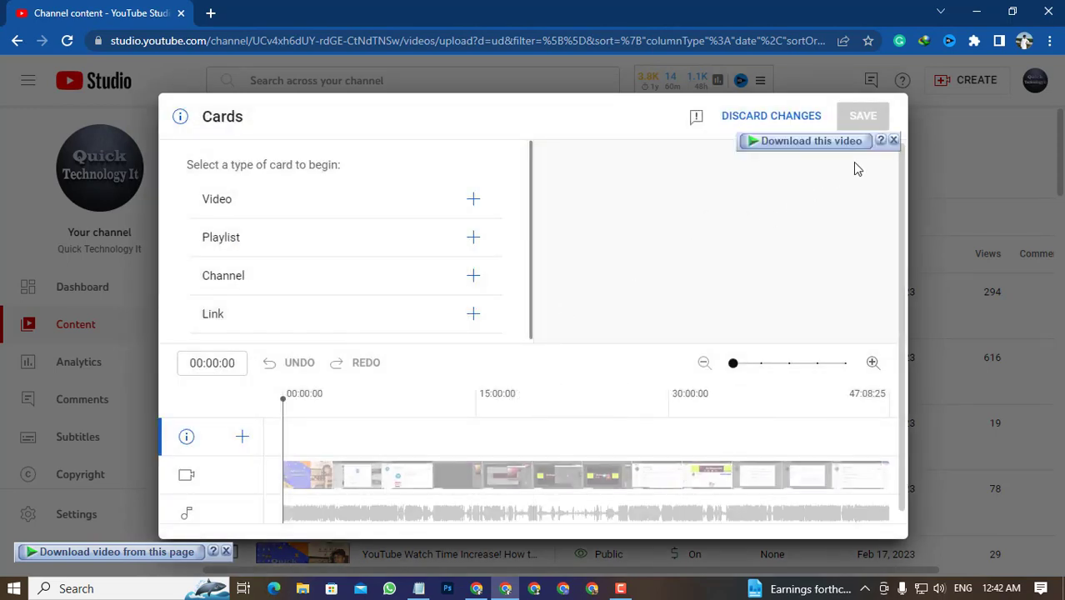
click(892, 141)
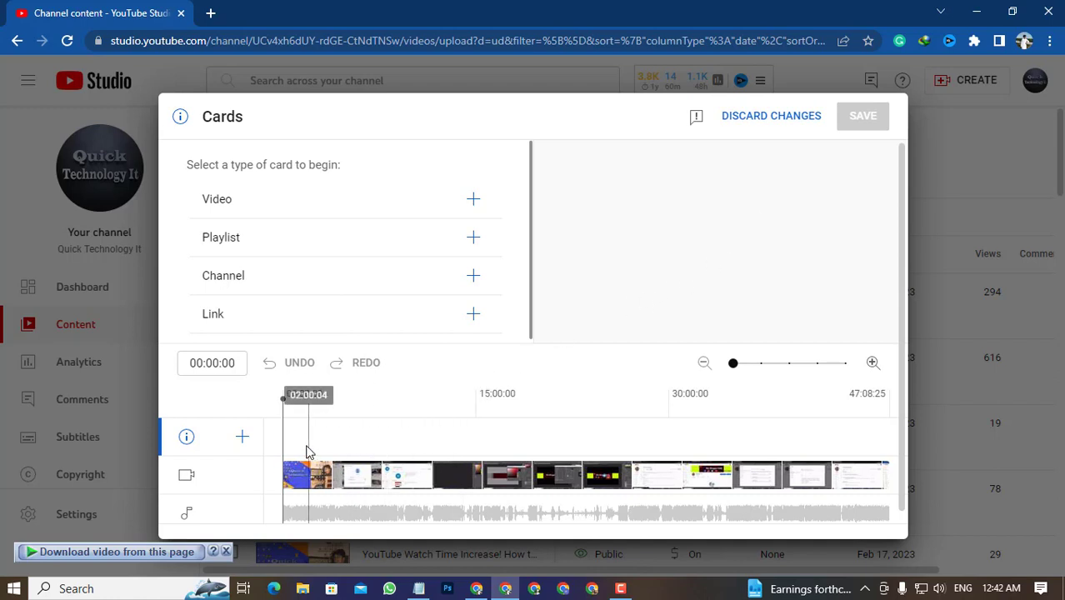
drag(284, 438, 320, 435)
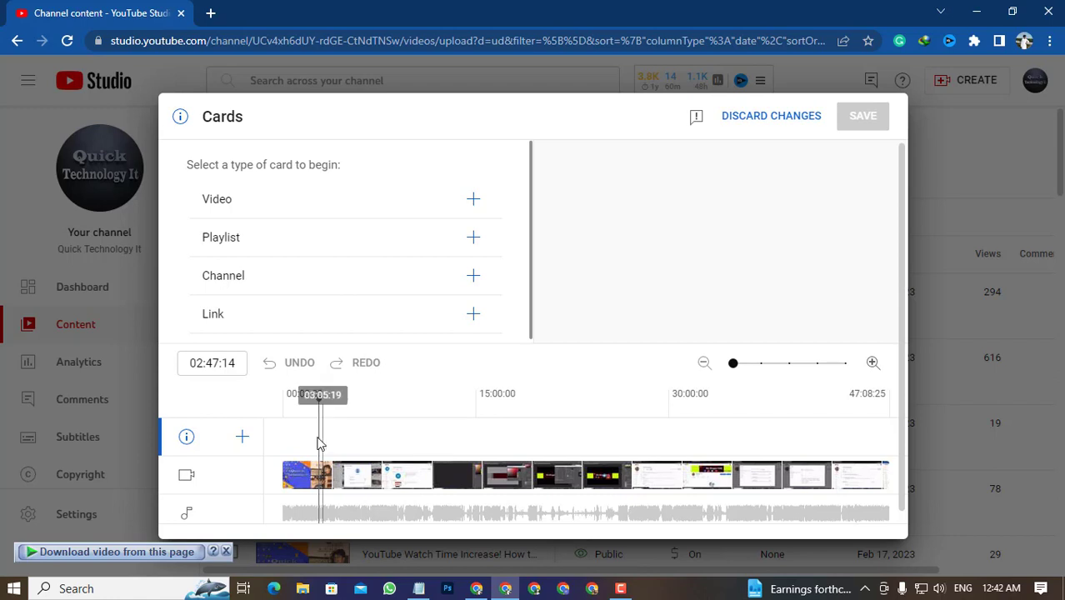
mouse_move(319, 435)
mouse_down()
mouse_move(333, 433)
mouse_move(322, 434)
mouse_up()
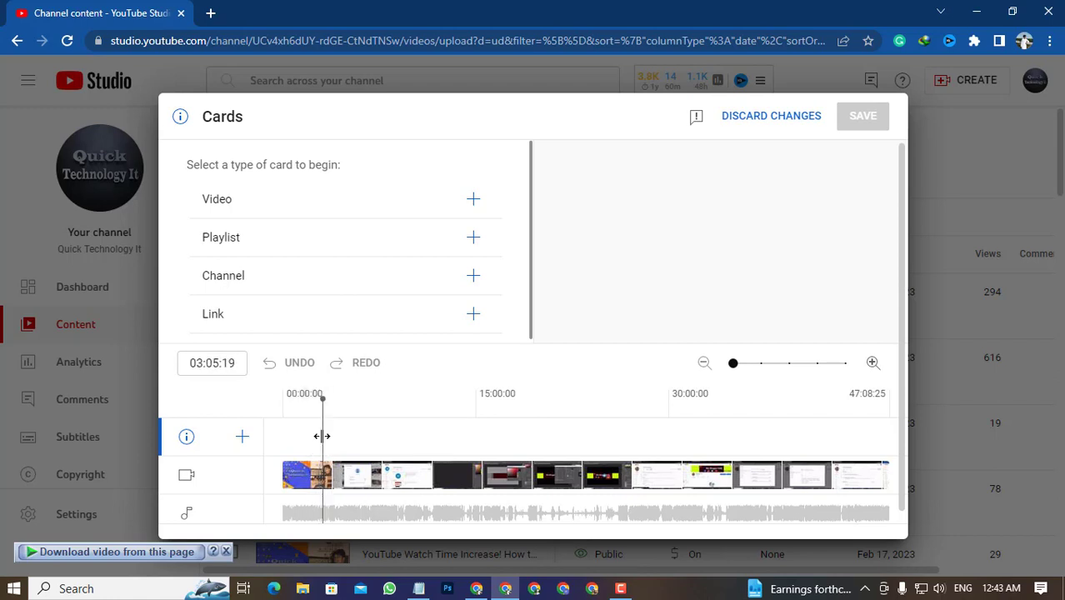
click(242, 437)
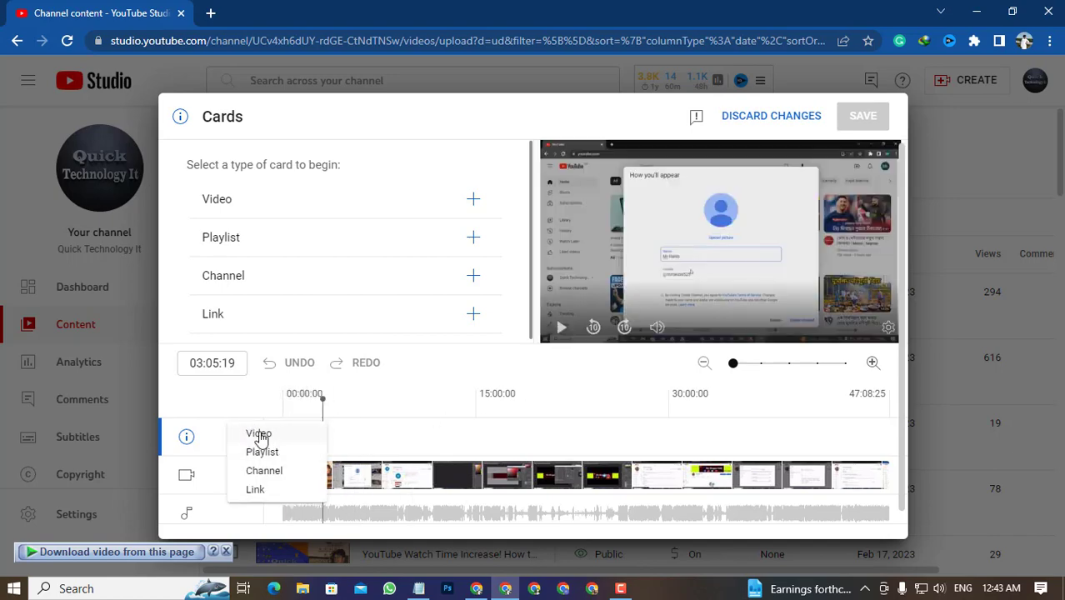
click(257, 433)
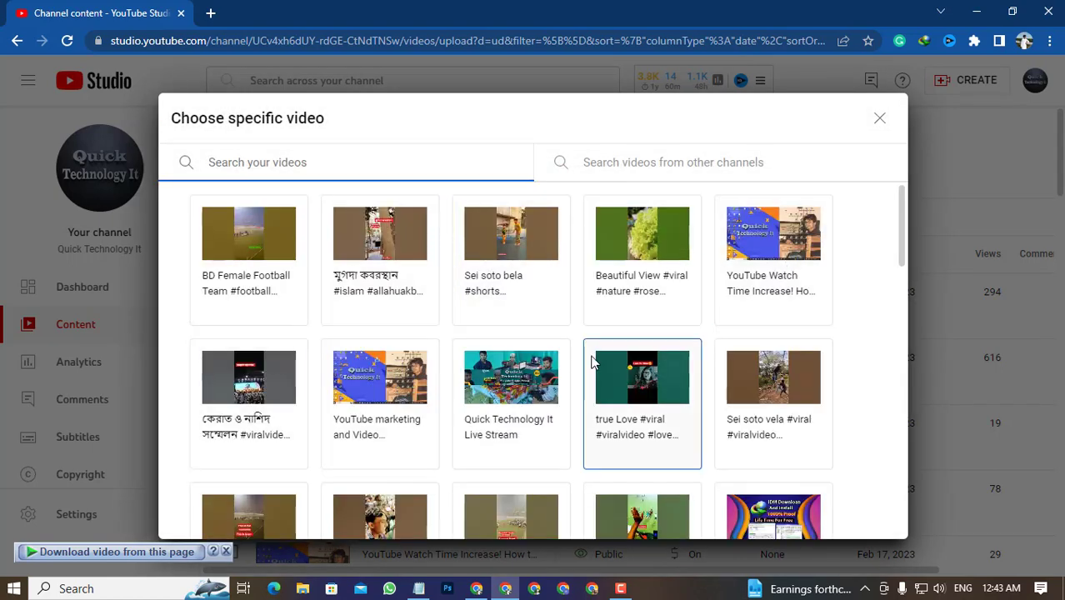
scroll(583, 367, down, 4)
scroll(671, 367, down, 1)
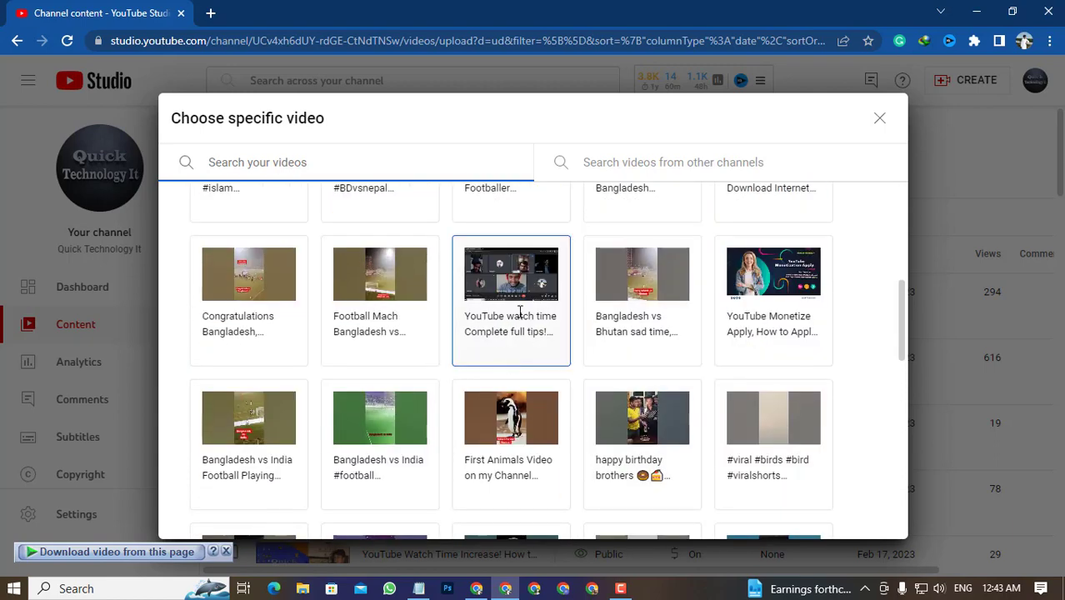
click(521, 315)
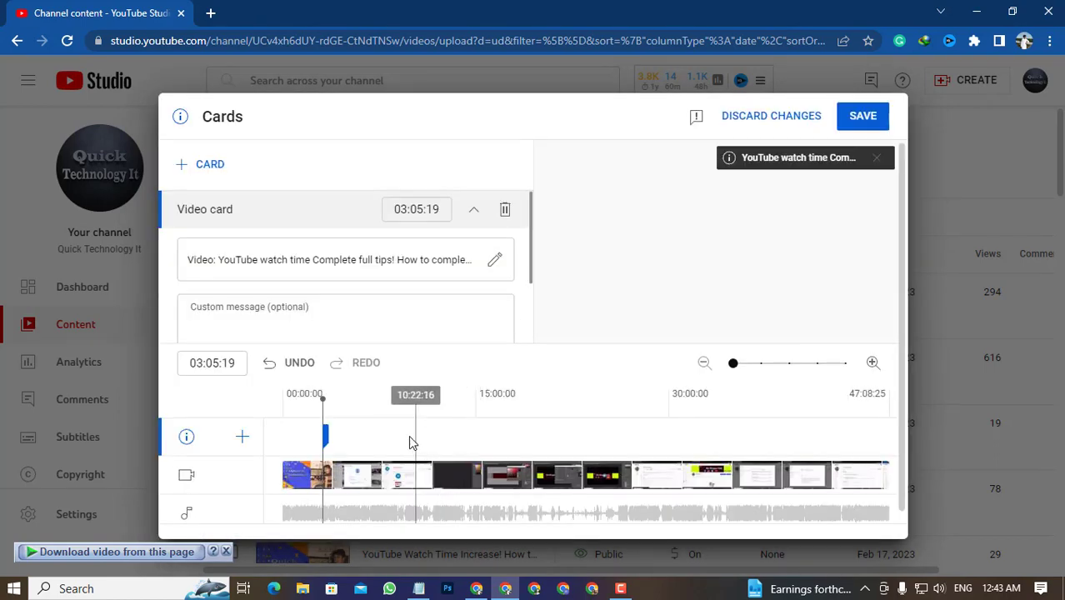
Step: Add a second video card at 09:27:27 promoting the "YouTube Monetize Apply" video
click(406, 435)
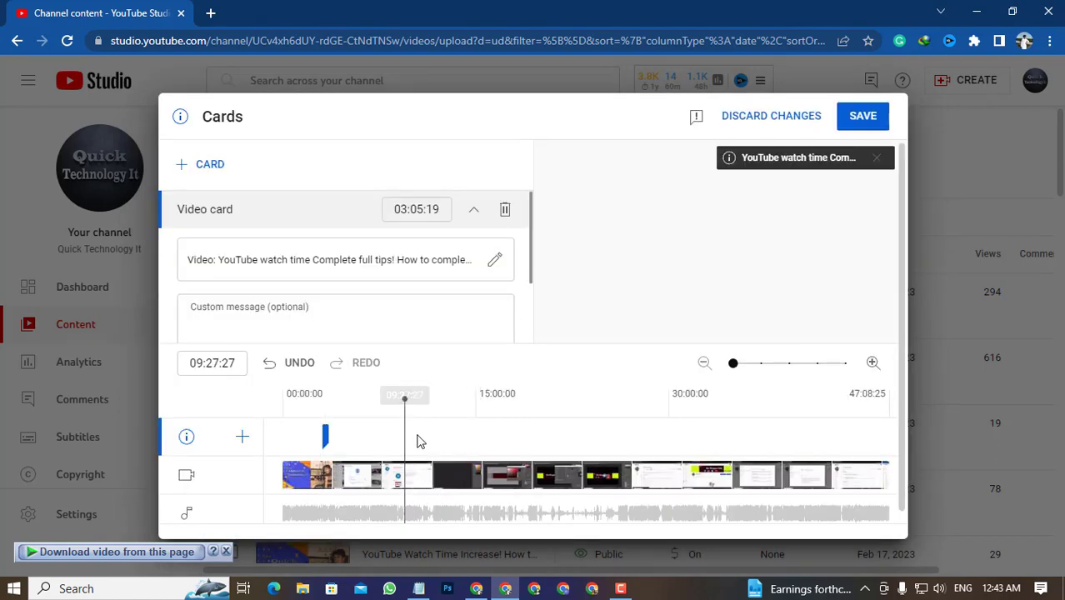
click(241, 437)
click(275, 437)
scroll(709, 316, down, 5)
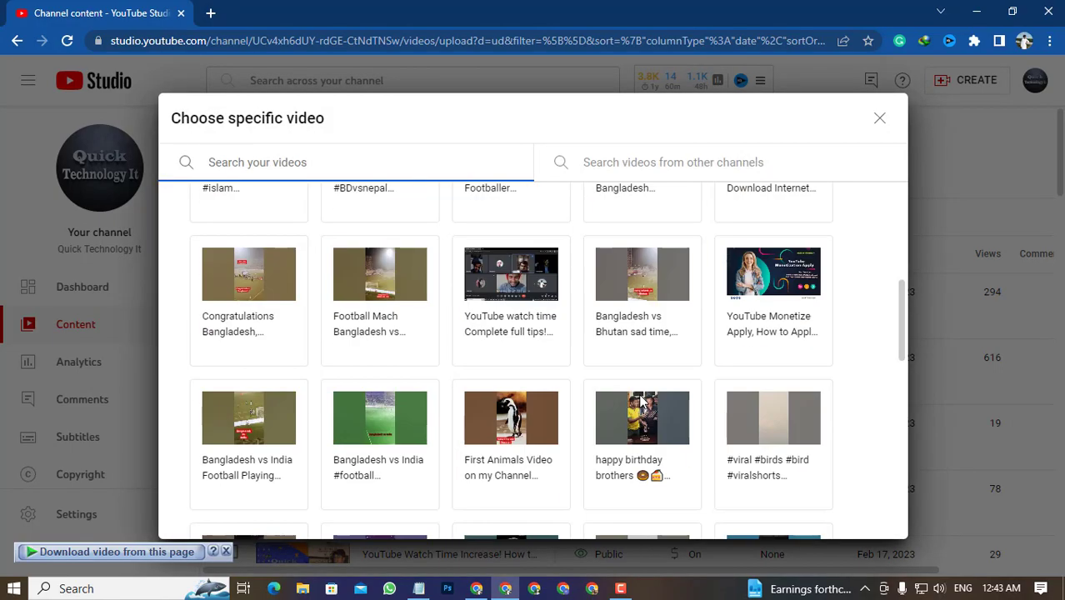
scroll(647, 394, up, 1)
scroll(647, 394, up, 1)
click(773, 421)
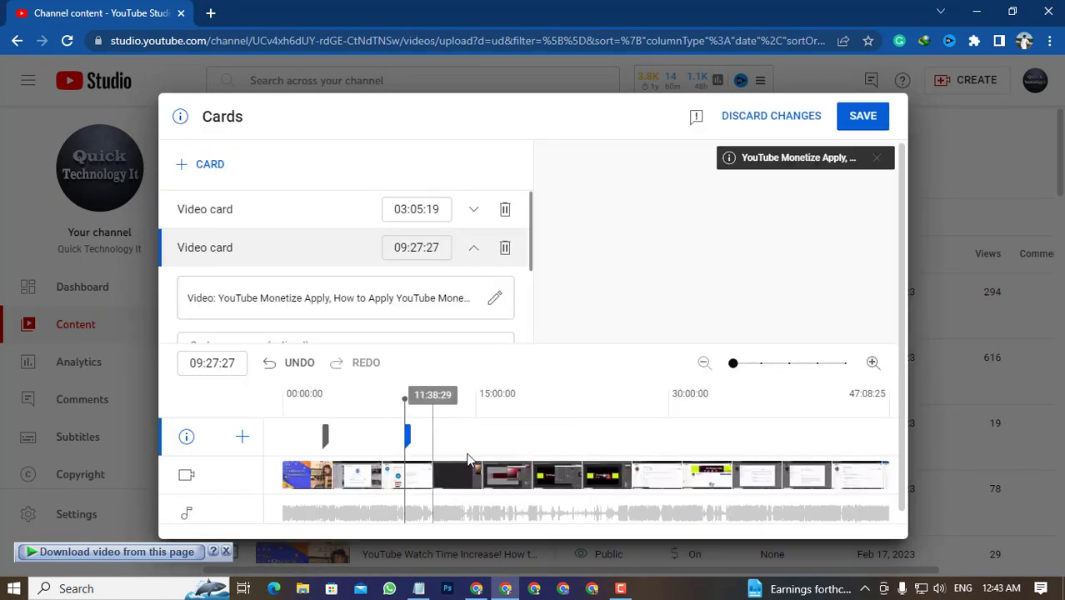
Step: Add a third video card at 18:12:05 promoting "YouTube Watch Time Setup 4000 hours"
click(516, 437)
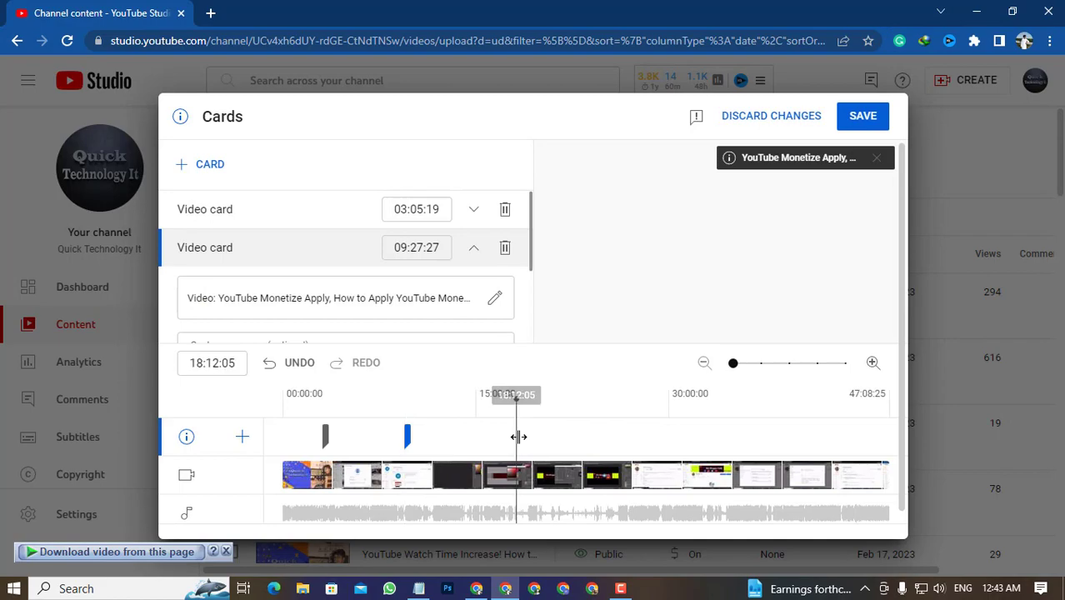
click(242, 437)
click(266, 433)
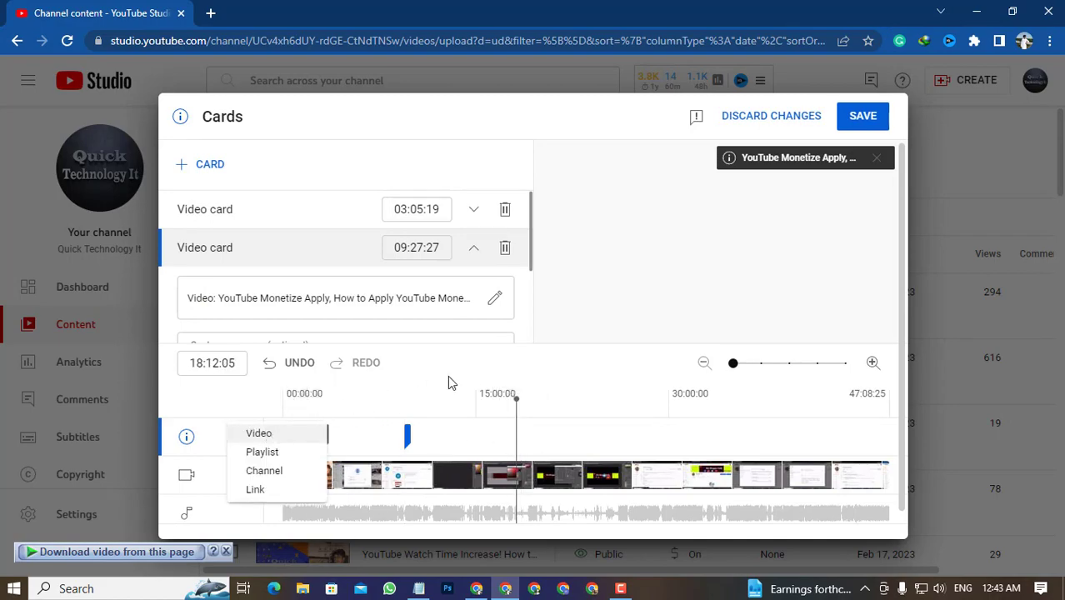
scroll(533, 325, down, 15)
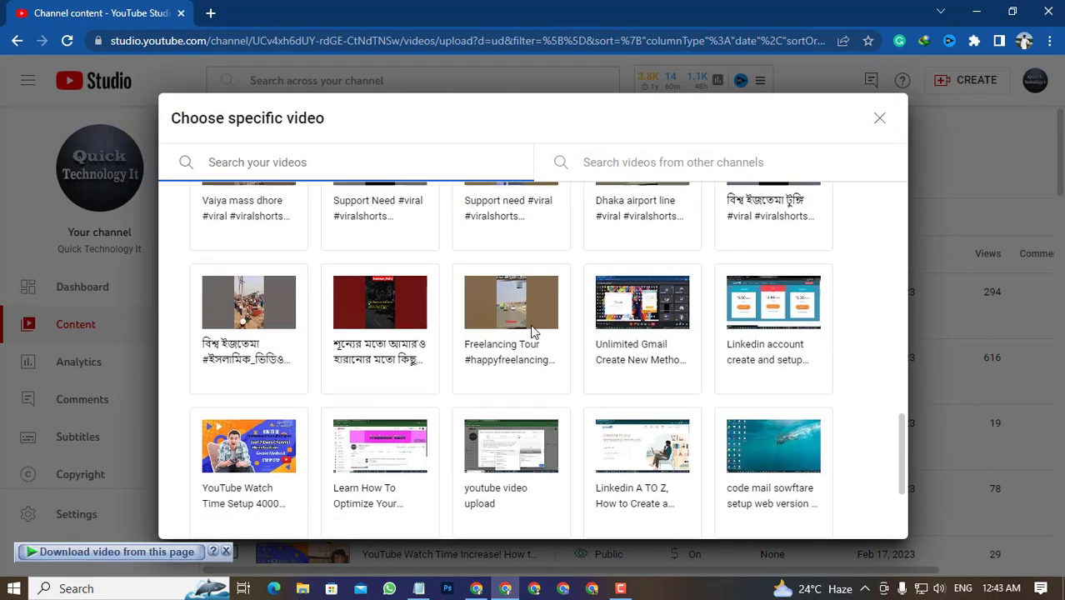
click(255, 312)
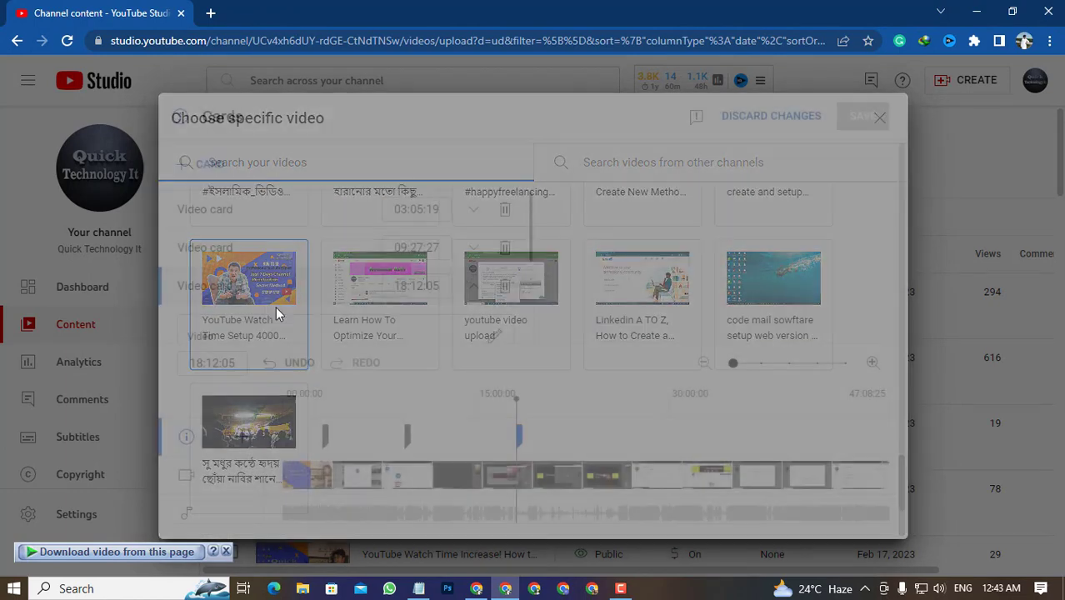
Step: Add a fourth video card at 27:14:20 promoting the "Learn How To Optimize Your..." video
click(633, 438)
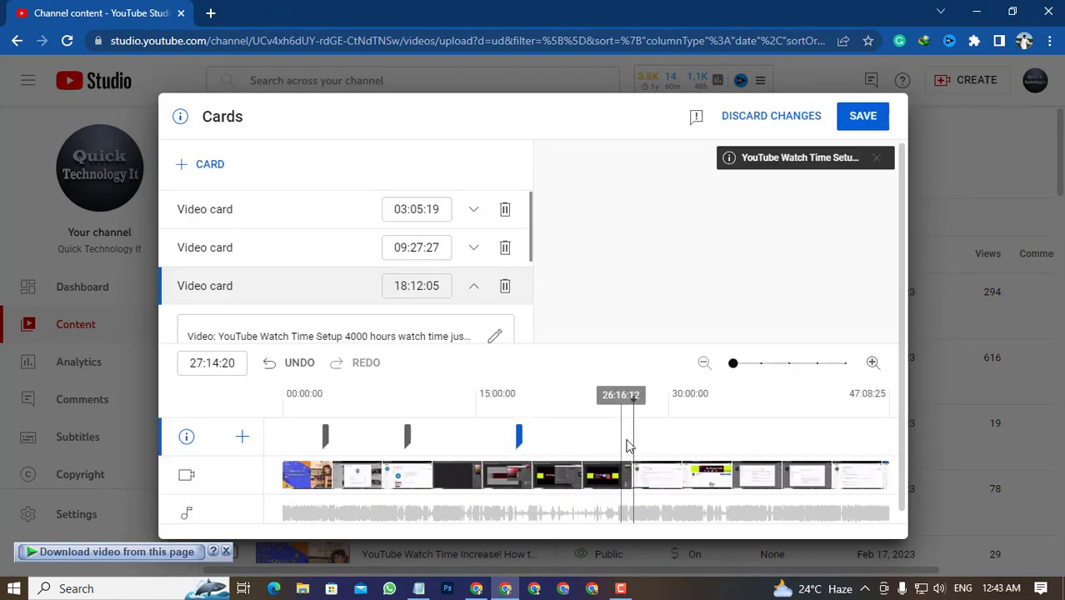
click(247, 440)
click(267, 437)
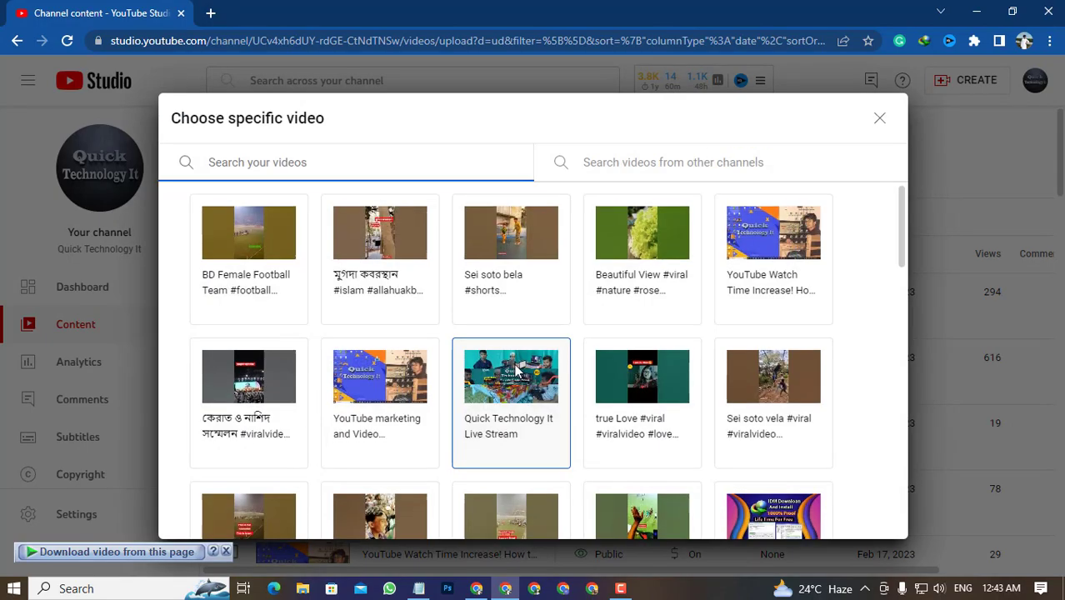
scroll(516, 371, down, 5)
scroll(517, 371, down, 6)
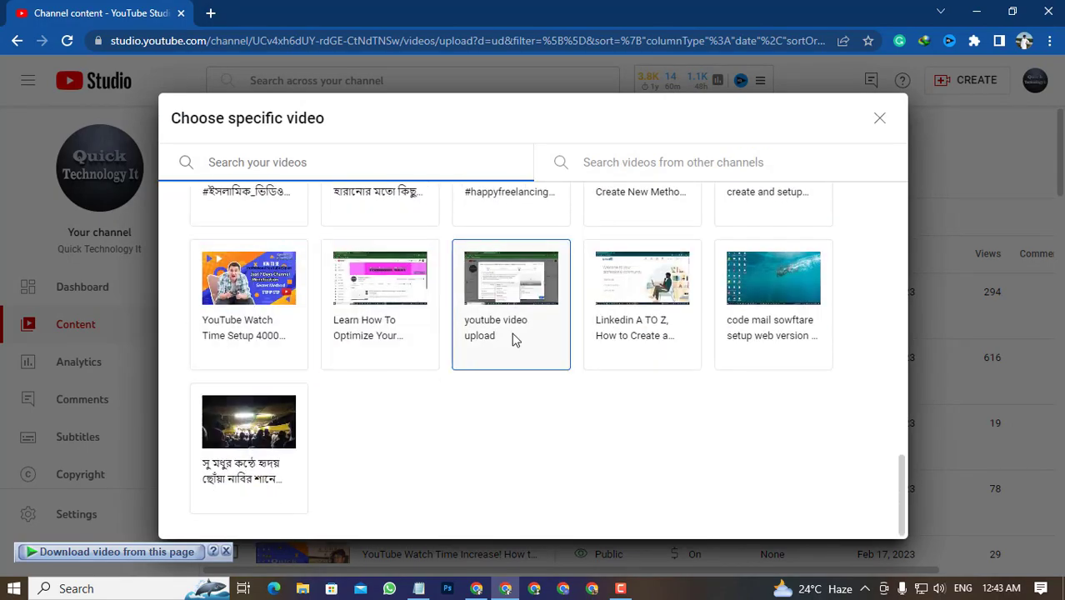
click(379, 304)
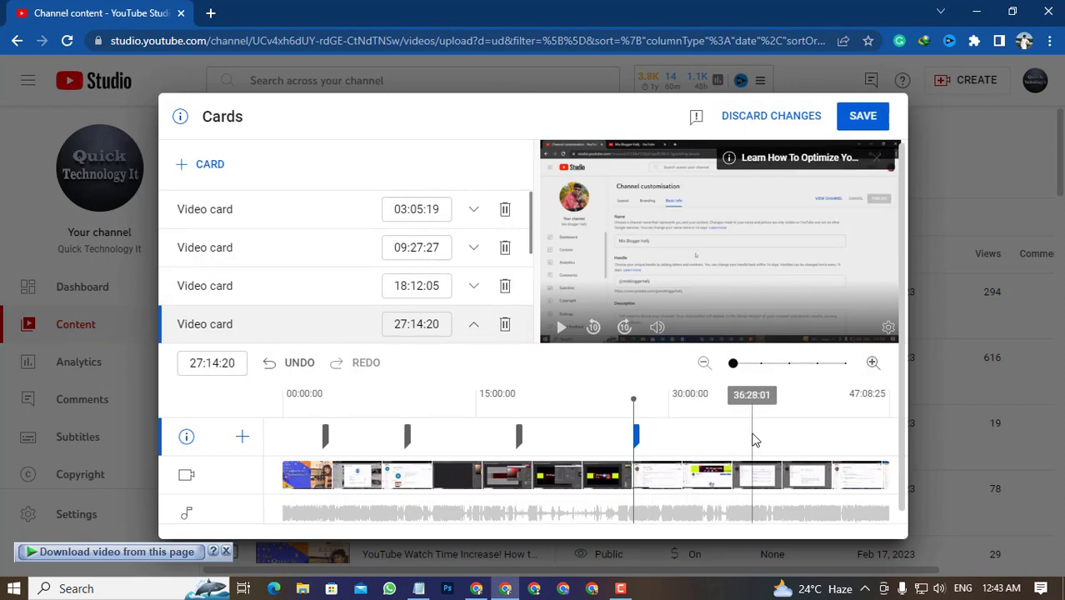
Step: Add a playlist card at 36:28:01 for the "YouTube Matketing Full C..." playlist and save the cards
click(753, 437)
click(245, 438)
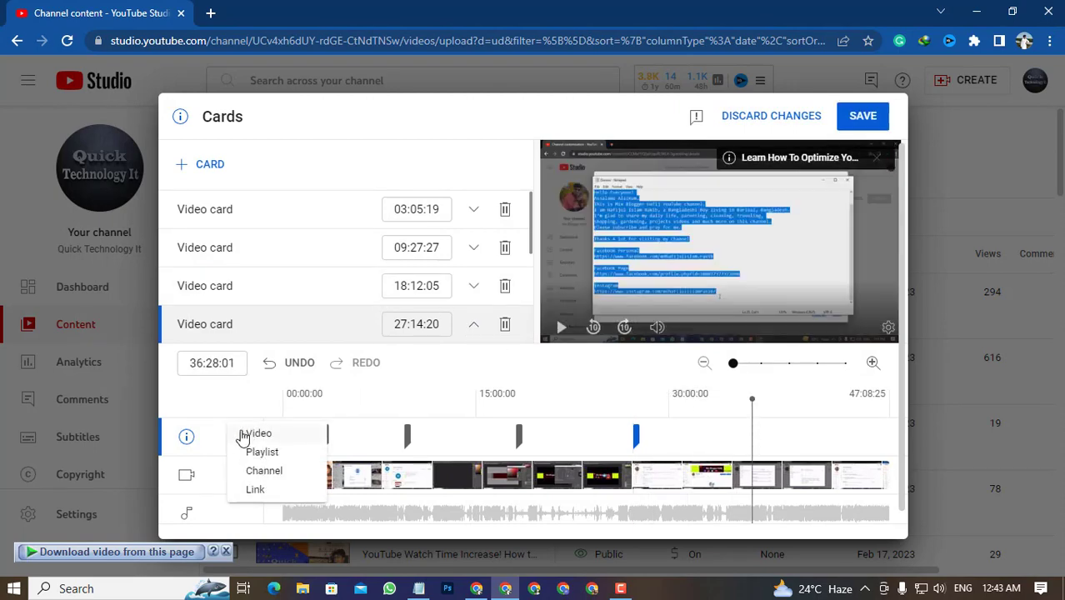
click(256, 435)
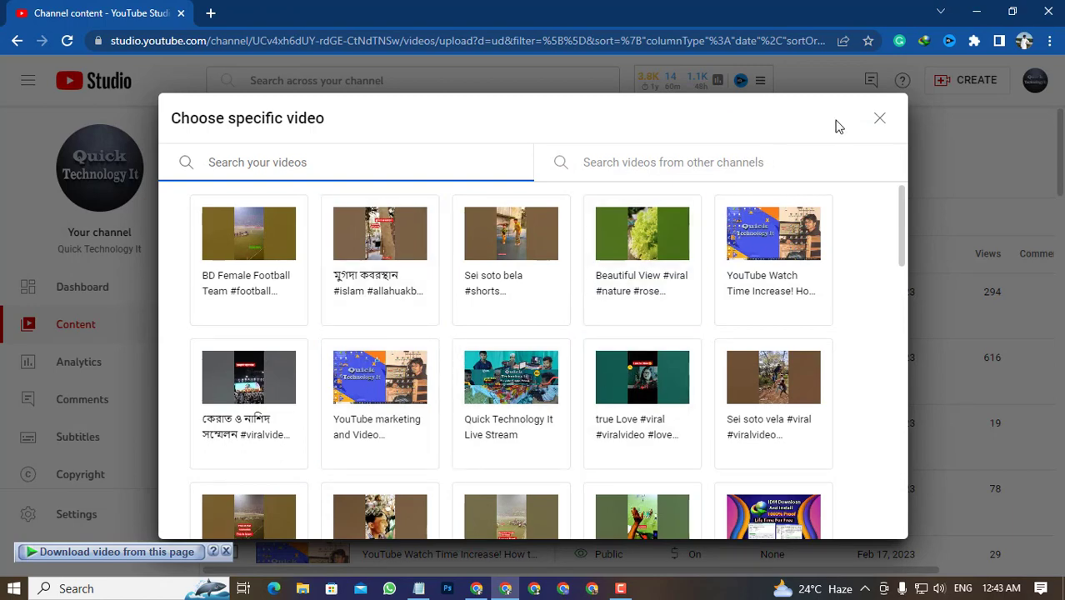
click(879, 117)
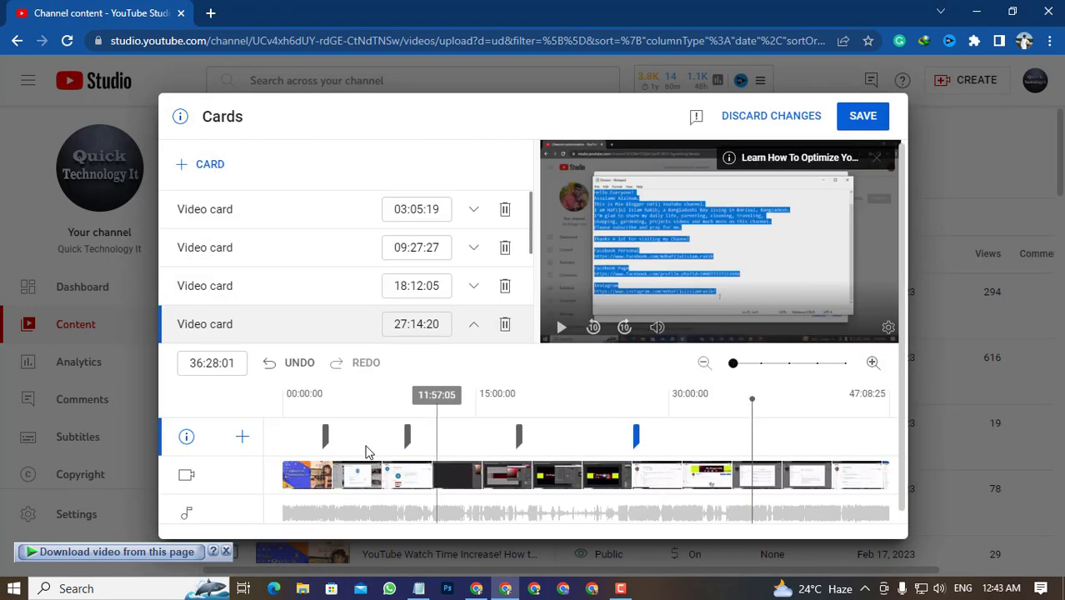
click(242, 436)
click(262, 452)
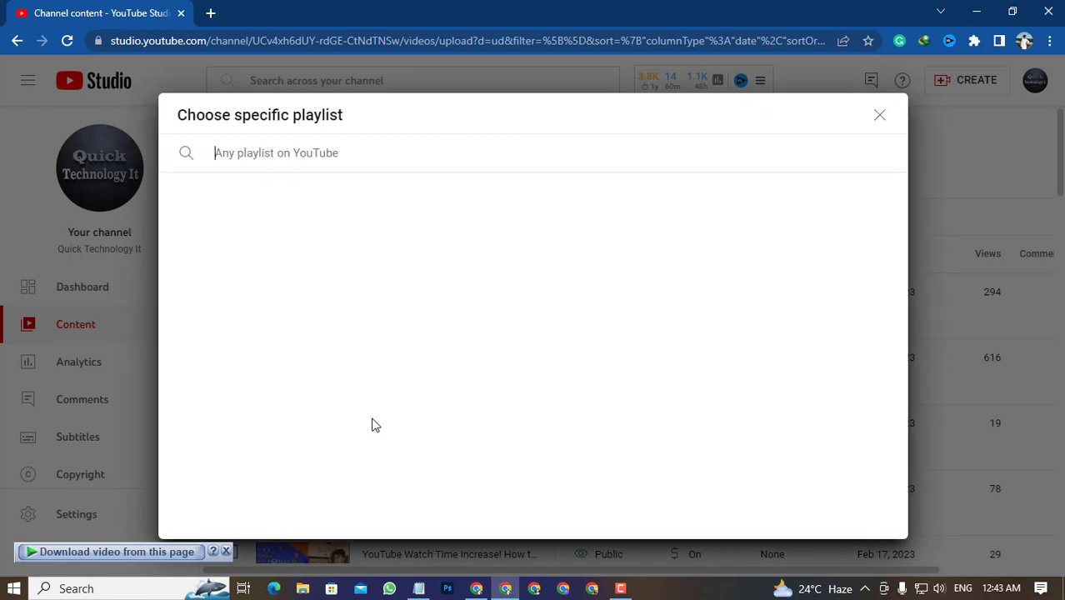
click(238, 263)
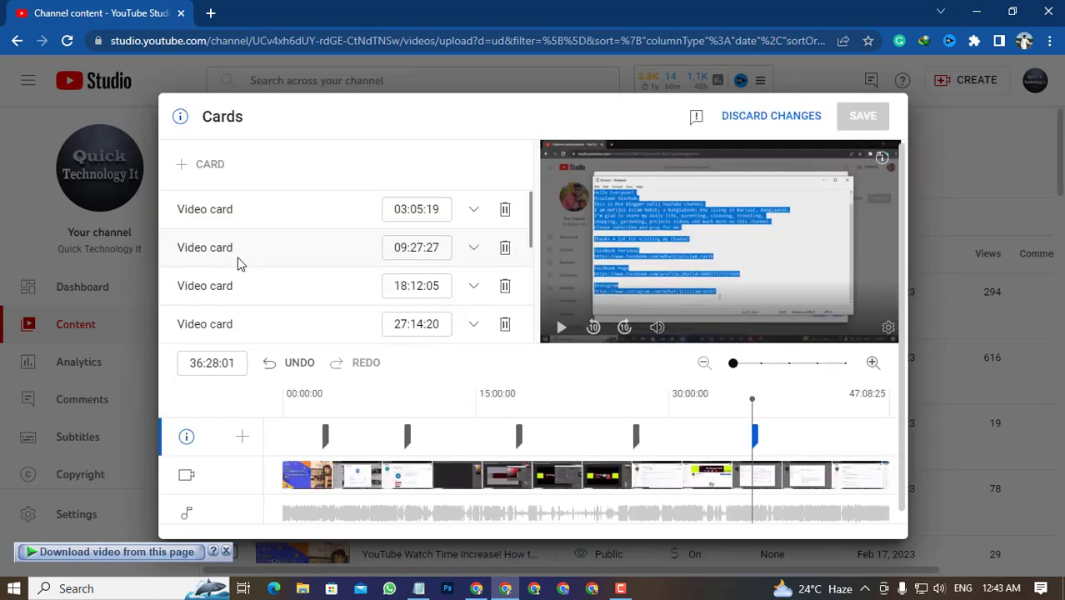
click(851, 438)
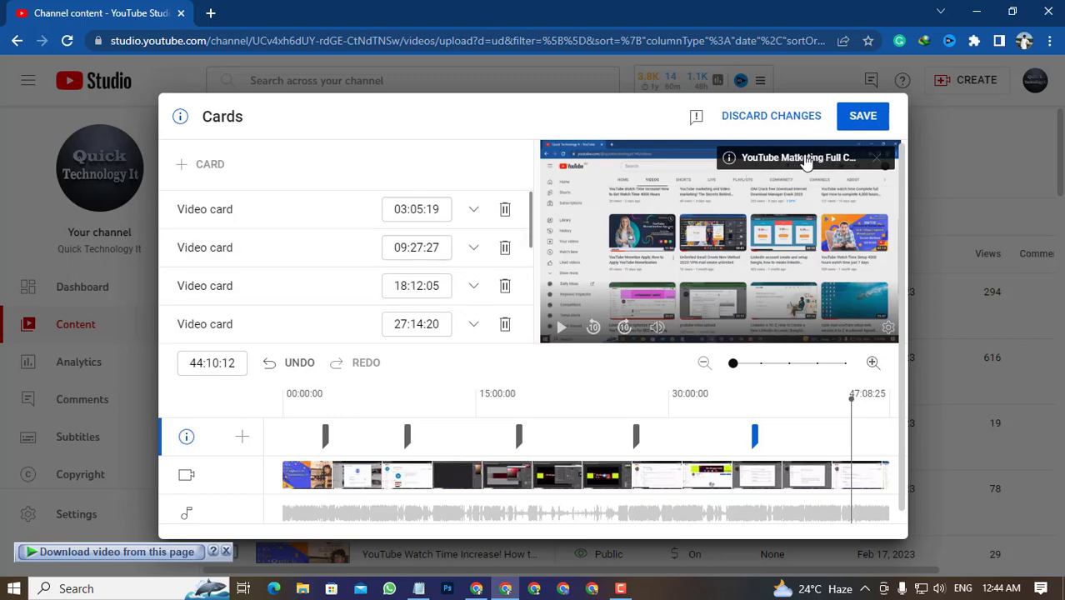
click(858, 118)
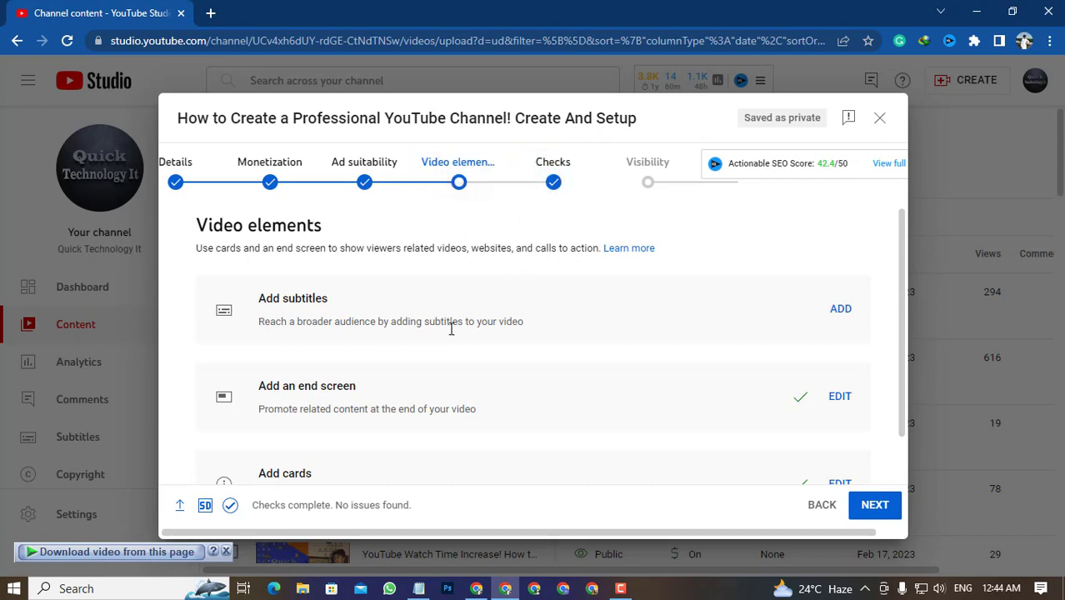
Step: Review the video elements and continue past the Checks stage to the video's Visibility settings
scroll(412, 362, down, 1)
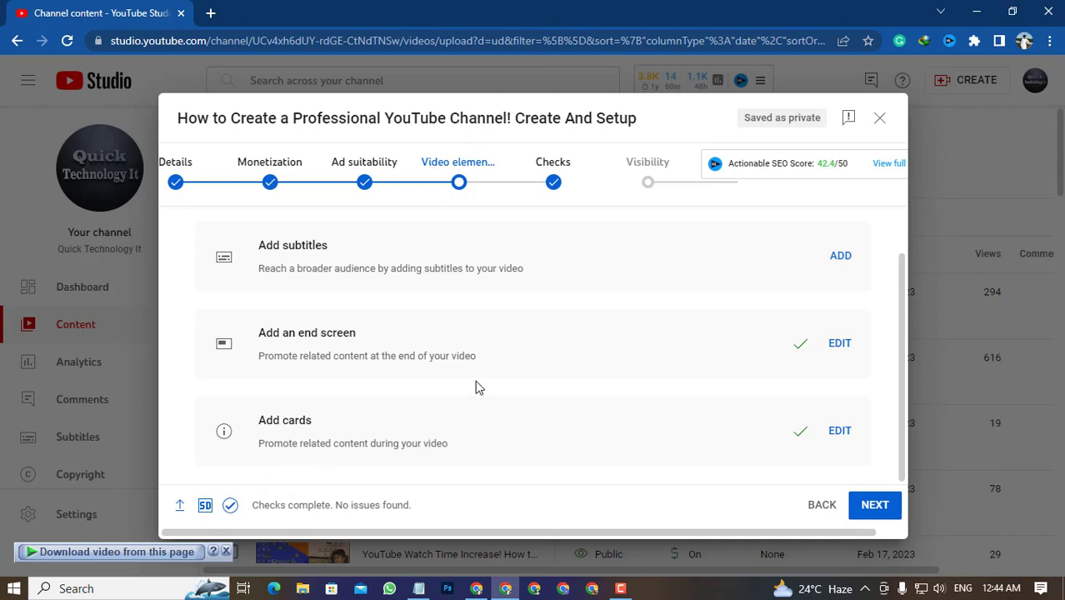
scroll(491, 375, up, 1)
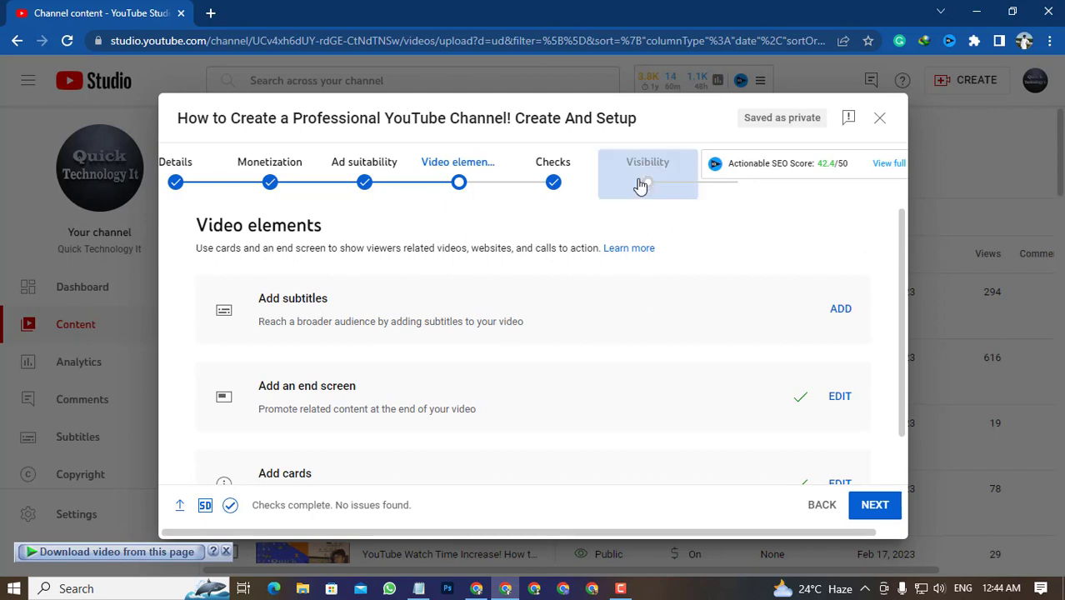
scroll(667, 412, down, 1)
scroll(666, 411, down, 1)
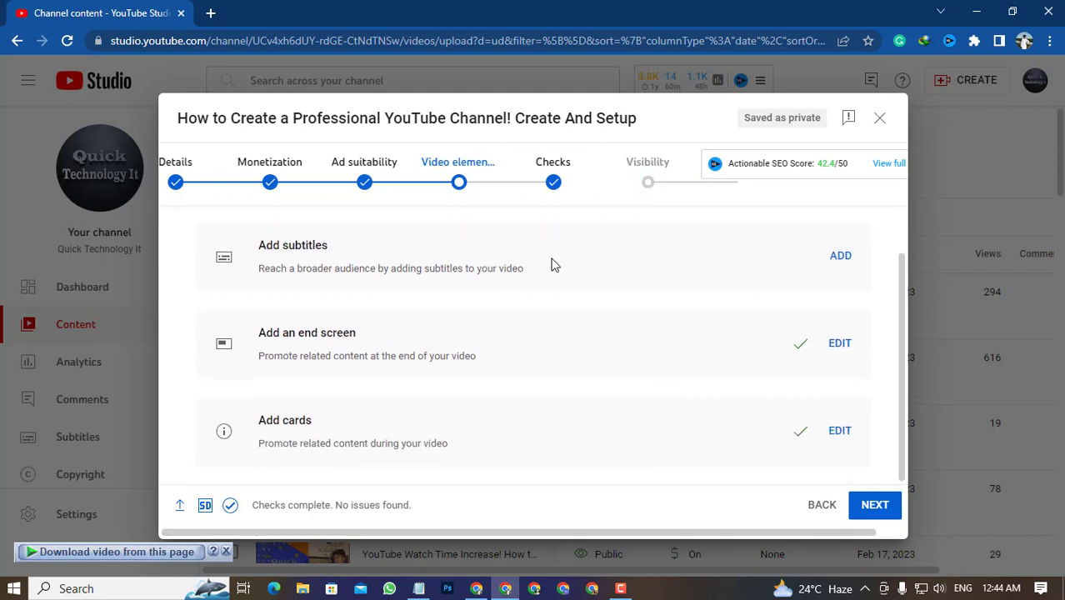
click(865, 505)
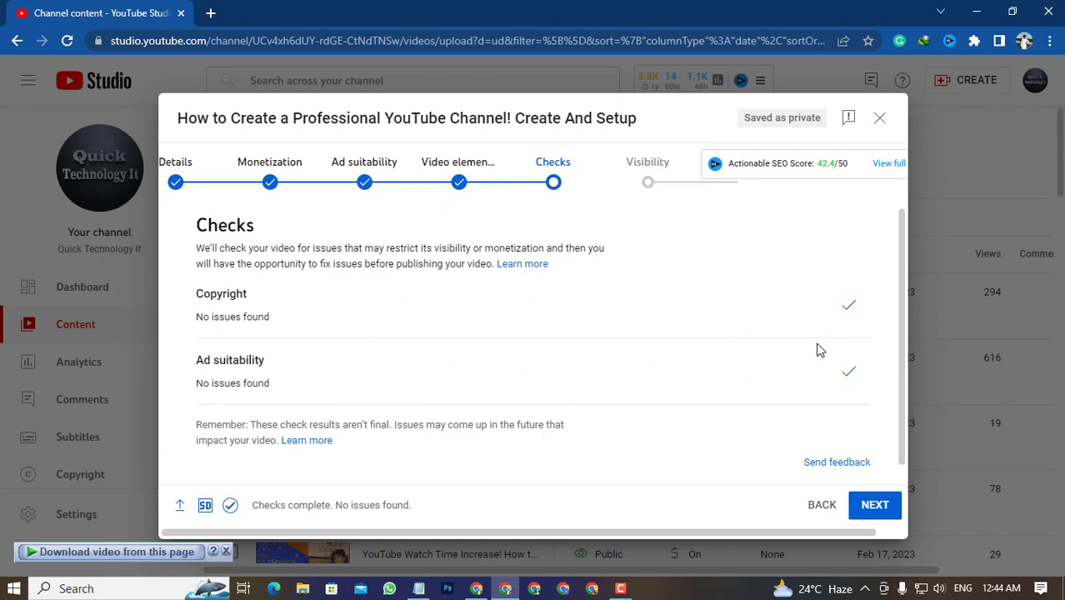
click(866, 502)
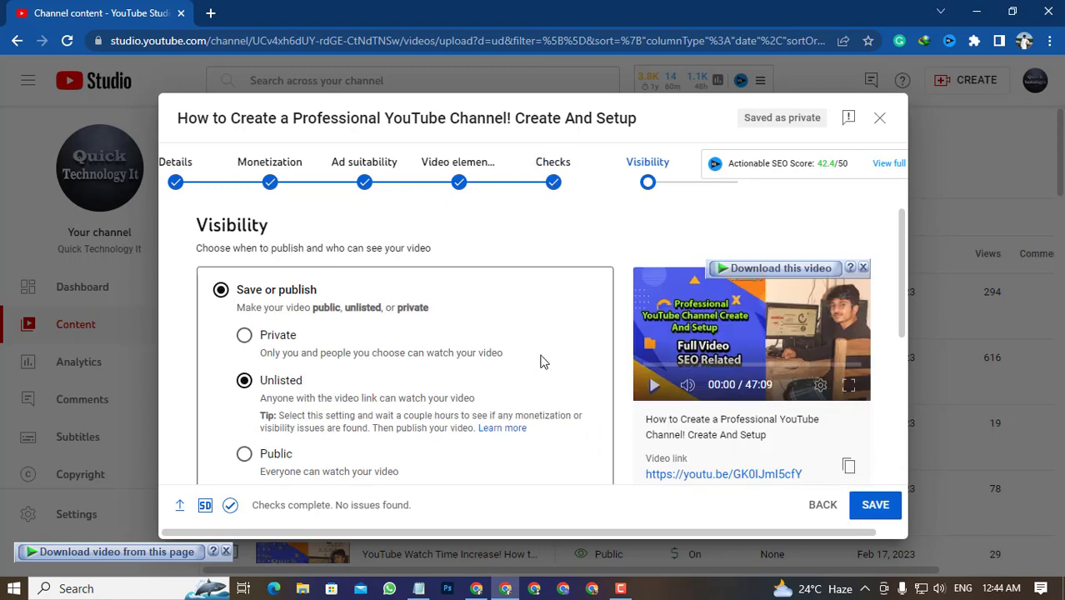
Step: Review the publishing, schedule and pre-publish guidance options, keep the visibility as Unlisted and save the video
scroll(616, 335, down, 4)
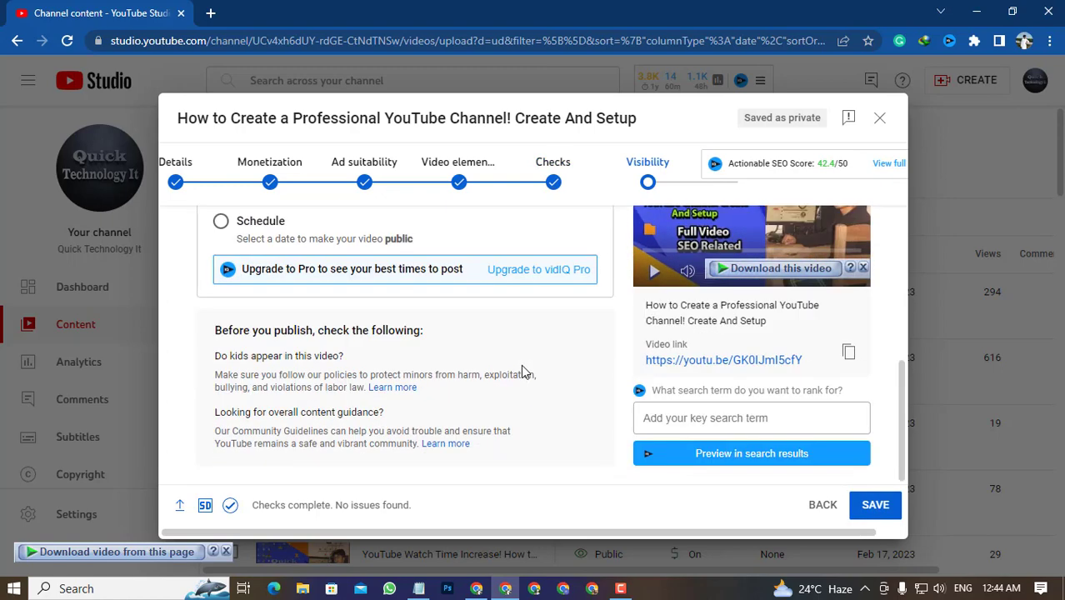
scroll(520, 365, up, 5)
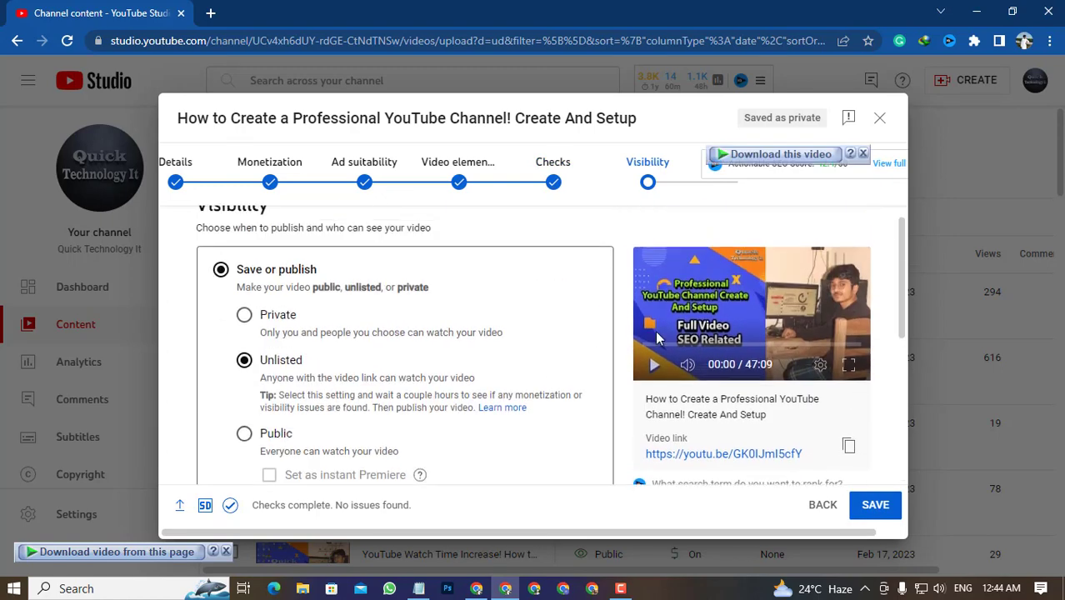
click(863, 154)
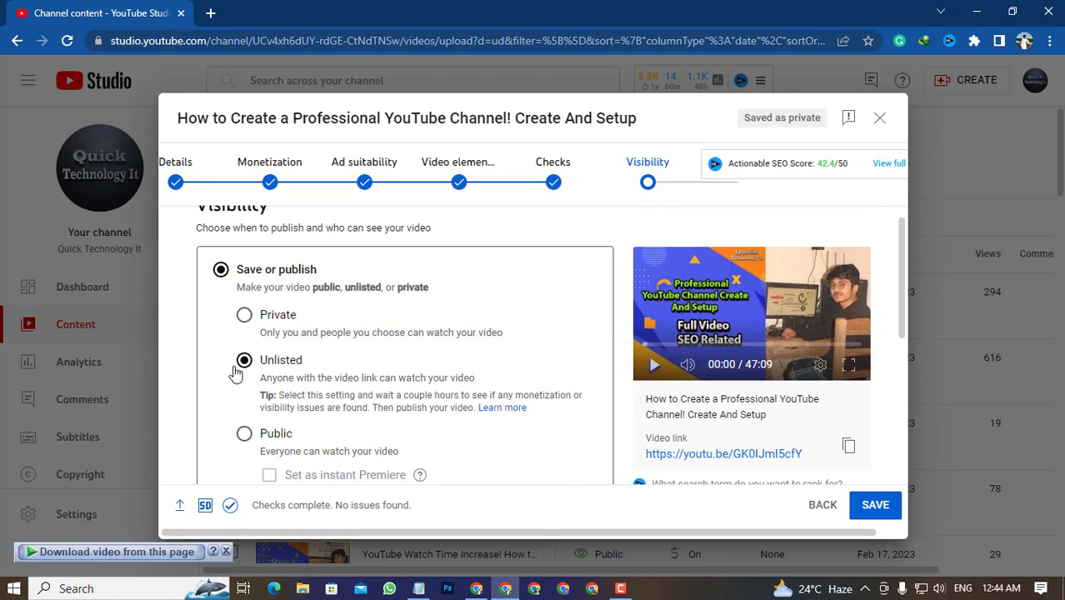
scroll(390, 334, down, 2)
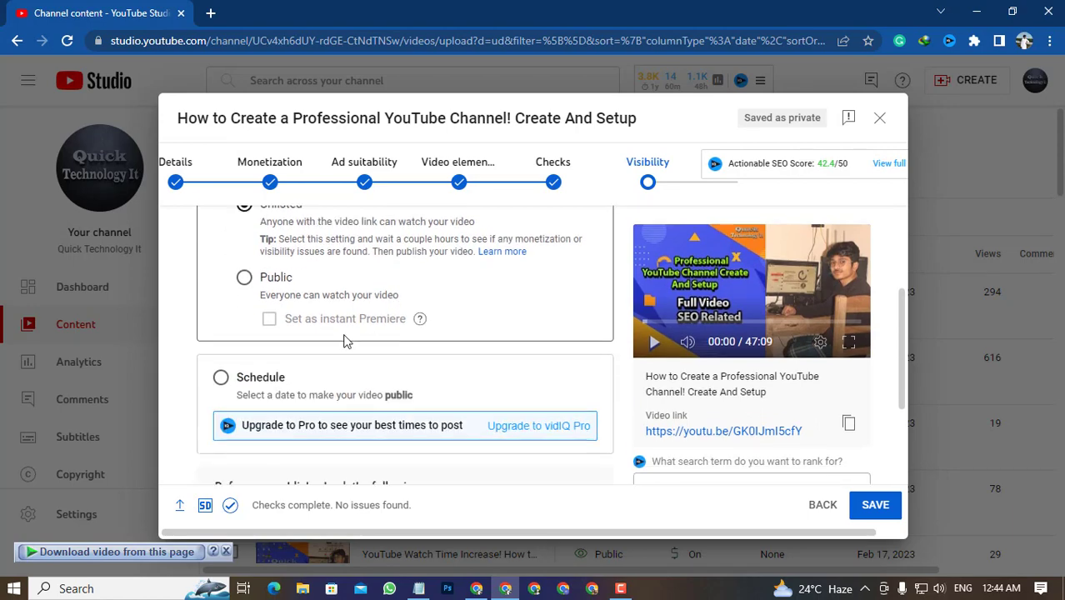
scroll(333, 295, up, 1)
scroll(461, 340, down, 3)
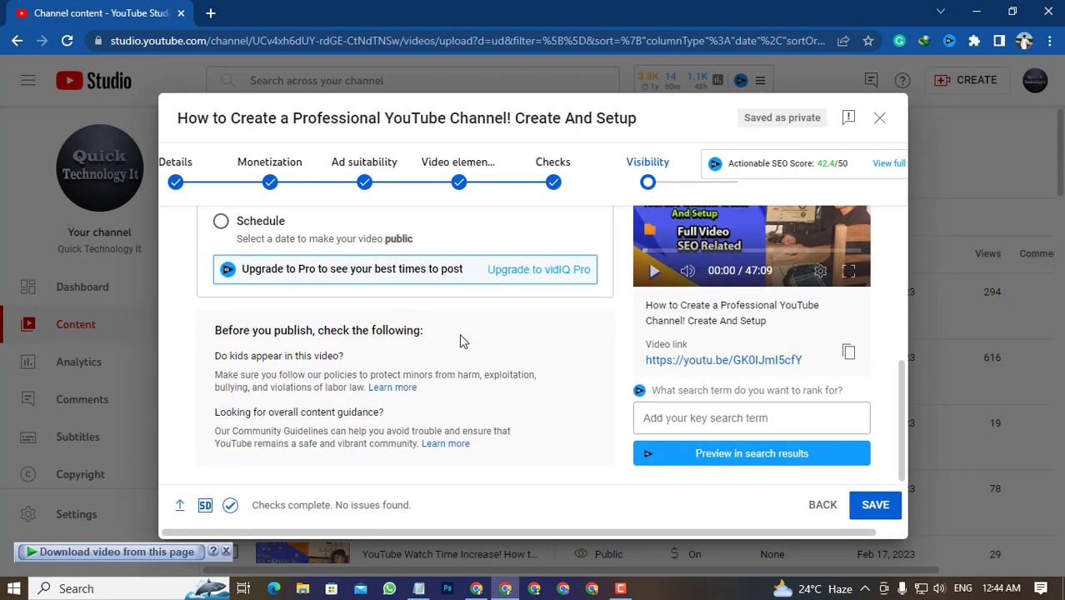
scroll(462, 346, up, 3)
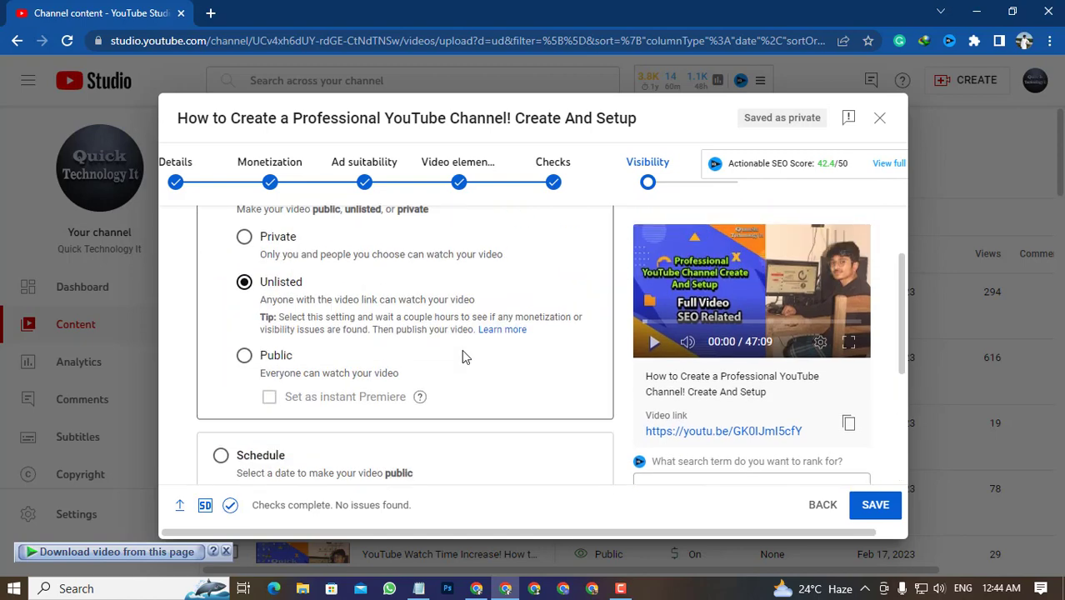
click(874, 506)
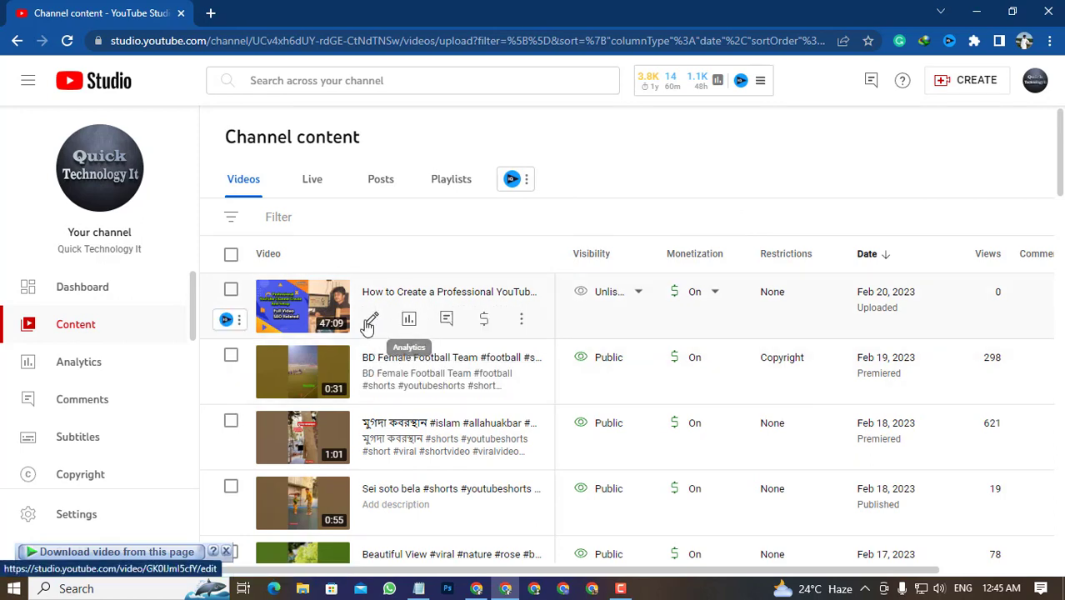
Step: Go through the channel dashboard back to the content list and open the newly uploaded video's details
click(79, 285)
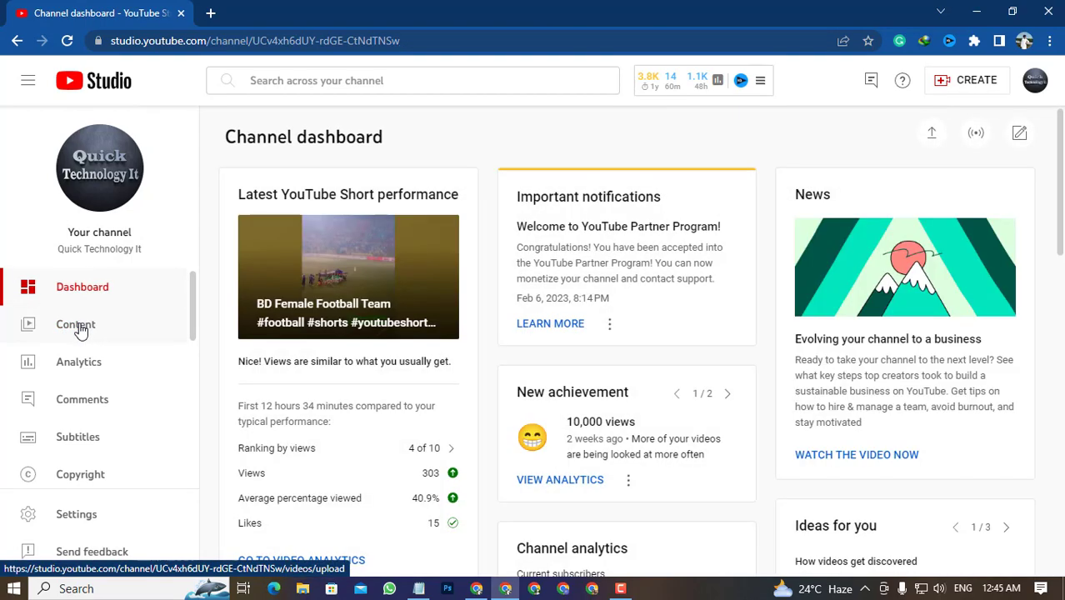
click(83, 324)
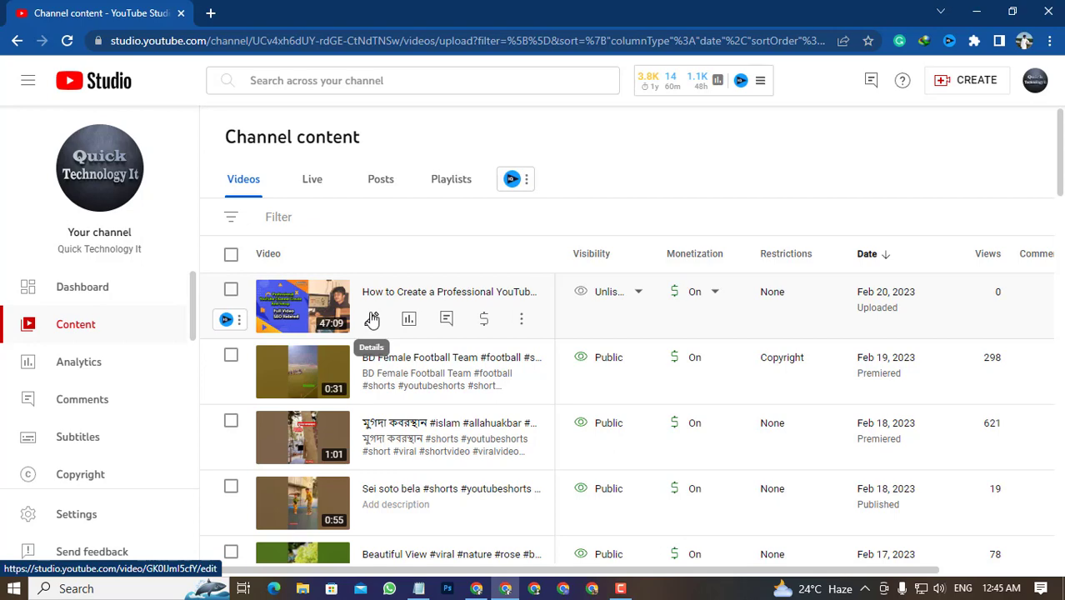
click(374, 321)
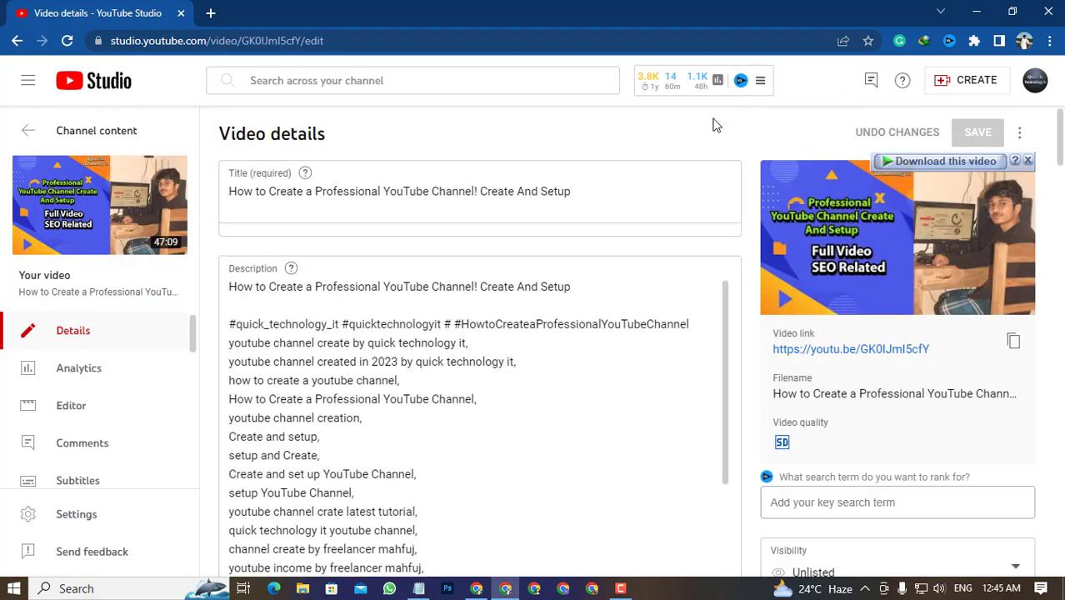
Step: Review the video's description, thumbnail, playlist, audience setting, SEO score and tags on its details page
scroll(665, 292, down, 15)
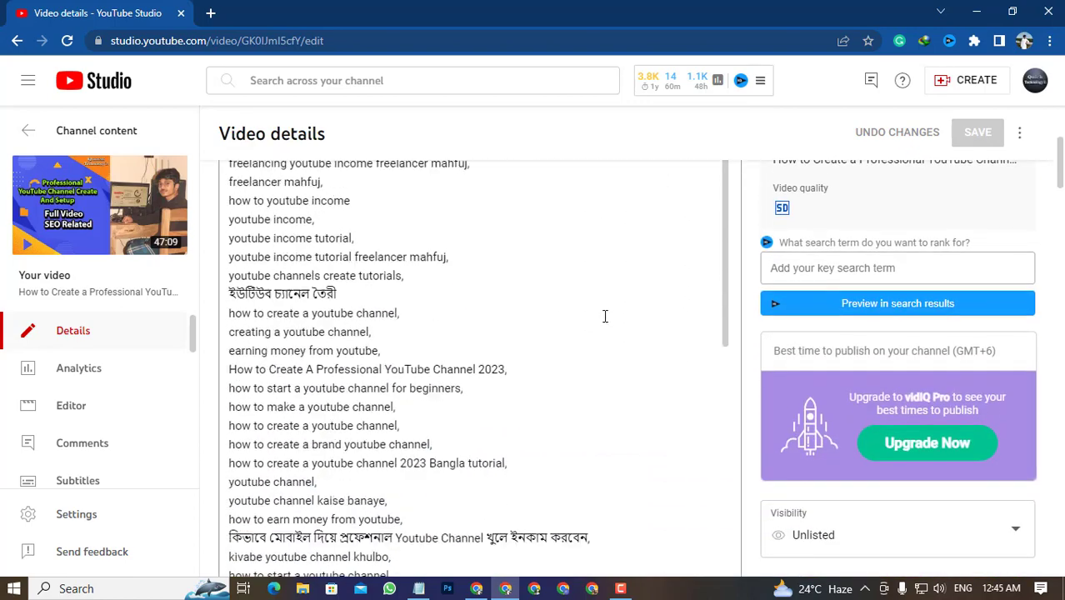
scroll(599, 390, up, 3)
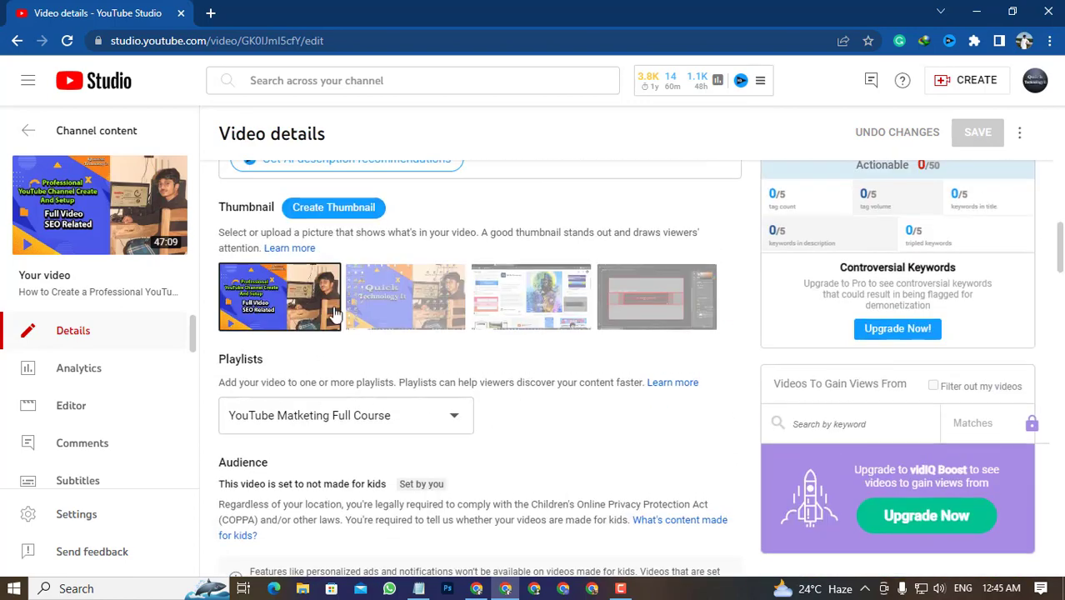
click(359, 317)
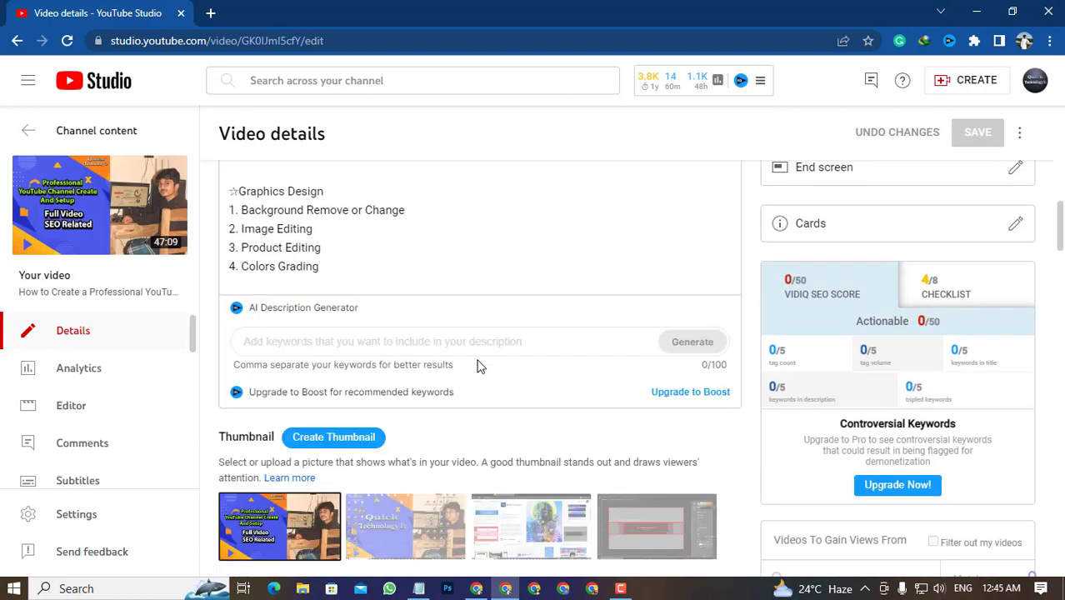
scroll(866, 333, down, 3)
scroll(875, 321, up, 3)
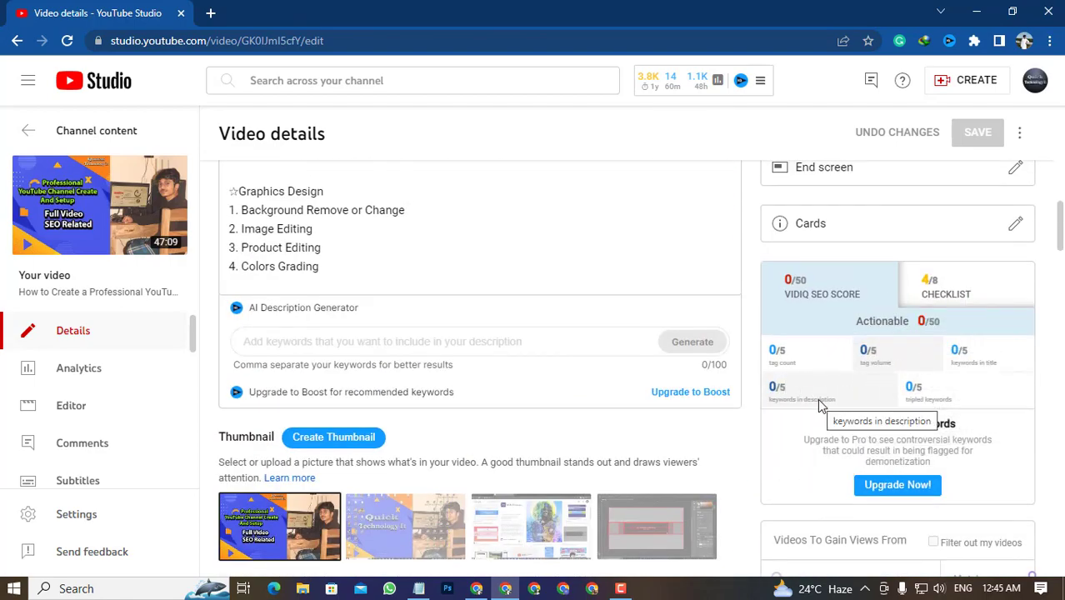
scroll(756, 408, down, 7)
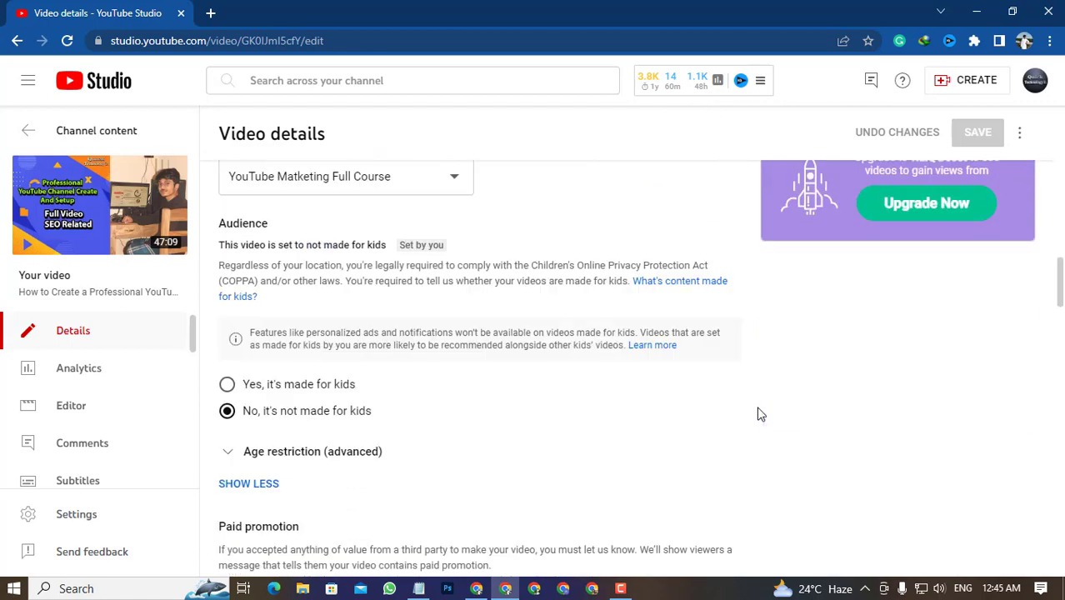
scroll(721, 418, down, 10)
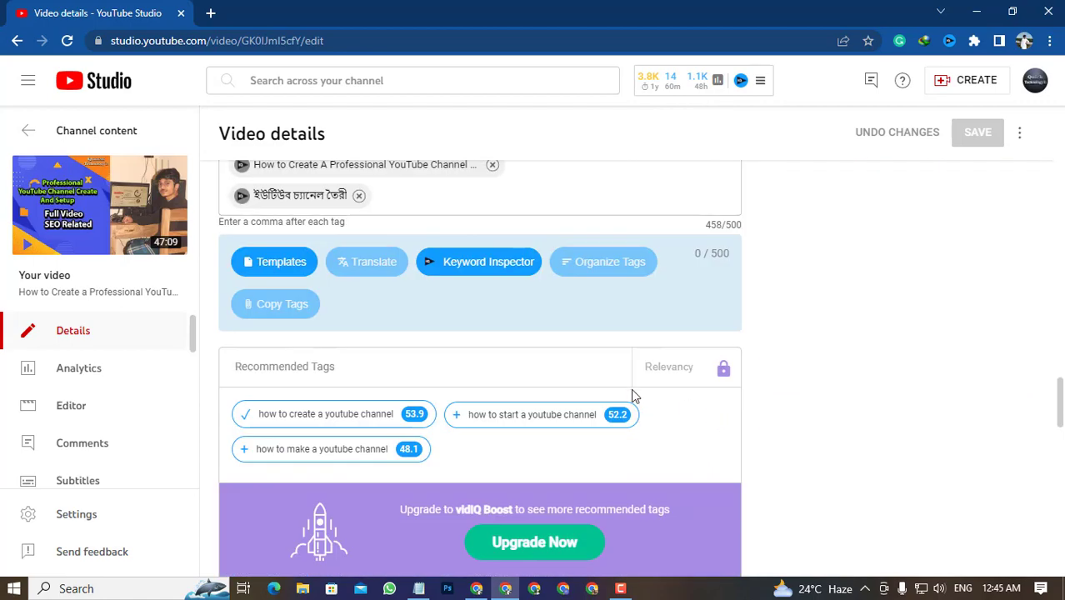
scroll(449, 362, up, 3)
scroll(333, 364, up, 8)
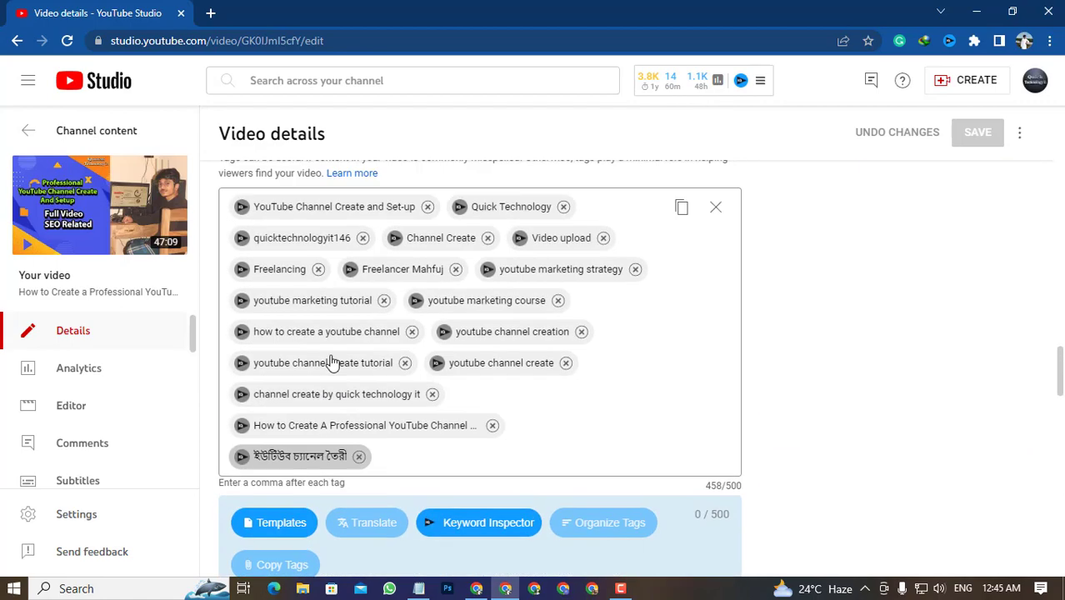
scroll(464, 364, up, 15)
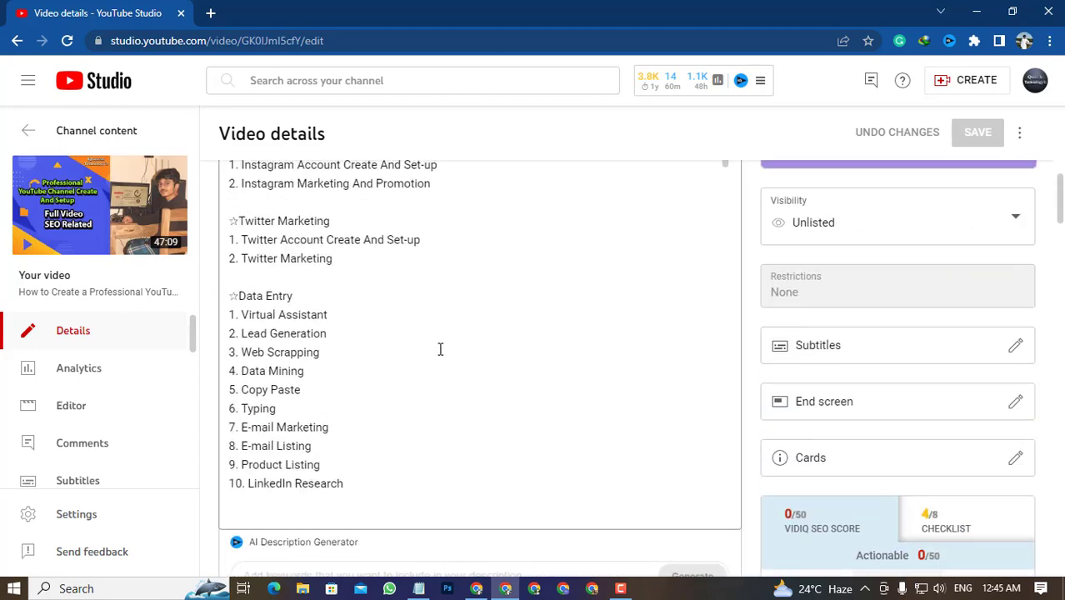
scroll(502, 333, up, 10)
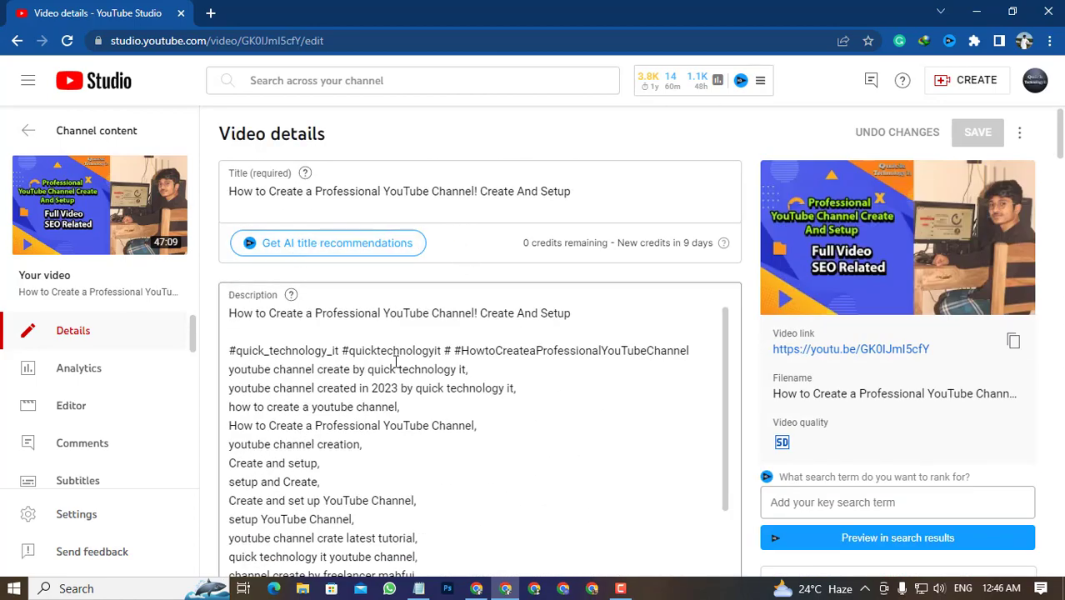
Step: Add the recommended tag "how to make a youtube channel" to the video's tags
scroll(647, 364, down, 15)
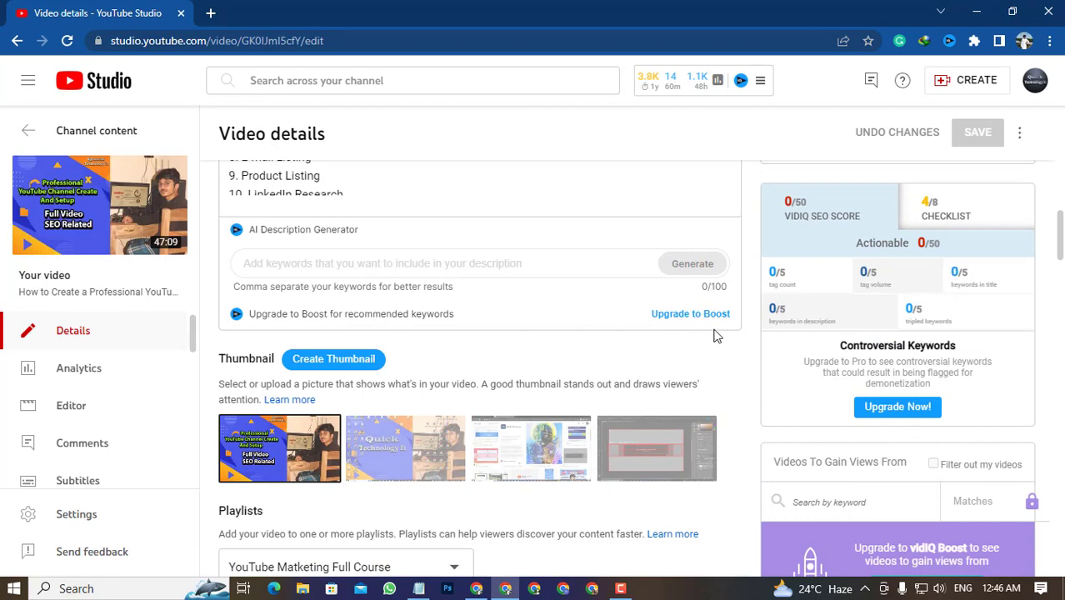
scroll(715, 336, down, 4)
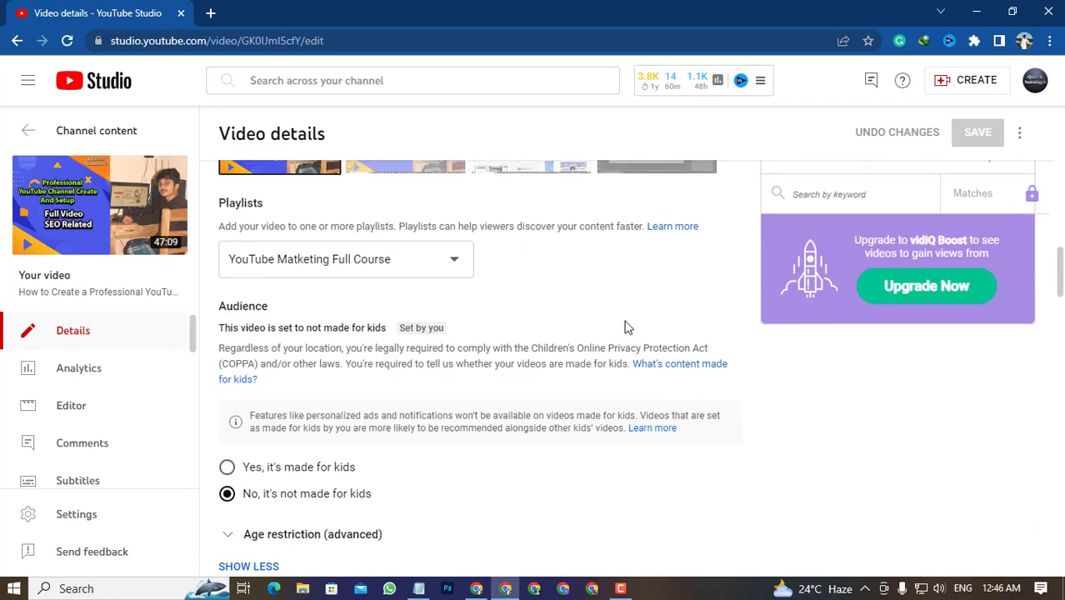
scroll(504, 352, up, 2)
scroll(504, 364, down, 10)
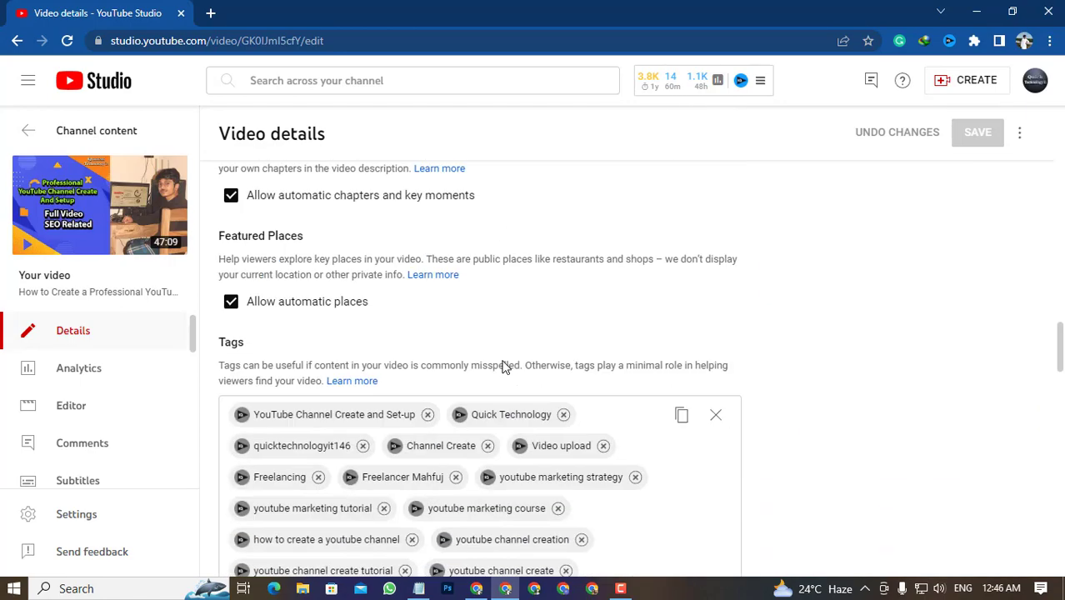
scroll(504, 366, down, 5)
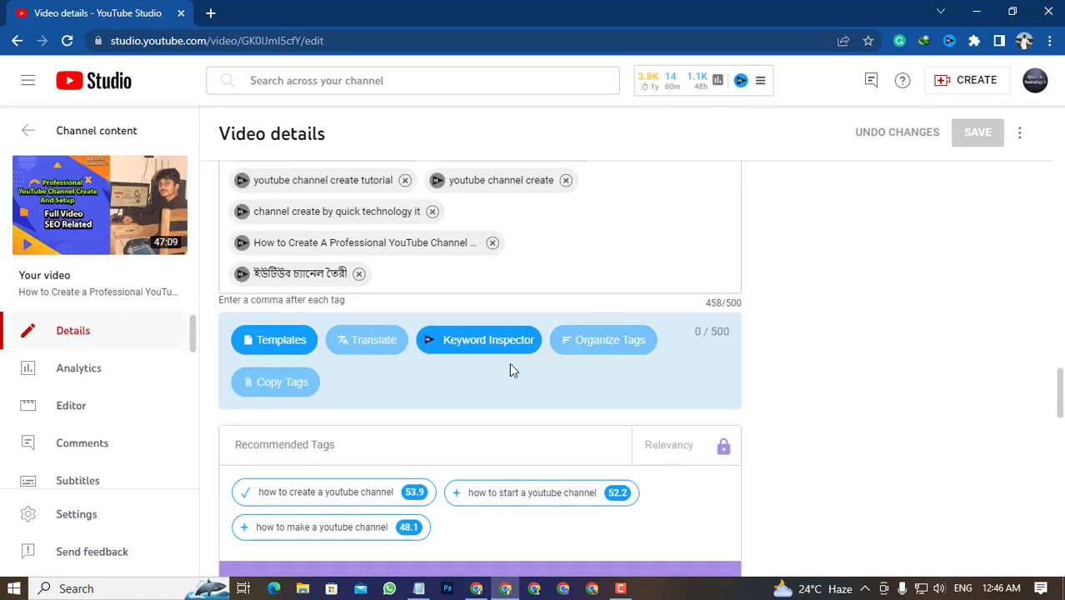
scroll(514, 371, down, 3)
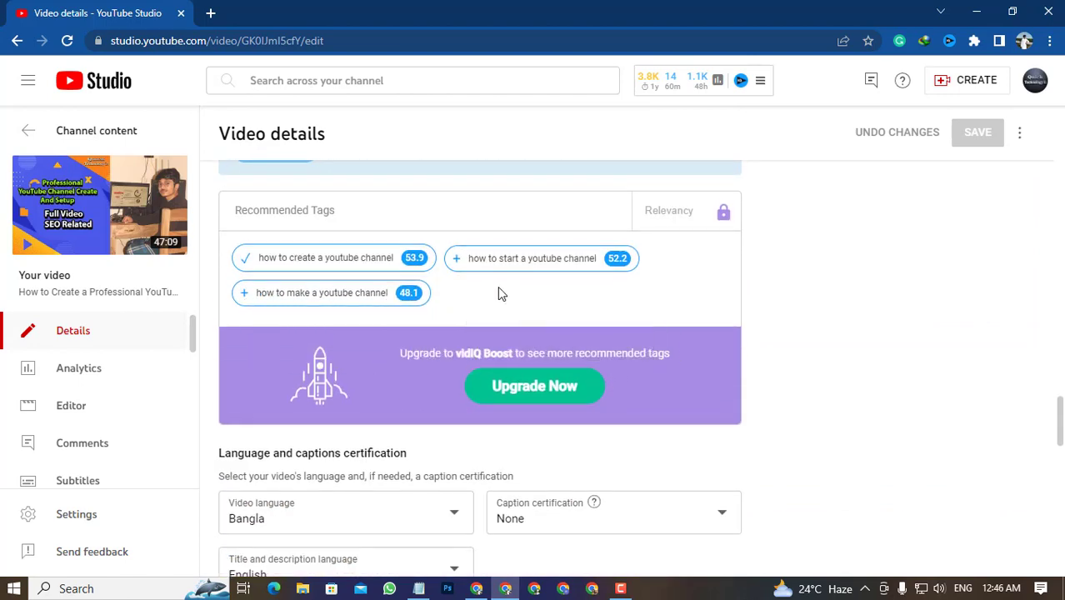
click(245, 295)
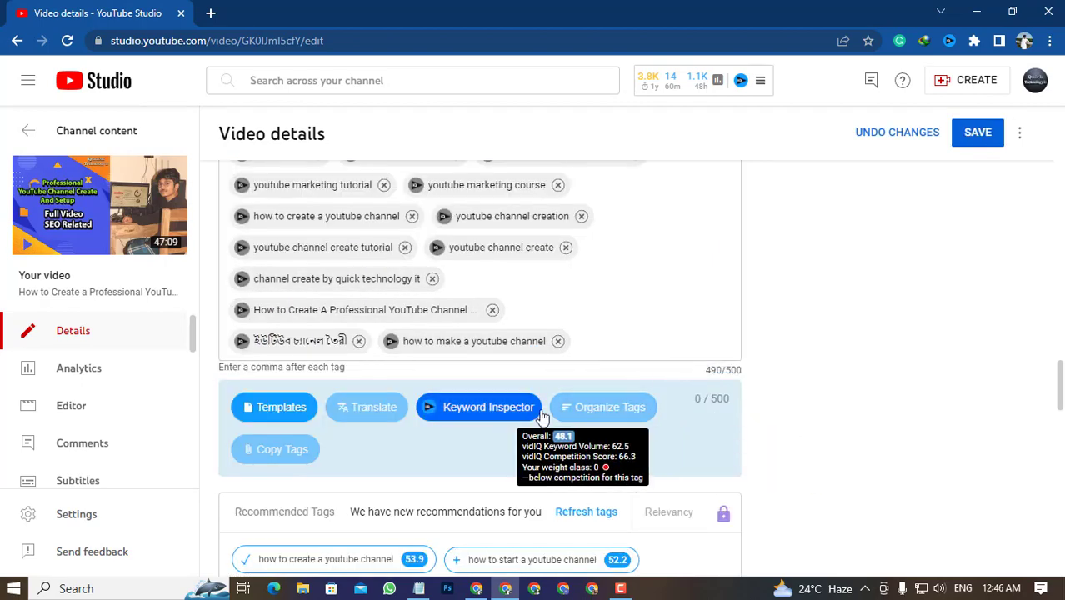
scroll(600, 417, down, 1)
scroll(507, 434, up, 1)
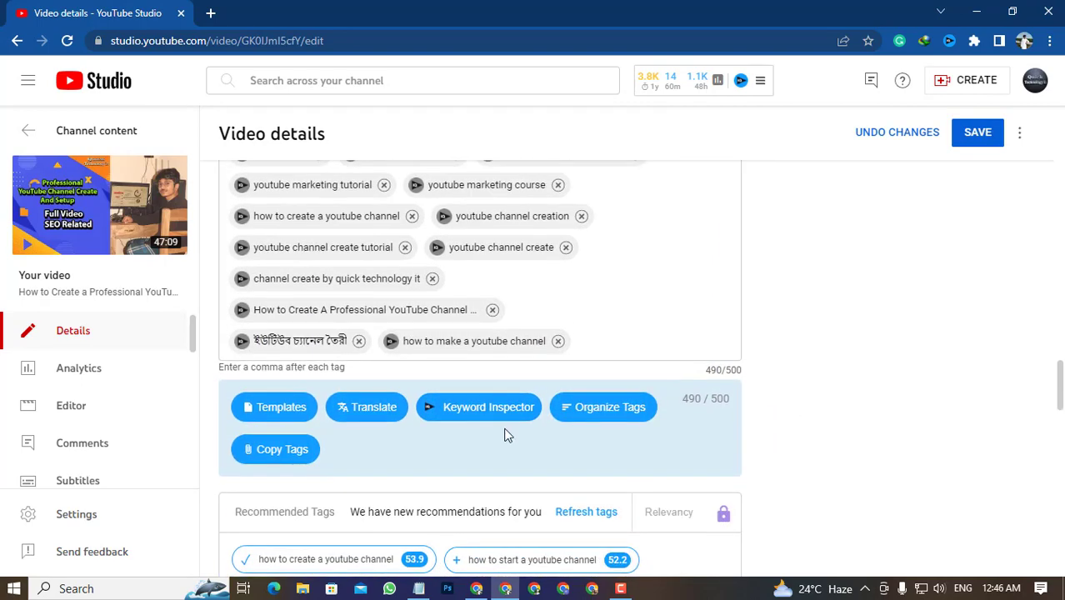
Step: Change the "Quick Technology" tag to "Quick Technology it"
scroll(392, 340, up, 2)
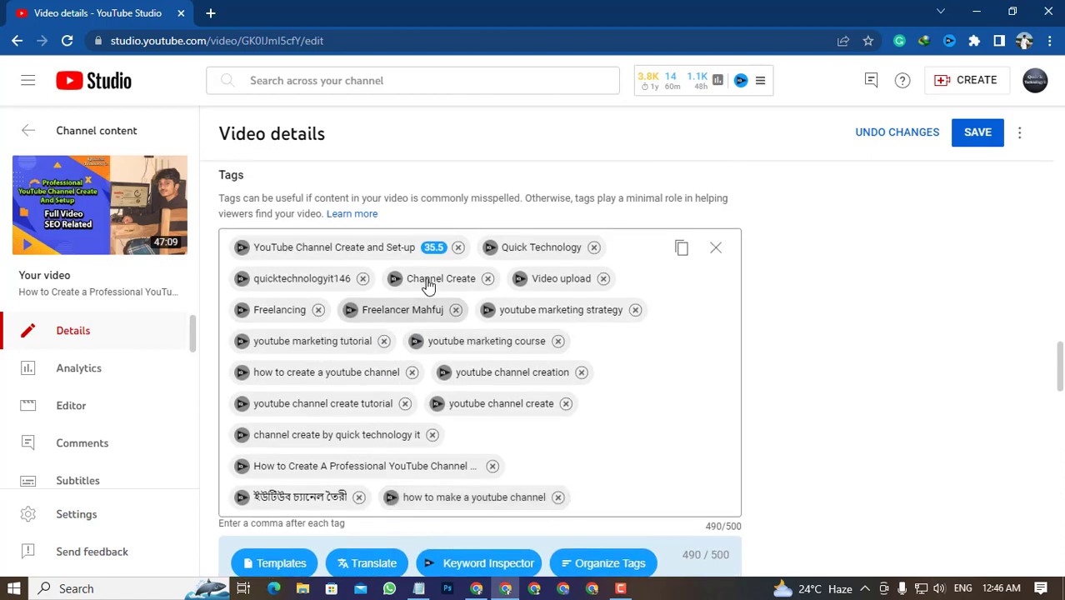
click(573, 246)
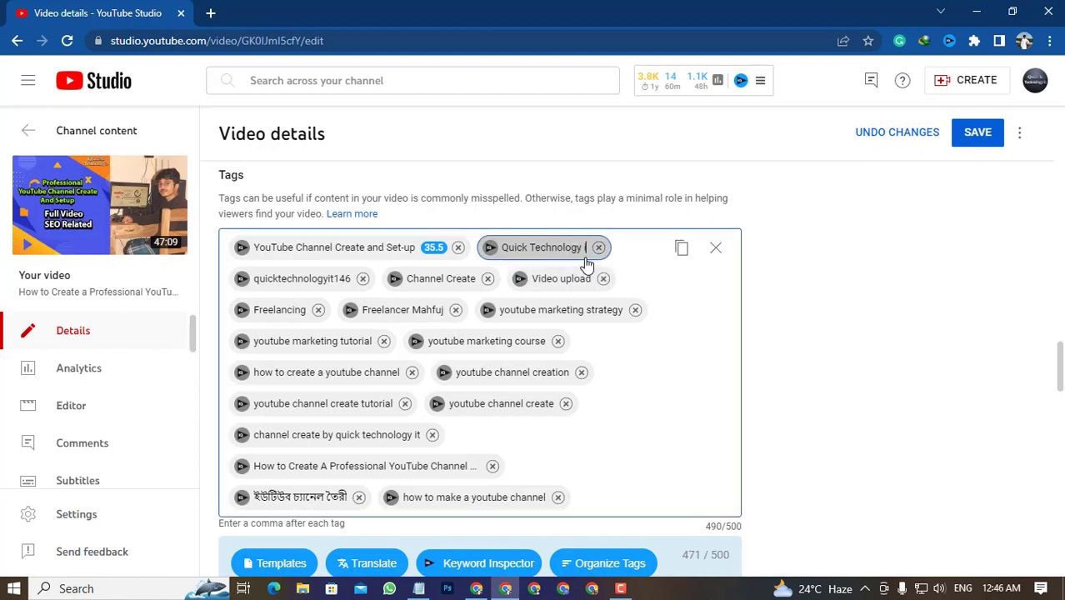
text(it)
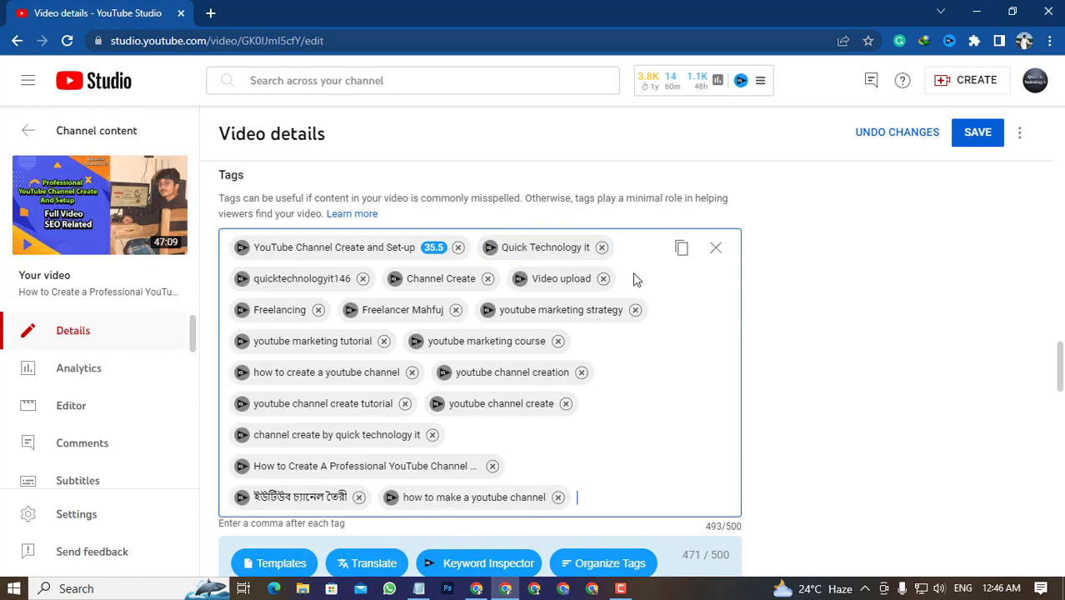
scroll(628, 379, down, 2)
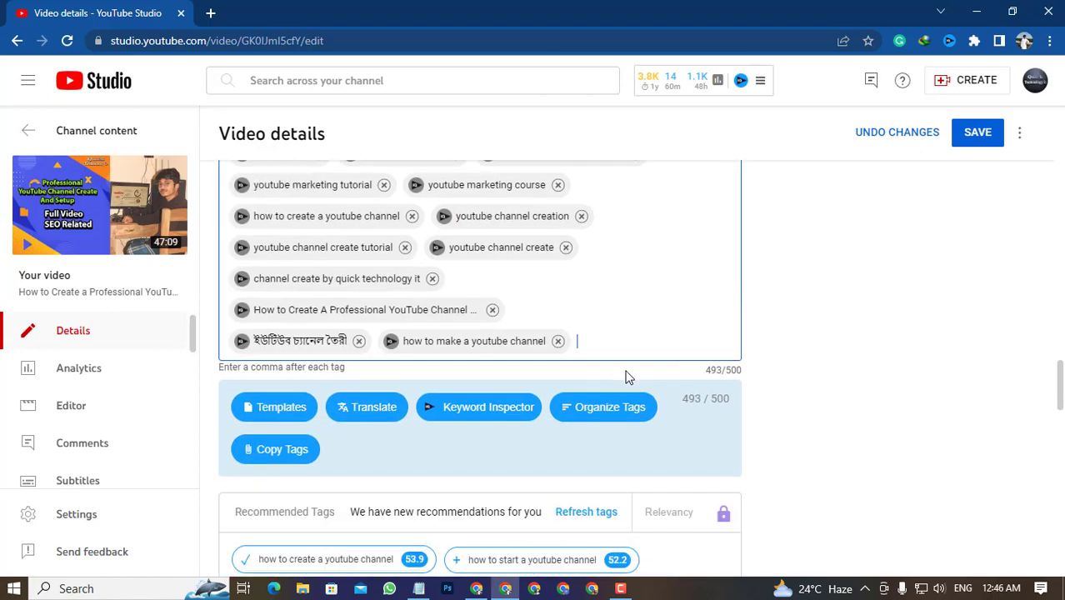
Step: Remove the "youtube marketing strategy" tag and add the recommended tag "how to start a youtube channel" in its place
scroll(618, 348, up, 1)
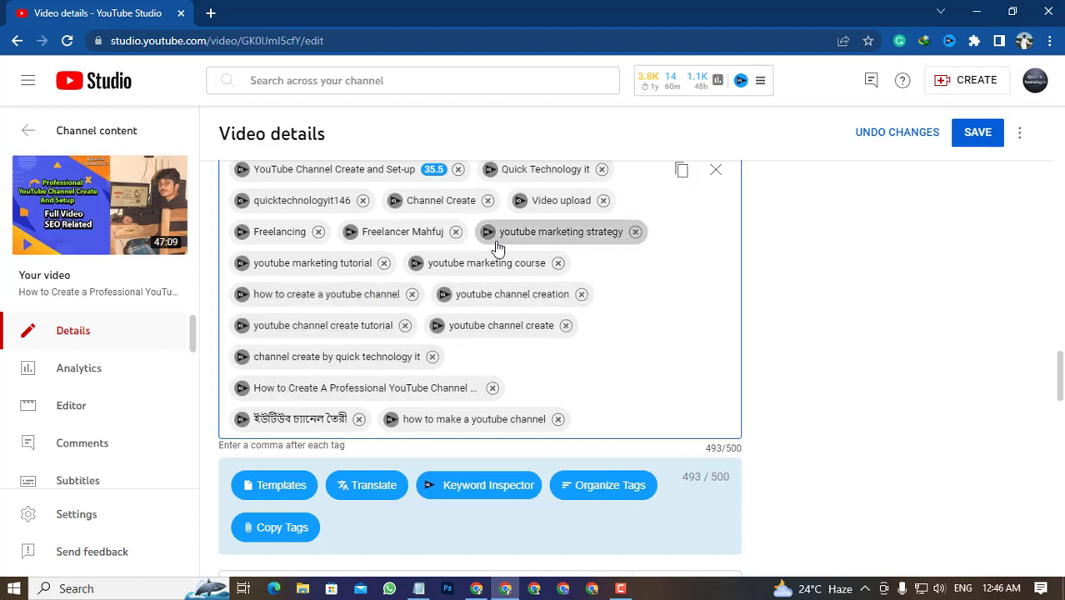
click(635, 232)
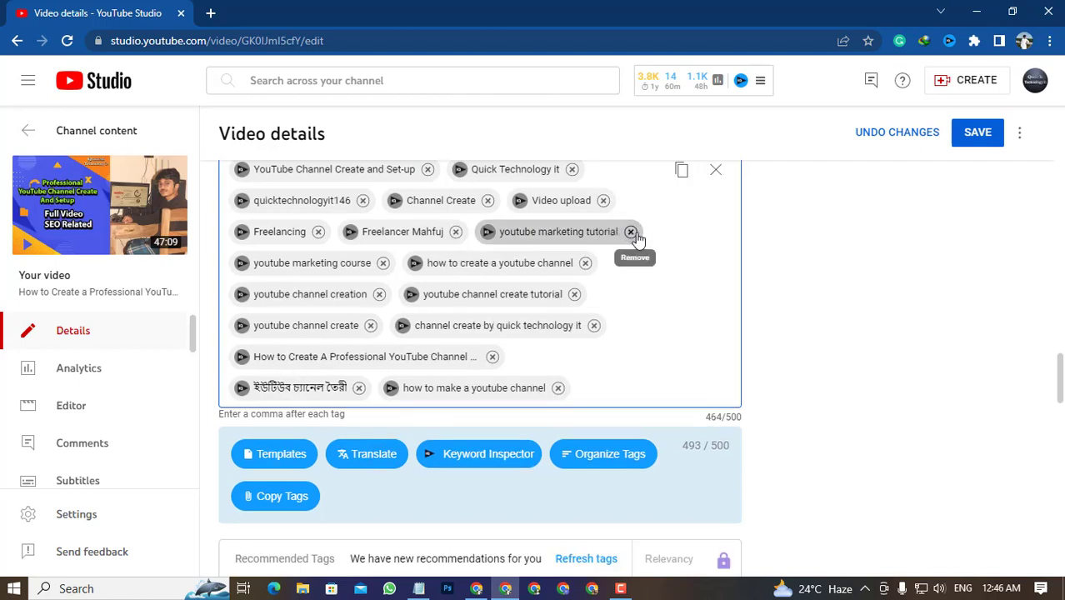
scroll(576, 344, down, 3)
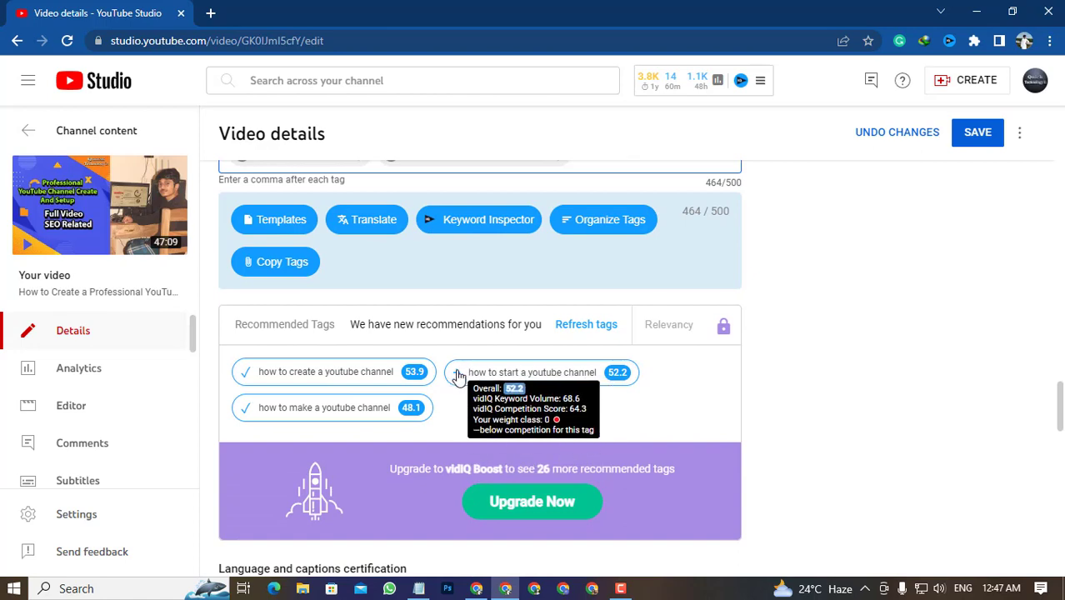
scroll(442, 384, up, 2)
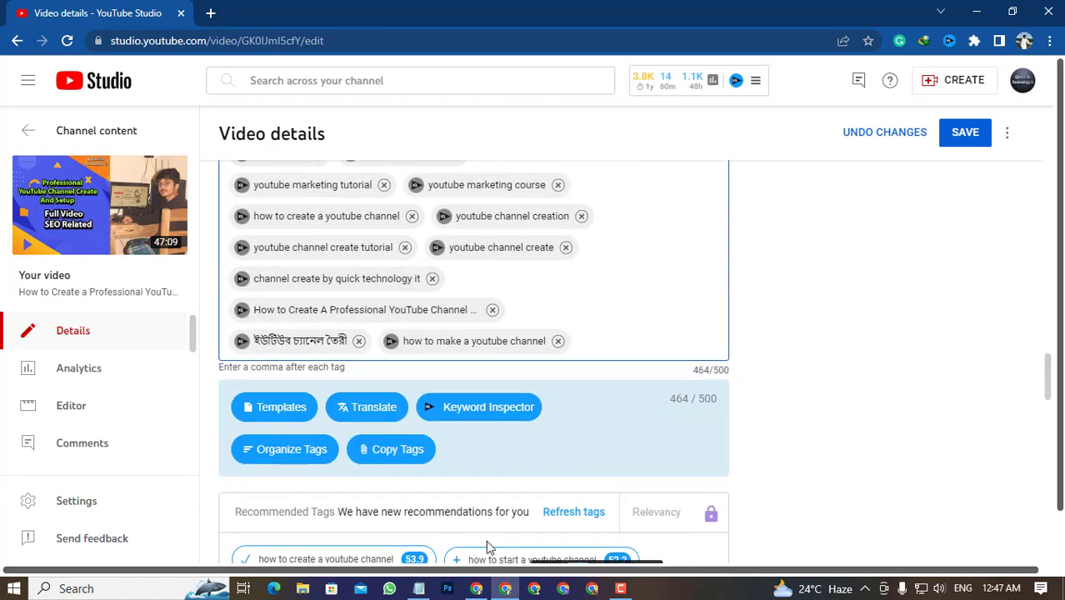
scroll(471, 521, down, 2)
click(456, 404)
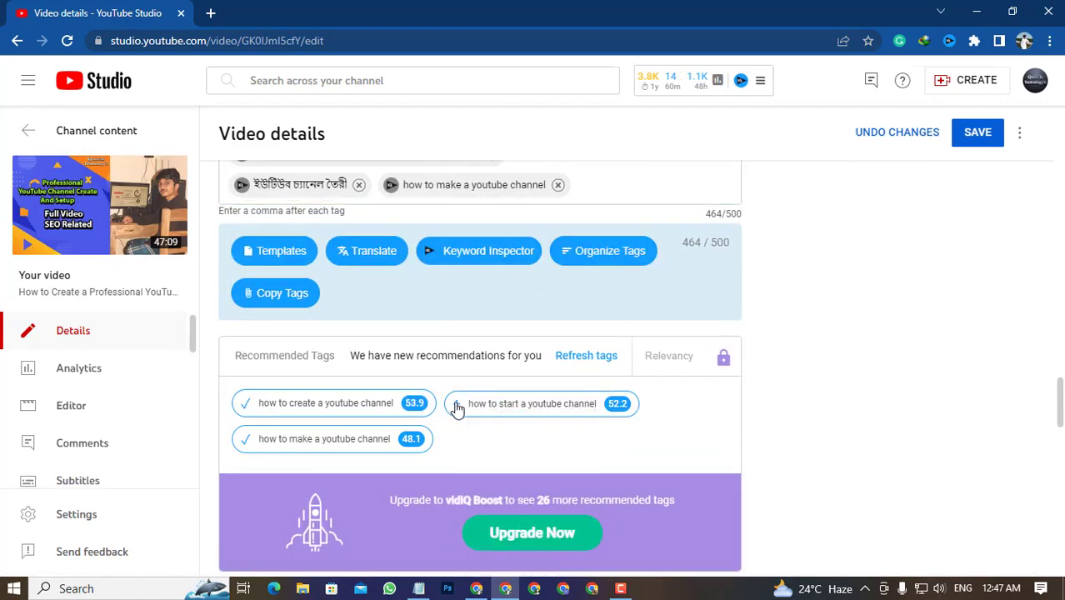
Step: Examine the vidIQ SEO score breakdown for the video, including tag count, tag volume and keyword ratings
scroll(638, 417, up, 5)
scroll(729, 365, up, 10)
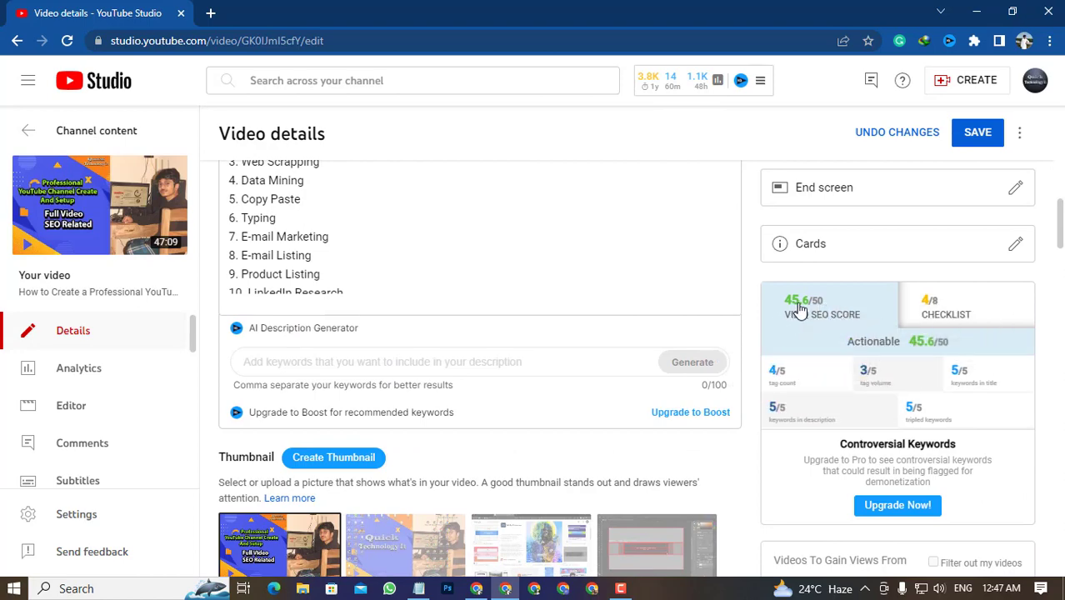
scroll(416, 409, up, 3)
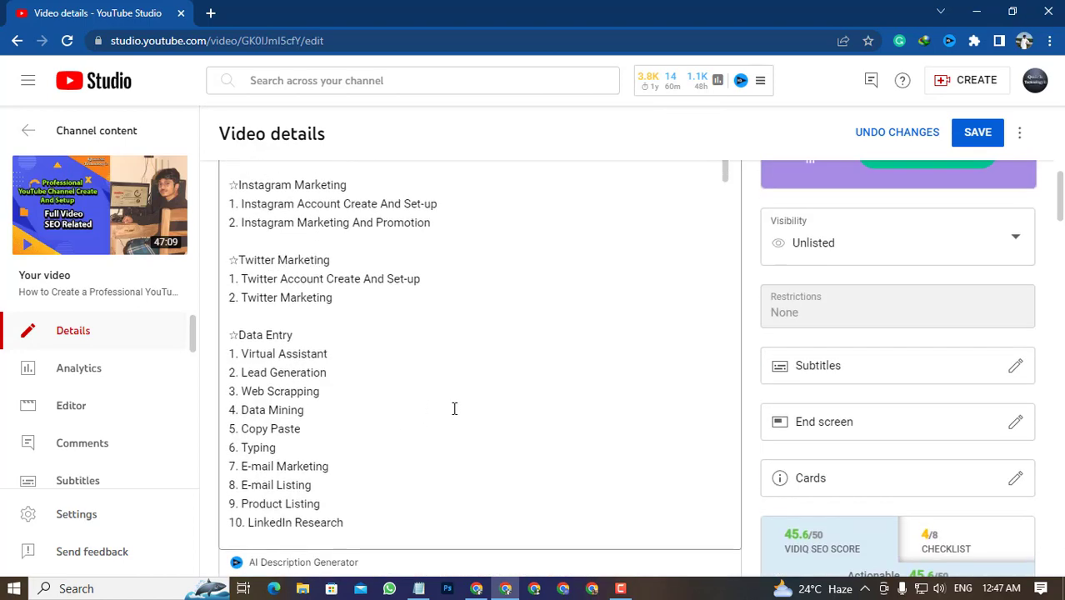
scroll(454, 407, down, 2)
scroll(923, 404, down, 3)
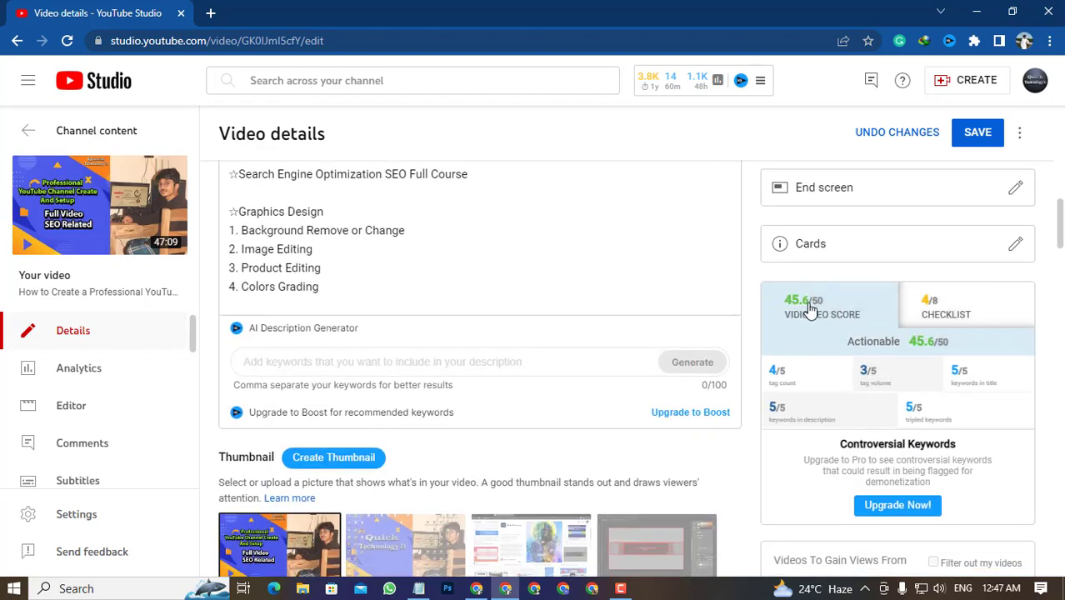
scroll(805, 333, down, 1)
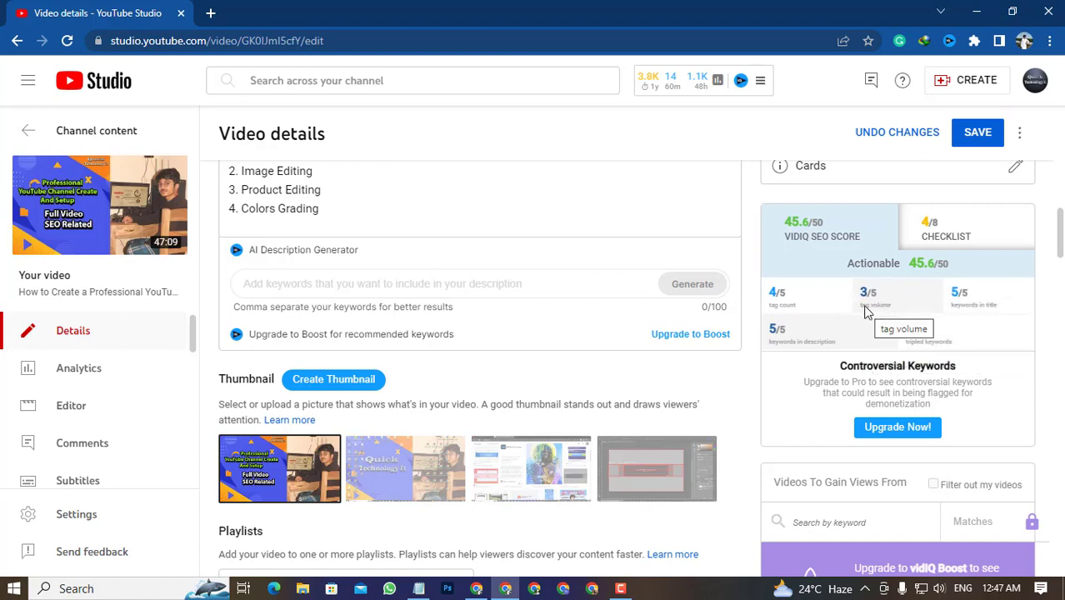
Step: Add "Create And Setup" from the video title as a tag and remove the "youtube channel creation" tag
scroll(504, 288, up, 15)
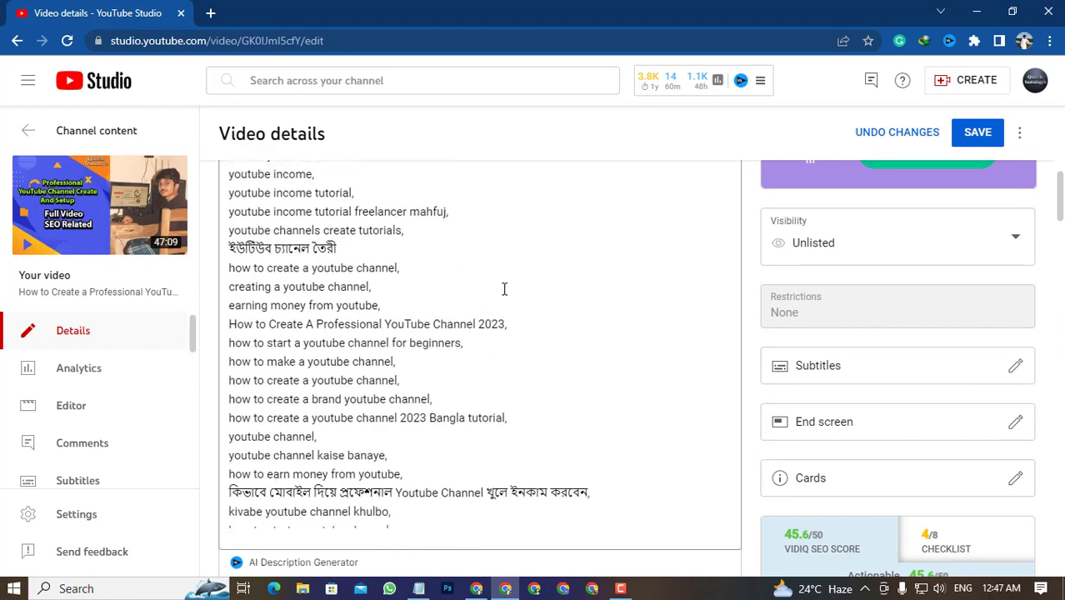
scroll(504, 288, up, 10)
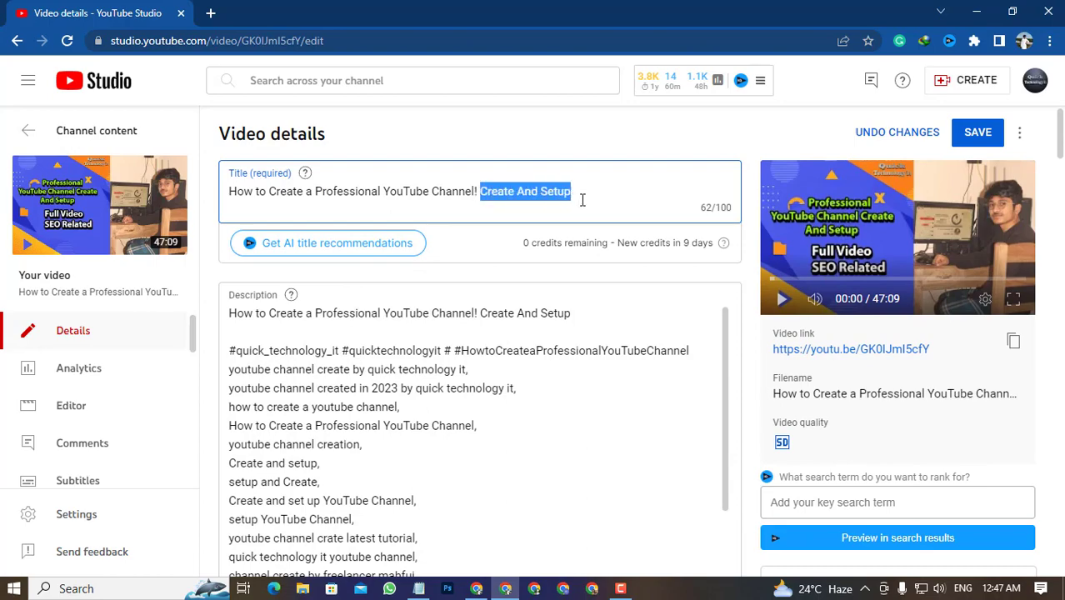
scroll(701, 302, down, 20)
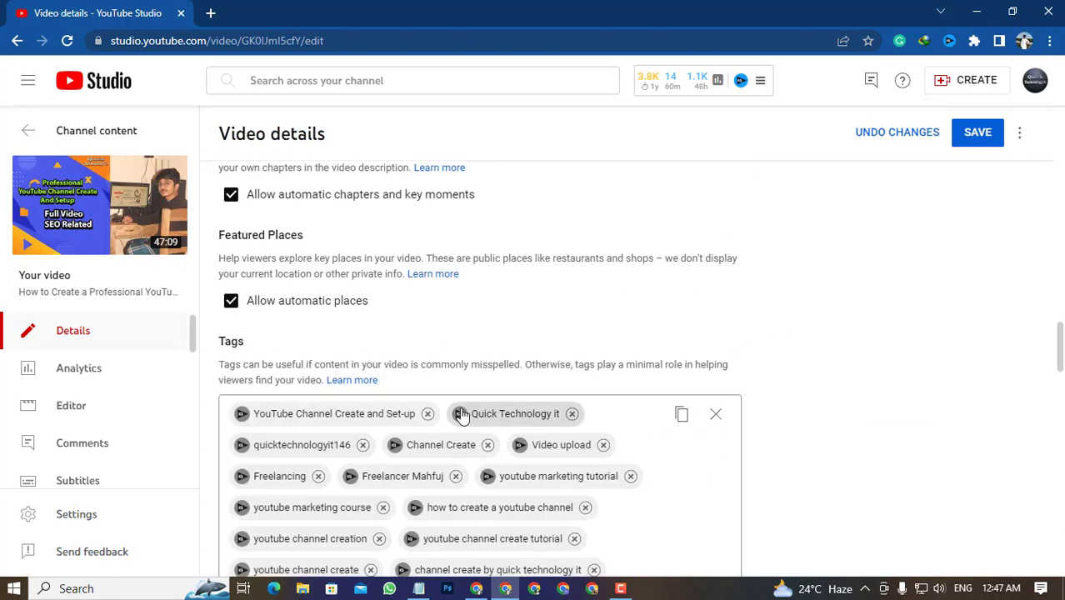
scroll(461, 415, down, 5)
scroll(457, 356, up, 2)
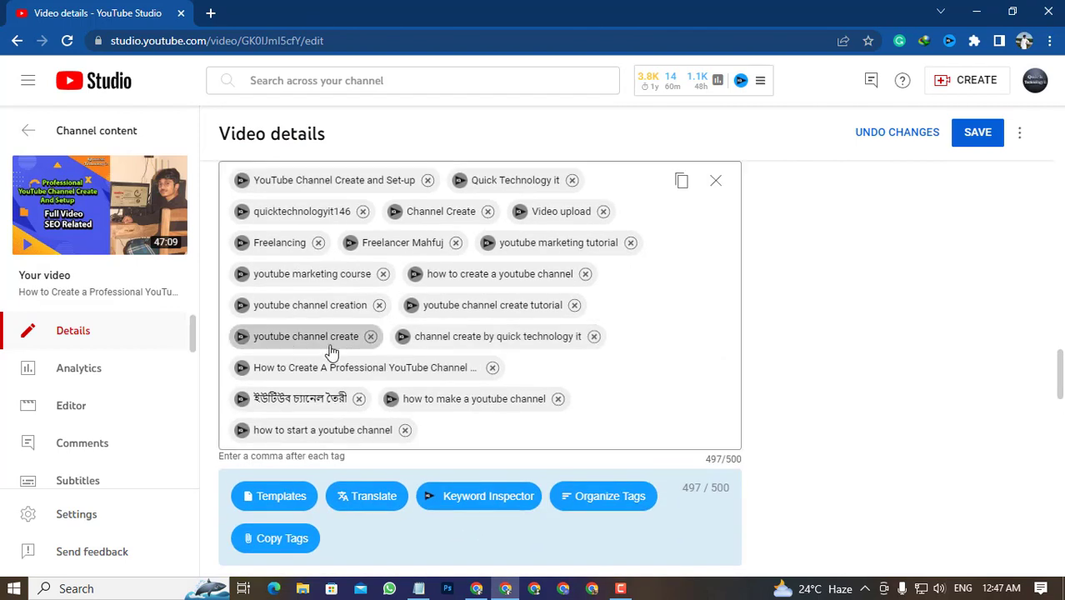
click(443, 417)
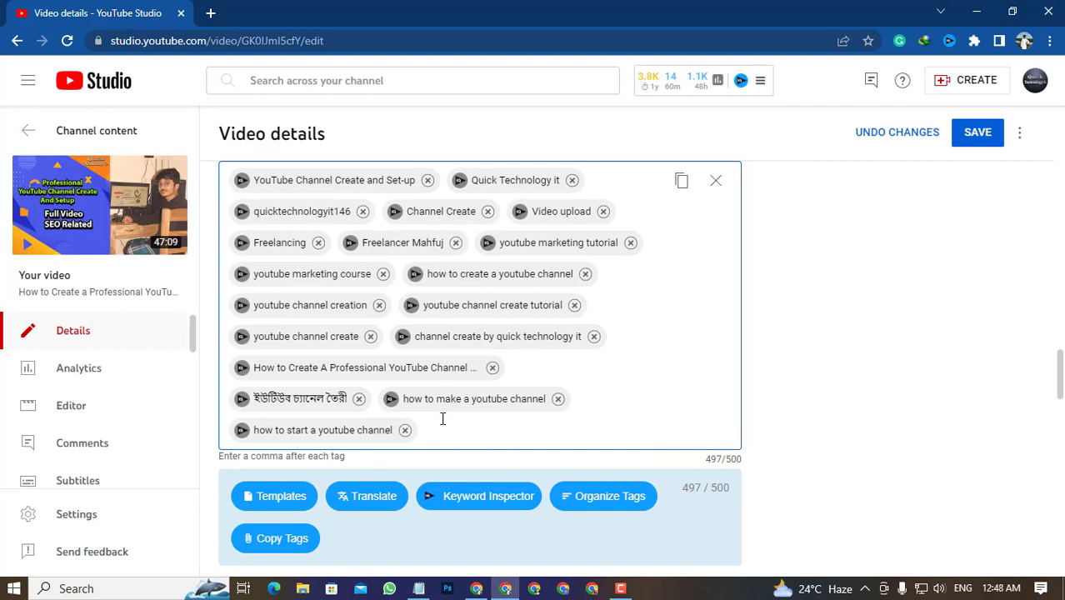
text(Create And Setup)
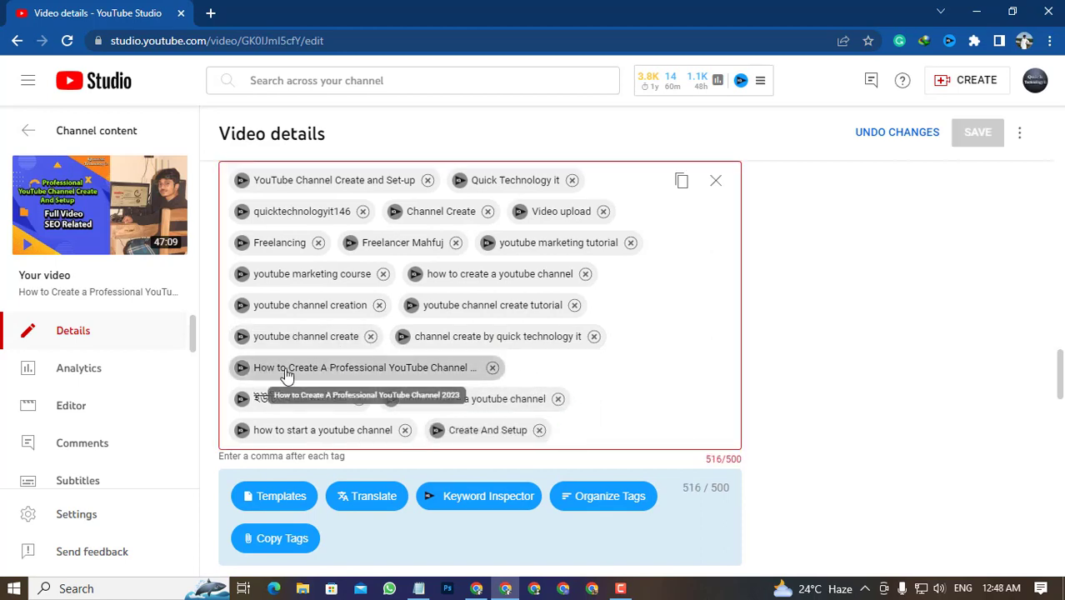
scroll(398, 367, up, 1)
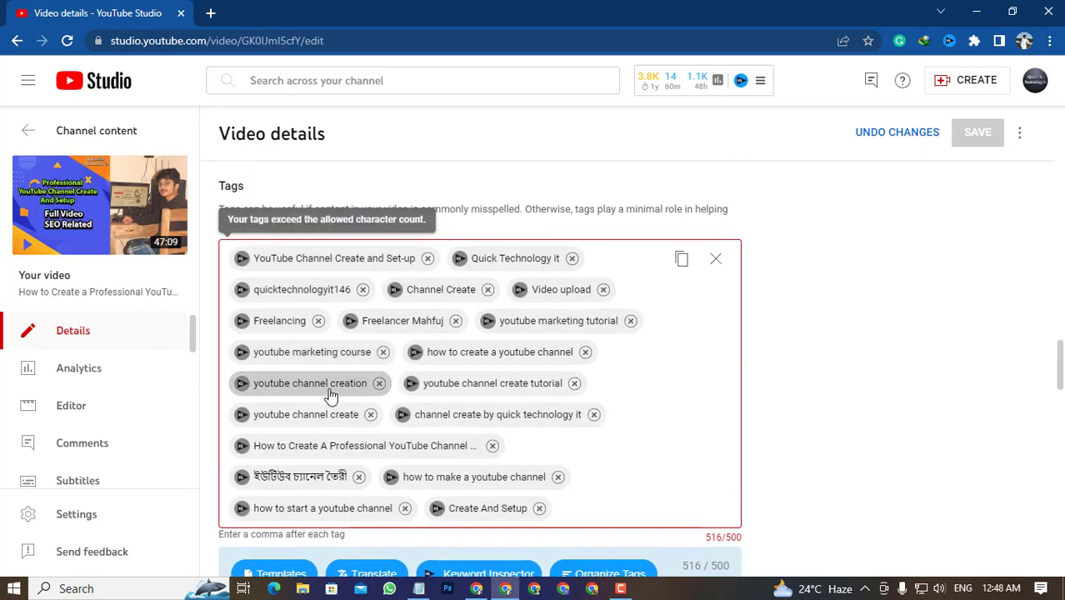
click(378, 384)
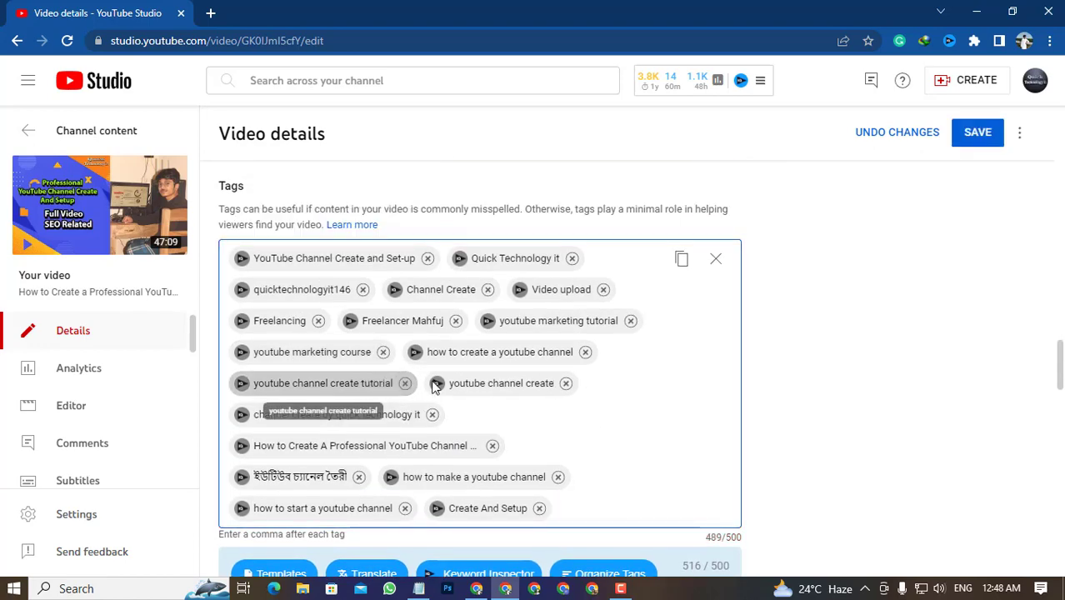
Step: Recheck the vidIQ SEO score and compare the video's title and description keywords with its tag list
scroll(510, 399, down, 3)
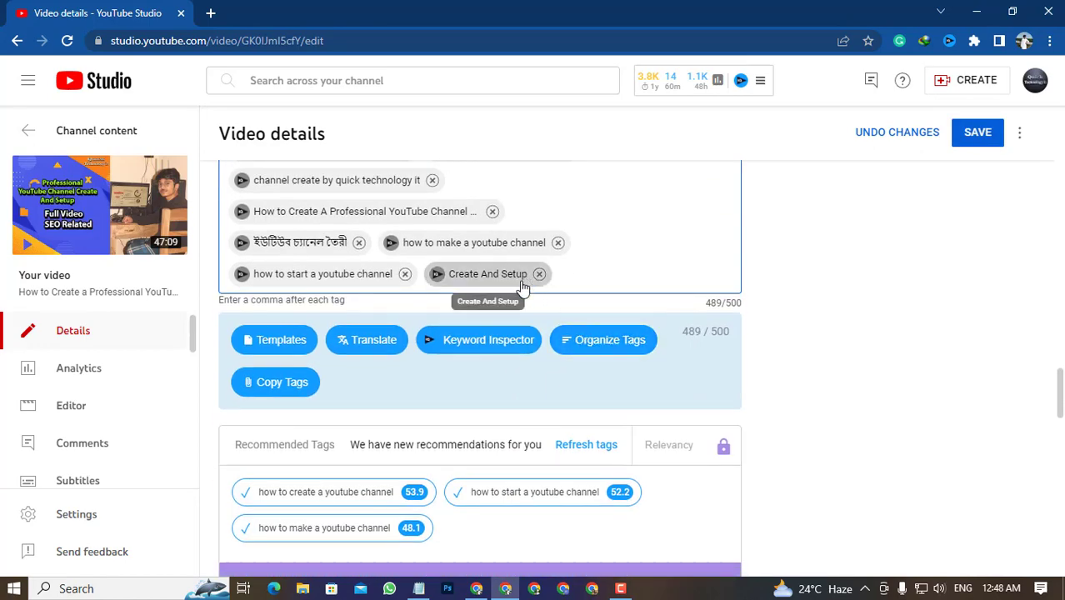
scroll(542, 285, up, 15)
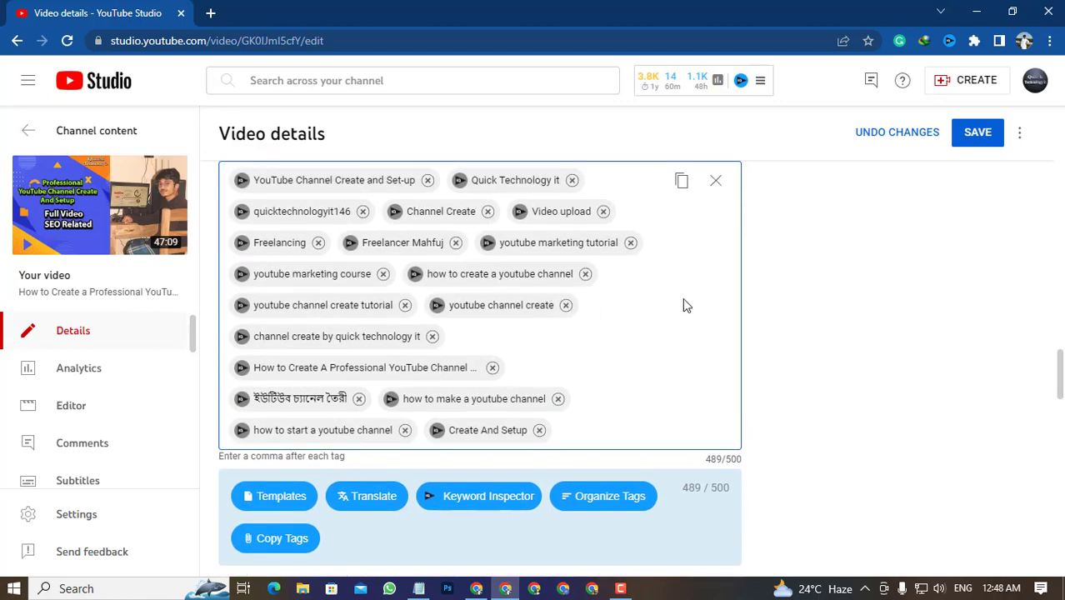
scroll(676, 318, up, 4)
scroll(675, 323, down, 3)
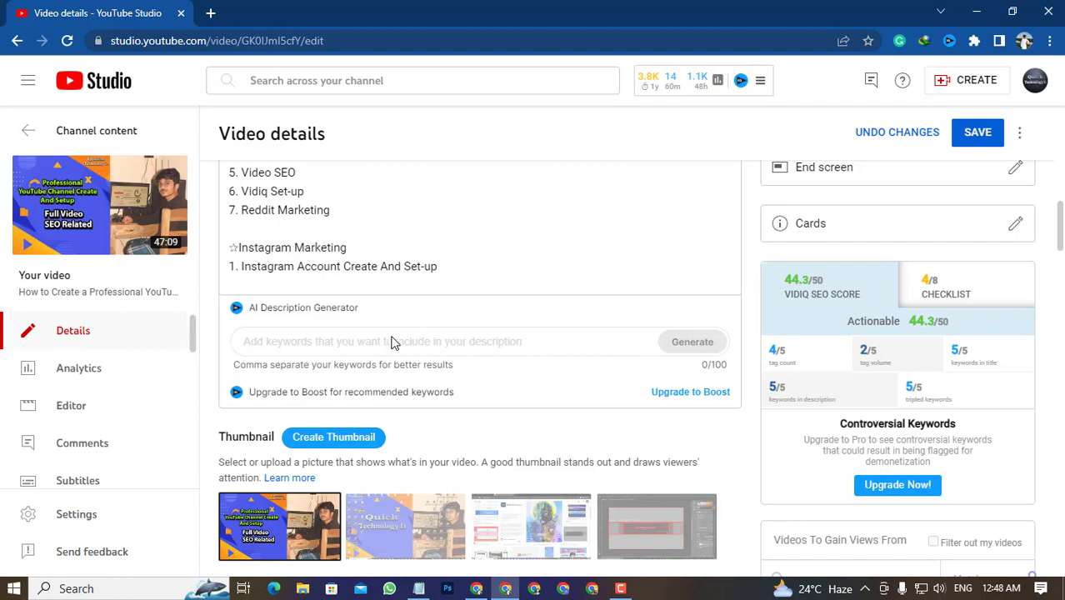
scroll(392, 335, up, 15)
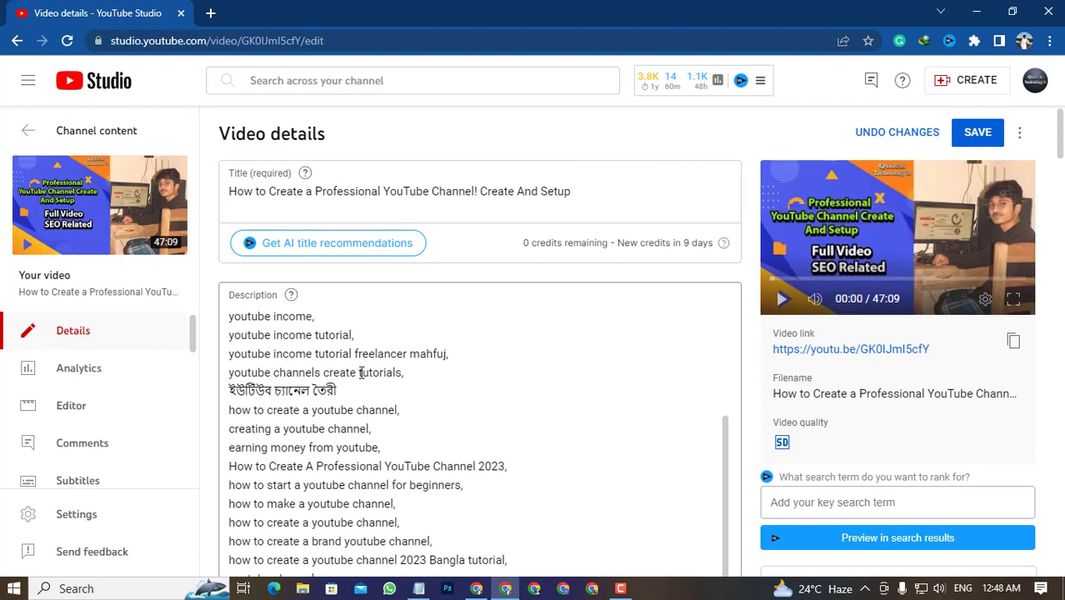
scroll(361, 373, up, 10)
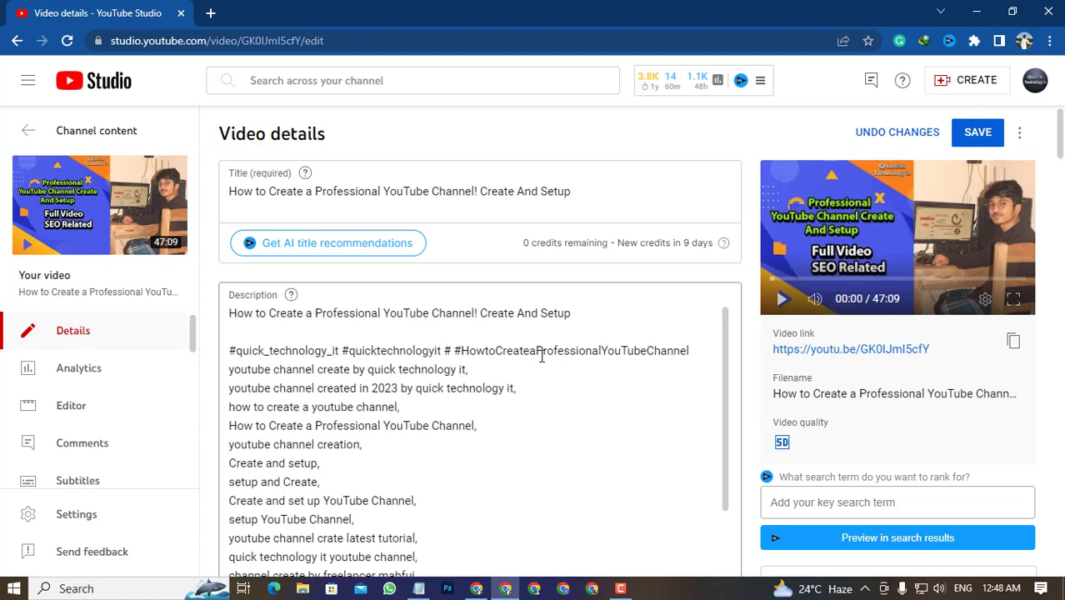
scroll(541, 356, down, 5)
scroll(794, 375, down, 10)
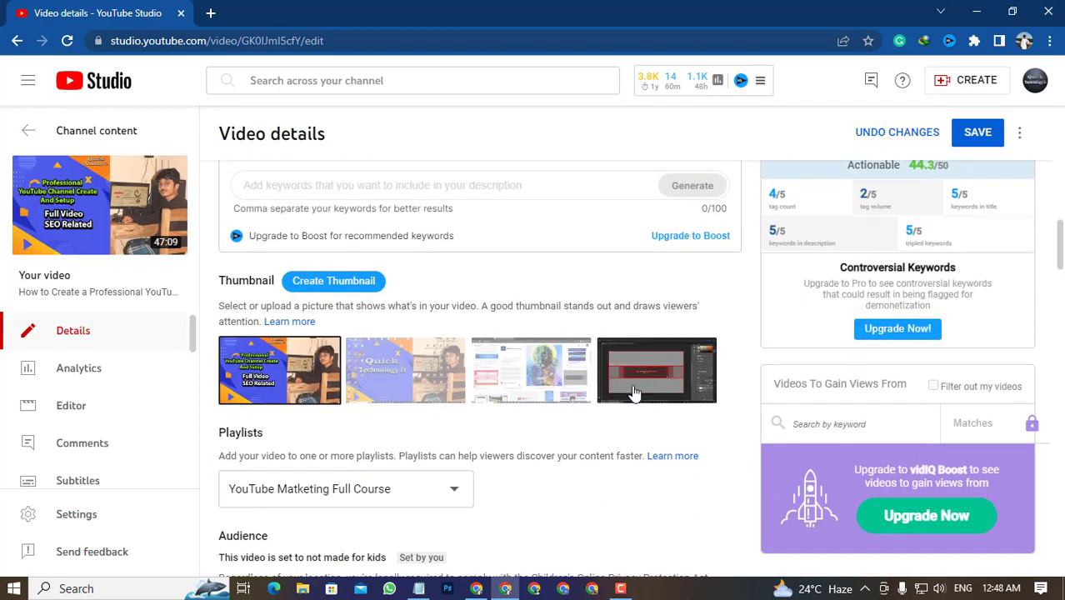
scroll(776, 364, up, 1)
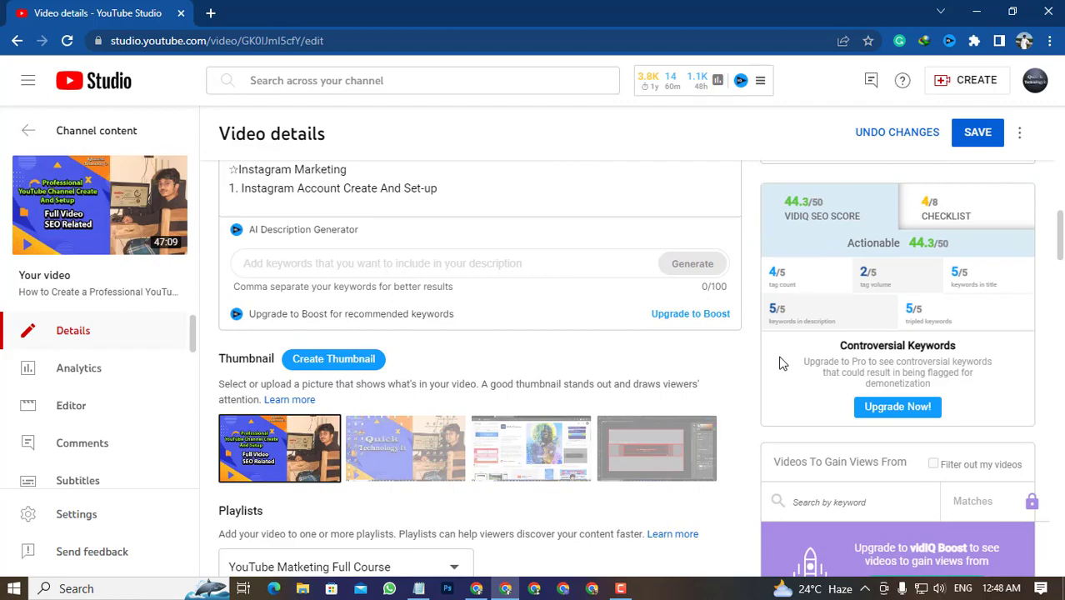
scroll(784, 362, down, 12)
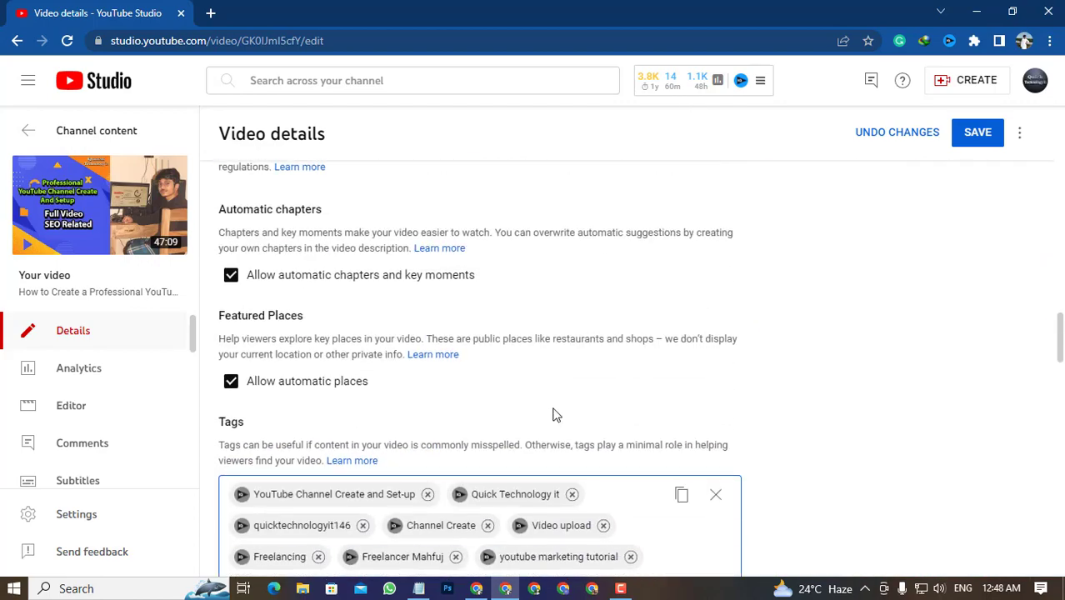
scroll(556, 414, down, 4)
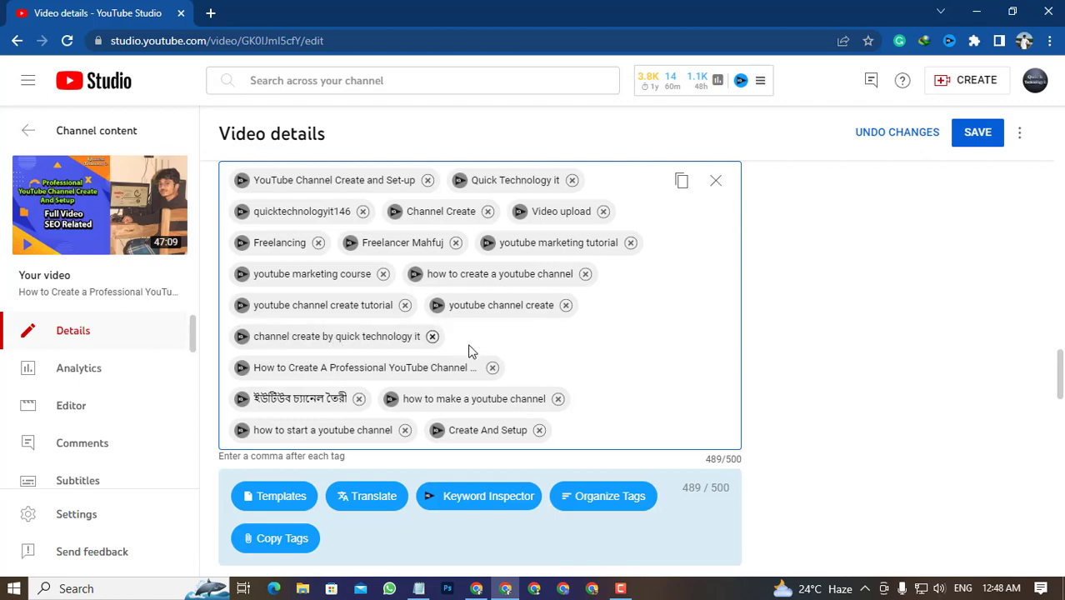
Step: Copy "youtube channels create tutorials" from the description into the tags and remove the "channel create by quick technology it" tag
scroll(665, 363, up, 1)
scroll(665, 369, up, 15)
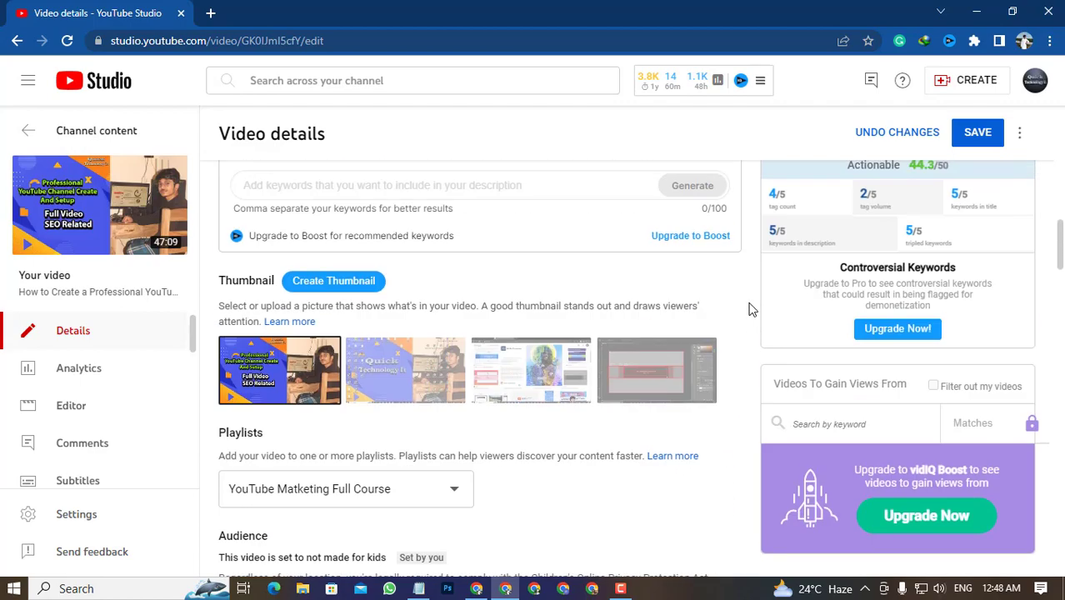
scroll(486, 362, up, 1)
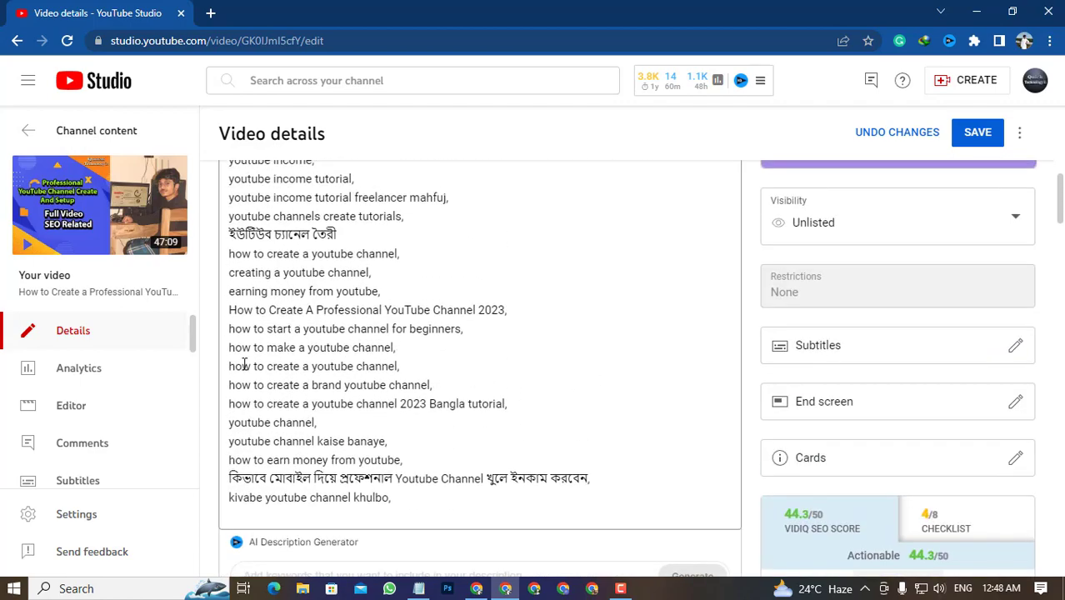
scroll(371, 373, up, 2)
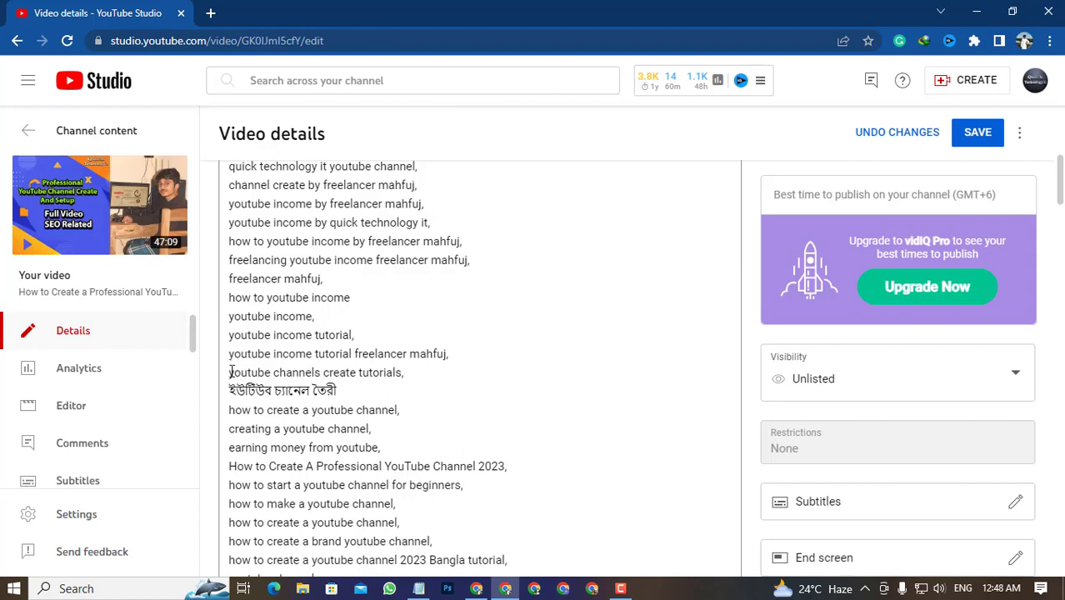
drag(232, 372, 468, 370)
key(ctrl+c)
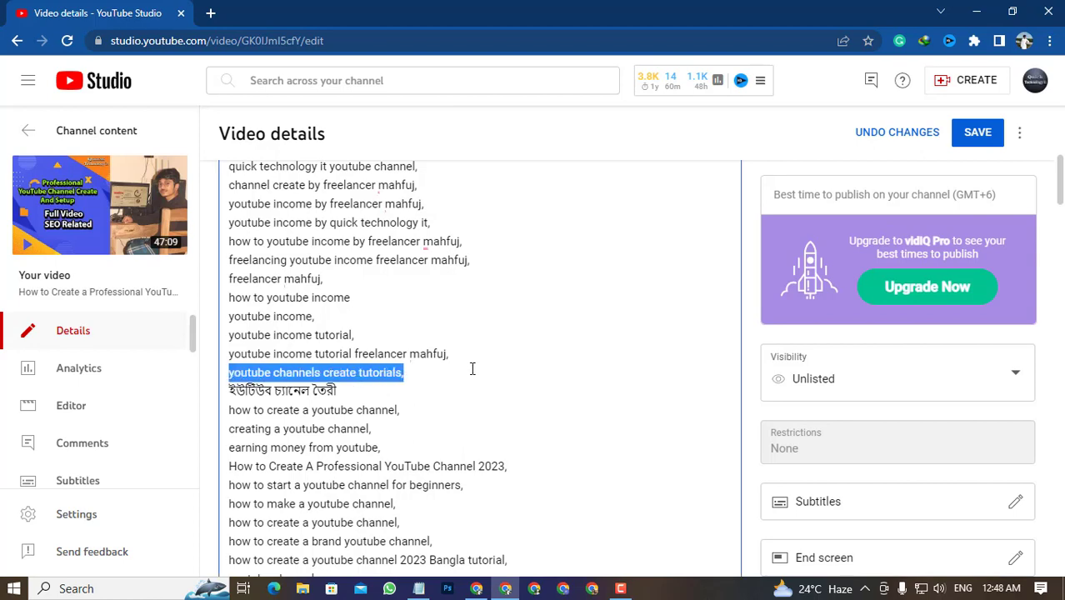
scroll(502, 355, down, 20)
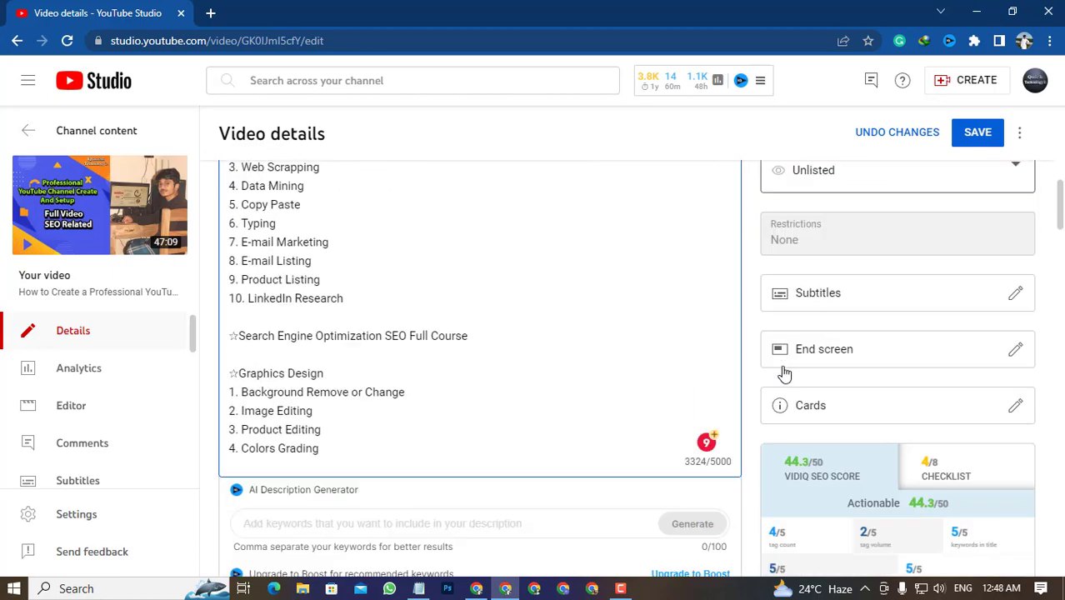
scroll(329, 404, down, 15)
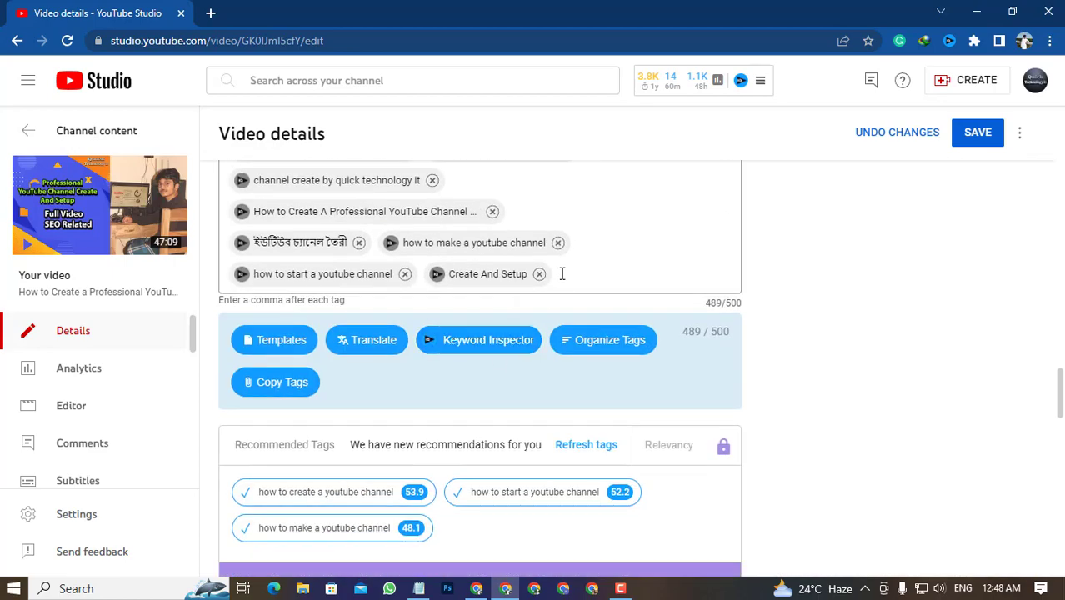
click(561, 273)
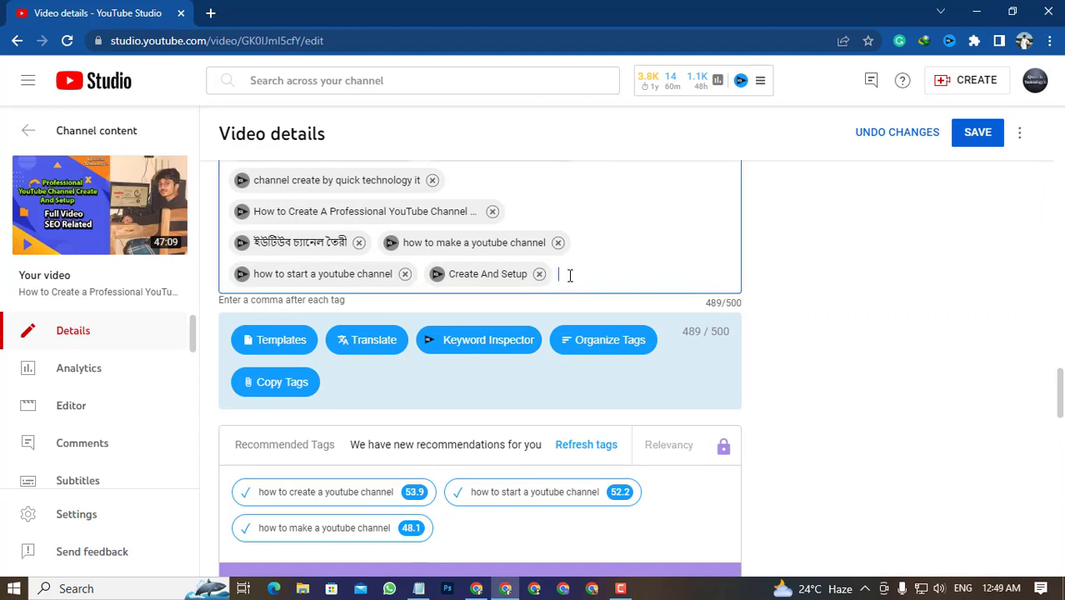
key(ctrl+v)
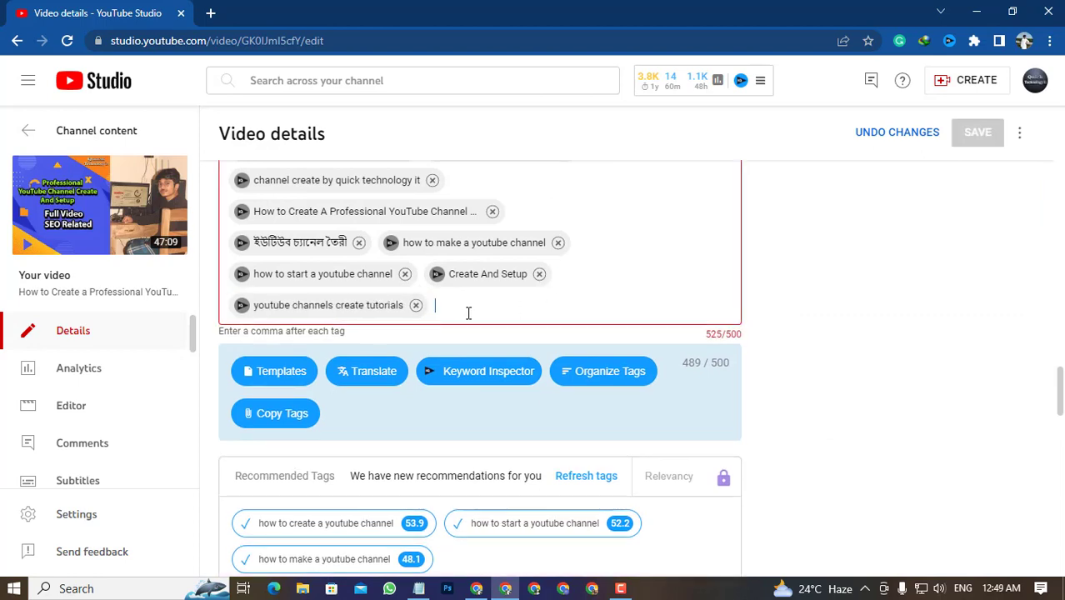
scroll(460, 321, up, 1)
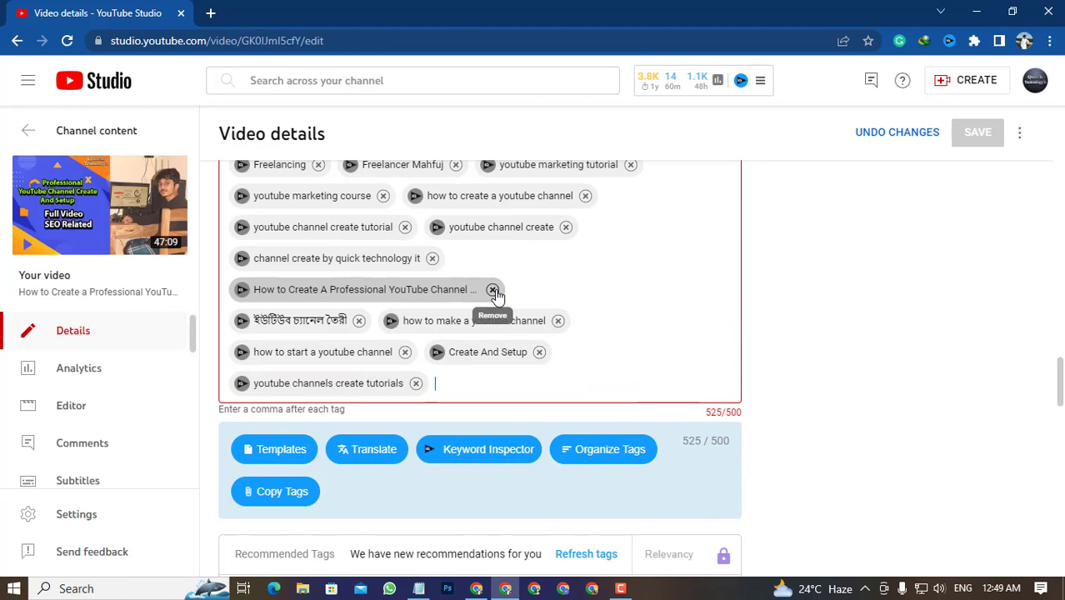
click(431, 259)
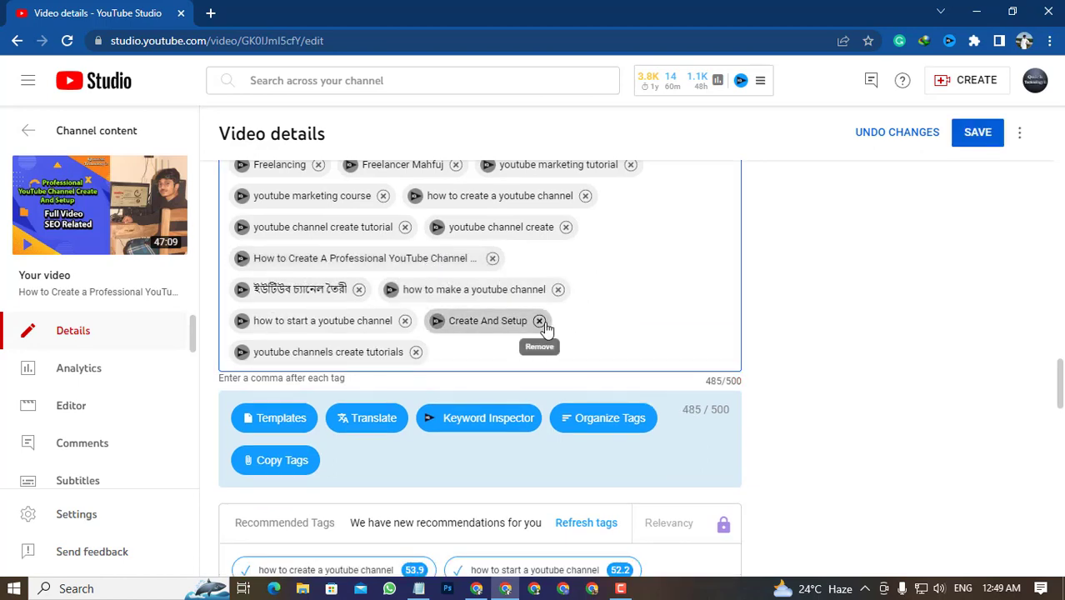
Step: Copy the keyword "youtube channel creation" from the keyword list in the video description
scroll(566, 321, up, 15)
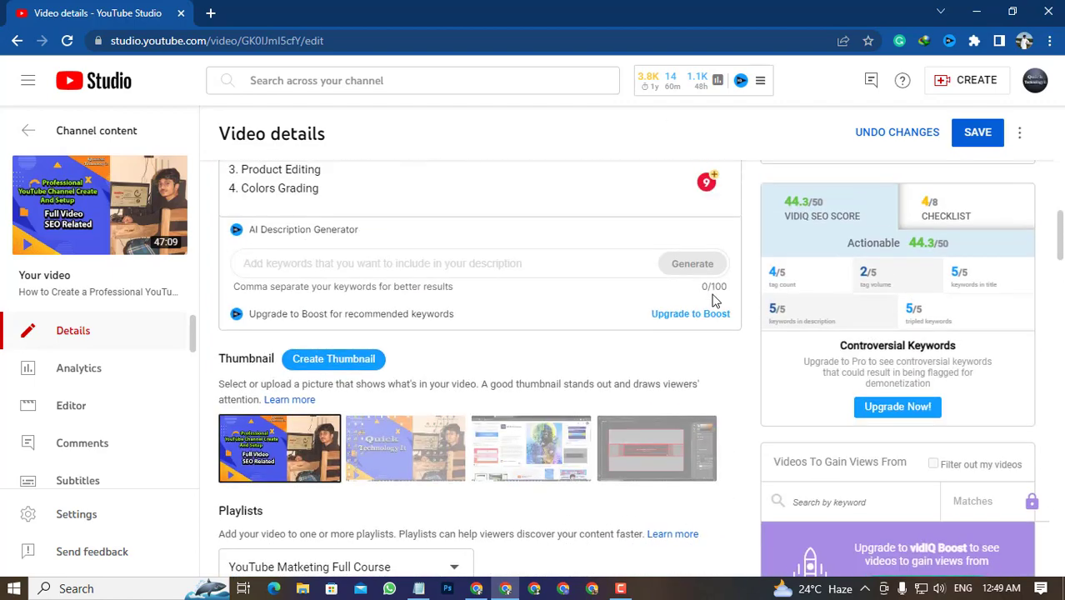
scroll(713, 300, up, 1)
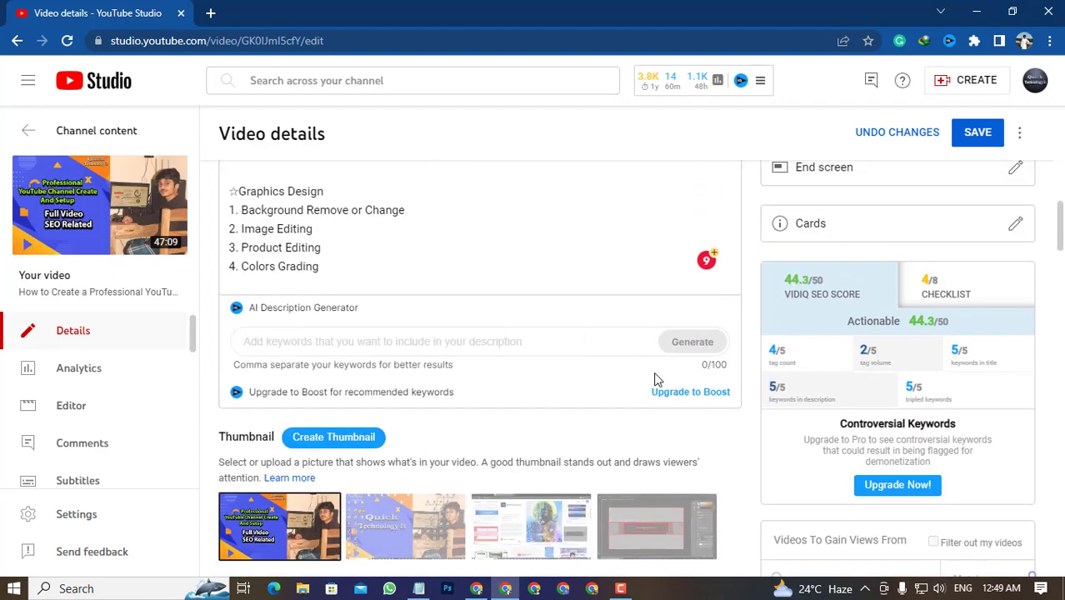
scroll(376, 423, up, 8)
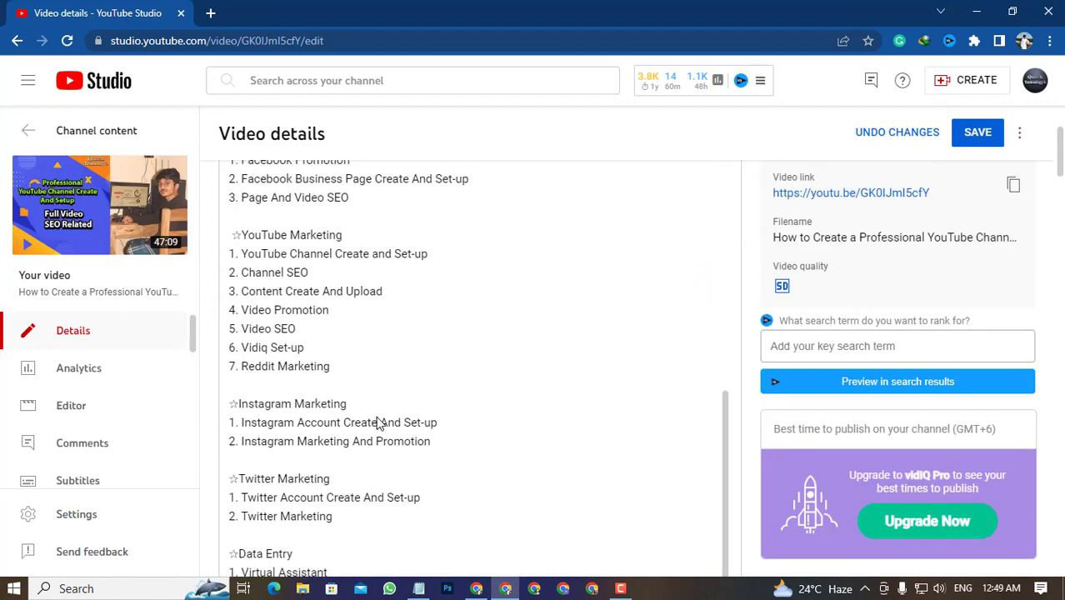
scroll(376, 423, up, 10)
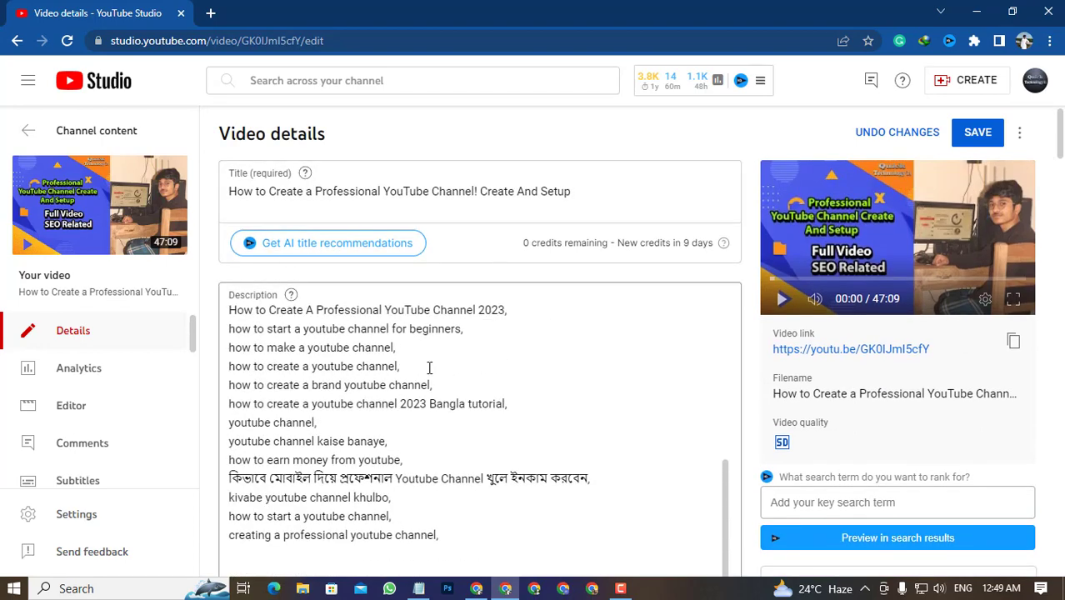
scroll(429, 367, up, 5)
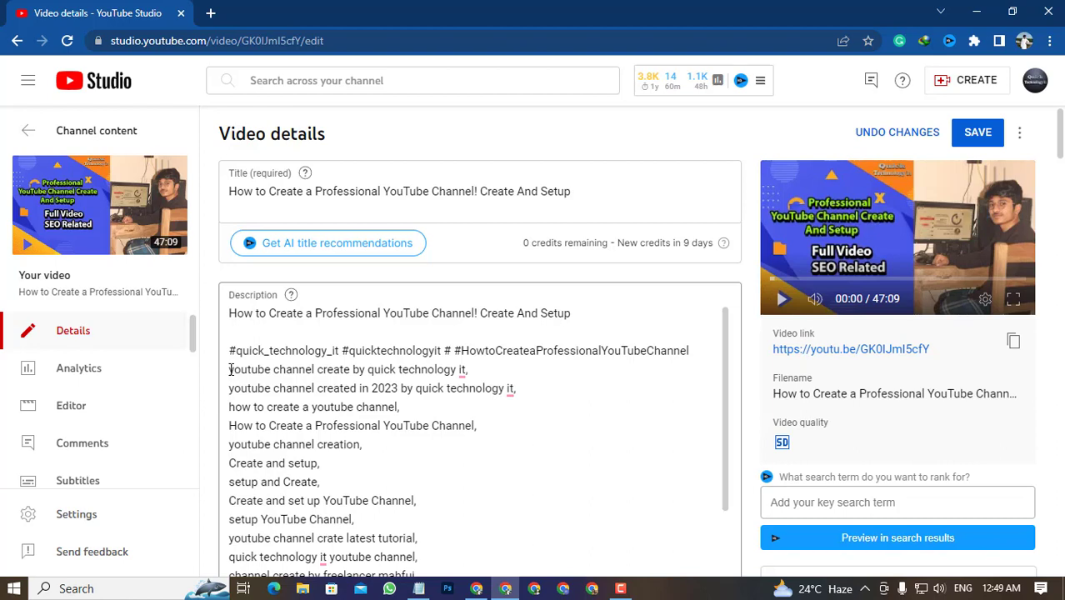
click(232, 426)
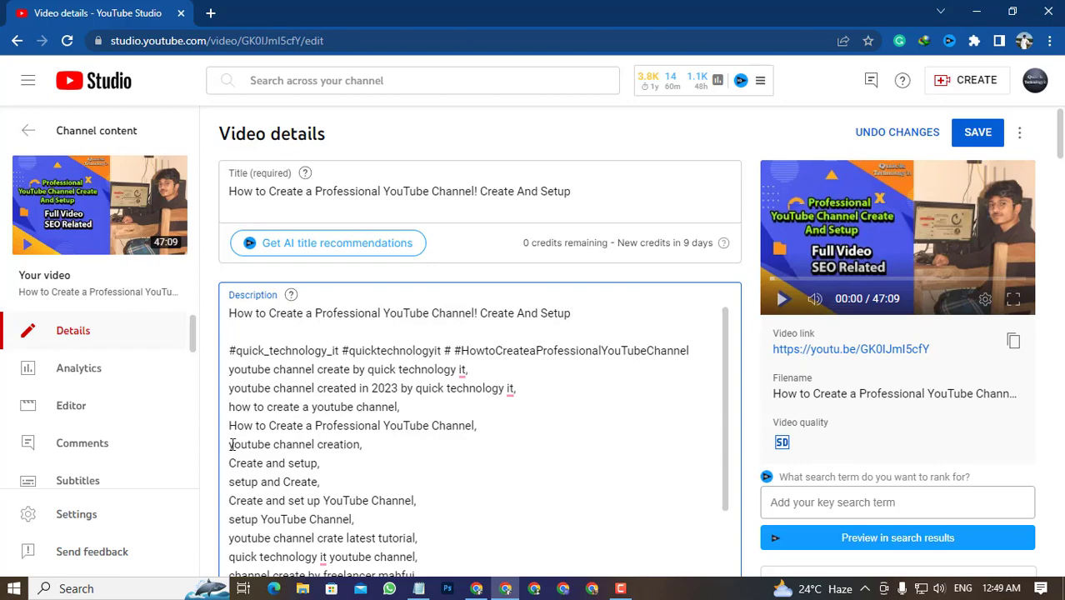
drag(233, 444, 380, 451)
key(ctrl+c)
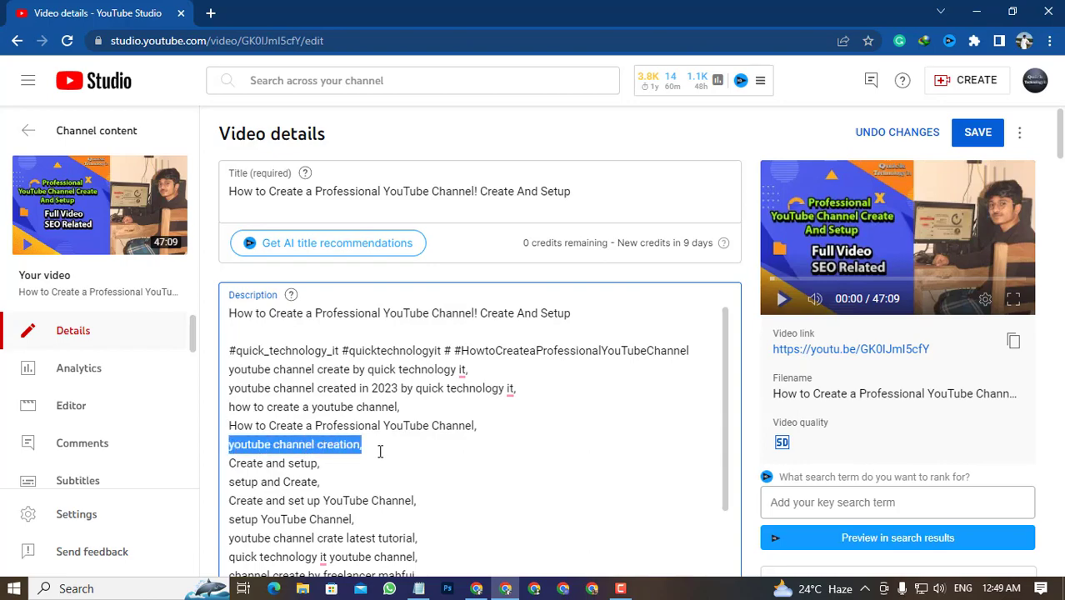
Step: Add the copied "youtube channel creation" keyword as a tag and remove the "Channel Create" tag
click(613, 423)
scroll(672, 397, down, 15)
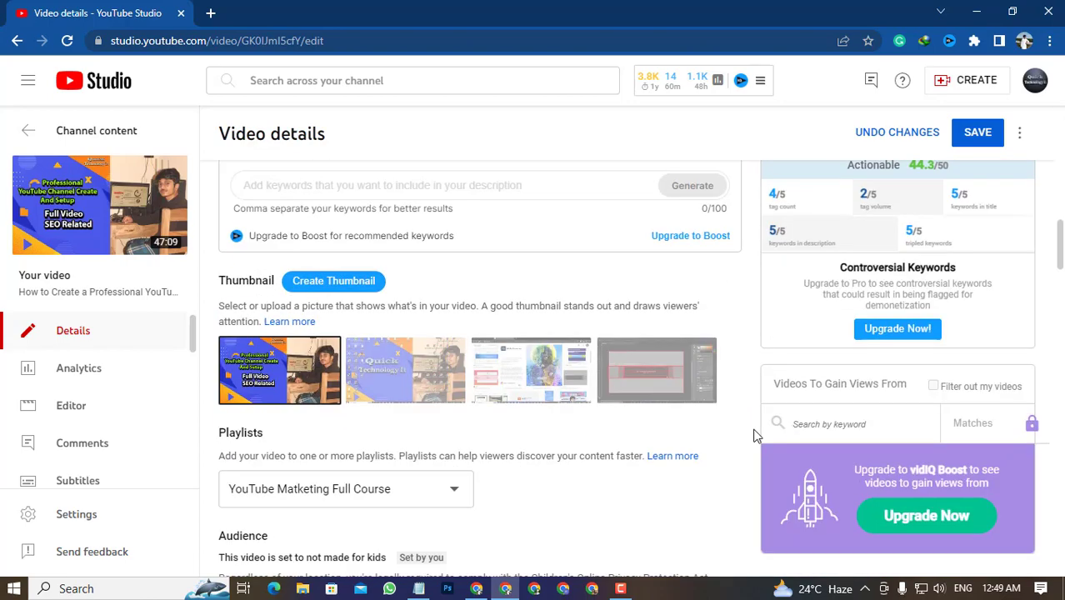
scroll(542, 438, down, 15)
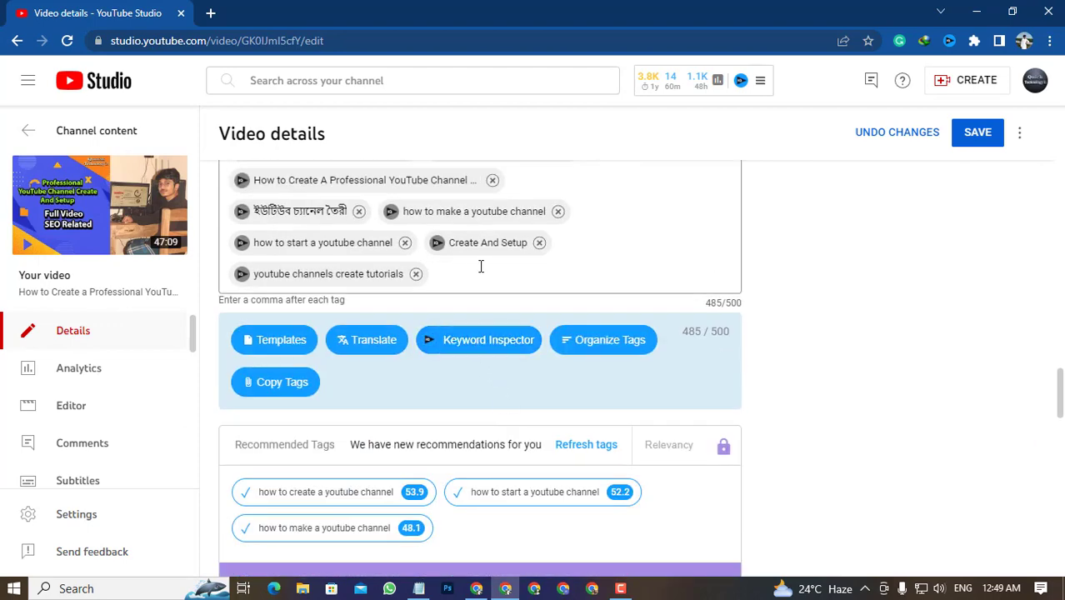
click(469, 274)
key(ctrl+v)
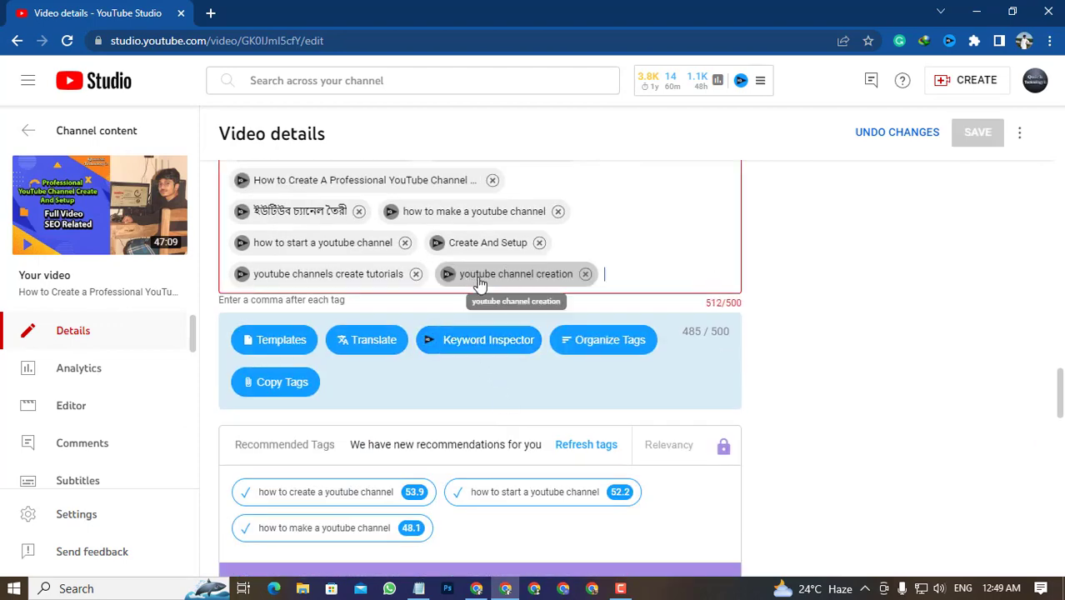
scroll(504, 263, up, 3)
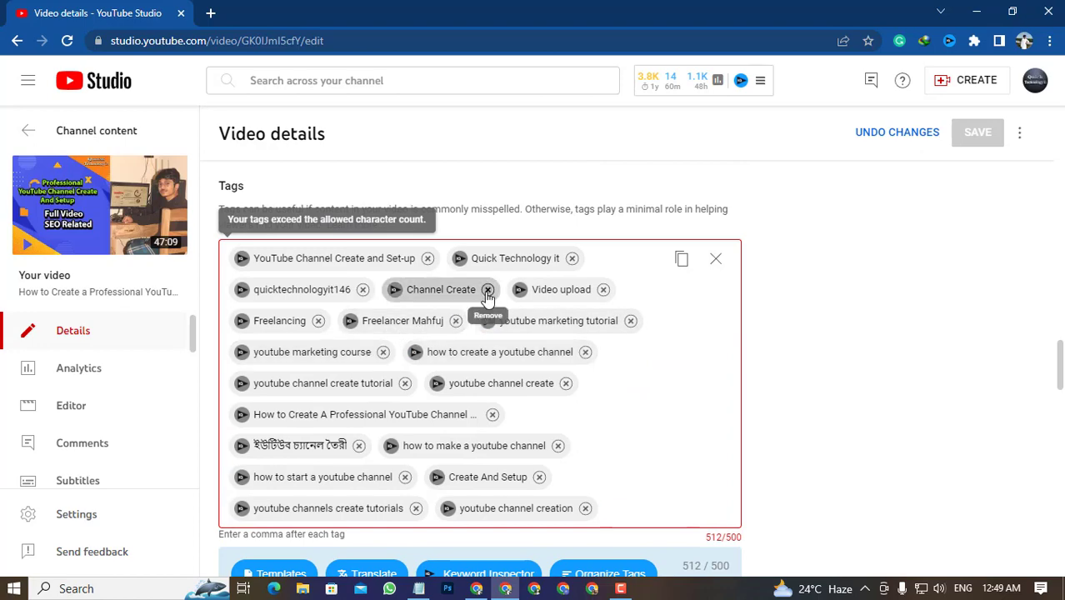
click(487, 290)
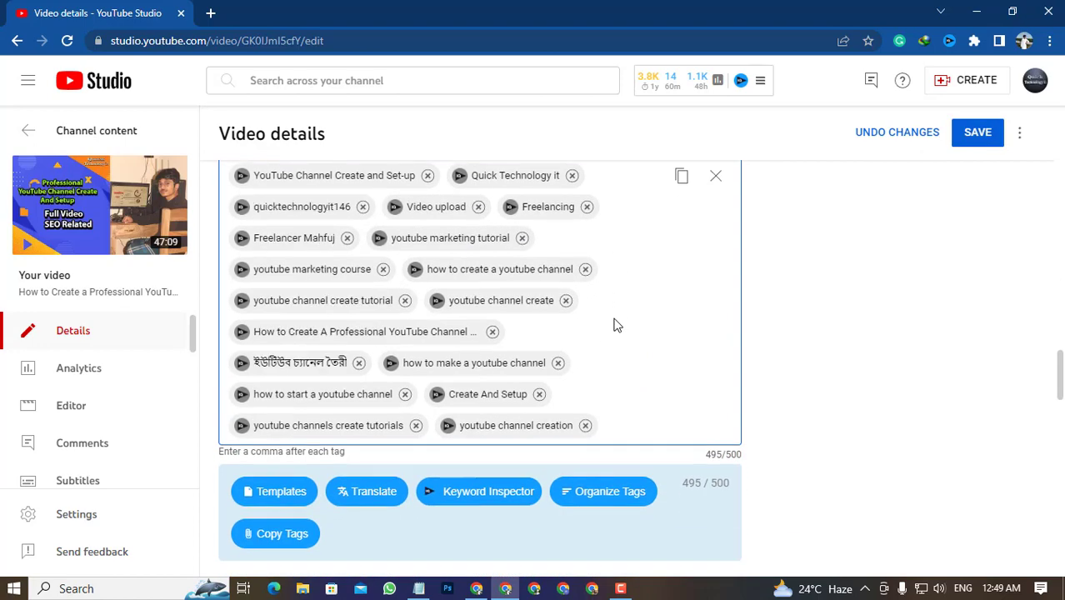
Step: Check the vidIQ SEO score and its tag count requirement, and review the title and description keywords
scroll(612, 312, up, 7)
scroll(609, 300, up, 8)
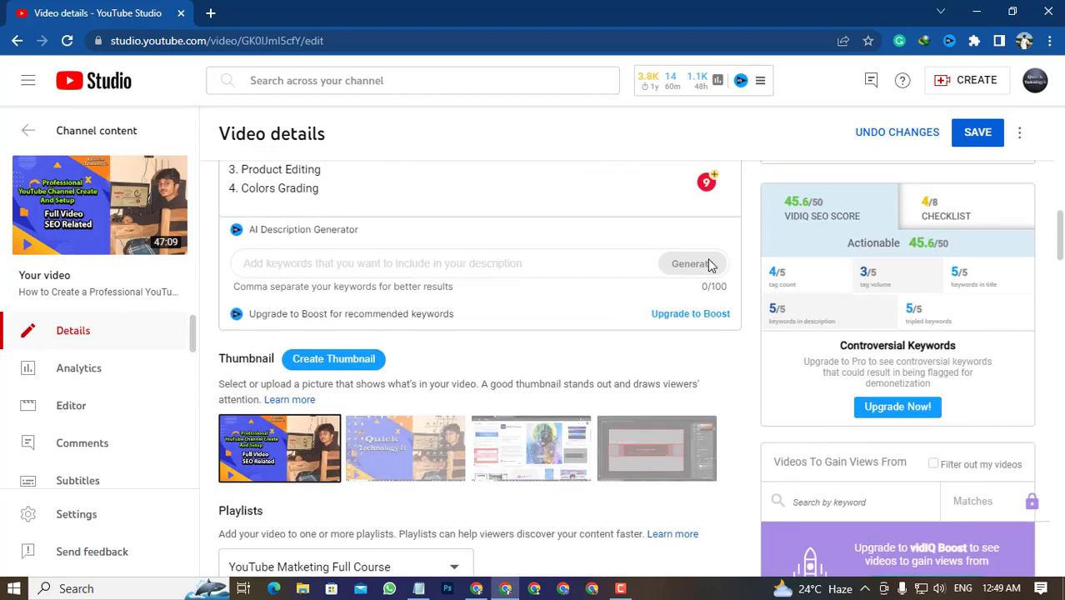
scroll(567, 336, up, 1)
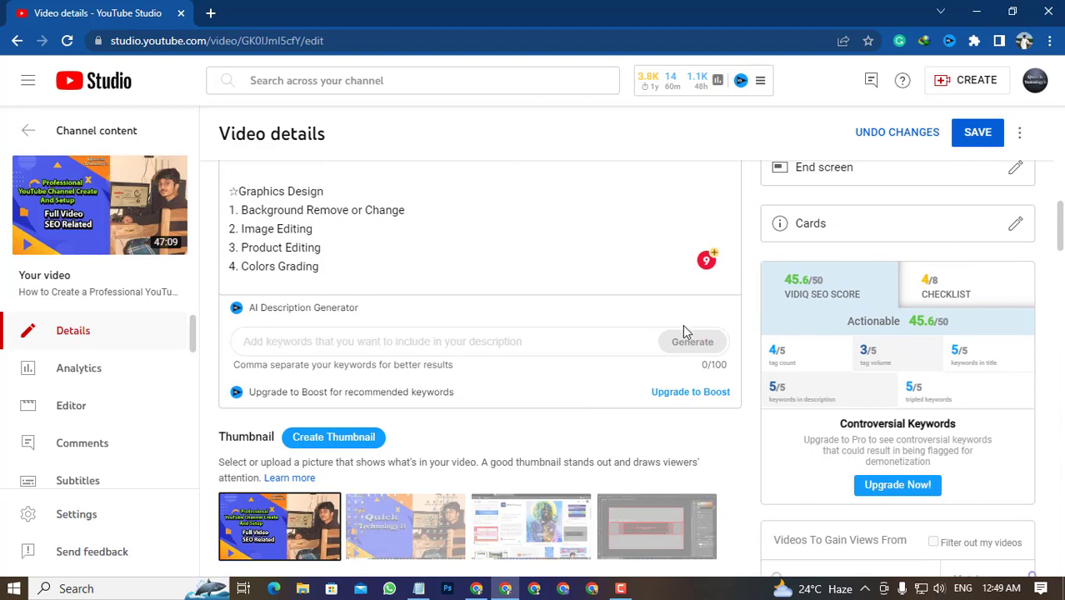
mouse_move(774, 361)
scroll(810, 291, up, 15)
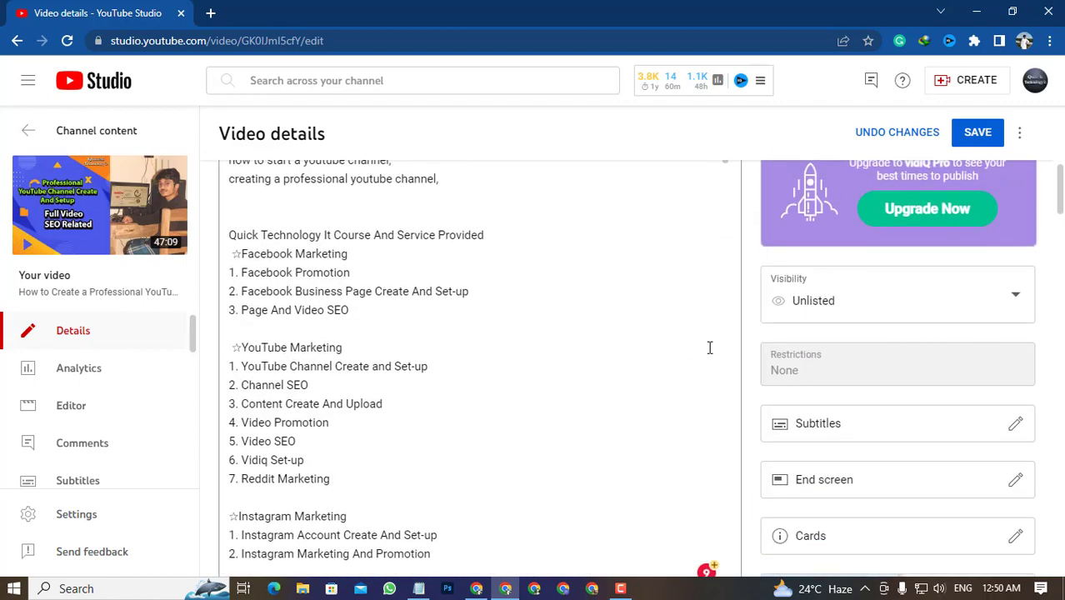
scroll(792, 336, up, 3)
scroll(442, 355, up, 3)
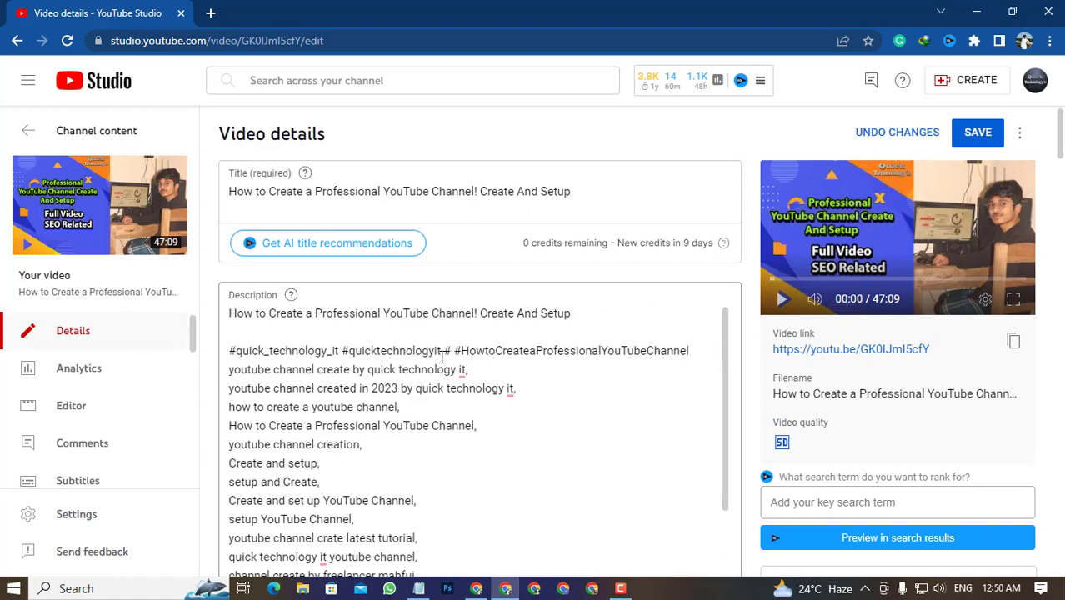
scroll(525, 322, down, 15)
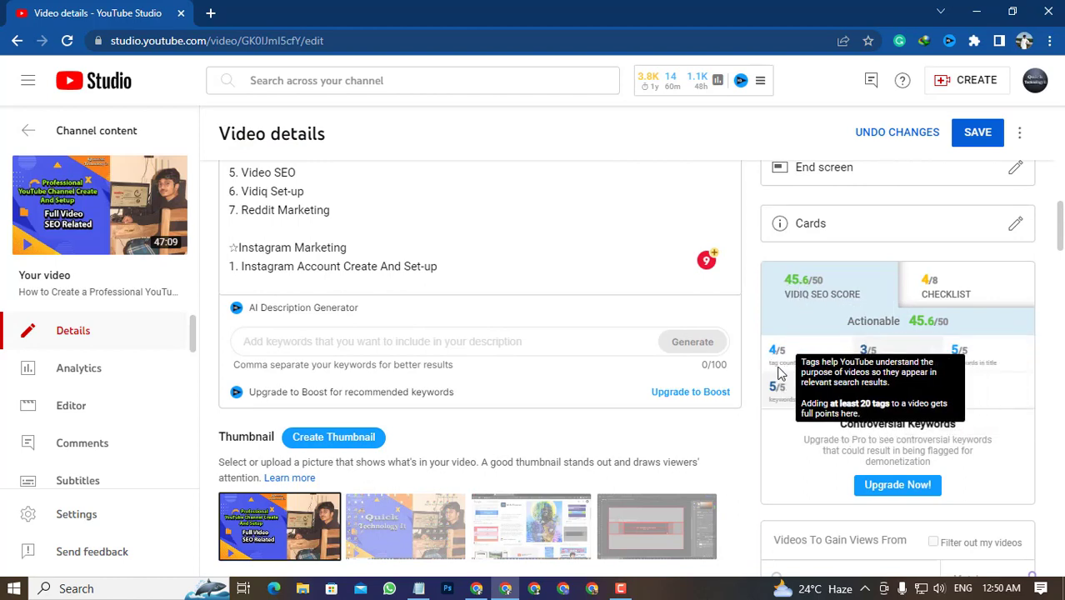
Step: Remove the "Video upload" tag from the video's tag list
scroll(360, 422, down, 8)
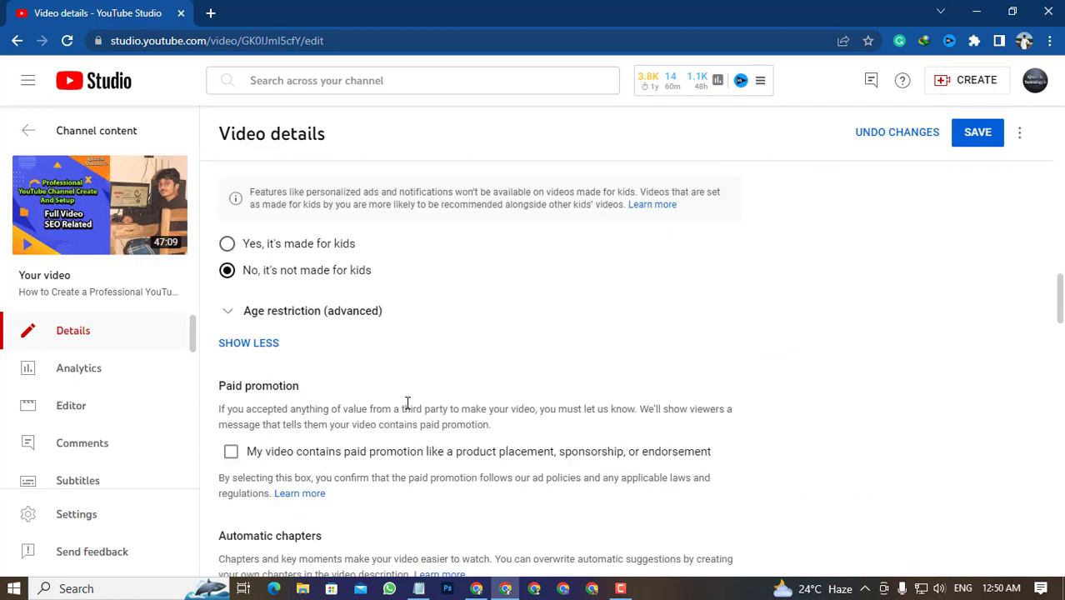
scroll(427, 397, down, 3)
scroll(427, 397, down, 9)
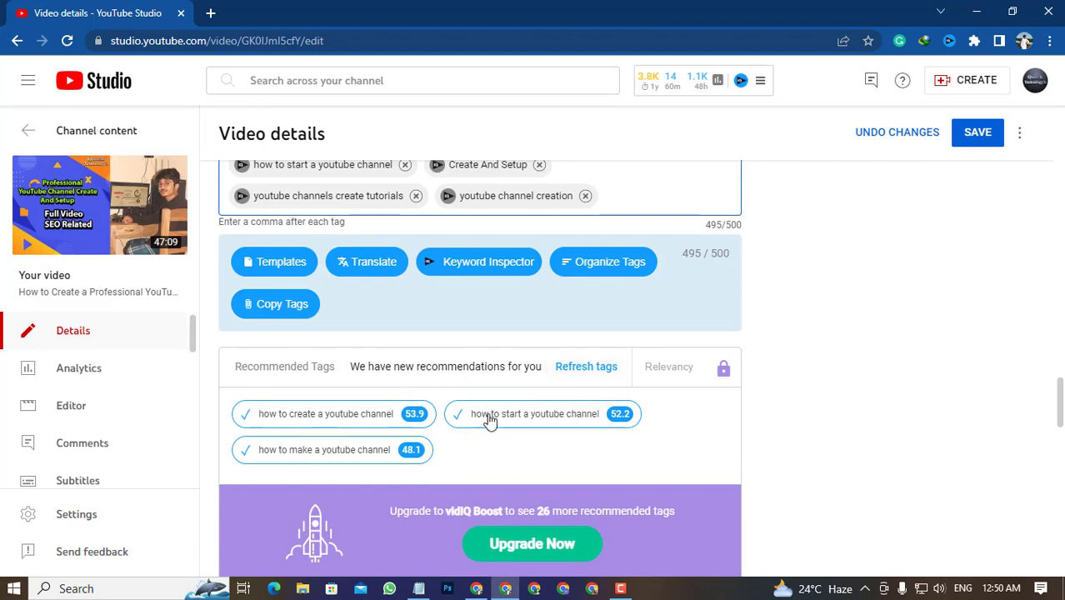
scroll(350, 400, up, 3)
scroll(514, 342, up, 1)
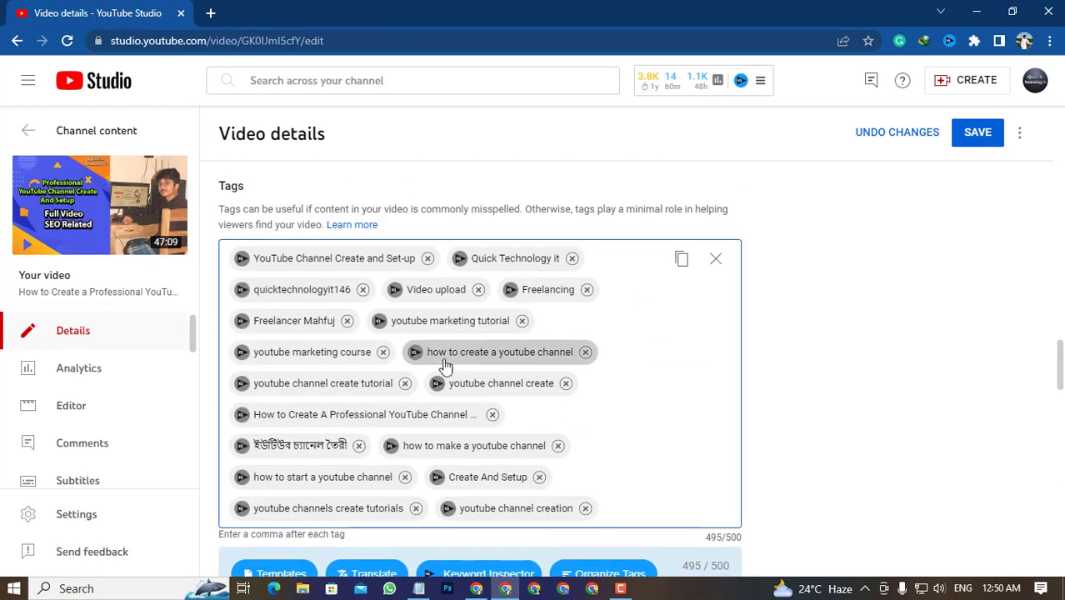
click(479, 290)
scroll(589, 319, down, 4)
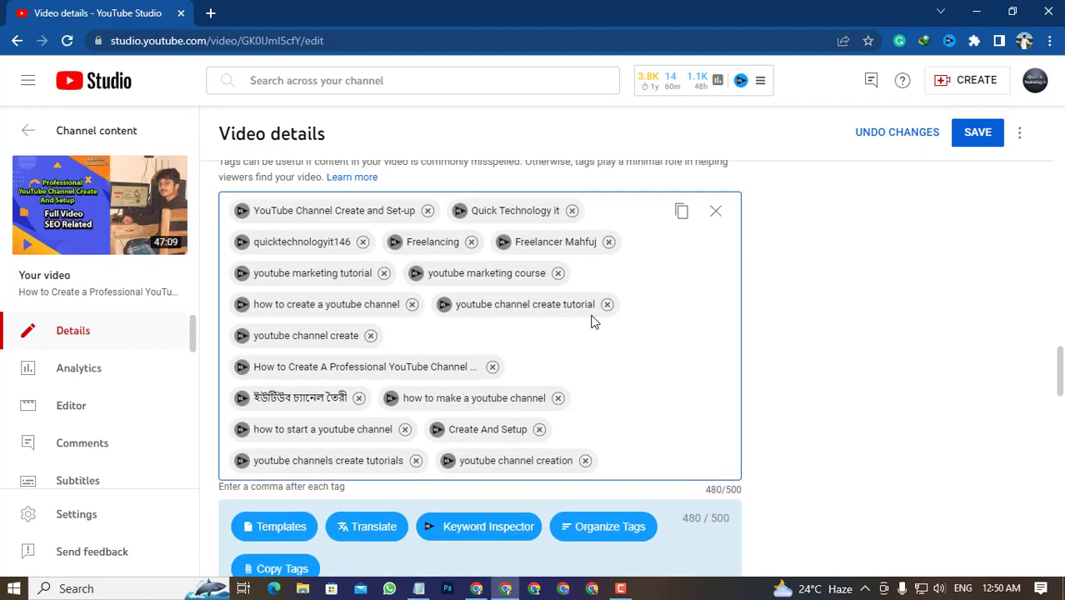
Step: Copy the phrase "youtube channel created in 2023" from the description, leaving out the channel name after it
scroll(685, 291, up, 15)
scroll(721, 291, up, 4)
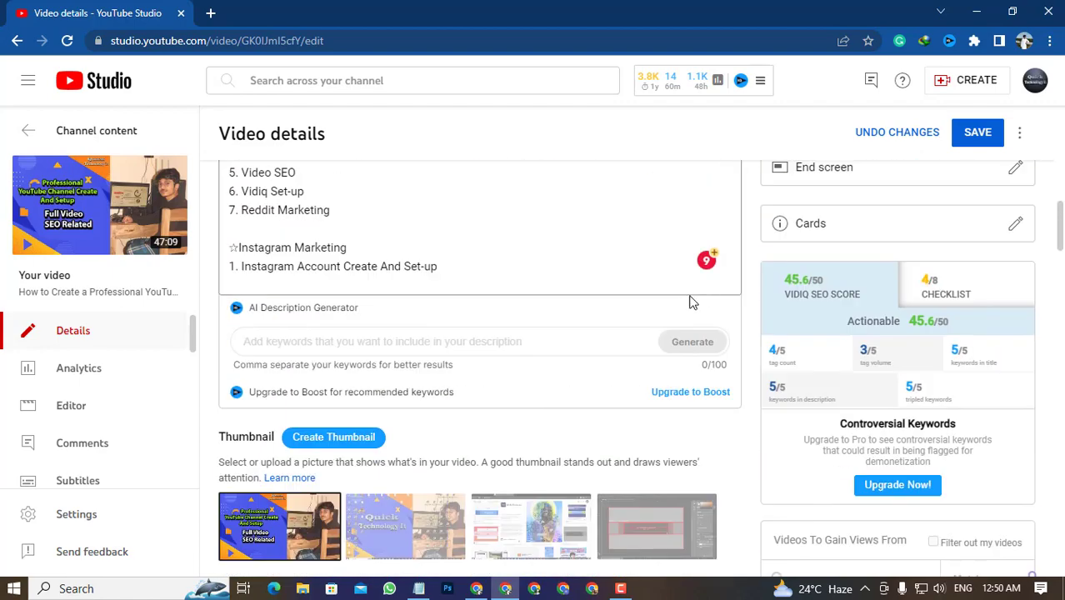
scroll(367, 408, up, 3)
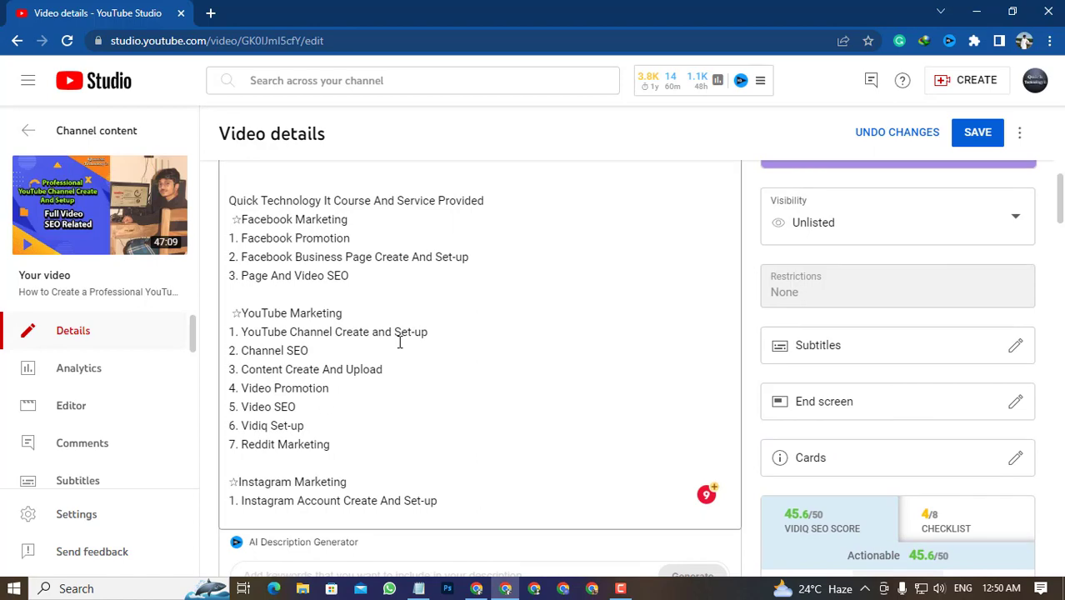
scroll(400, 342, down, 5)
scroll(428, 325, up, 8)
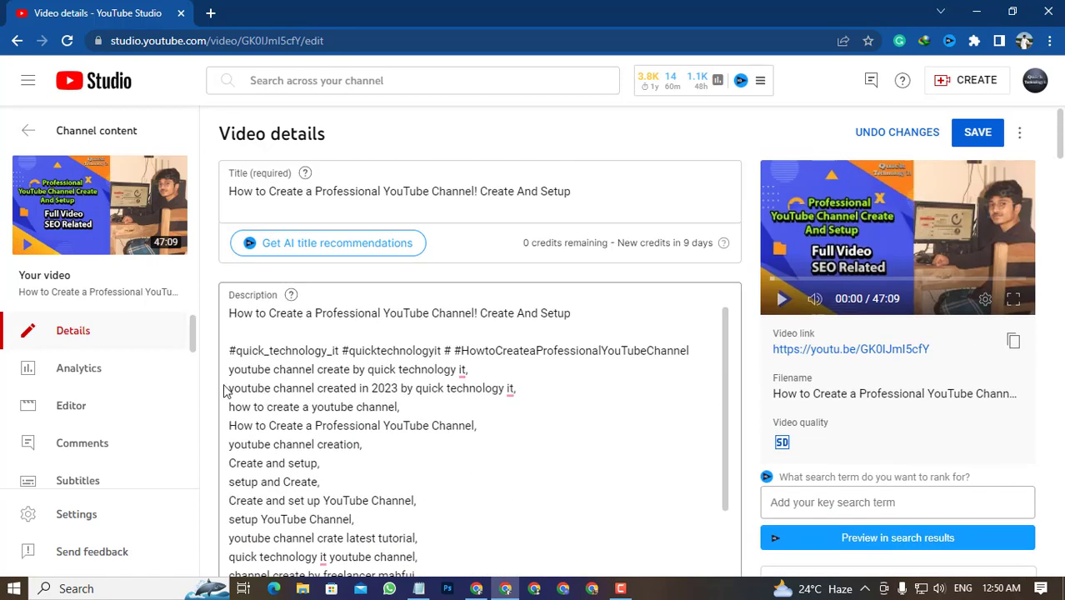
drag(227, 391, 400, 390)
click(399, 390)
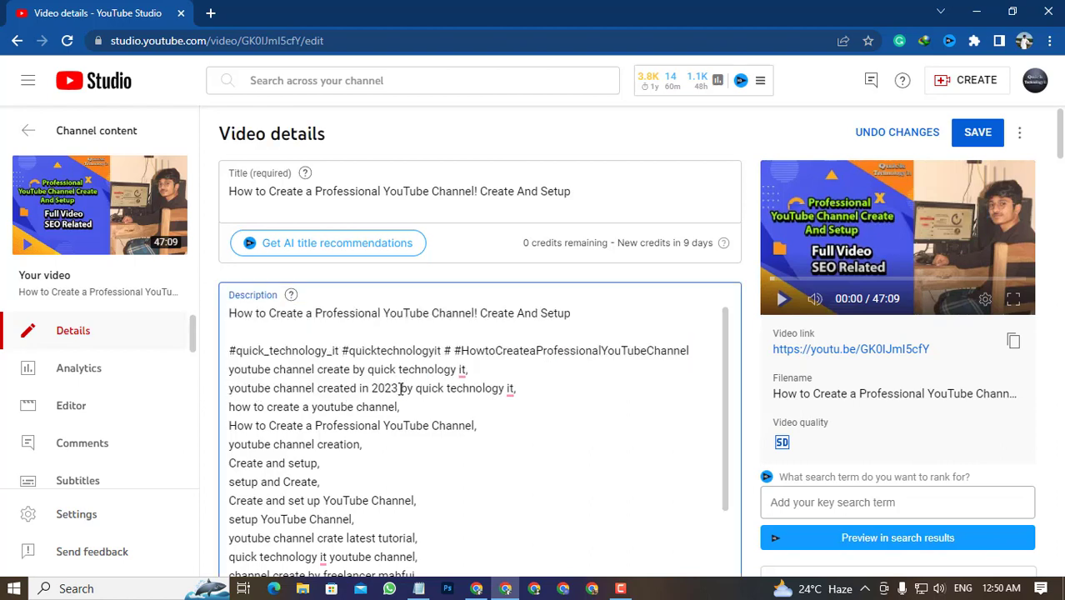
drag(398, 388, 233, 393)
key(ctrl+c)
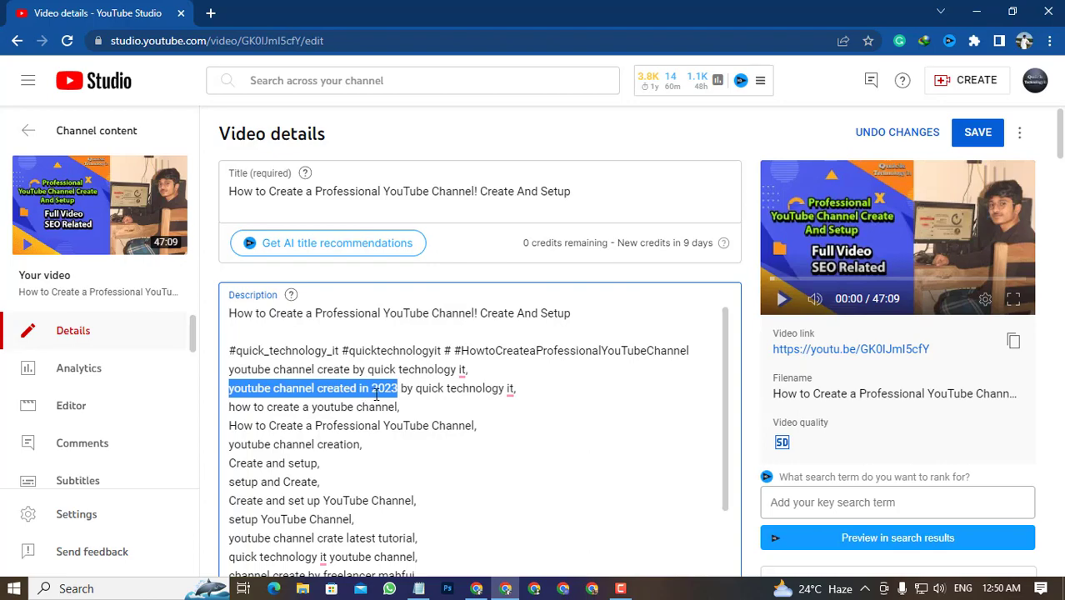
Step: Paste "youtube channel created in 2023" as a new tag at the end of the tag list
click(539, 400)
scroll(583, 397, down, 15)
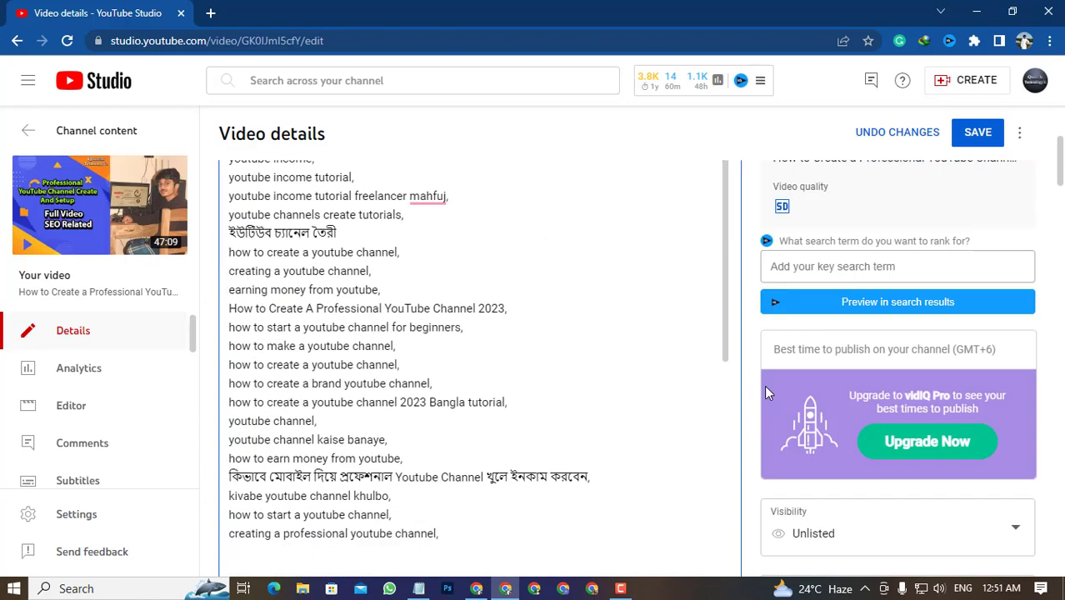
scroll(627, 400, down, 6)
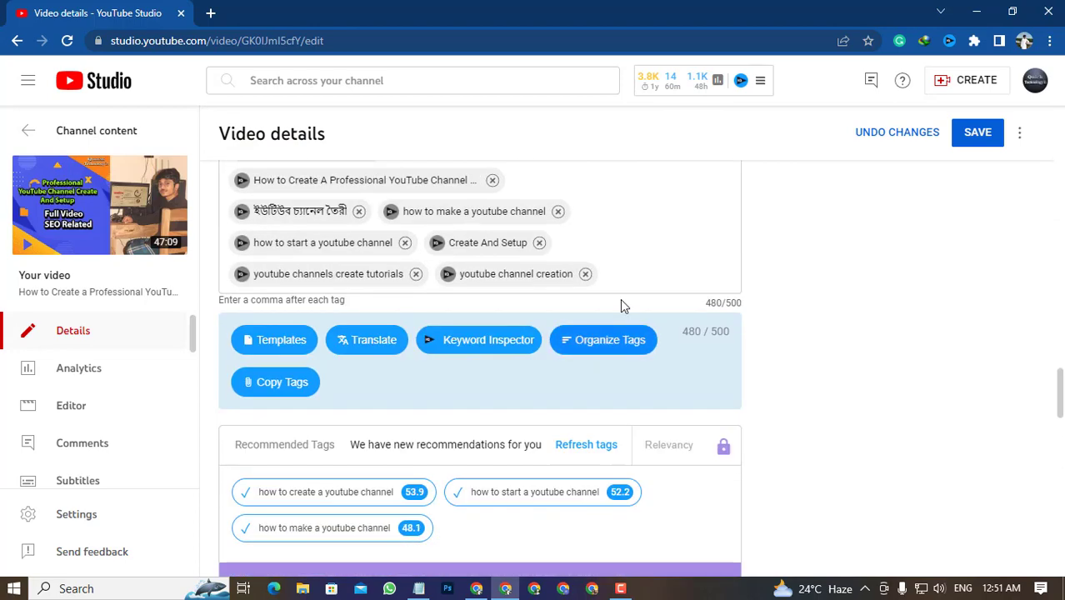
click(615, 275)
key(ctrl+v)
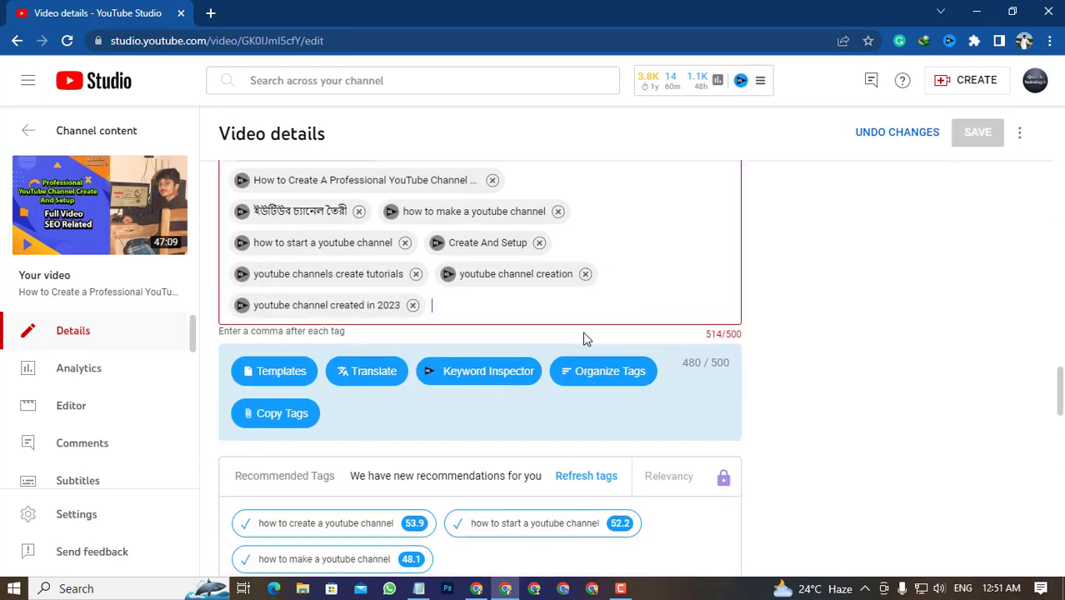
Step: Remove the "Freelancing" tag and the tag with the freelancer's name to shorten the tag list
scroll(585, 339, up, 3)
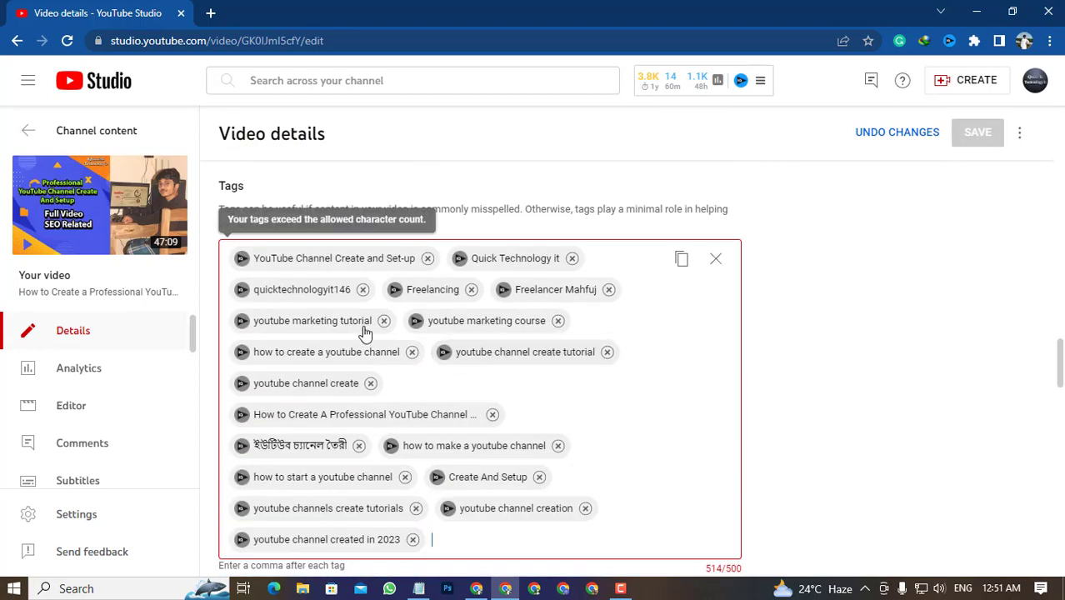
click(471, 289)
scroll(564, 336, down, 4)
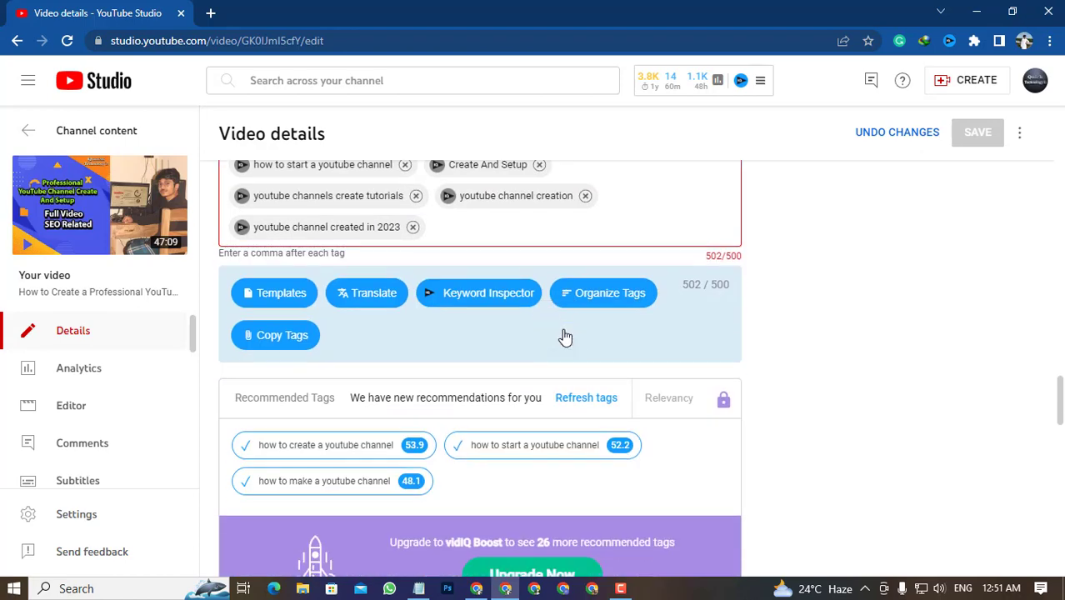
scroll(559, 345, up, 2)
scroll(470, 265, up, 2)
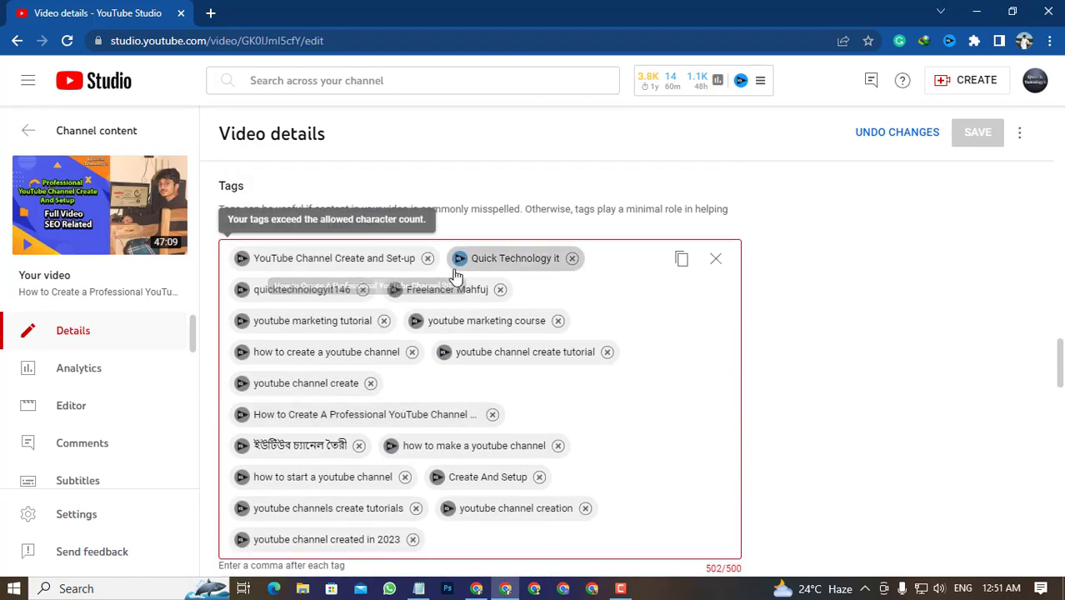
click(498, 290)
Step: Request AI recommendations for the video title and review the details from the description and tags through to the language and recording settings
scroll(596, 345, up, 10)
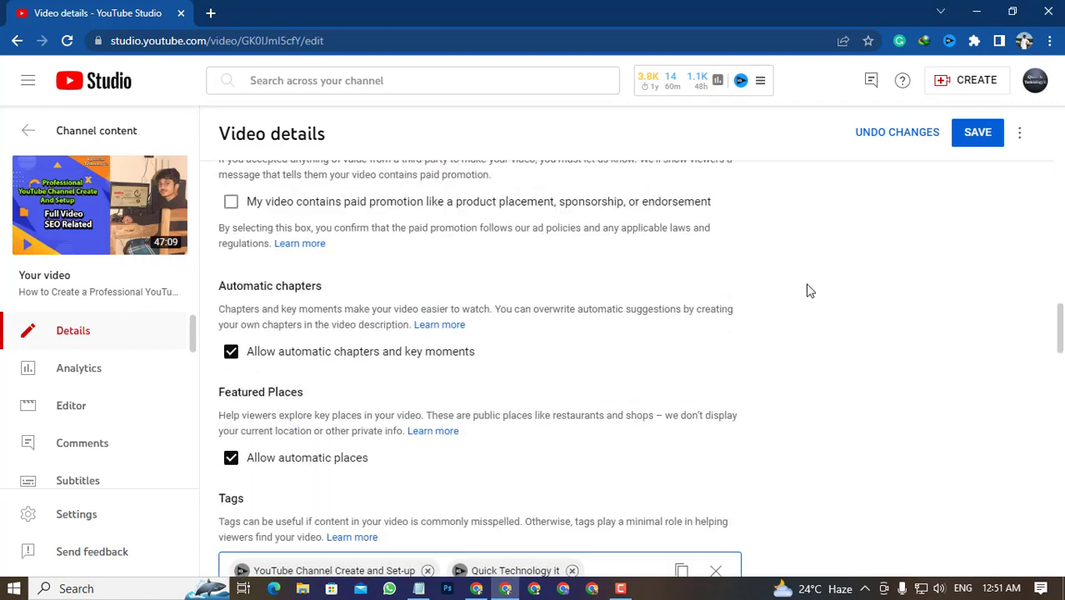
scroll(753, 305, down, 2)
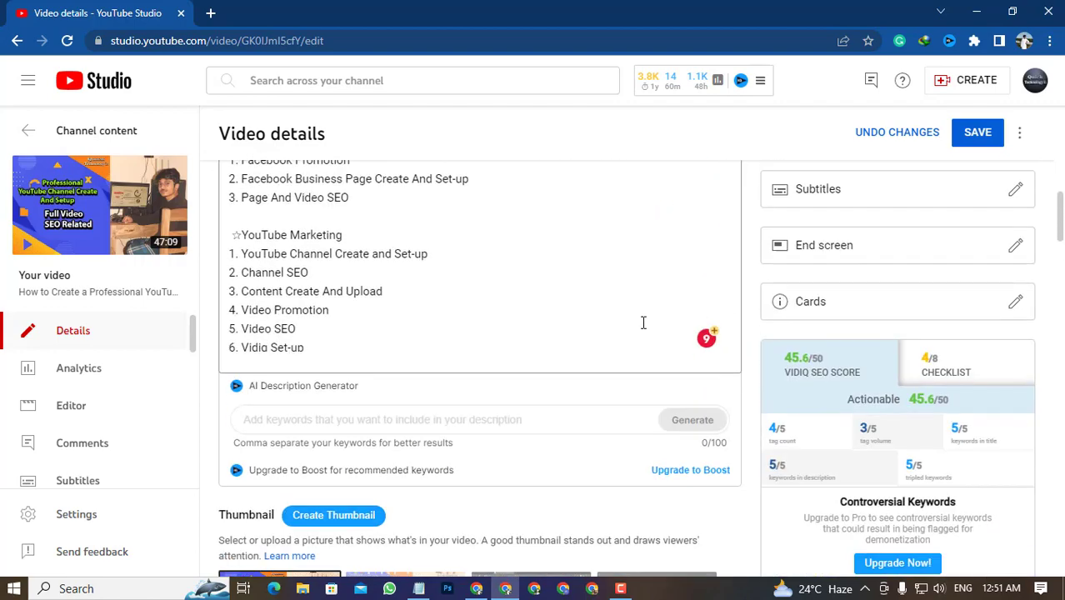
scroll(583, 322, down, 5)
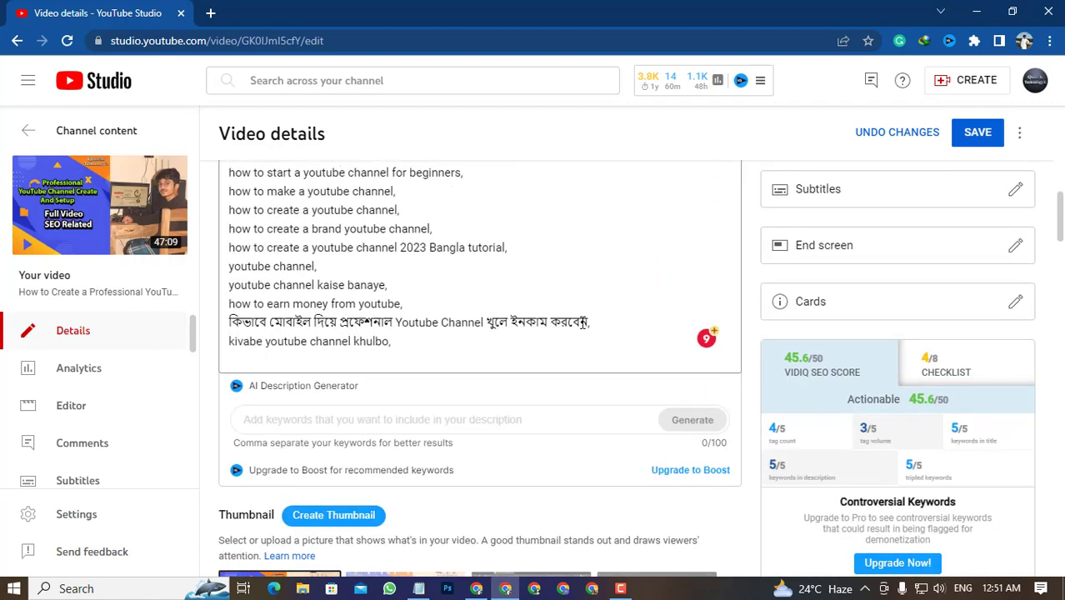
scroll(588, 321, up, 10)
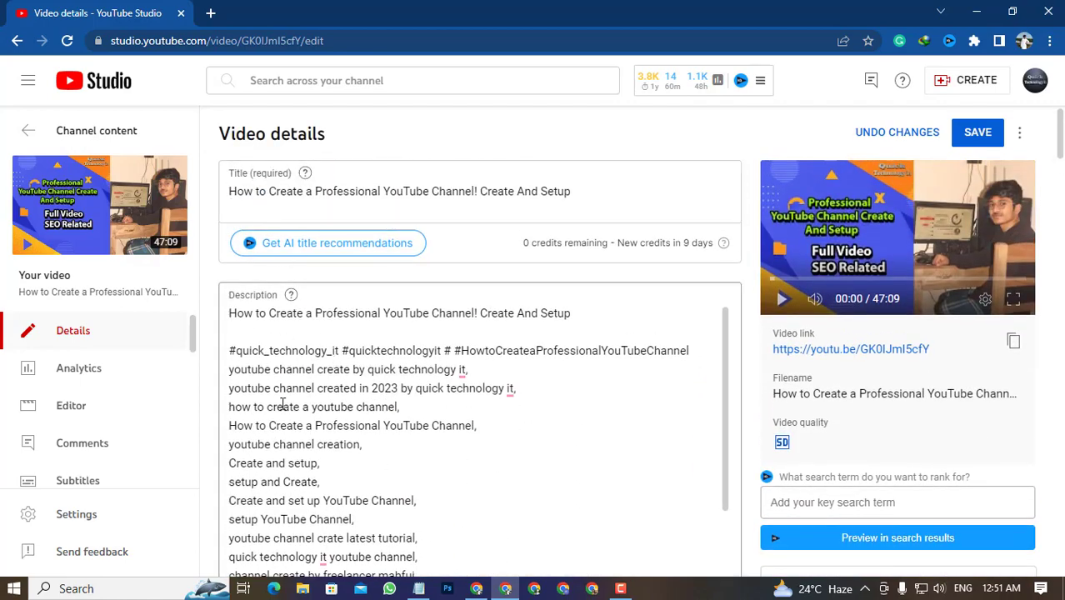
click(320, 250)
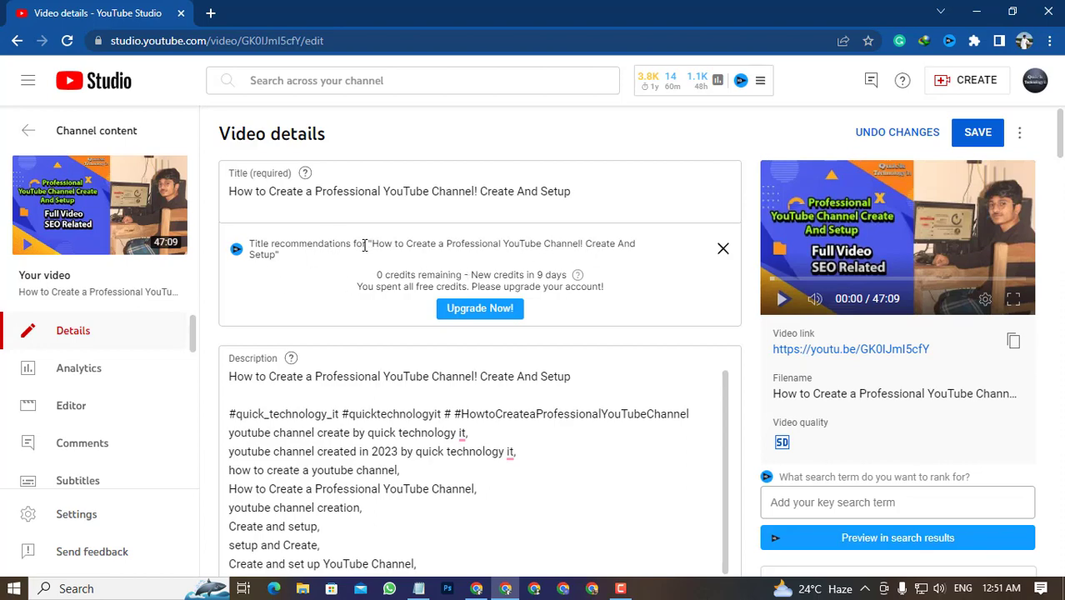
scroll(359, 250, down, 10)
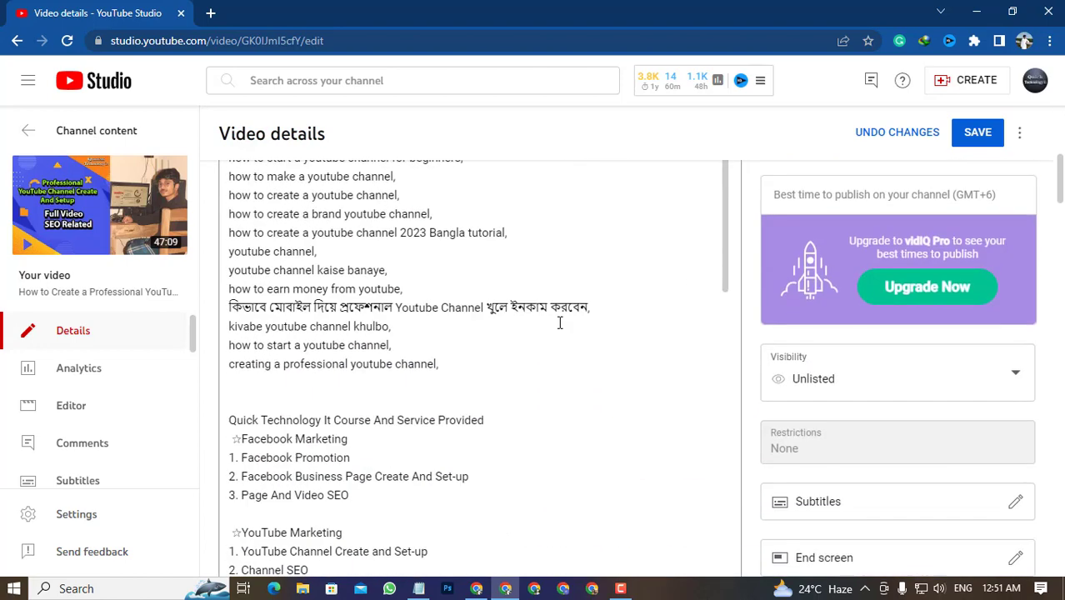
scroll(766, 366, down, 5)
scroll(380, 356, up, 1)
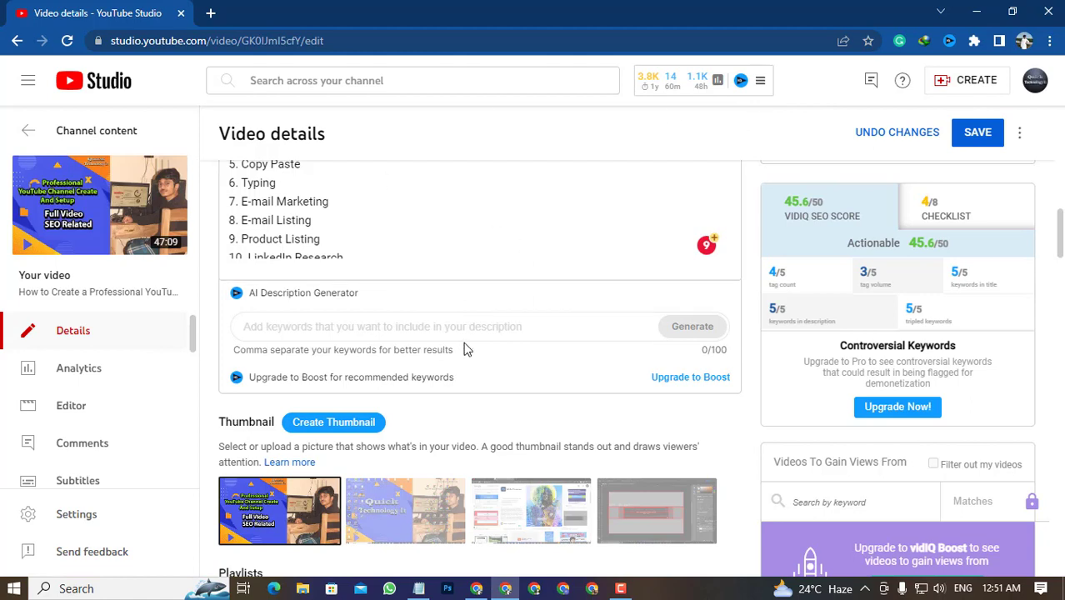
scroll(515, 367, down, 3)
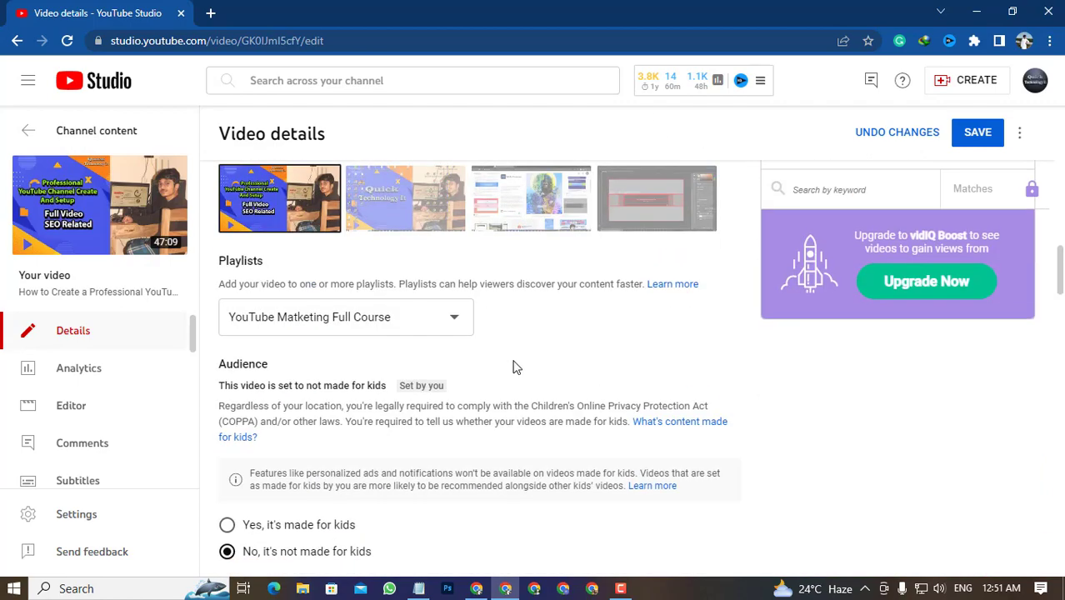
scroll(426, 382, down, 7)
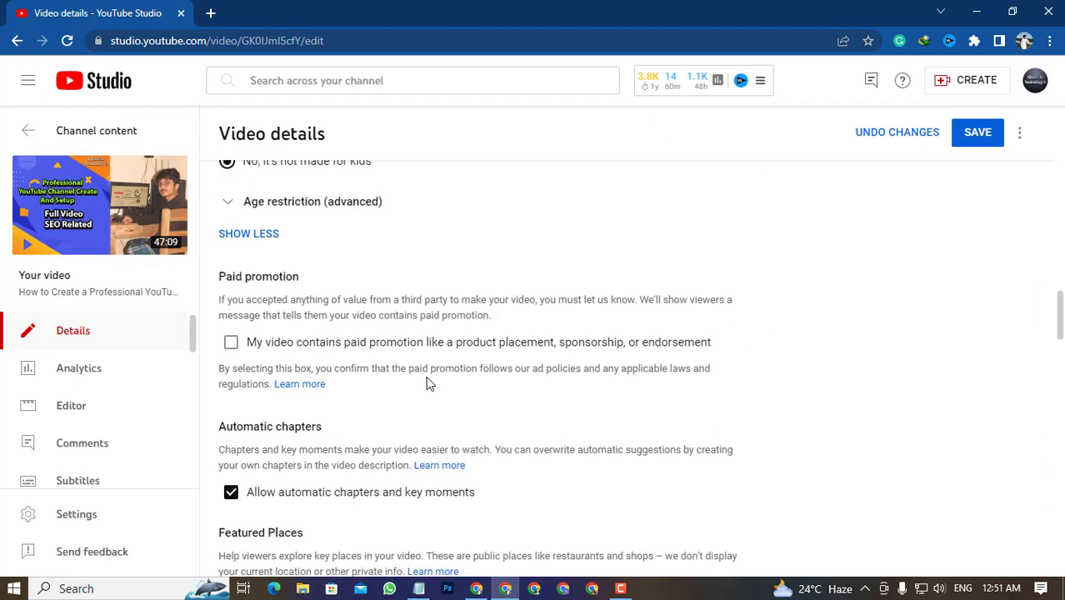
scroll(426, 382, down, 10)
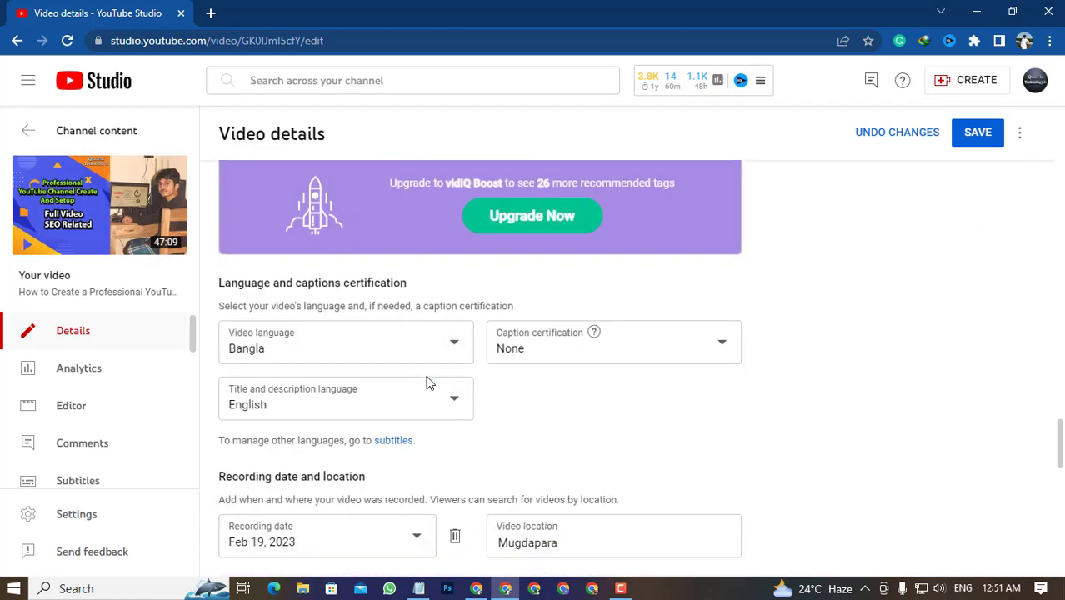
scroll(476, 384, up, 15)
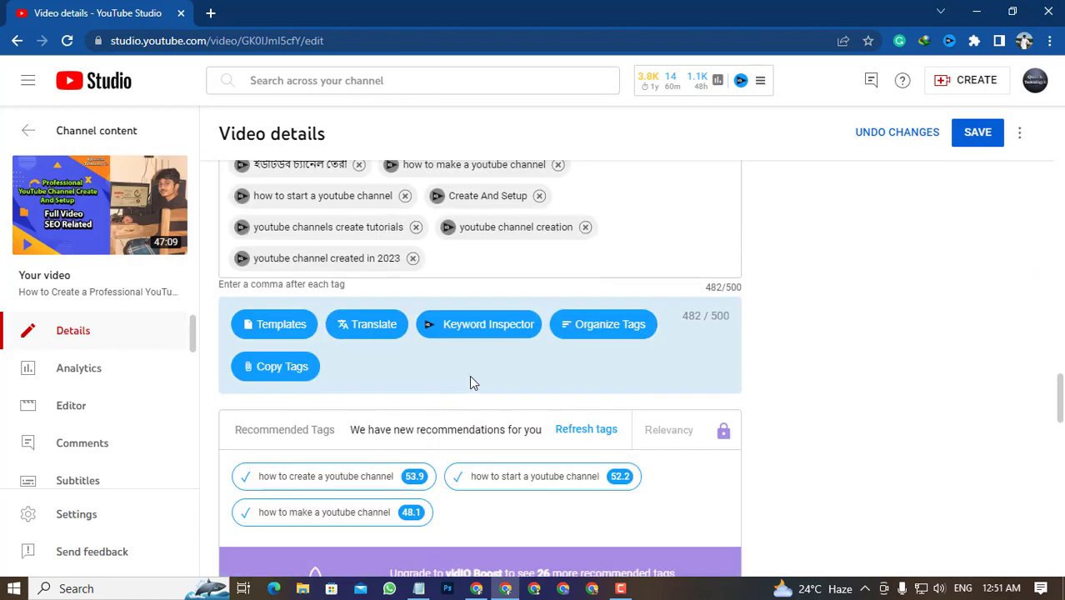
Step: Examine the vidIQ SEO score breakdown and its tag count hint, and dismiss the AI title recommendations
scroll(792, 333, up, 5)
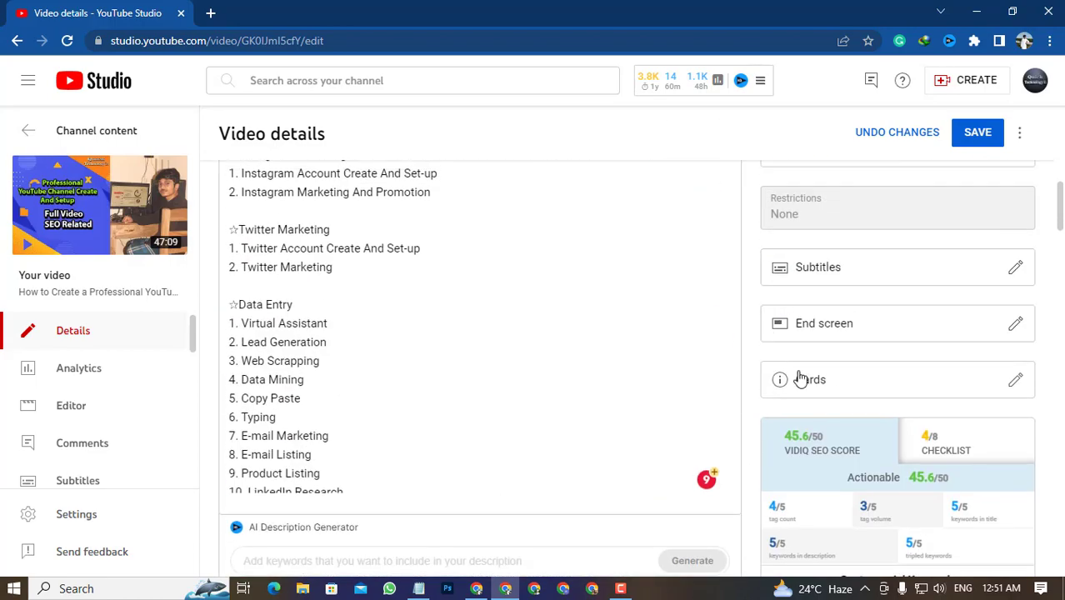
scroll(841, 404, down, 4)
scroll(775, 316, up, 2)
scroll(784, 358, up, 2)
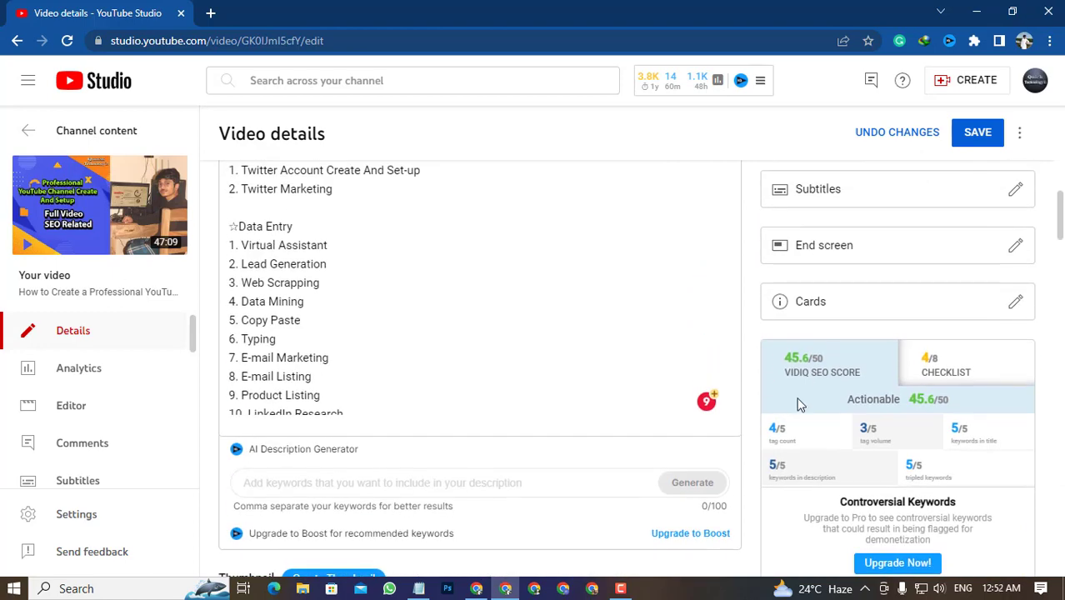
mouse_move(779, 408)
scroll(800, 425, down, 3)
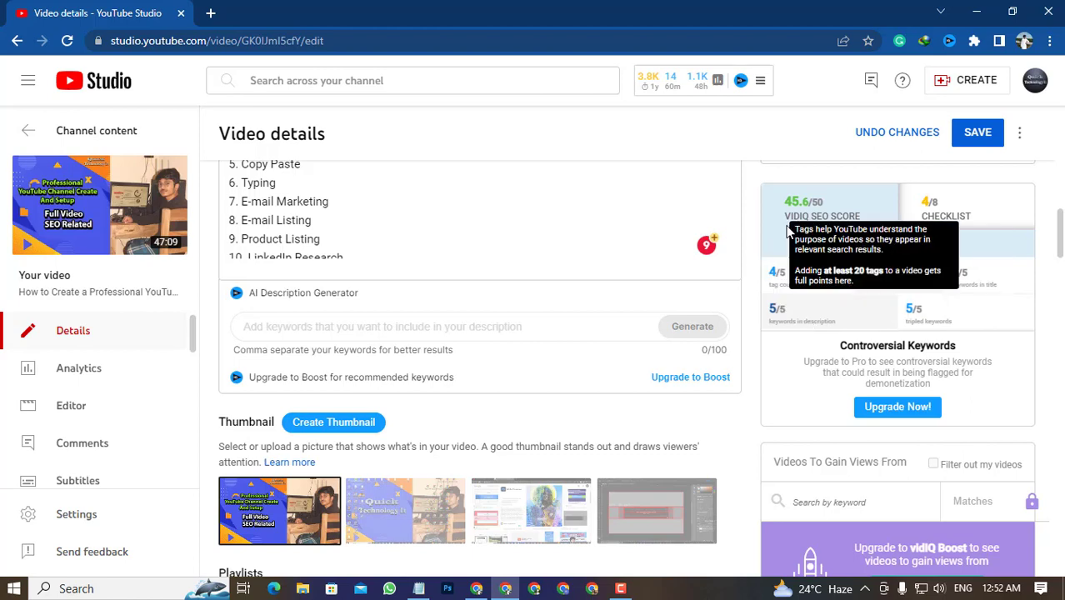
scroll(870, 242, up, 6)
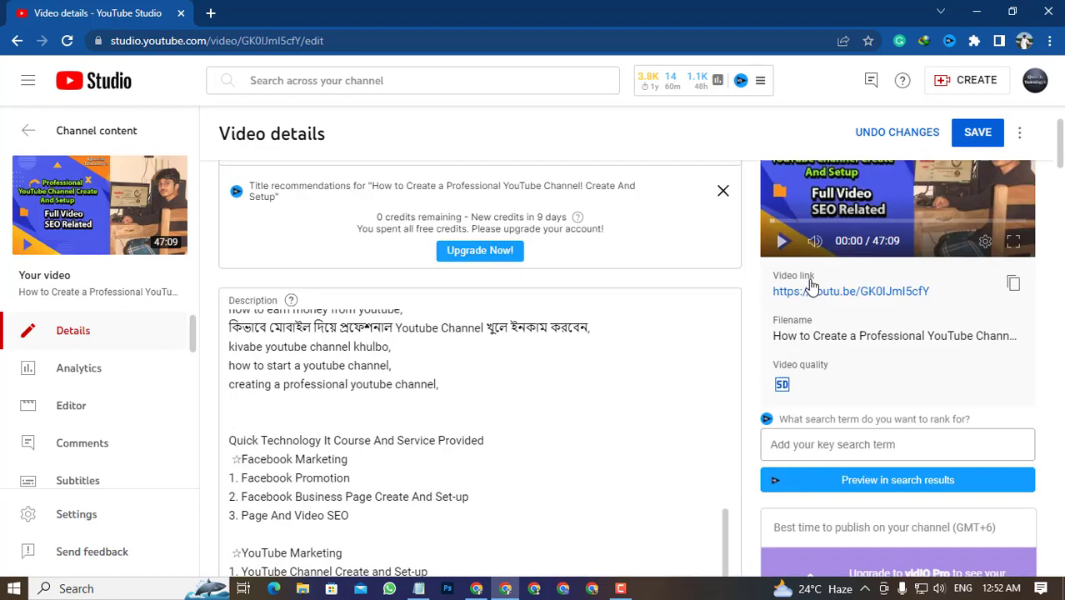
scroll(810, 284, up, 1)
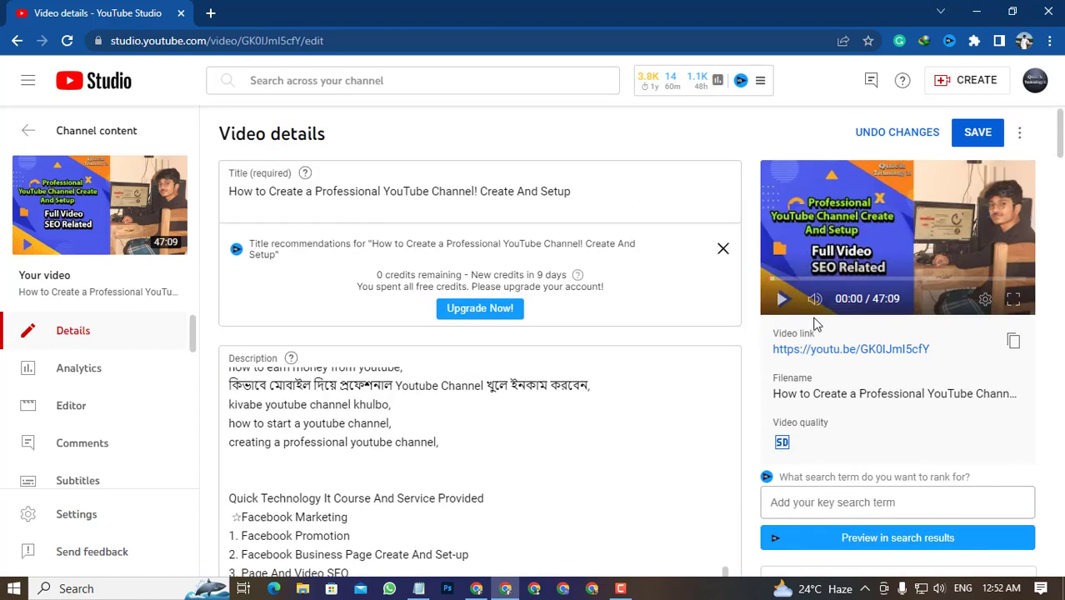
click(722, 251)
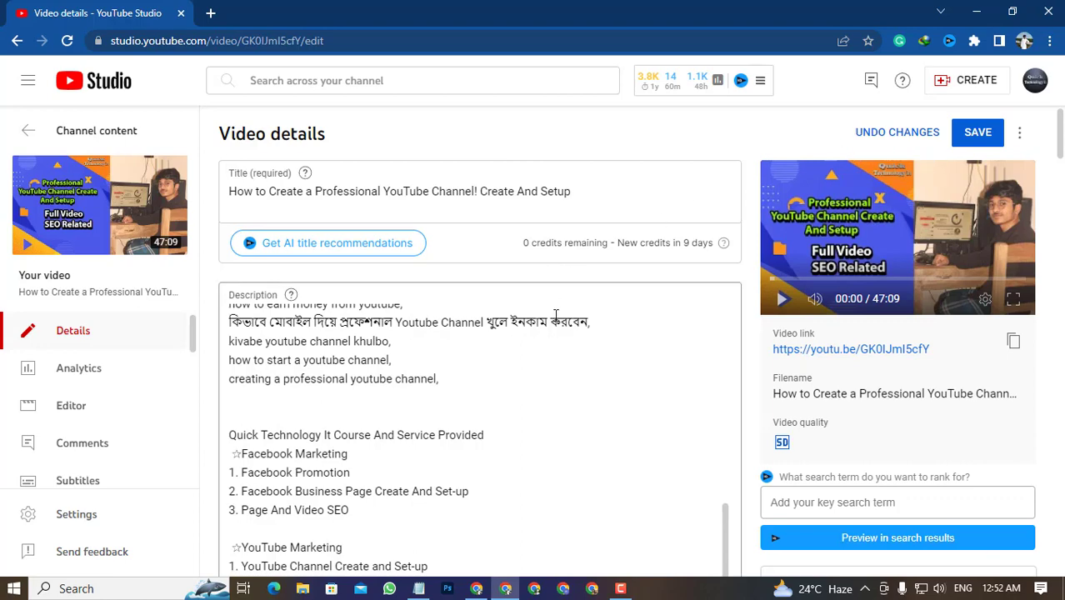
Step: Review the description from its opening keywords to its end, the audience settings and the vidIQ score panel
scroll(542, 330, up, 15)
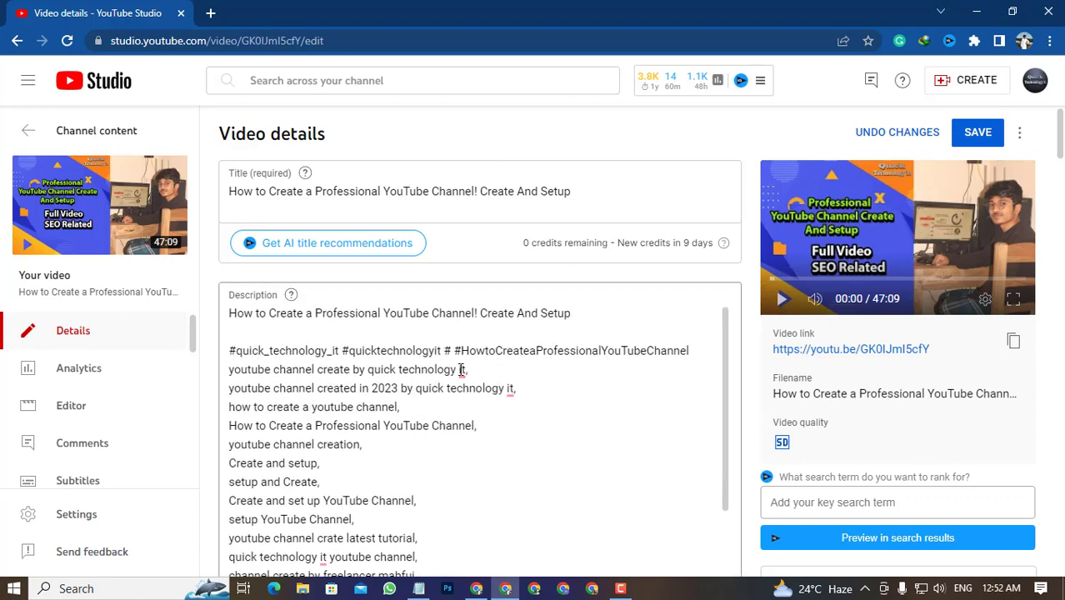
click(629, 377)
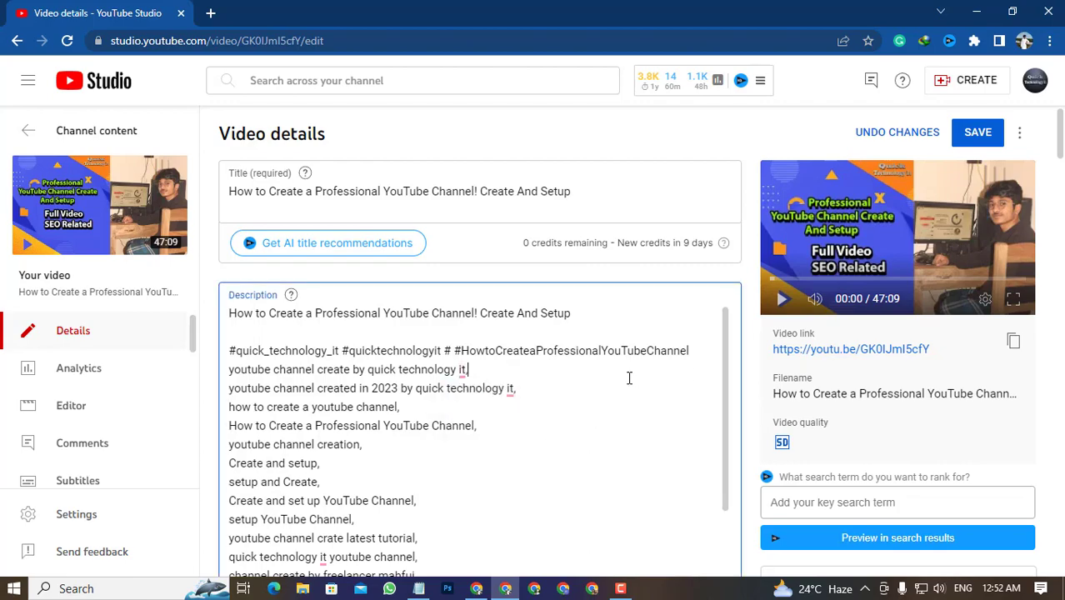
scroll(571, 374, down, 15)
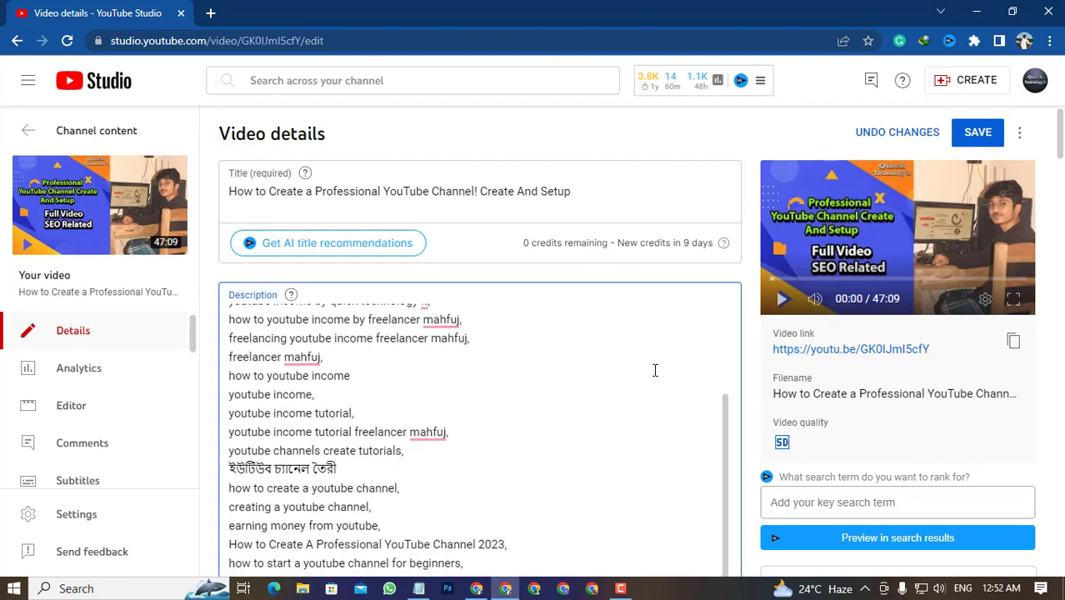
scroll(792, 379, down, 15)
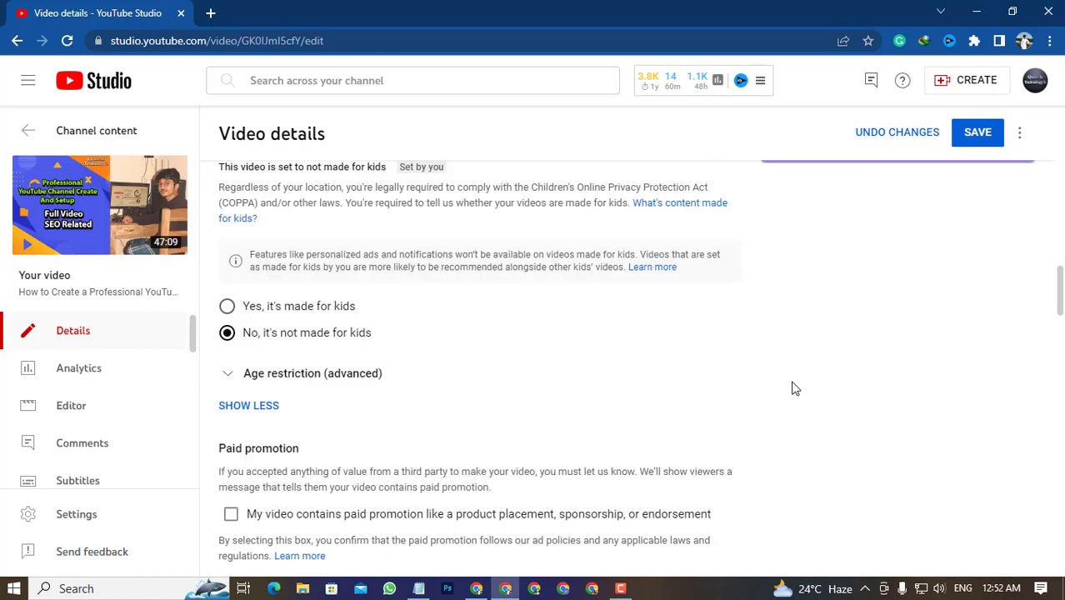
scroll(779, 375, up, 10)
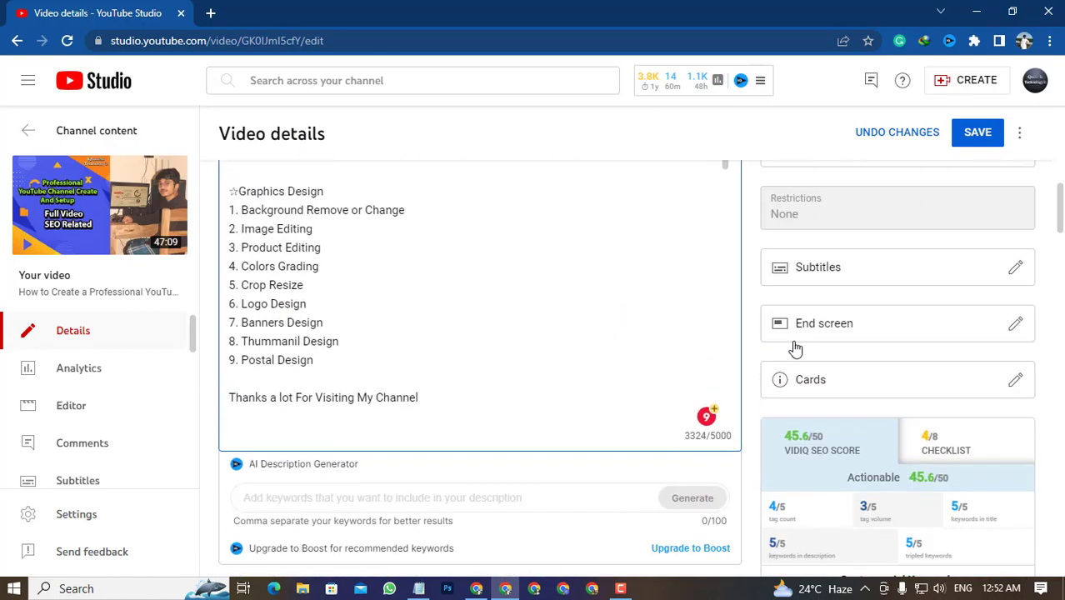
scroll(883, 331, up, 10)
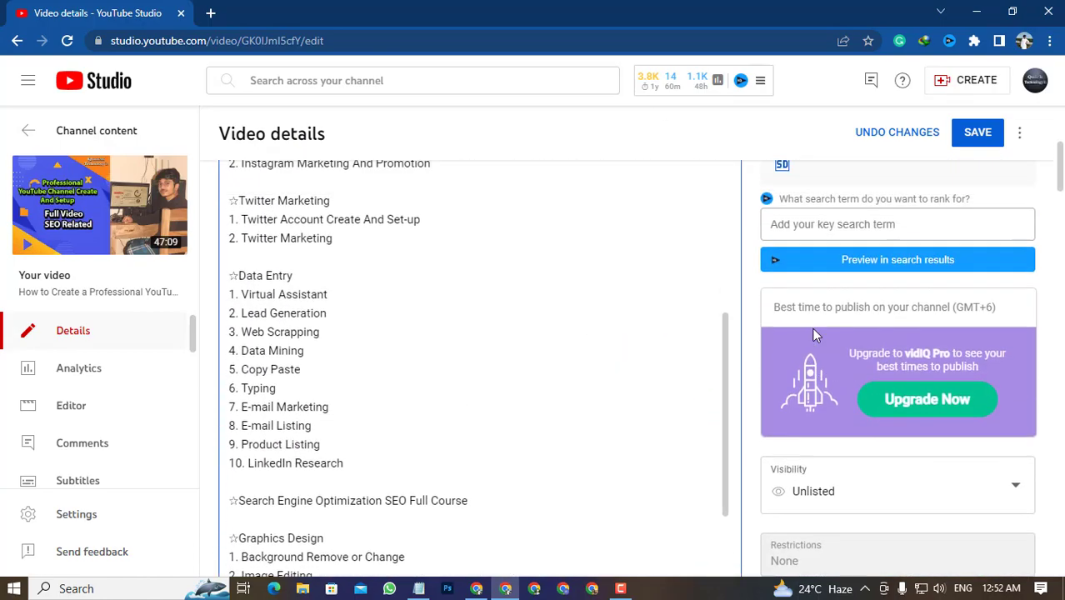
scroll(866, 338, down, 10)
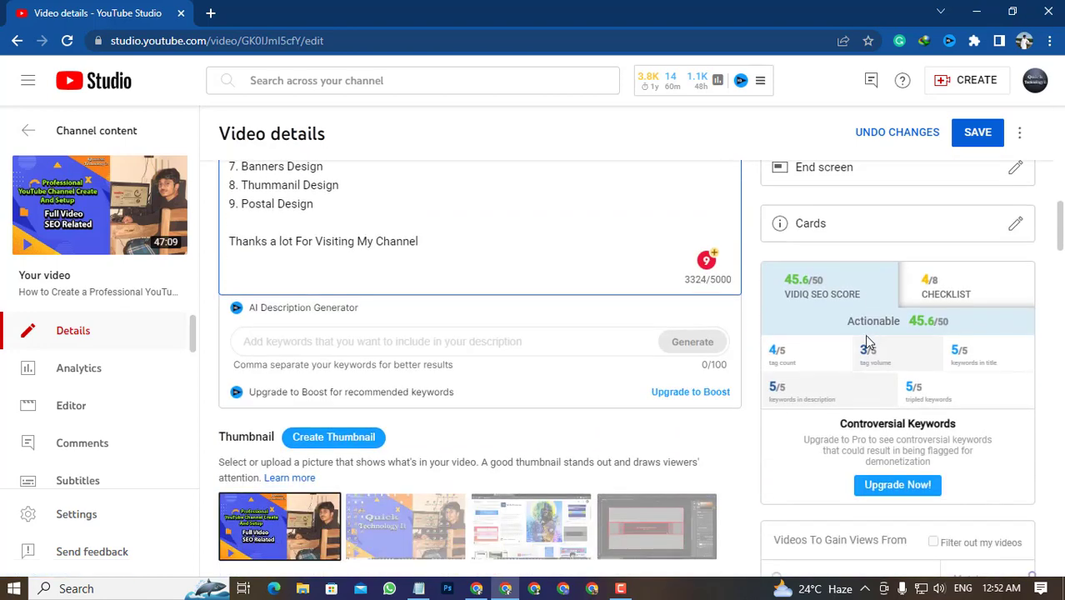
scroll(866, 342, up, 3)
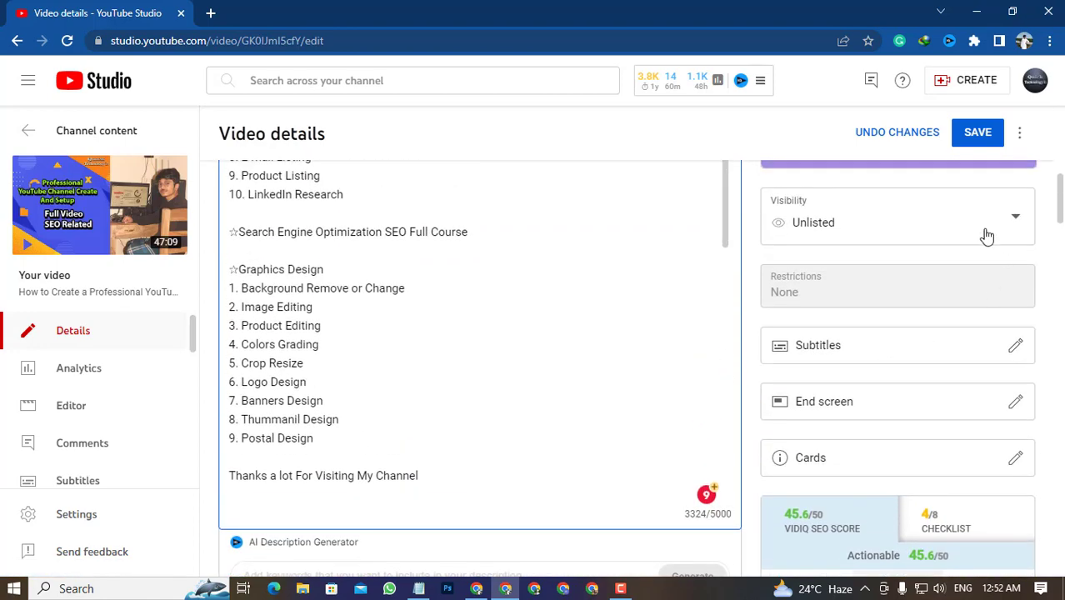
Step: Change the video's visibility to Public and save the updated video details
click(1013, 215)
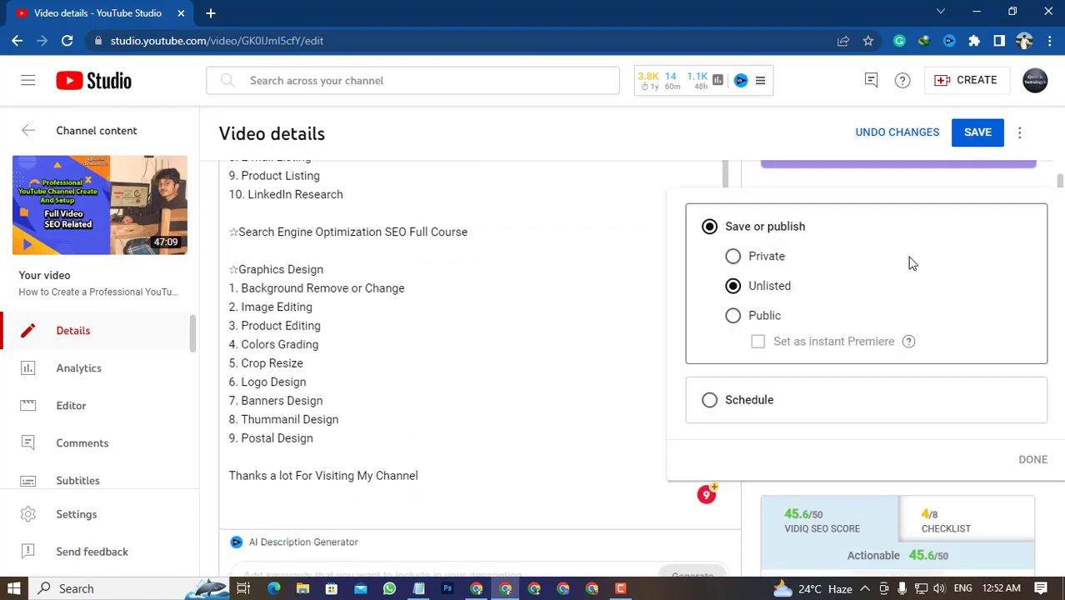
click(733, 318)
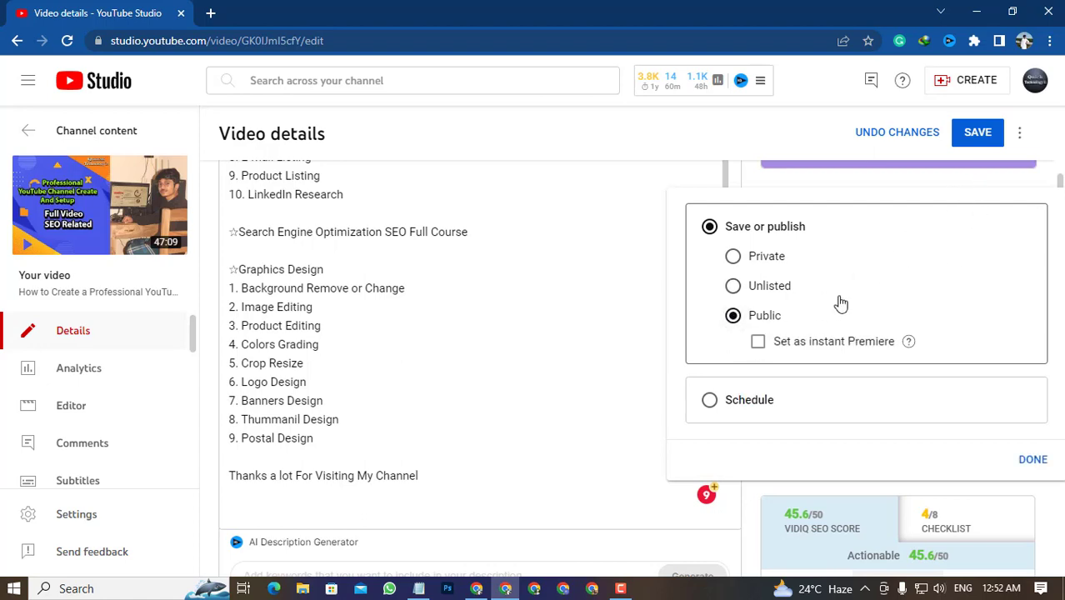
click(1031, 459)
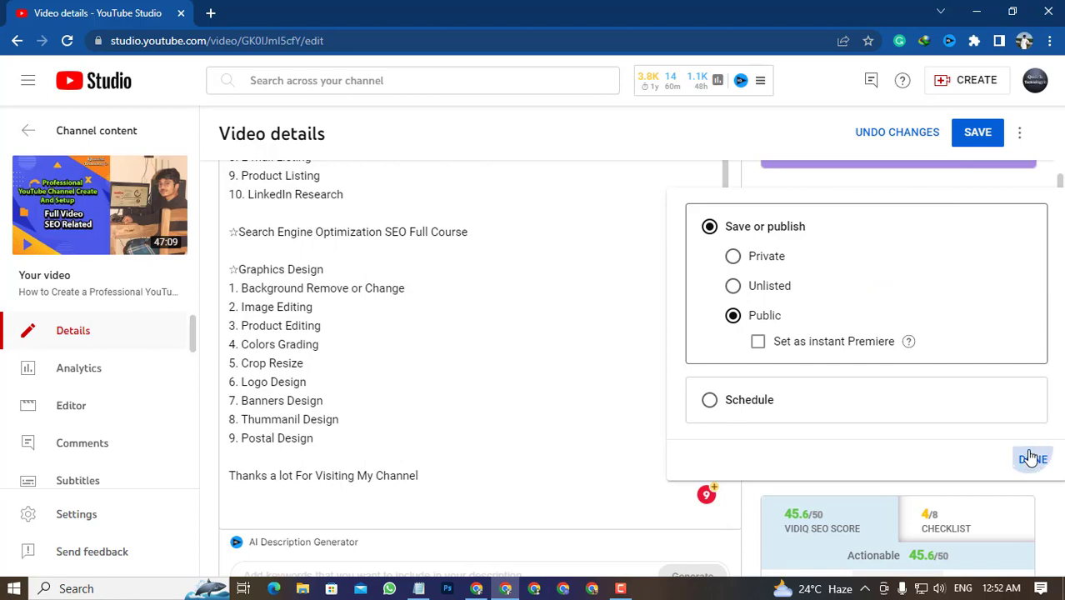
scroll(844, 395, up, 5)
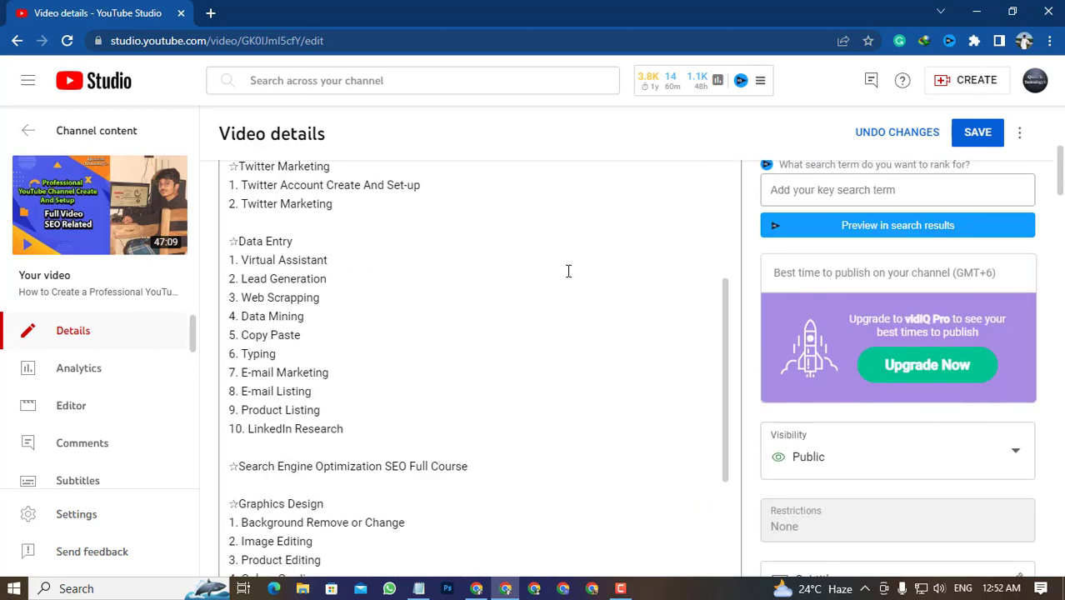
scroll(568, 268, up, 15)
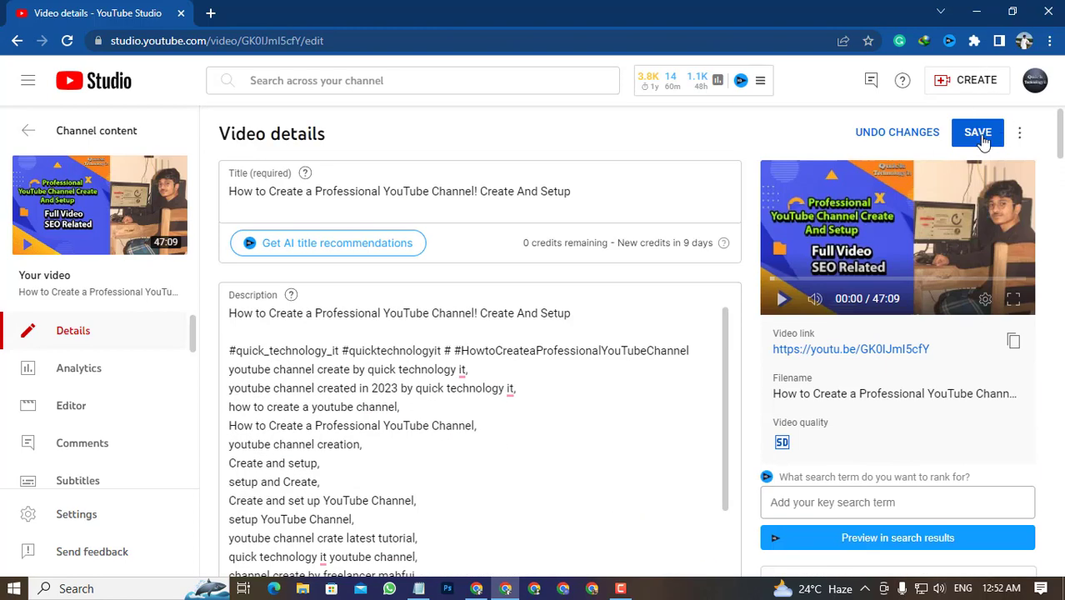
click(979, 135)
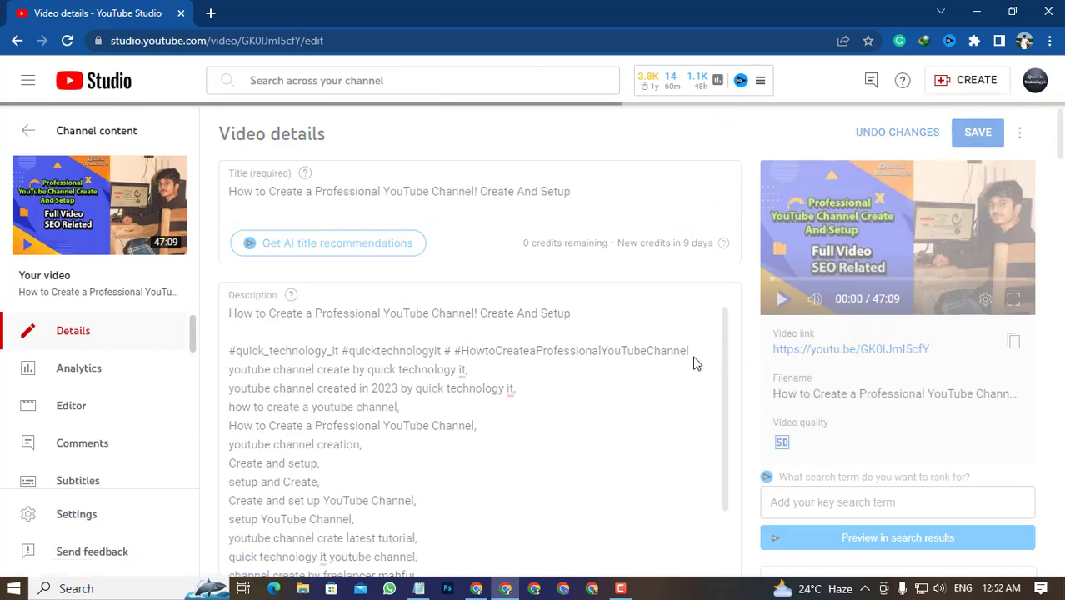
Step: Open the Quick Technology It channel's own page on YouTube
scroll(696, 365, down, 2)
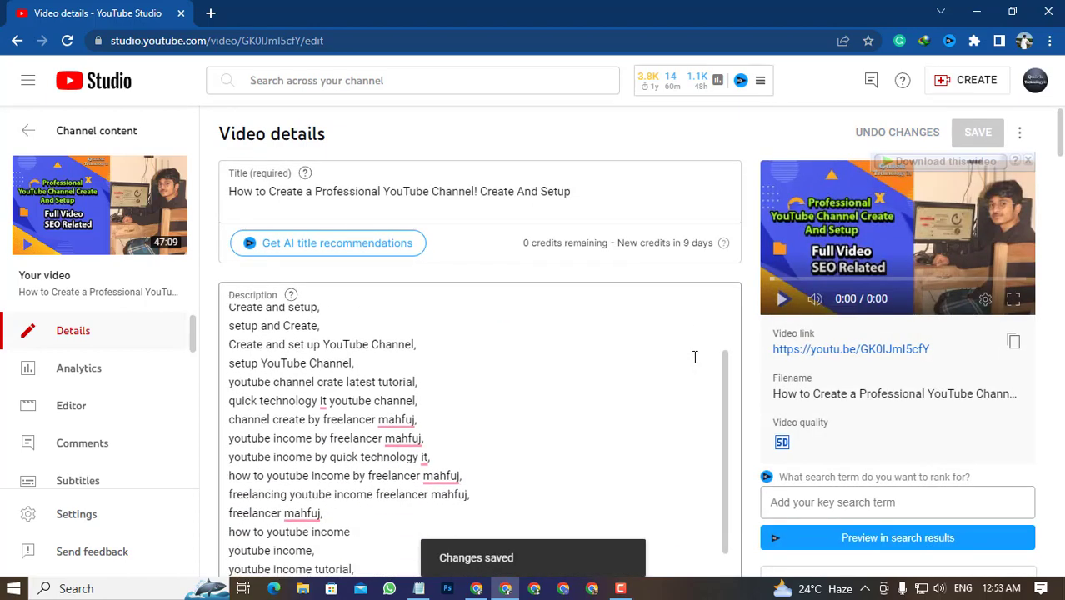
scroll(694, 358, up, 2)
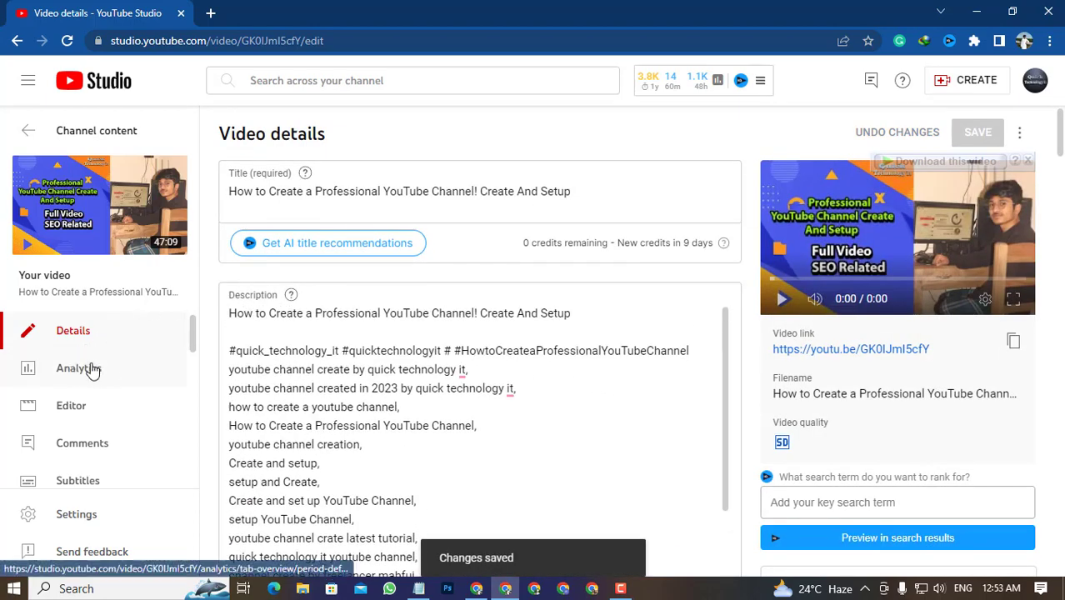
click(1035, 83)
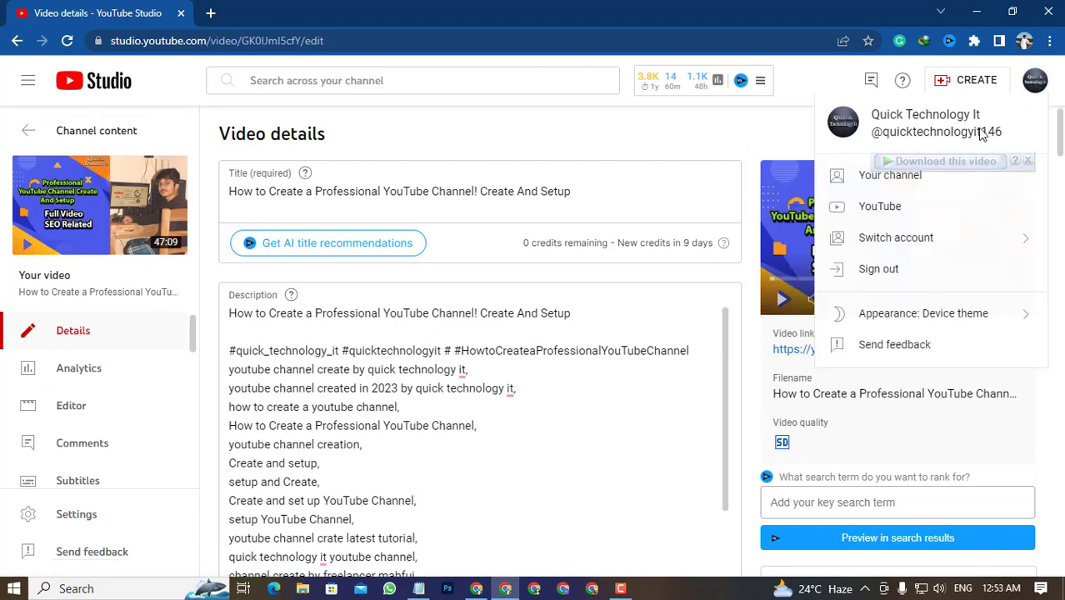
click(875, 175)
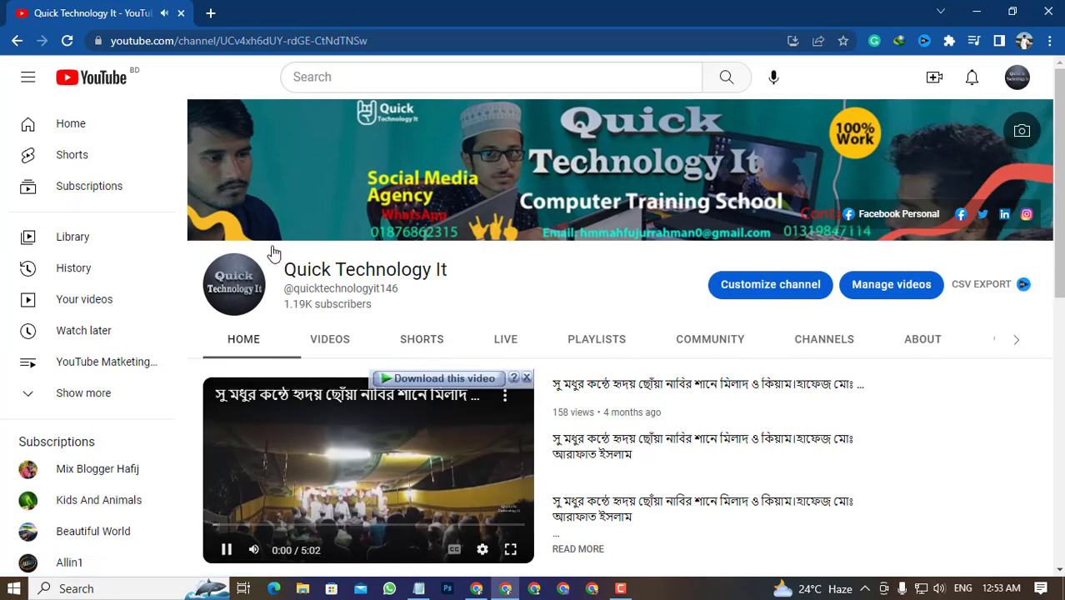
Step: Show the channel's videos and look through the recently uploaded ones for the new professional channel video
click(331, 338)
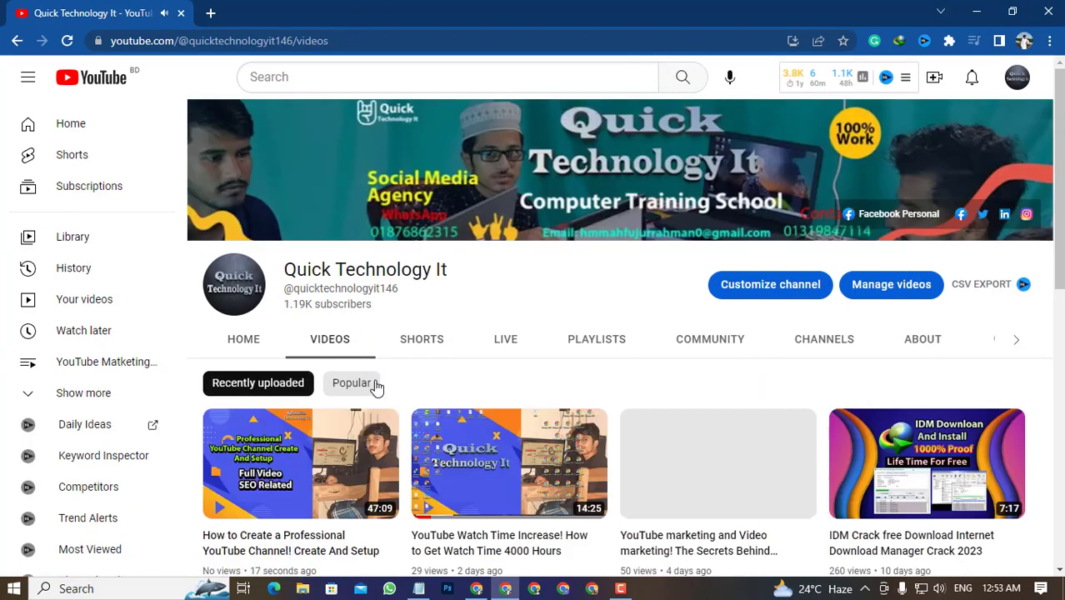
scroll(528, 335, down, 3)
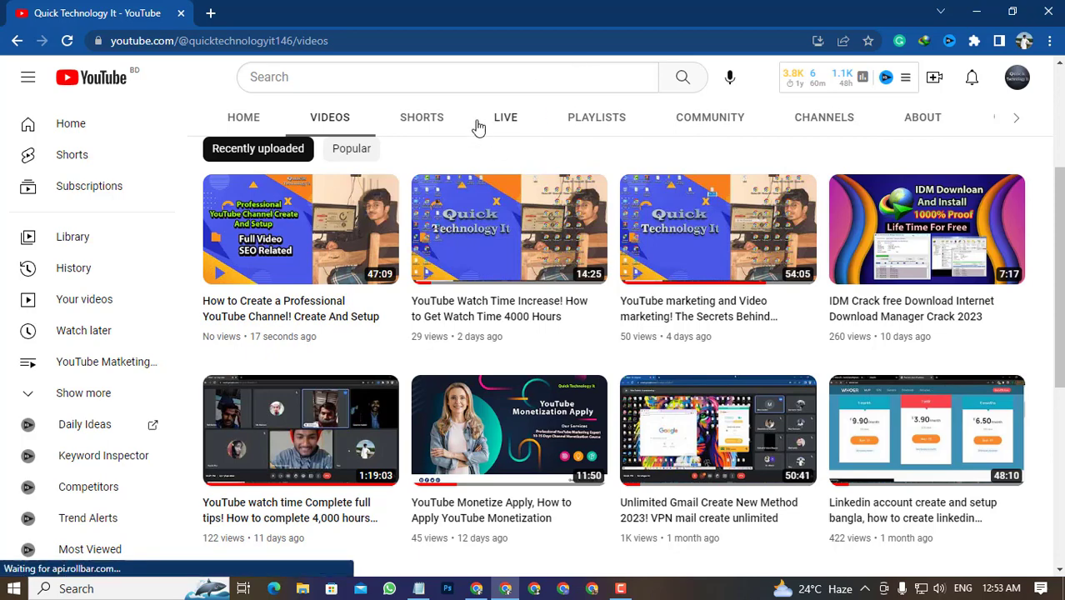
scroll(475, 126, up, 3)
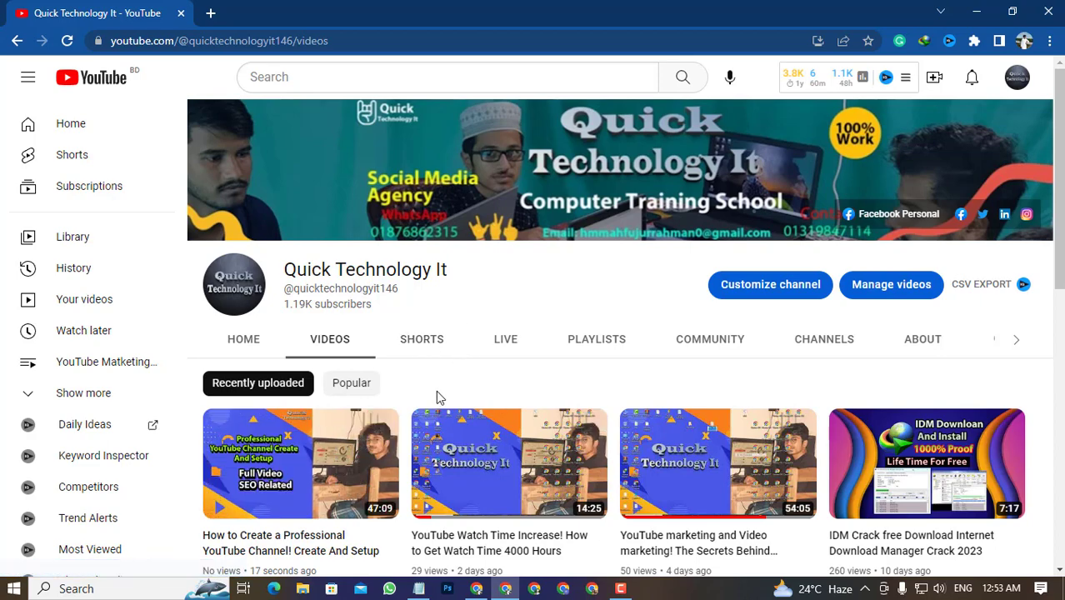
Step: Switch to the Notepad keyword list and review it from the title through the English and Bangla tags
click(418, 589)
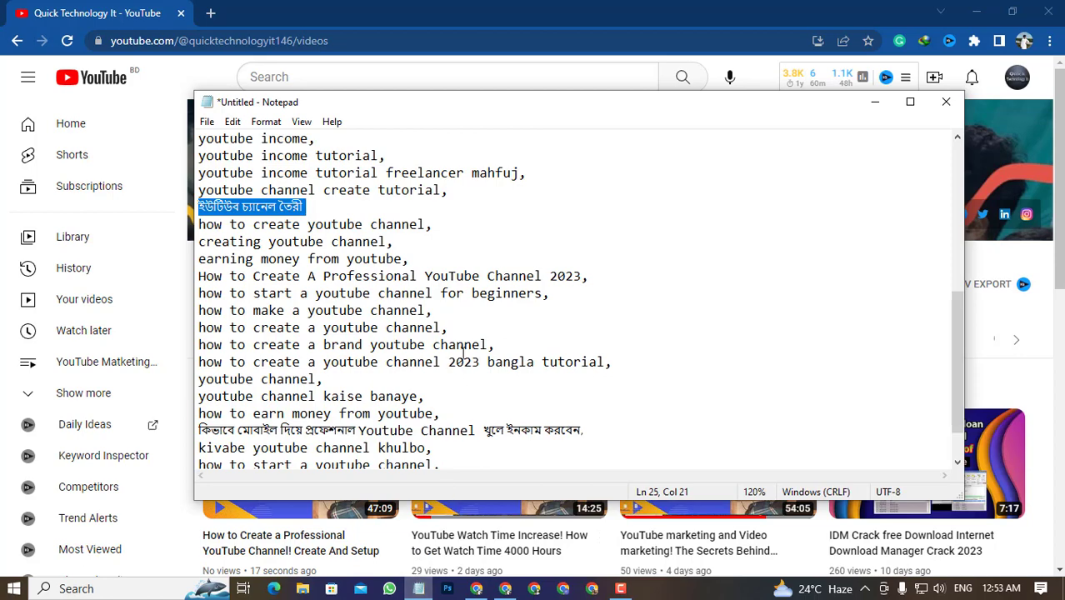
scroll(463, 355, up, 6)
scroll(464, 354, up, 1)
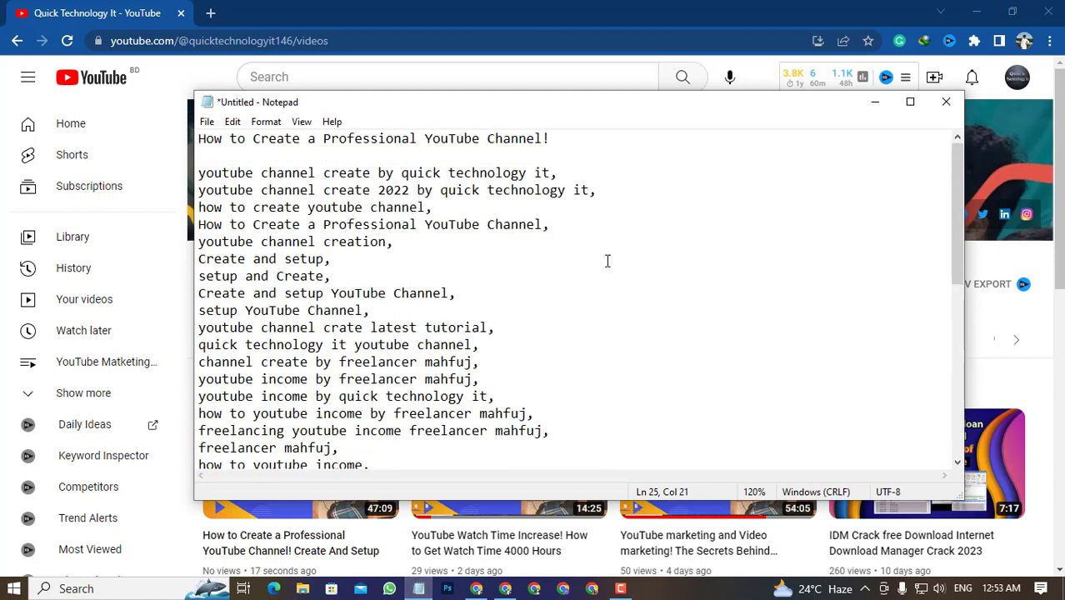
scroll(534, 316, down, 4)
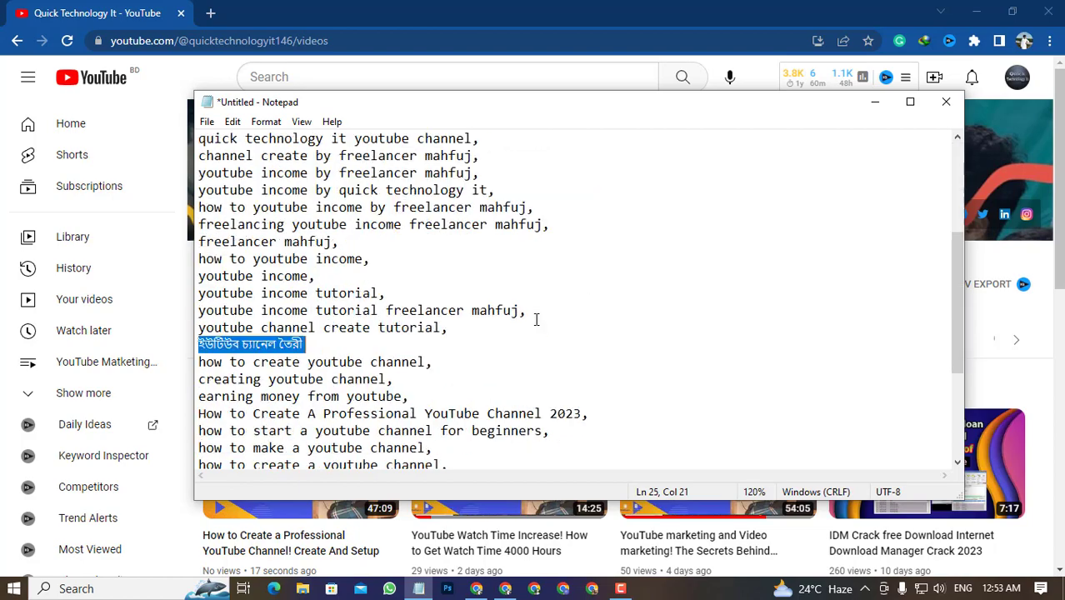
scroll(536, 320, up, 4)
scroll(434, 375, down, 5)
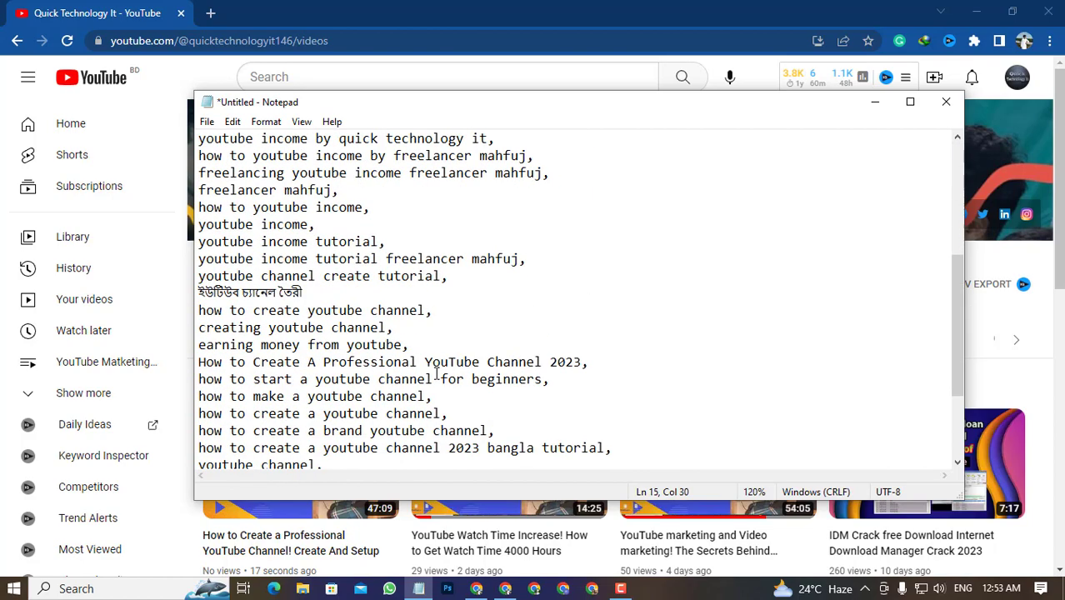
scroll(438, 371, down, 3)
scroll(445, 366, up, 8)
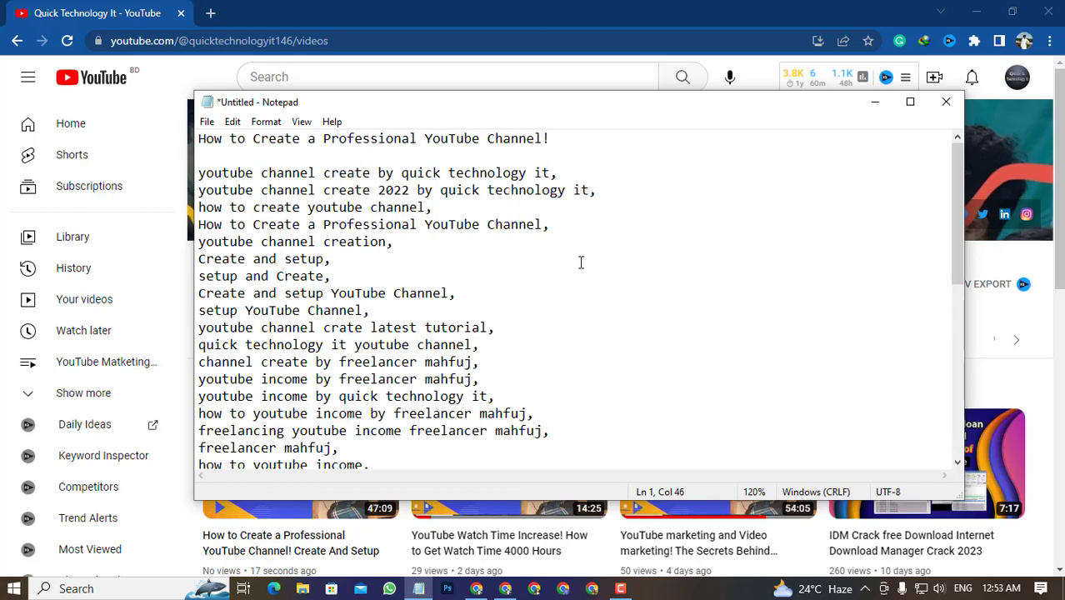
Step: Close the Notepad keyword list, saving it to the Desktop as a text document named "rag youtubr"
click(945, 102)
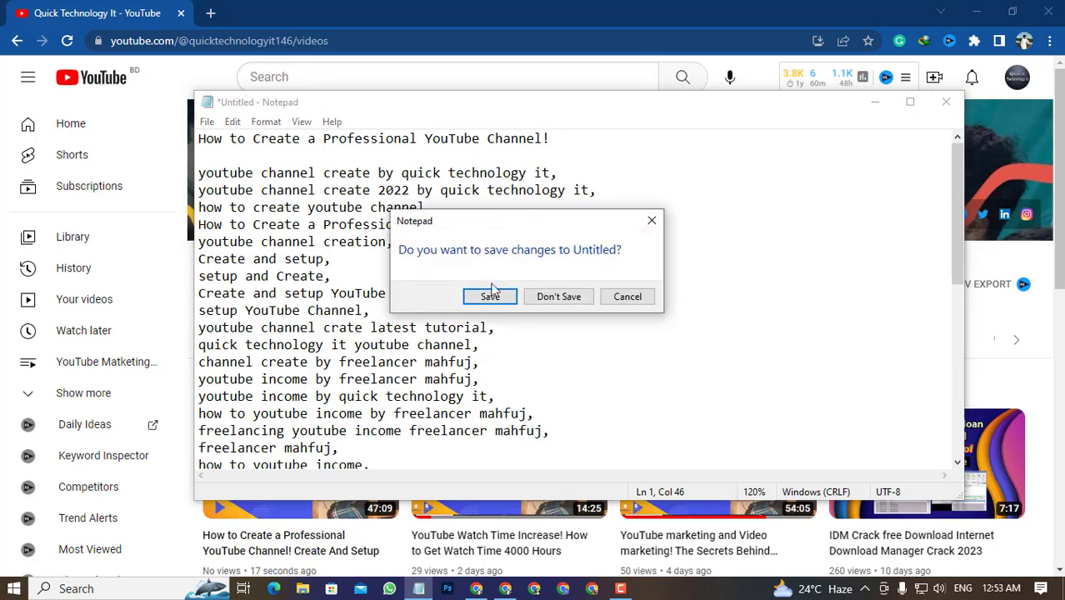
click(490, 296)
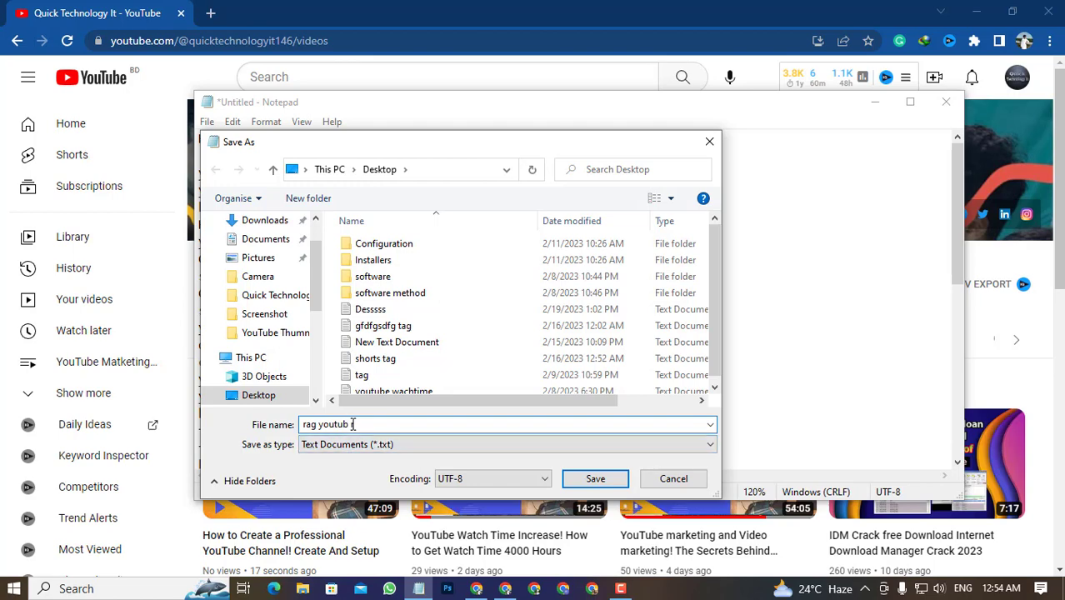
click(585, 480)
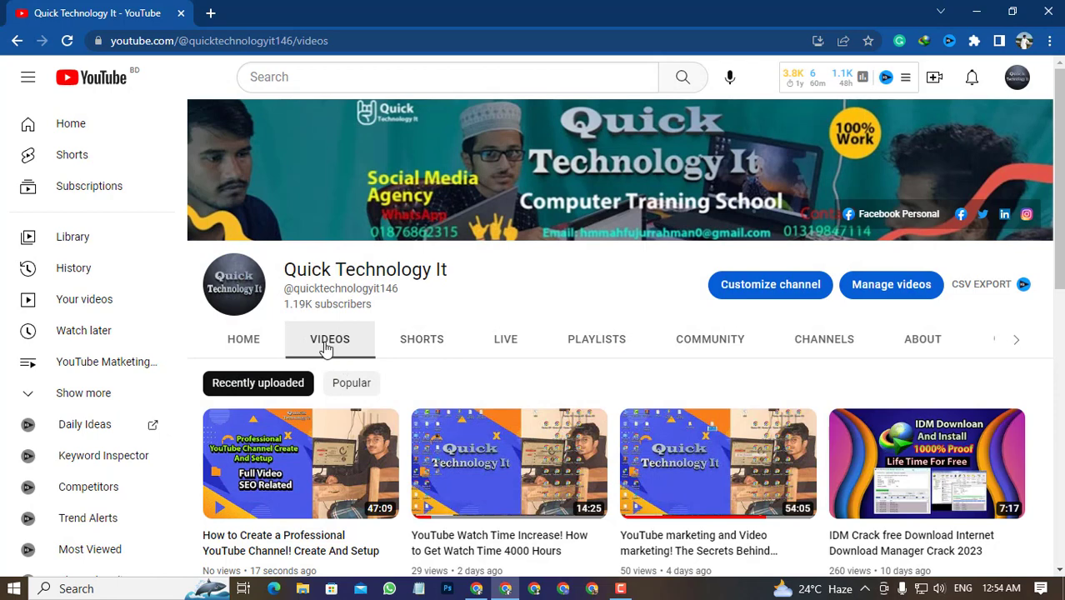
Step: Reload the channel's video list to check the new upload, and return to the channel's home section
mouse_move(377, 504)
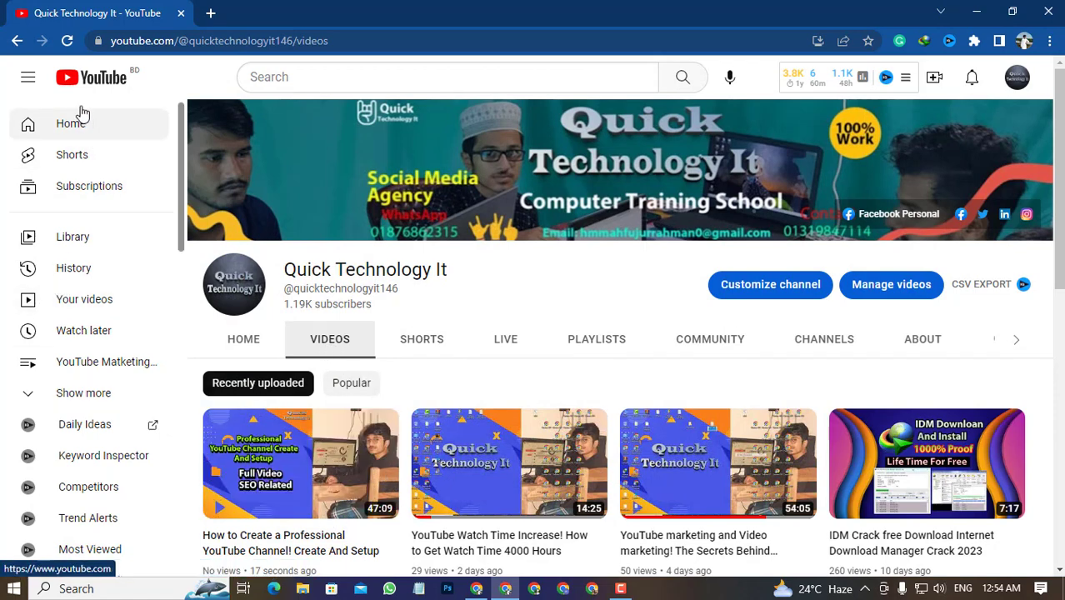
click(66, 40)
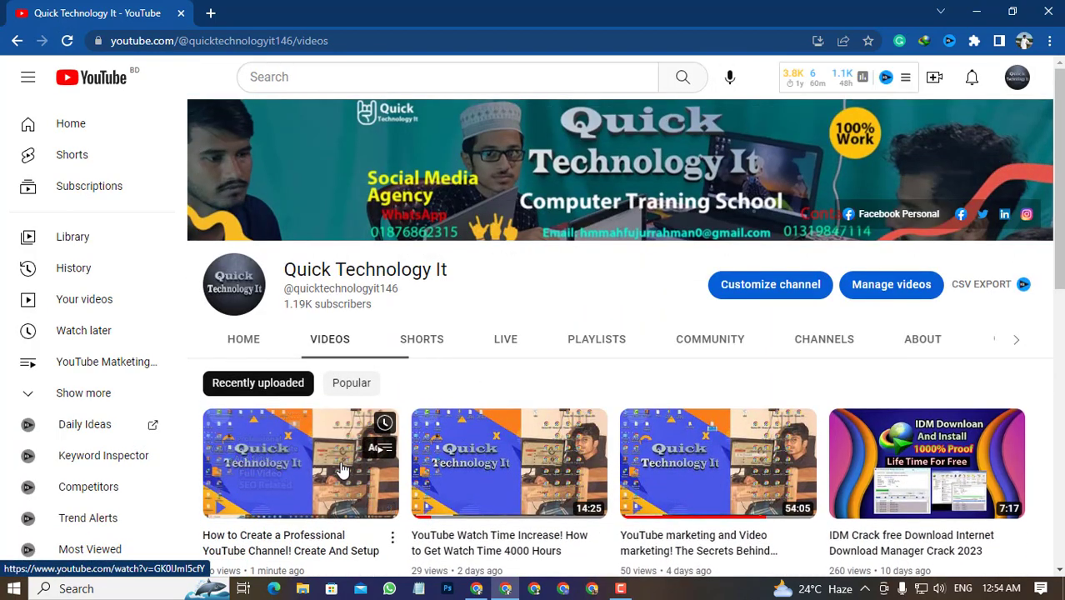
click(261, 343)
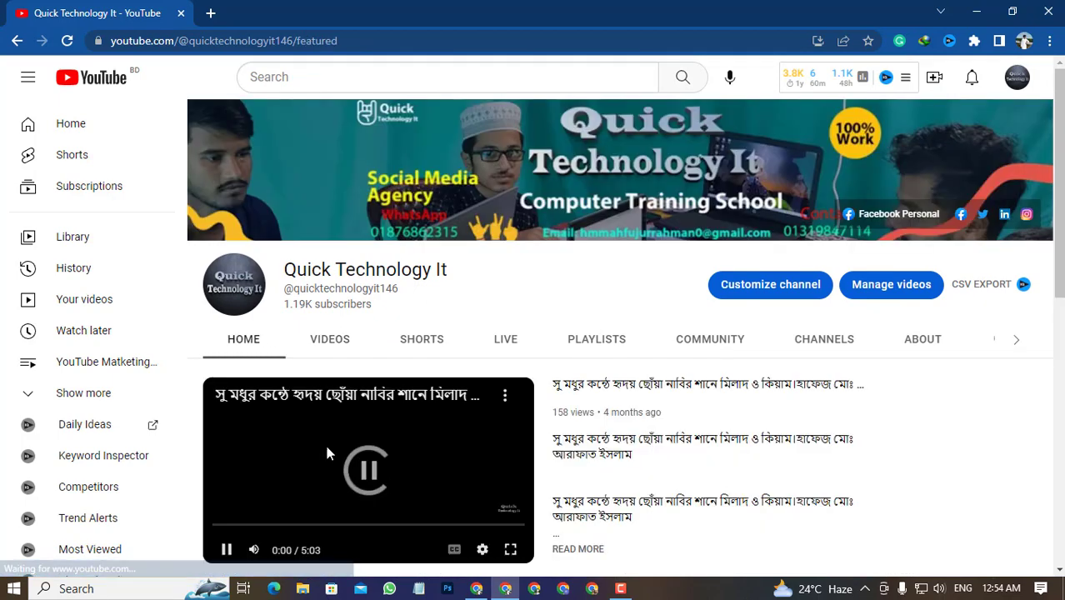
Step: Close the channel page window and the YouTube Studio window with the private upload draft
click(1048, 10)
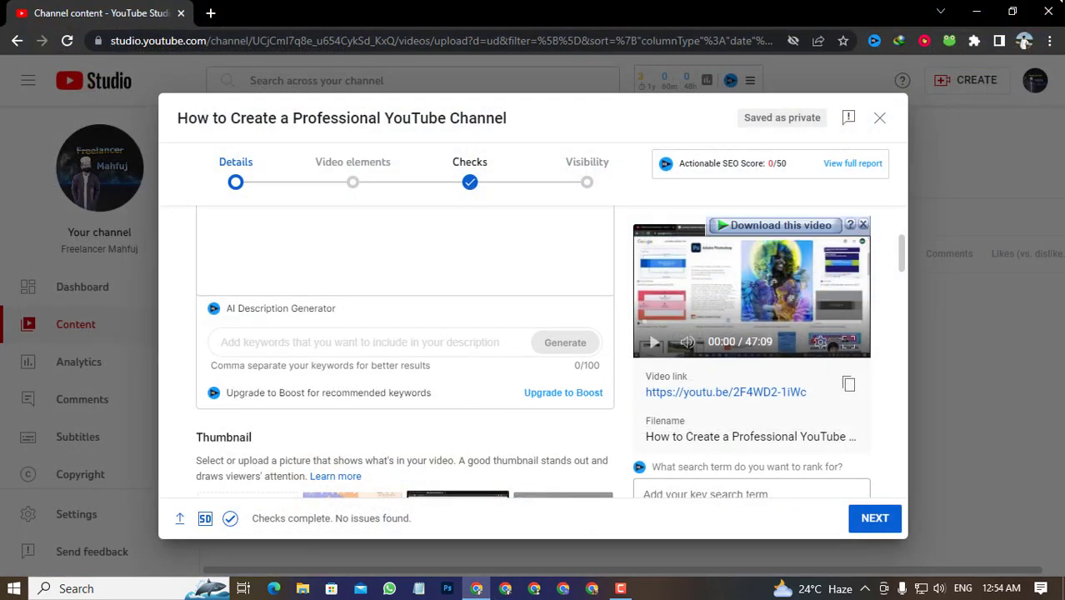
click(1048, 10)
click(609, 128)
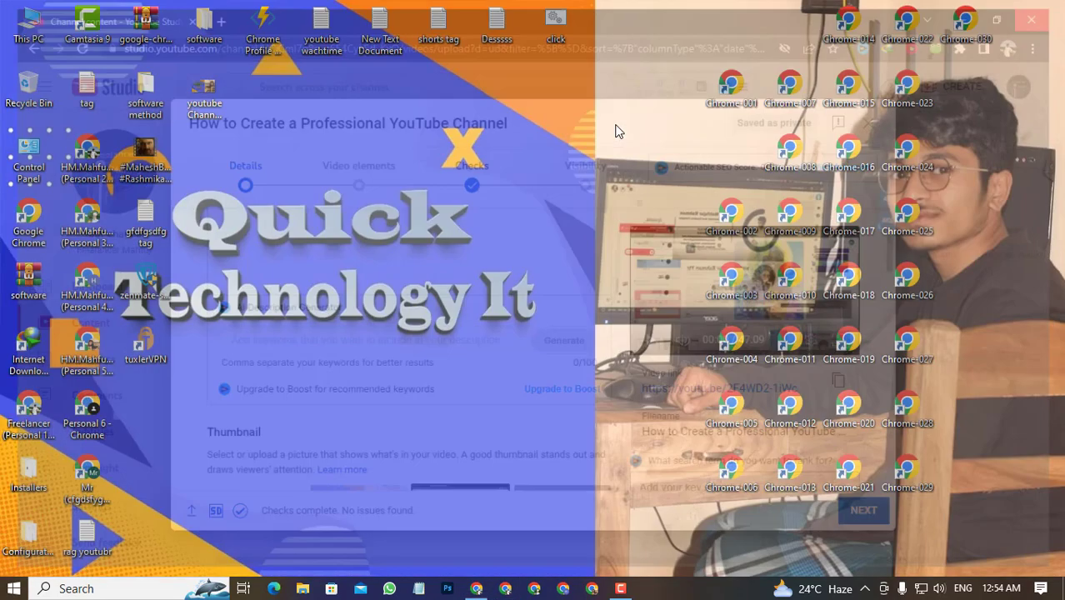
right_click(386, 133)
click(429, 179)
right_click(354, 146)
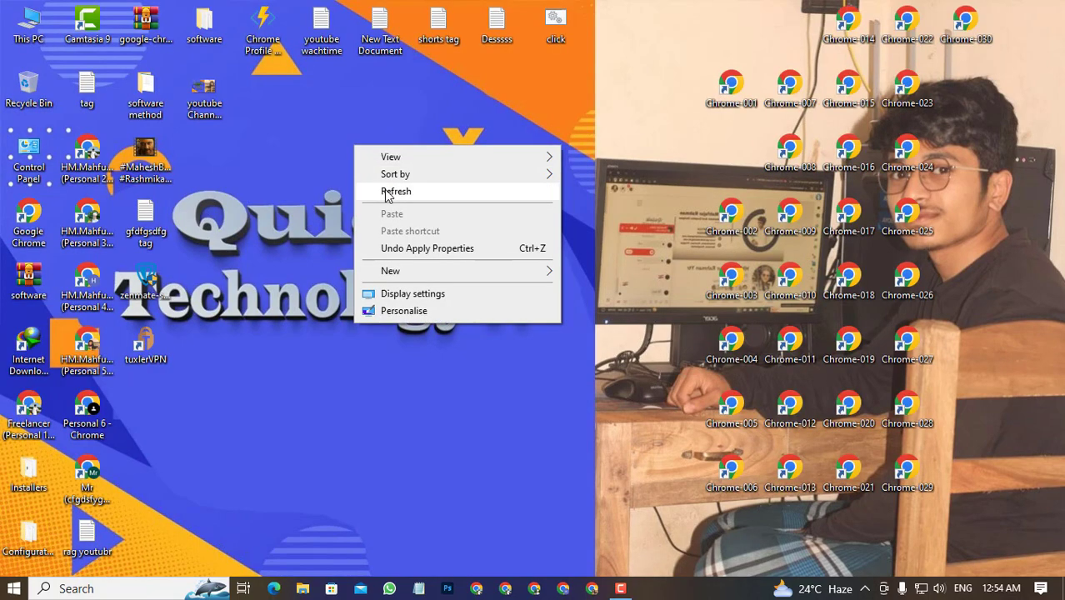
click(362, 187)
right_click(312, 144)
click(358, 188)
right_click(328, 142)
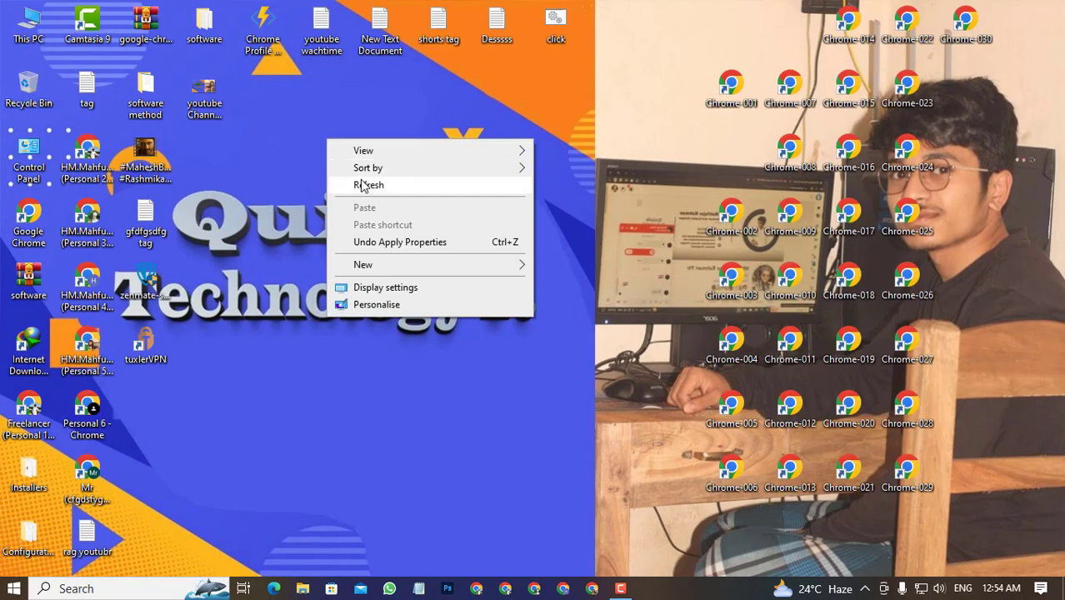
click(364, 184)
right_click(344, 130)
click(408, 175)
right_click(323, 122)
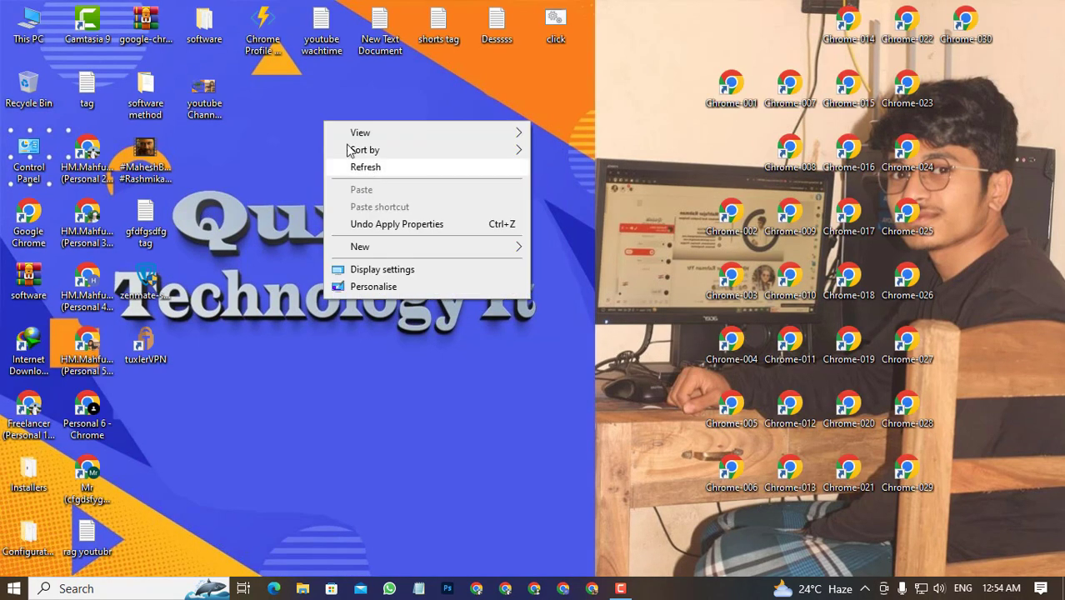
click(350, 166)
right_click(311, 117)
click(345, 162)
right_click(301, 115)
click(334, 163)
right_click(304, 133)
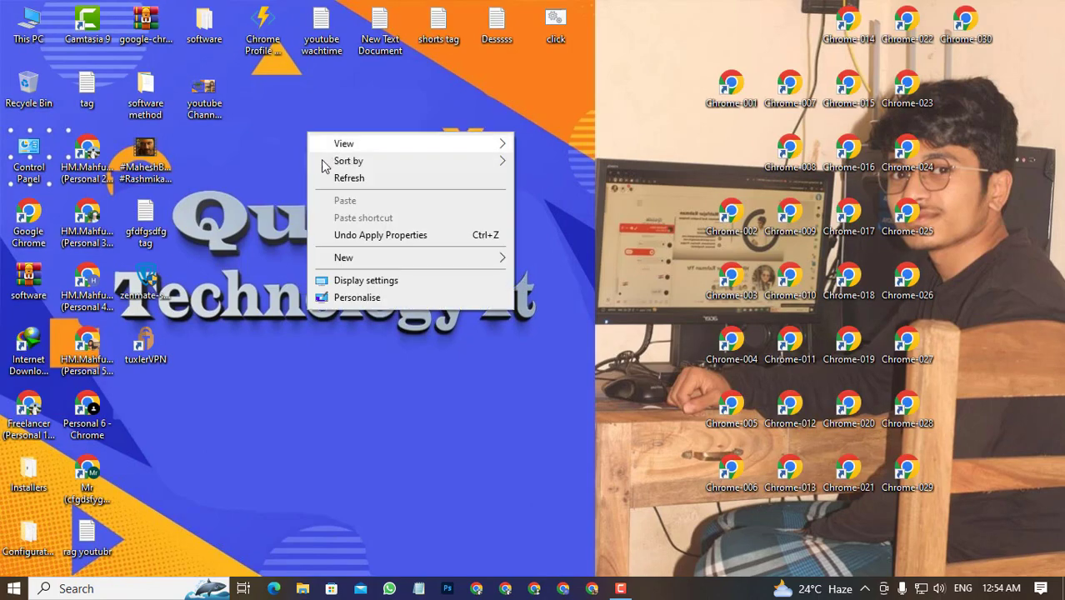
click(341, 180)
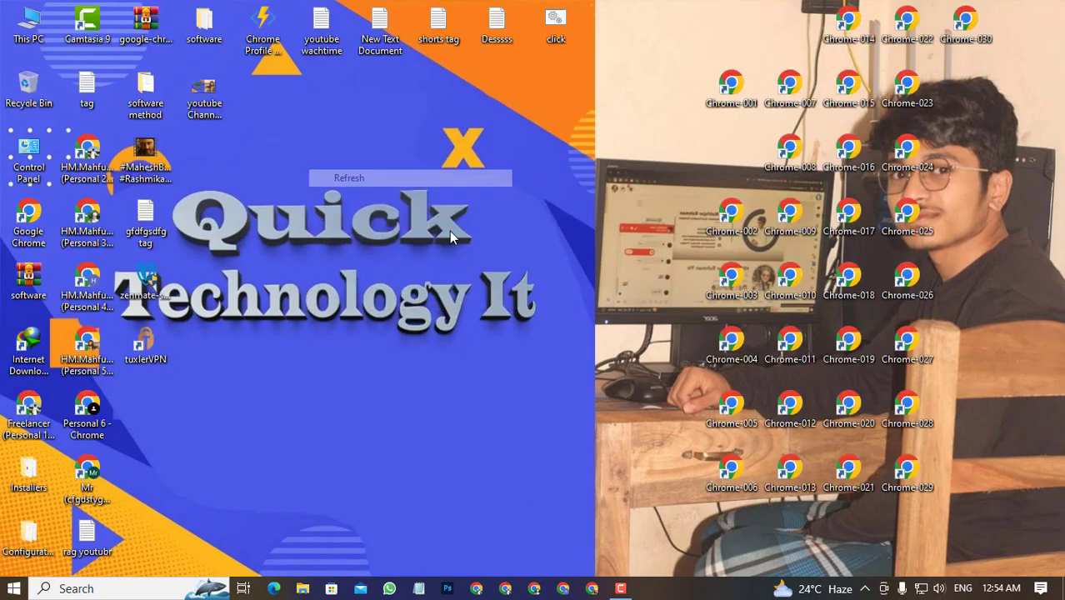
click(619, 589)
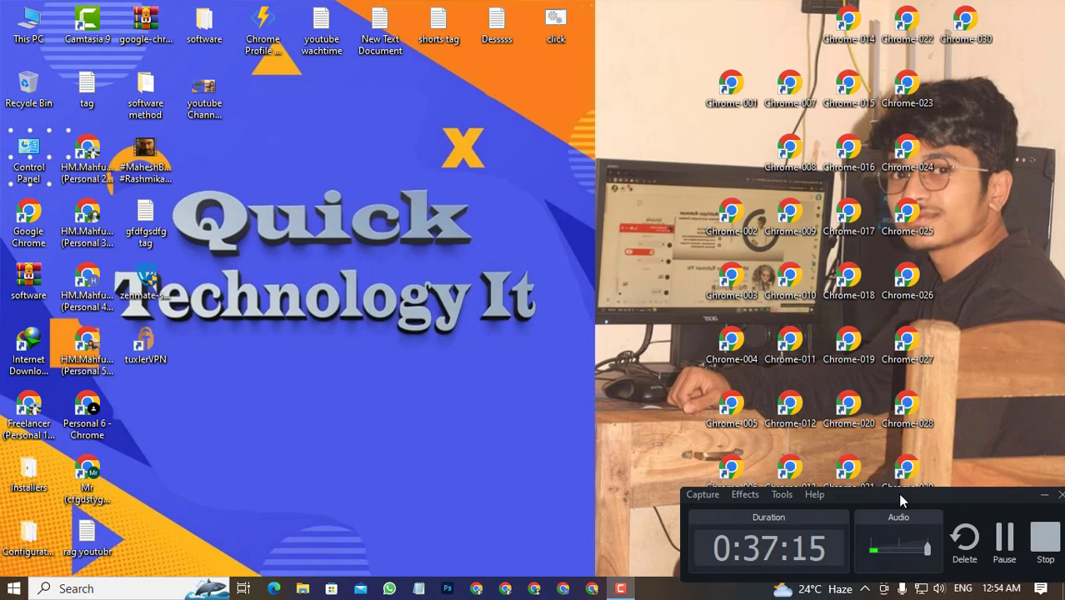
drag(873, 496, 460, 347)
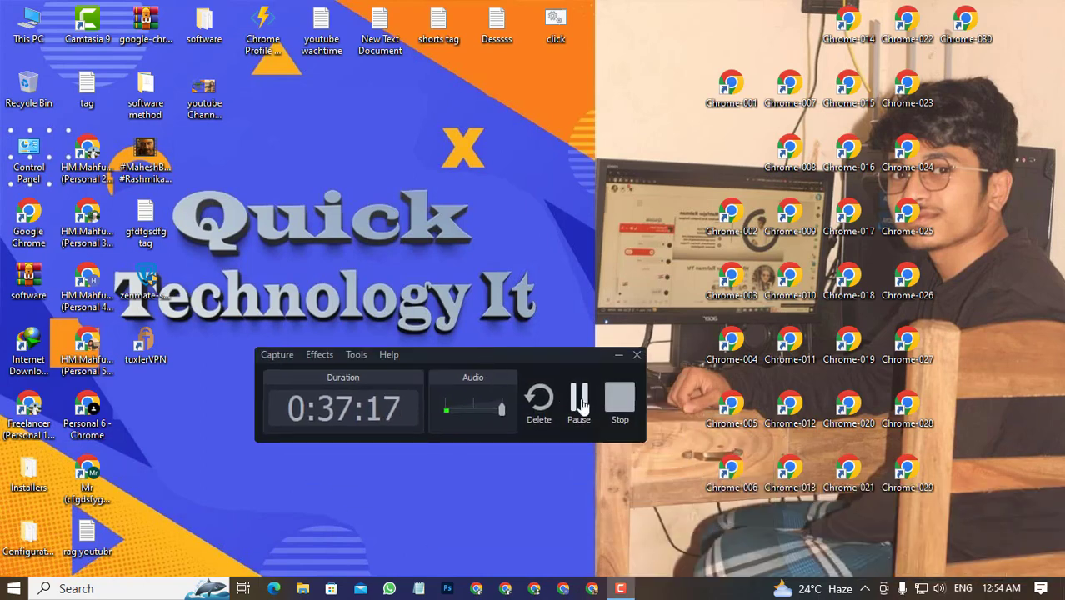